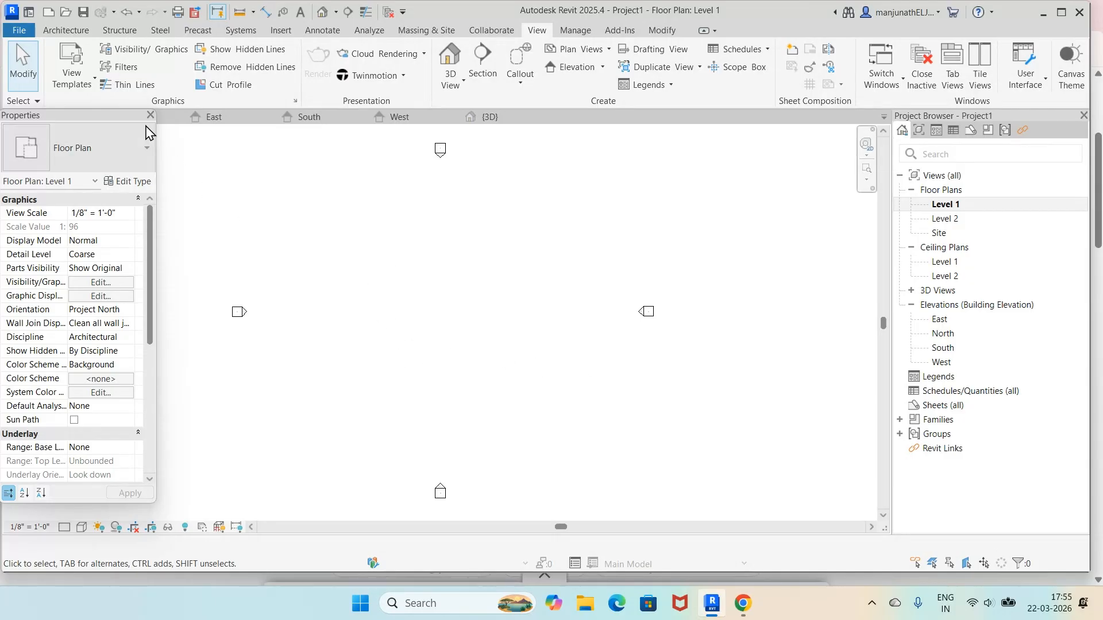
Start the Wall tool, look through its height constraint options and turn off chained placement
{"action": "left_click", "coordinate": [79, 32]}
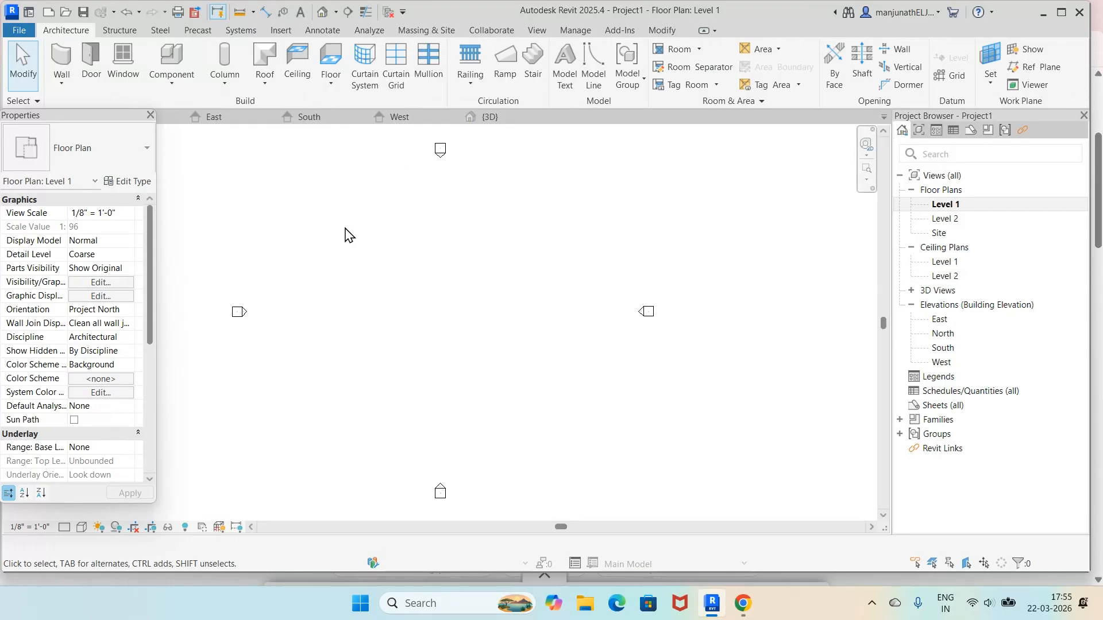
{"action": "left_click", "coordinate": [63, 62]}
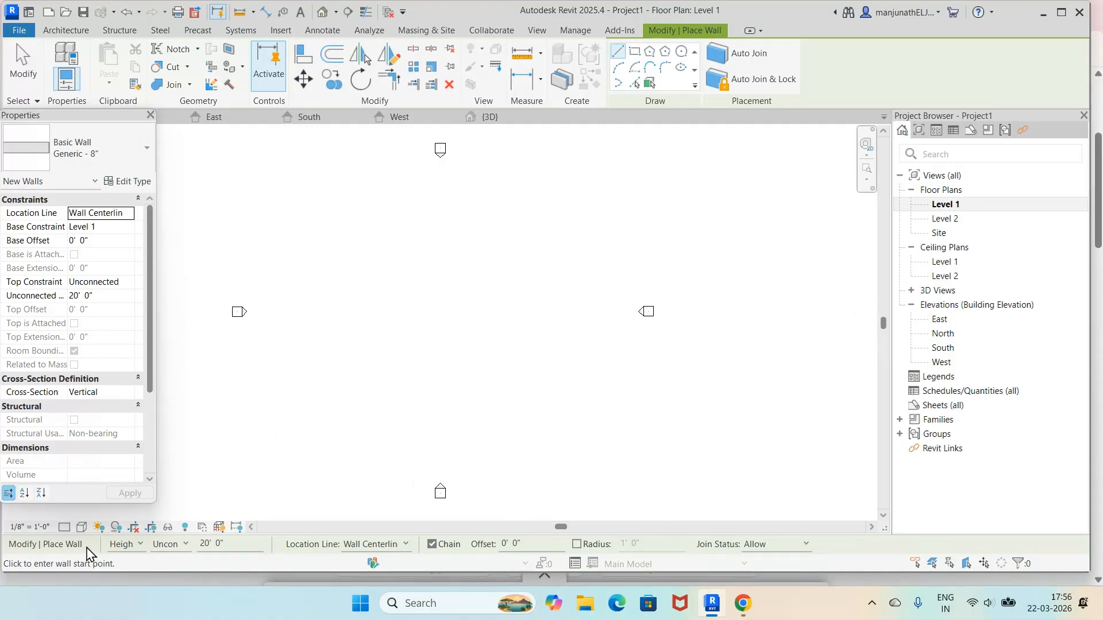
{"action": "left_click", "coordinate": [140, 544]}
{"action": "left_click", "coordinate": [187, 544]}
{"action": "left_click", "coordinate": [187, 546]}
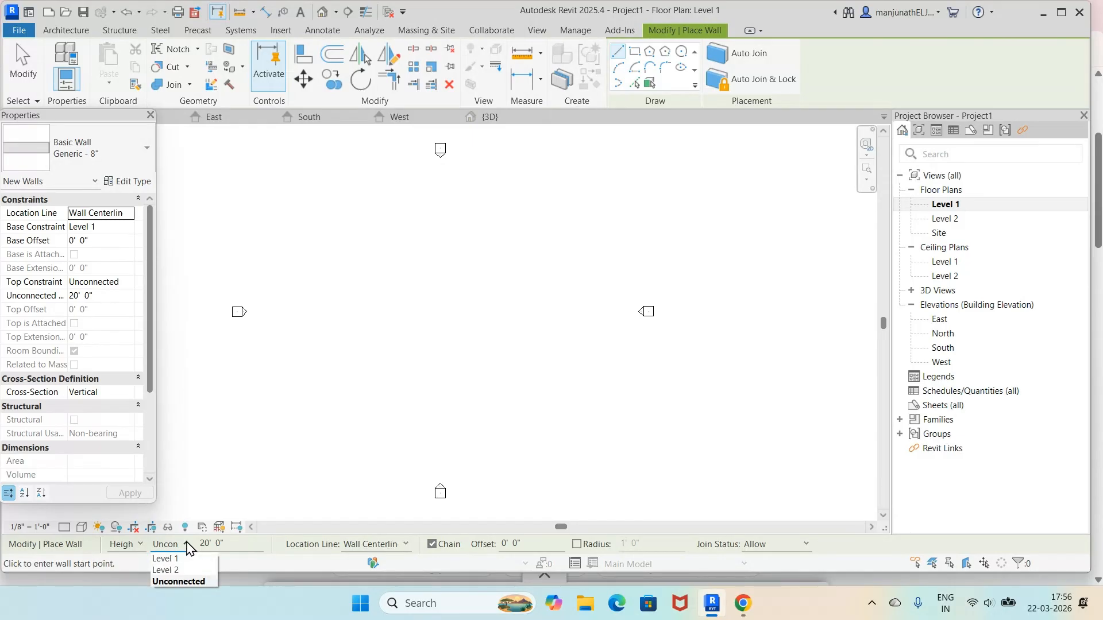
{"action": "left_click", "coordinate": [278, 444]}
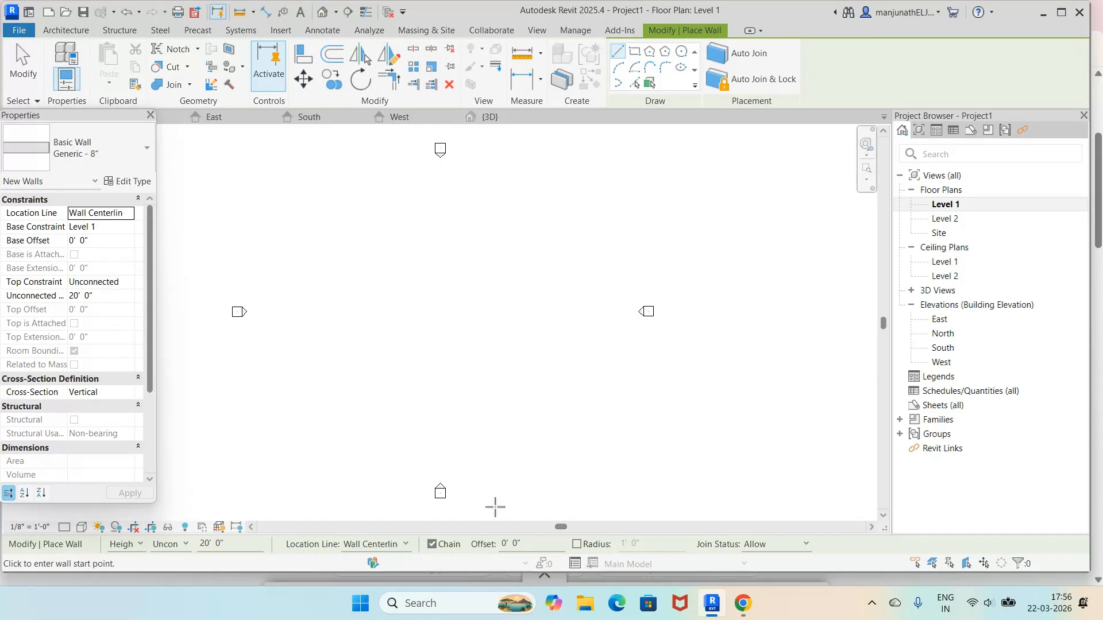
{"action": "left_click", "coordinate": [431, 544]}
Draw a horizontal wall about 10' long in the upper-left area between the elevation markers
{"action": "left_click", "coordinate": [339, 248]}
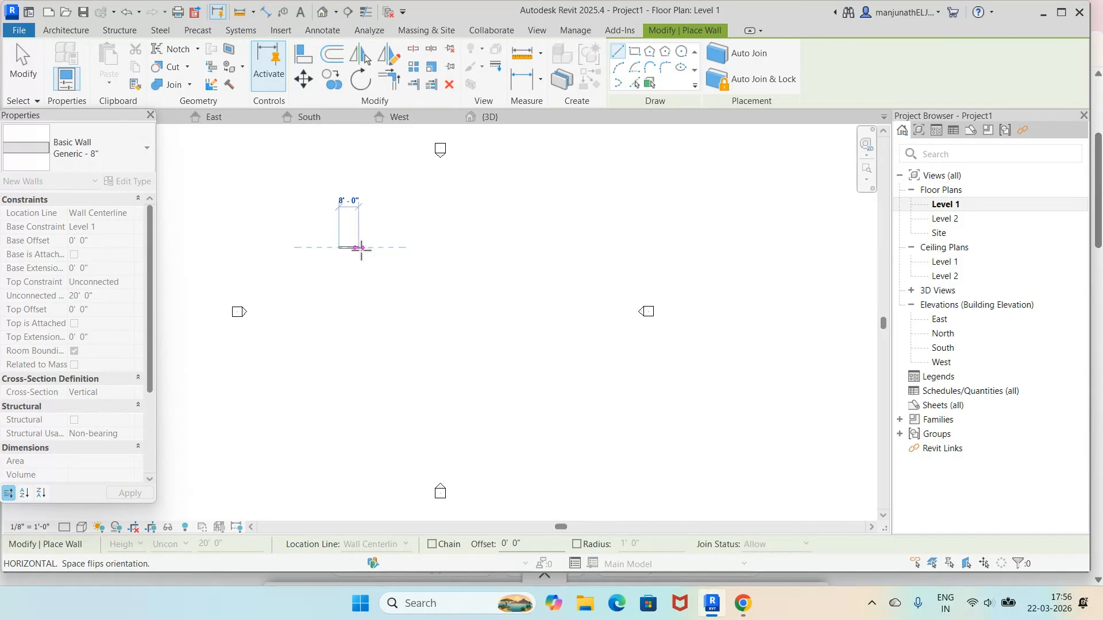
{"action": "scroll", "coordinate": [361, 249], "scroll_direction": "up", "scroll_amount": 3}
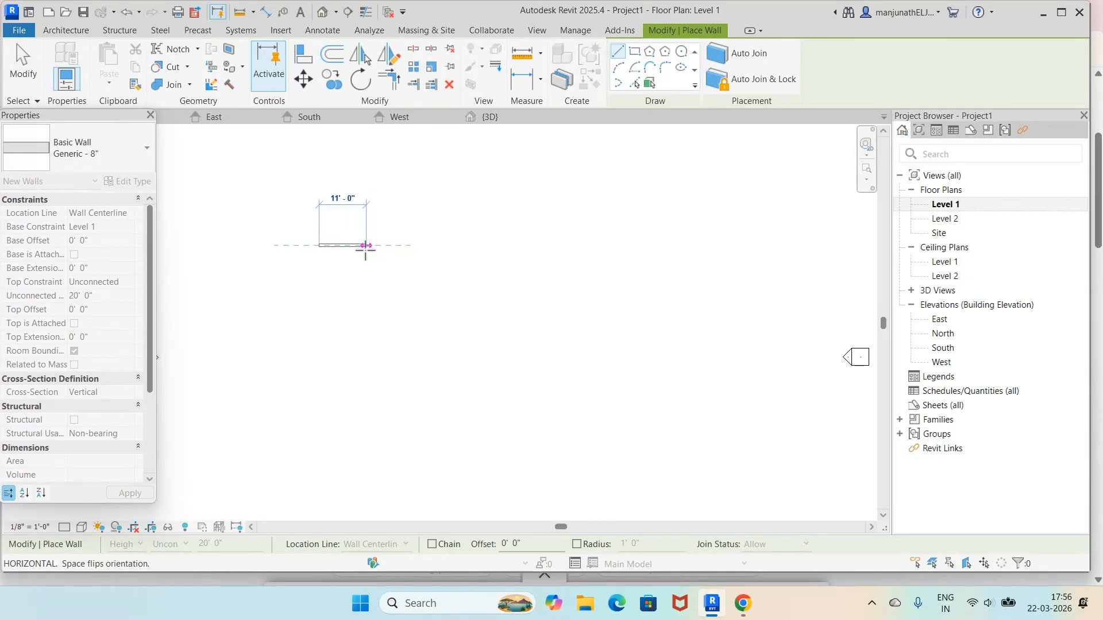
{"action": "scroll", "coordinate": [365, 248], "scroll_direction": "up", "scroll_amount": 3}
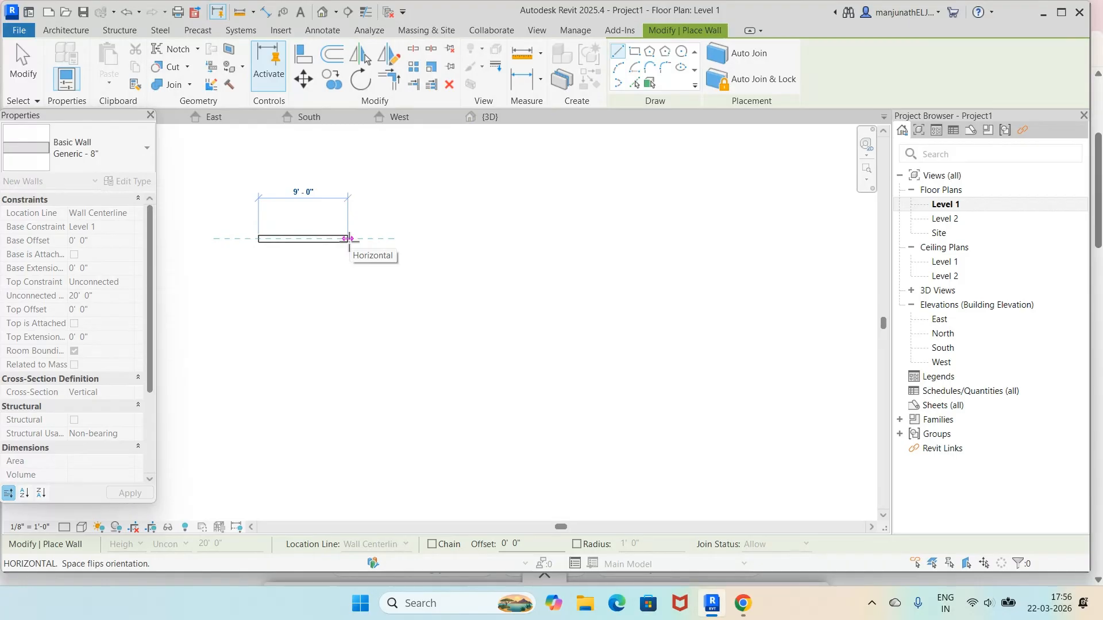
{"action": "left_click", "coordinate": [358, 239]}
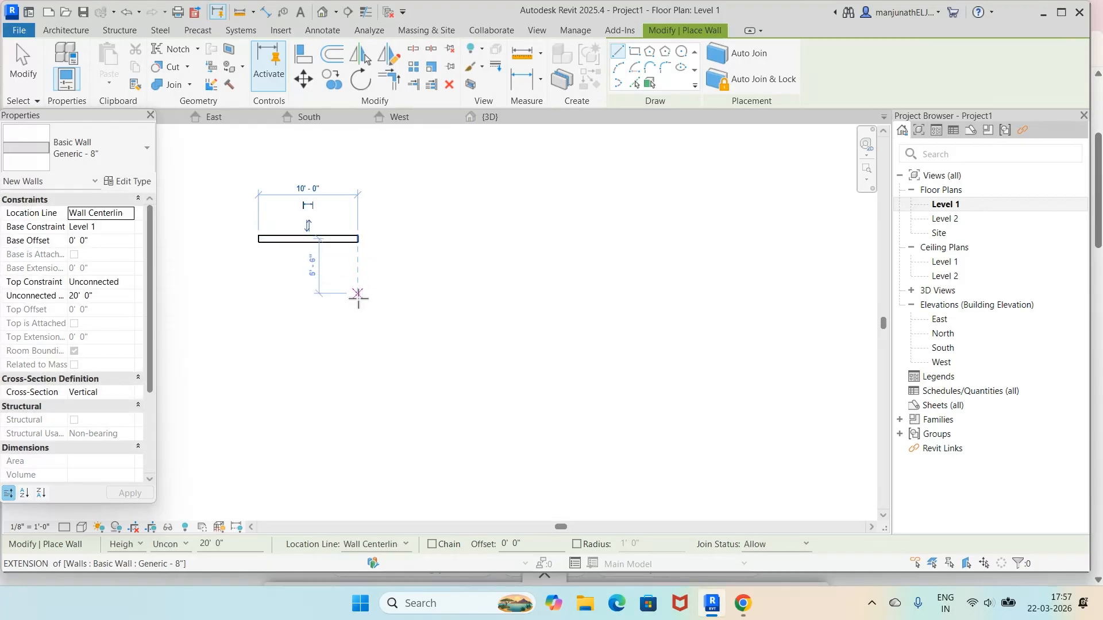
Close the rectangular room with a right wall about 9'-6" long, a bottom wall about 10' long and a left wall
{"action": "left_click", "coordinate": [358, 238]}
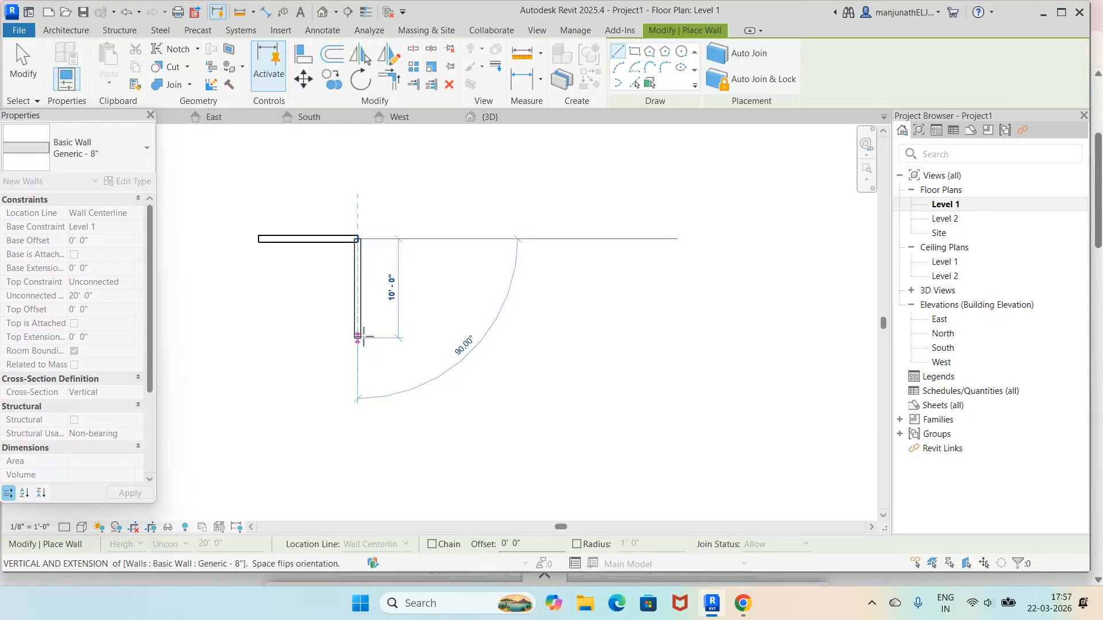
{"action": "left_click", "coordinate": [358, 334]}
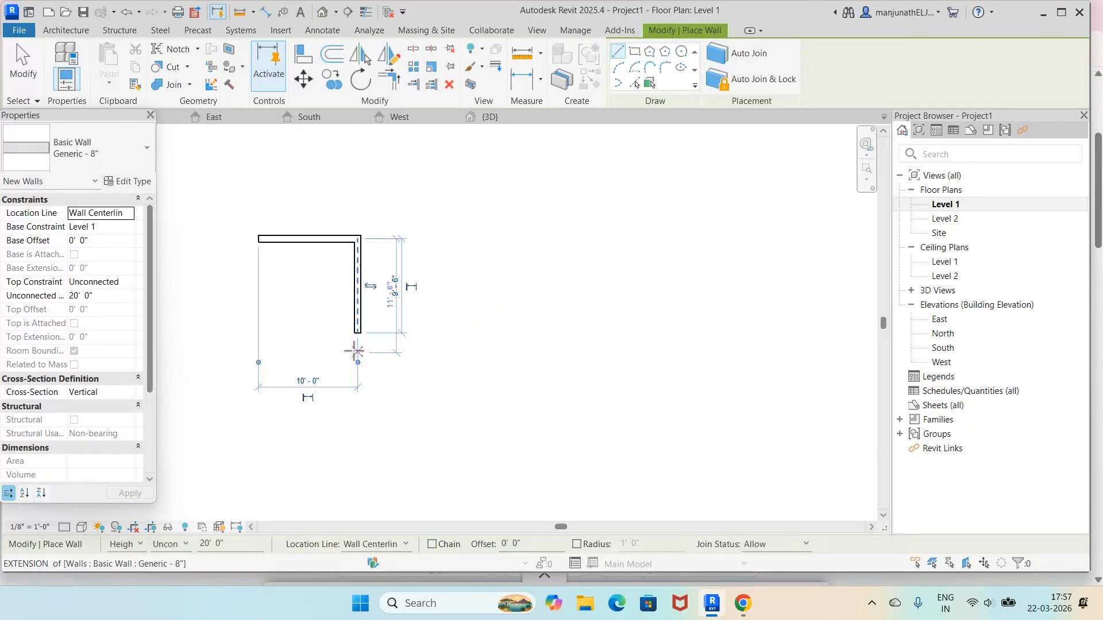
{"action": "left_click", "coordinate": [358, 333]}
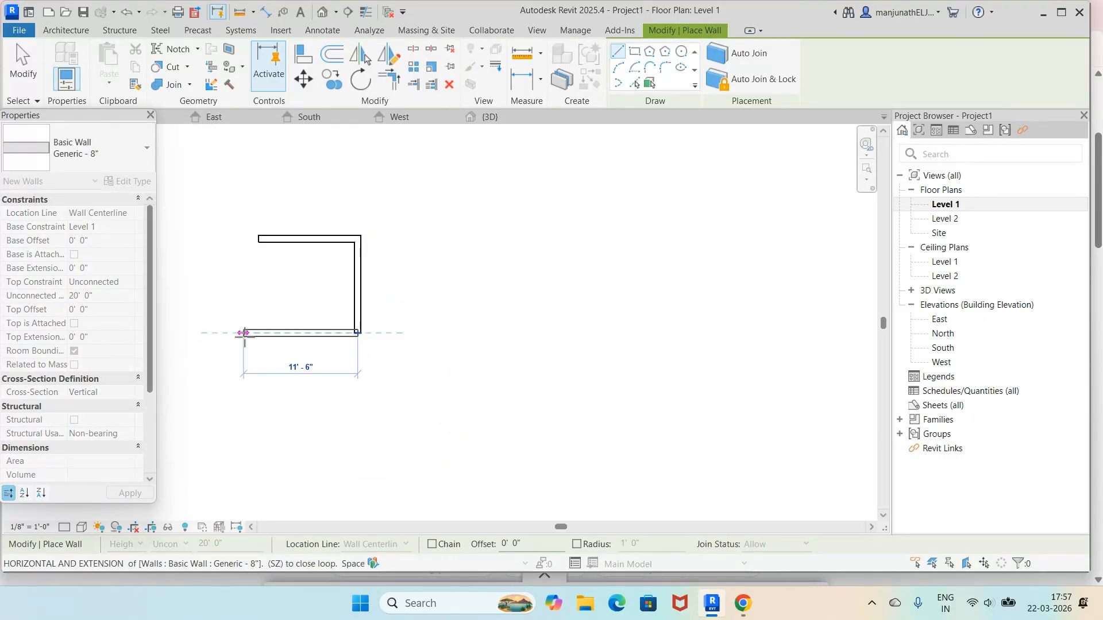
{"action": "left_click", "coordinate": [258, 333]}
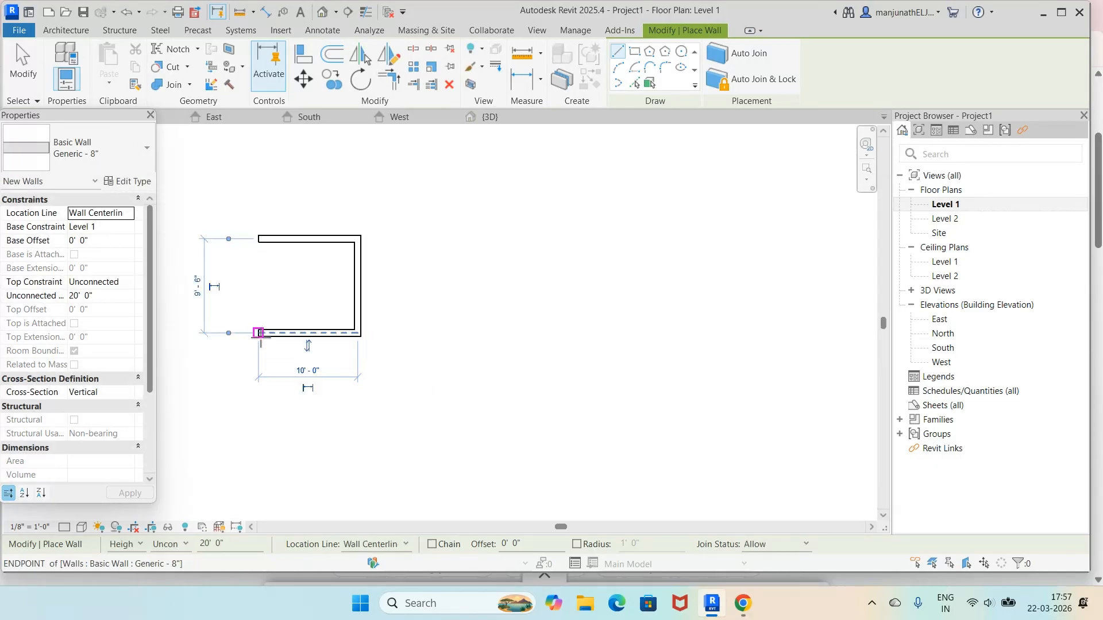
{"action": "left_click", "coordinate": [257, 333]}
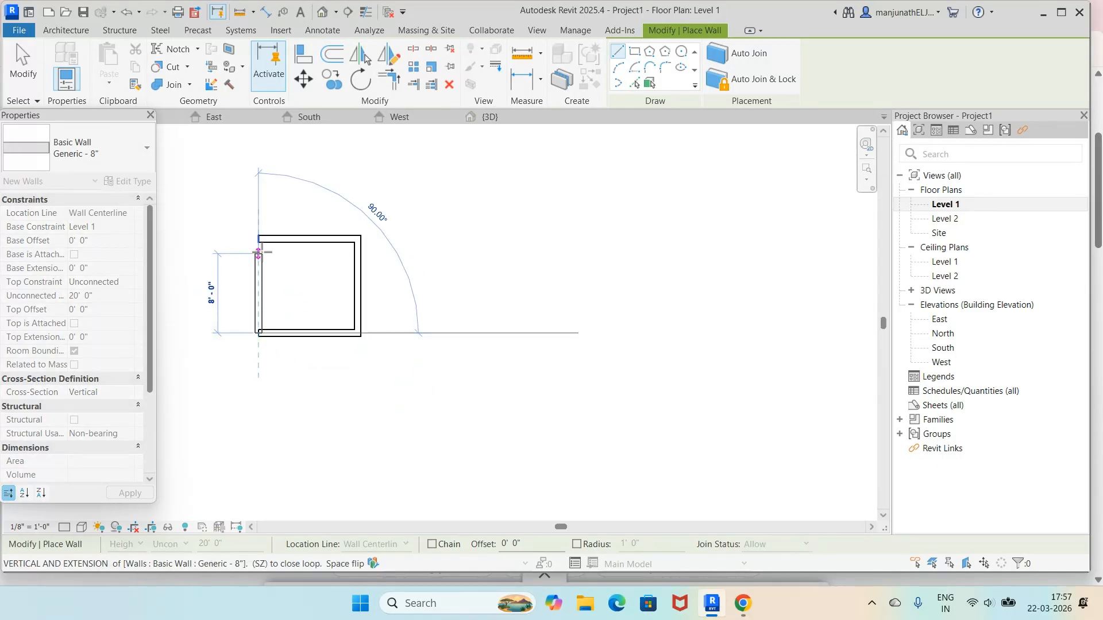
{"action": "left_click", "coordinate": [258, 238]}
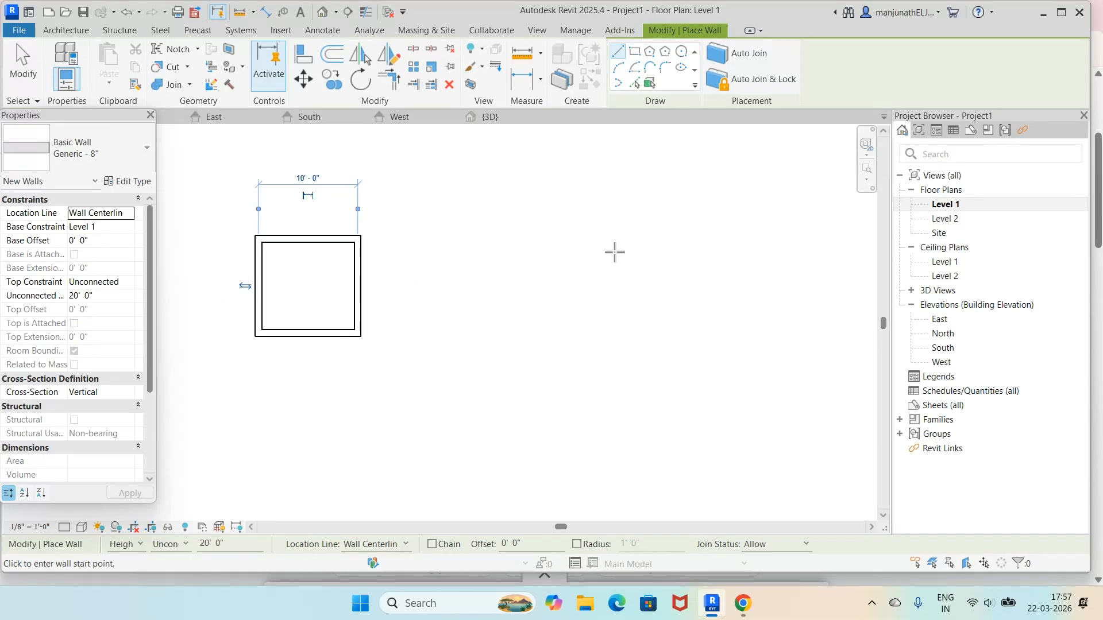
{"action": "key", "text": "Escape"}
{"action": "key", "text": "Escape"}
Select the room's left wall to examine where its dimension to the opposite wall is measured from
{"action": "scroll", "coordinate": [300, 217], "scroll_direction": "up", "scroll_amount": 1}
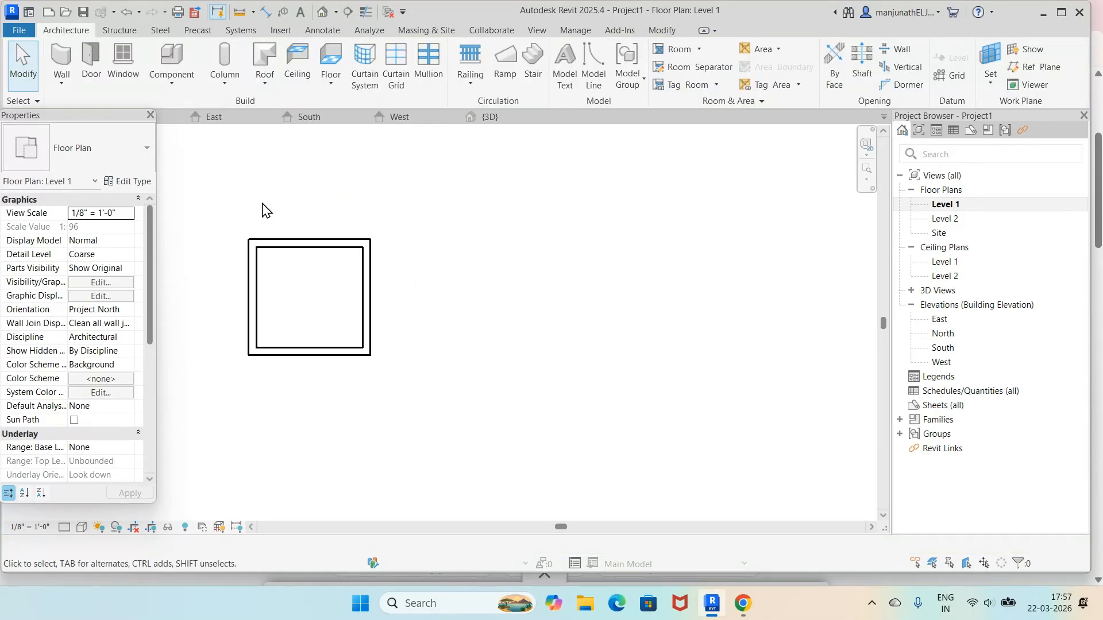
{"action": "scroll", "coordinate": [263, 210], "scroll_direction": "up", "scroll_amount": 2}
{"action": "scroll", "coordinate": [263, 211], "scroll_direction": "down", "scroll_amount": 2}
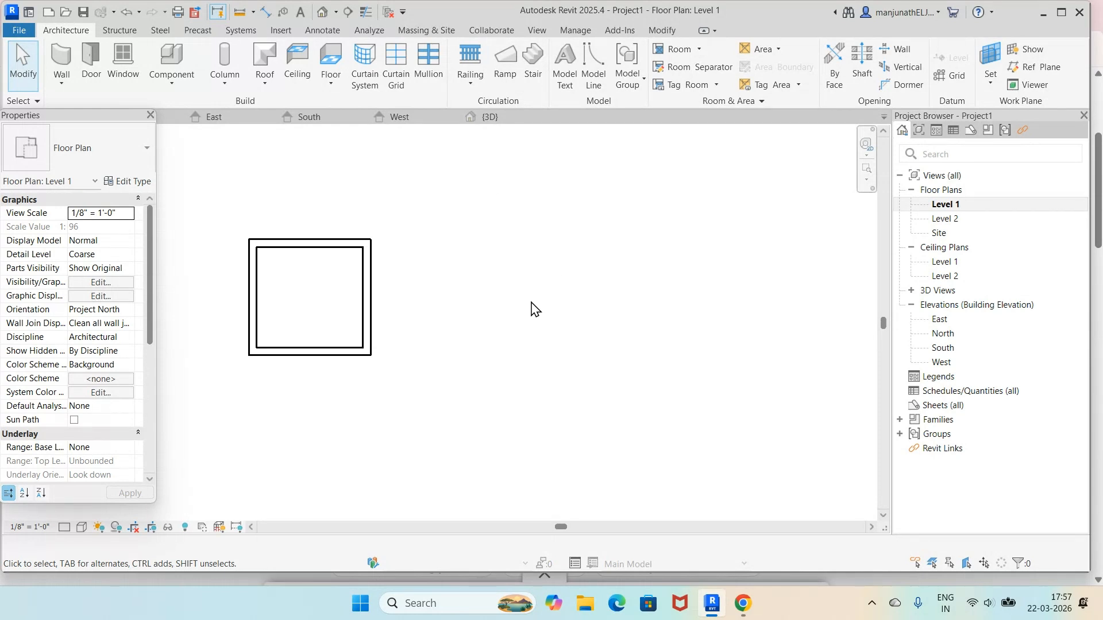
{"action": "left_click", "coordinate": [27, 77]}
{"action": "left_click", "coordinate": [251, 299]}
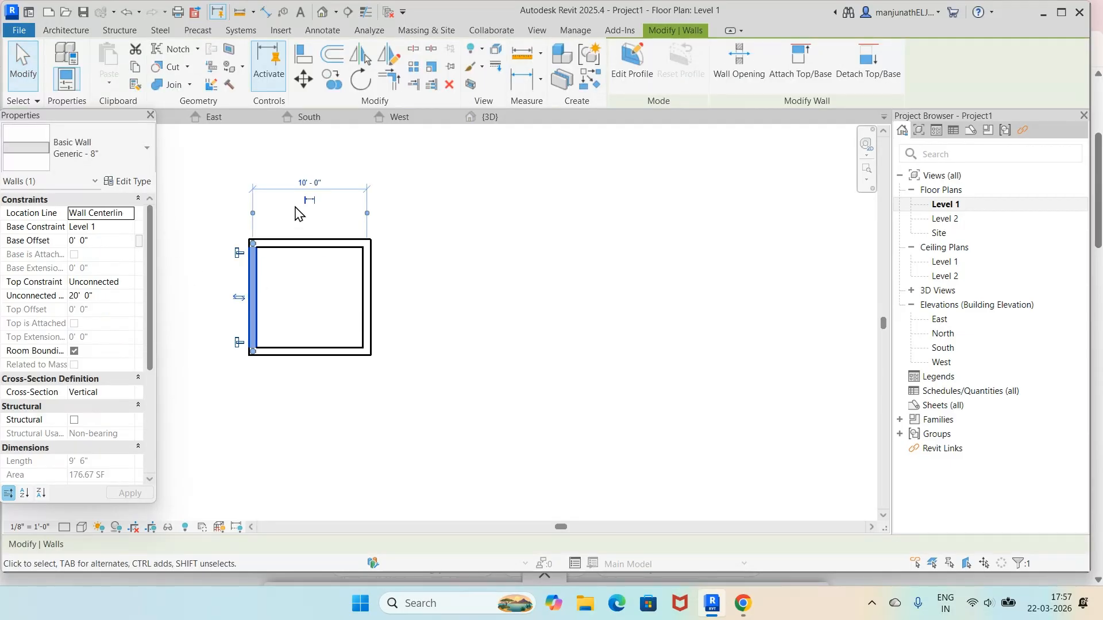
{"action": "scroll", "coordinate": [225, 199], "scroll_direction": "up", "scroll_amount": 2}
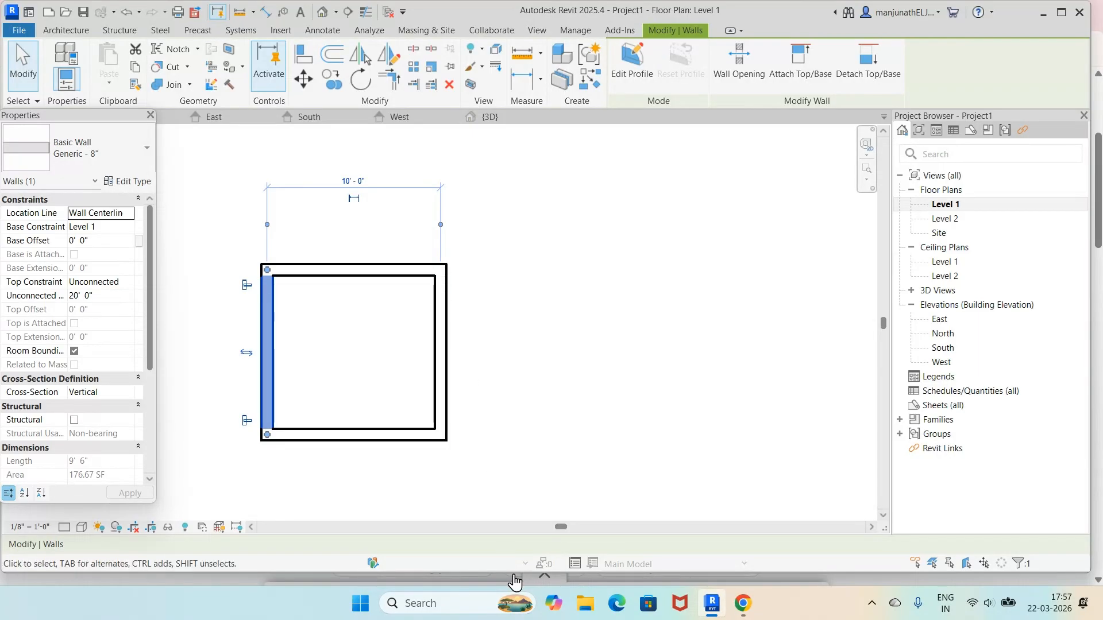
{"action": "left_click", "coordinate": [601, 440]}
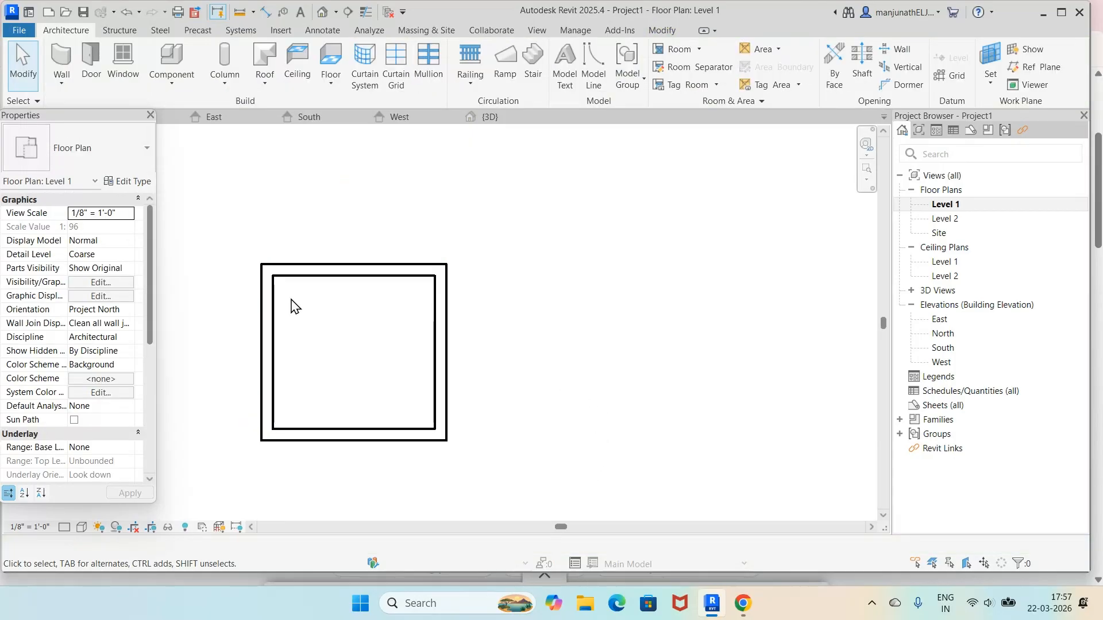
Set the wall location line to Finish Face: Exterior and draw a horizontal wall about 10' long beside the first room
{"action": "left_click", "coordinate": [64, 61]}
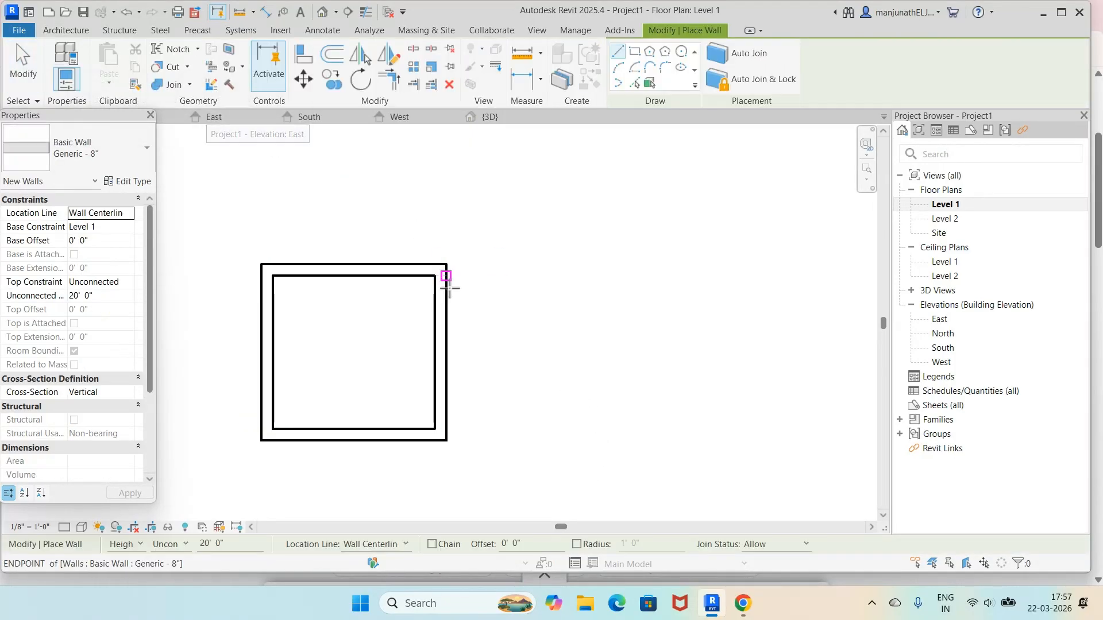
{"action": "left_click", "coordinate": [405, 545]}
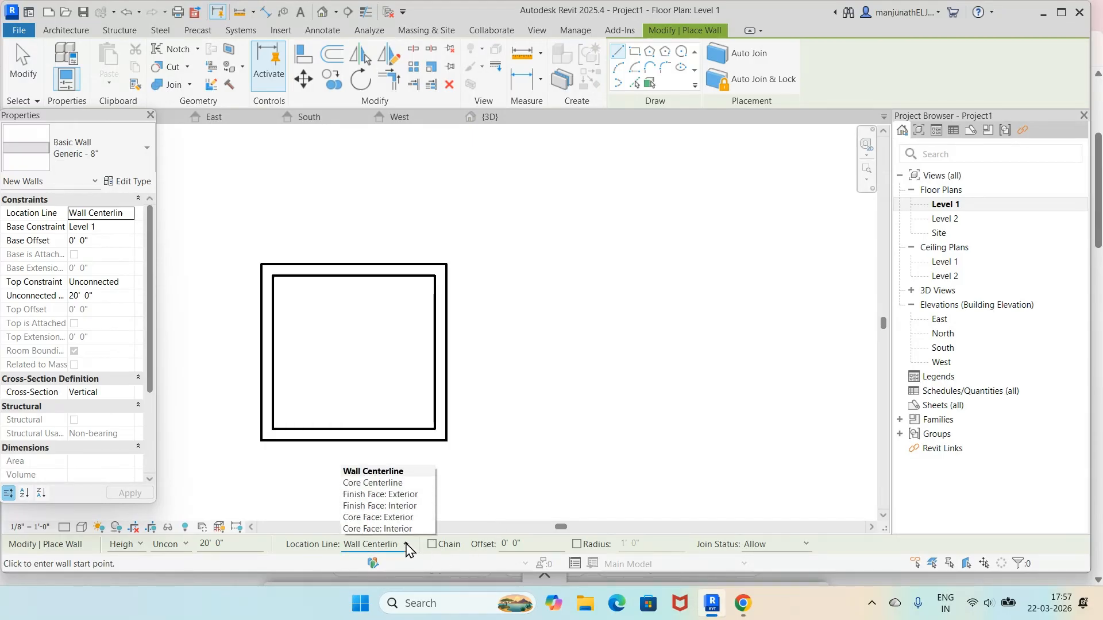
{"action": "left_click", "coordinate": [407, 495]}
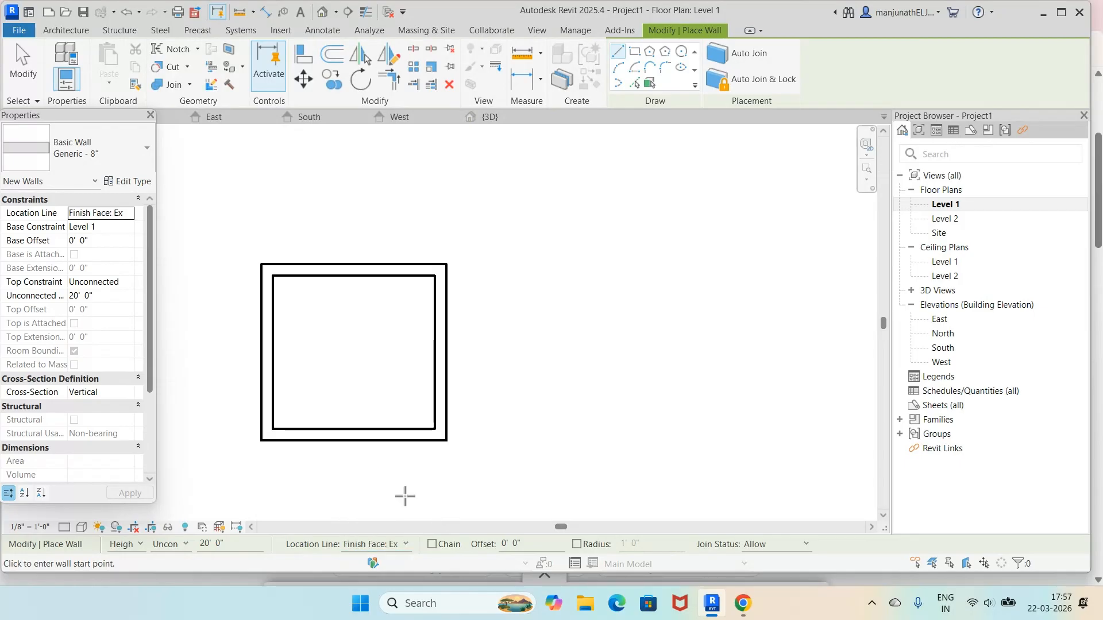
{"action": "left_click", "coordinate": [519, 270]}
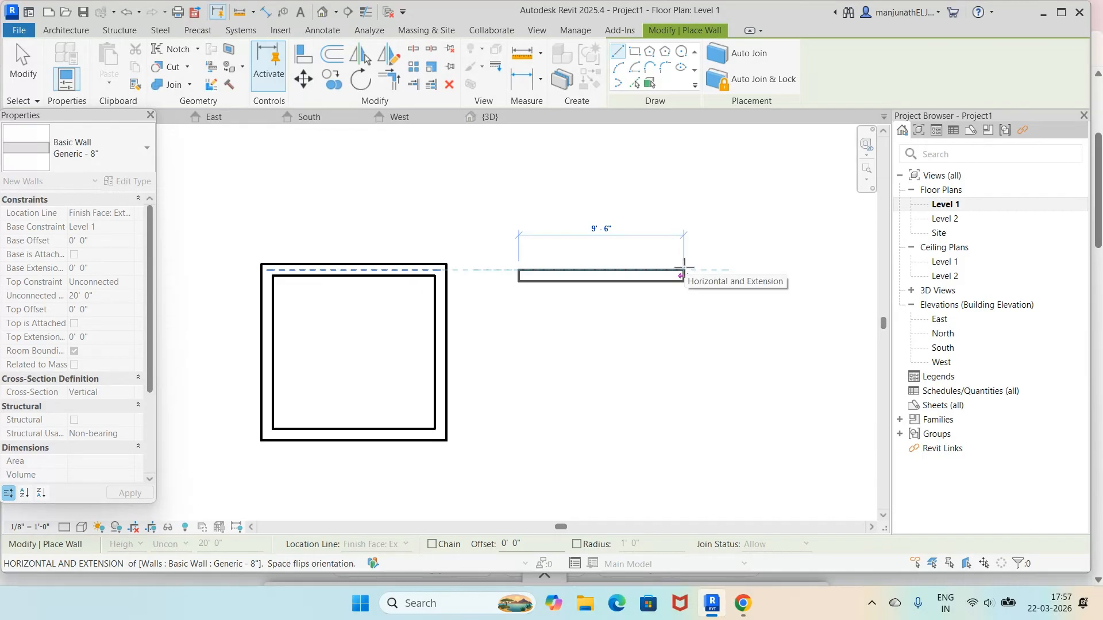
{"action": "left_click", "coordinate": [689, 270]}
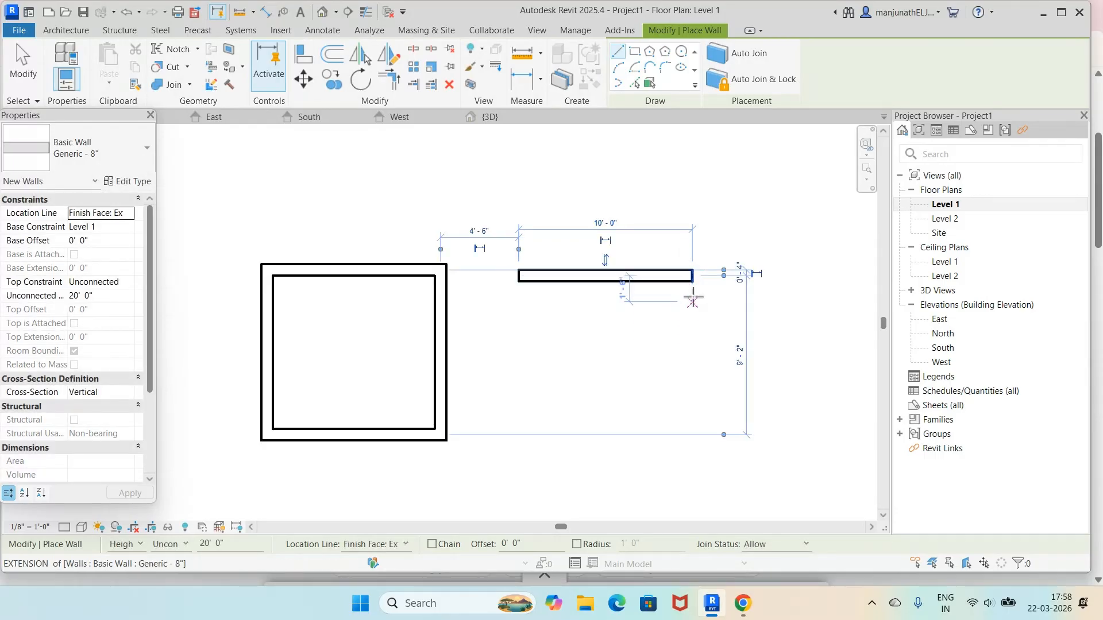
Close the second room with a right wall about 10' long, a bottom wall about 9'-8" long and a left wall
{"action": "left_click", "coordinate": [693, 275]}
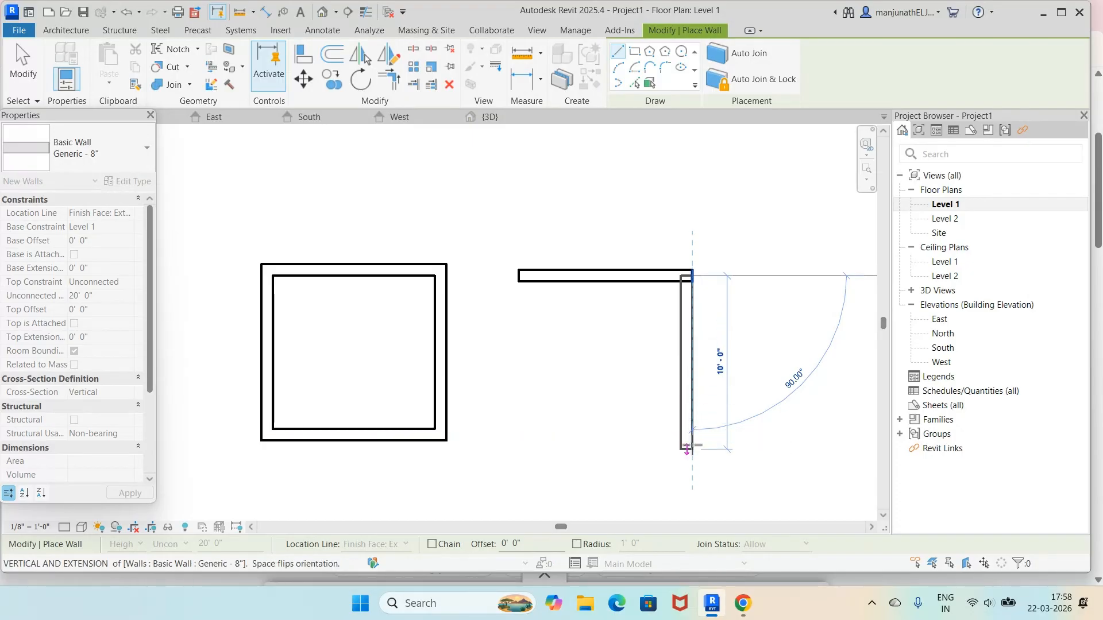
{"action": "left_click", "coordinate": [687, 448]}
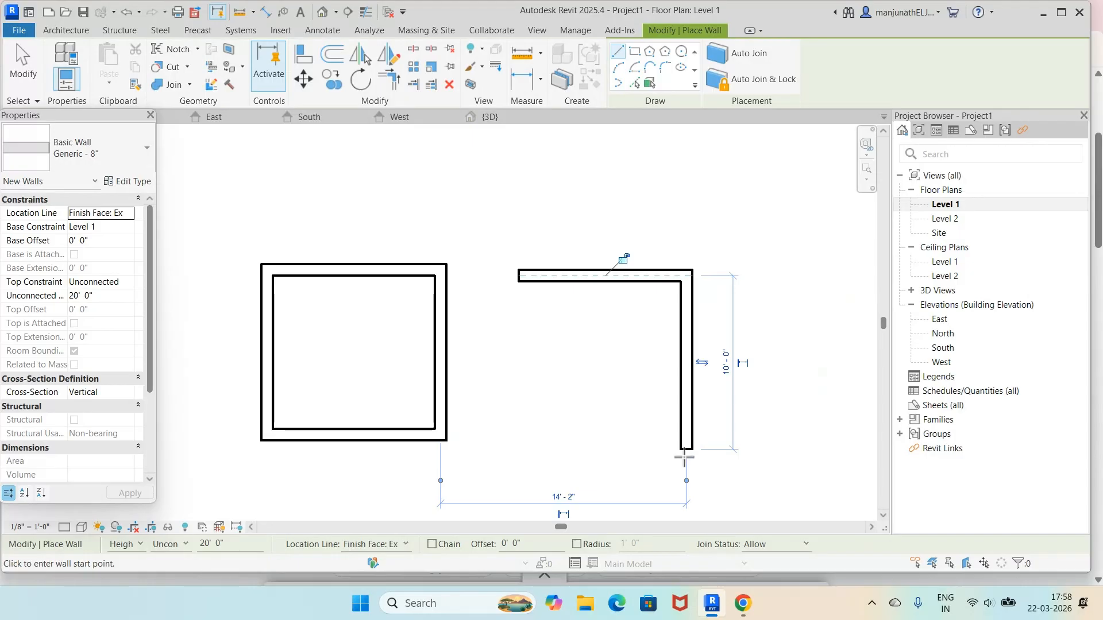
{"action": "left_click", "coordinate": [686, 450]}
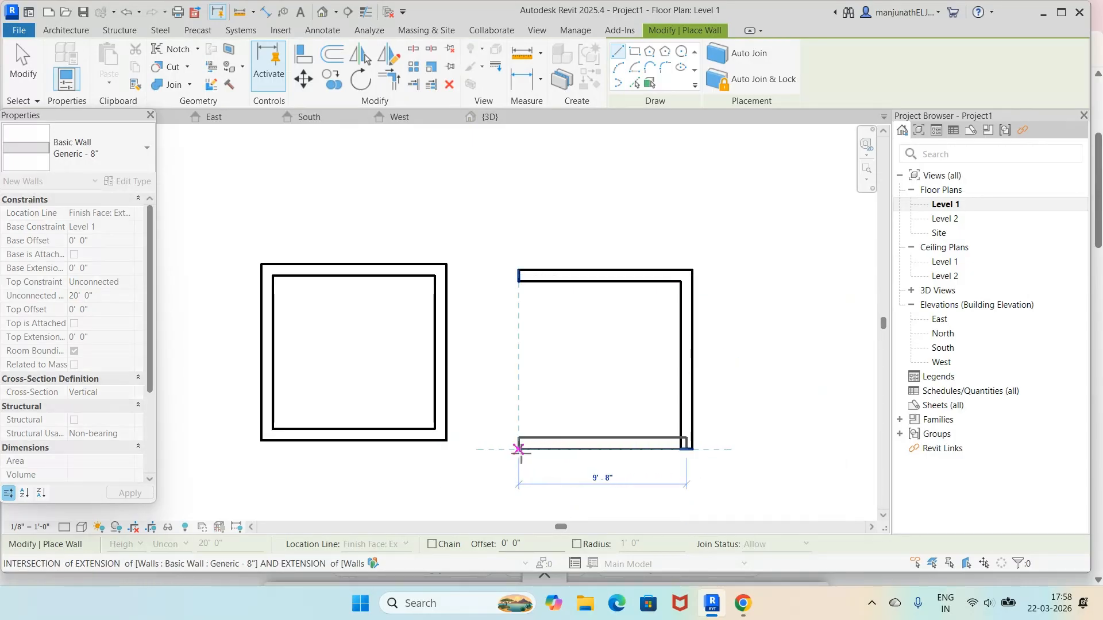
{"action": "left_click", "coordinate": [518, 449]}
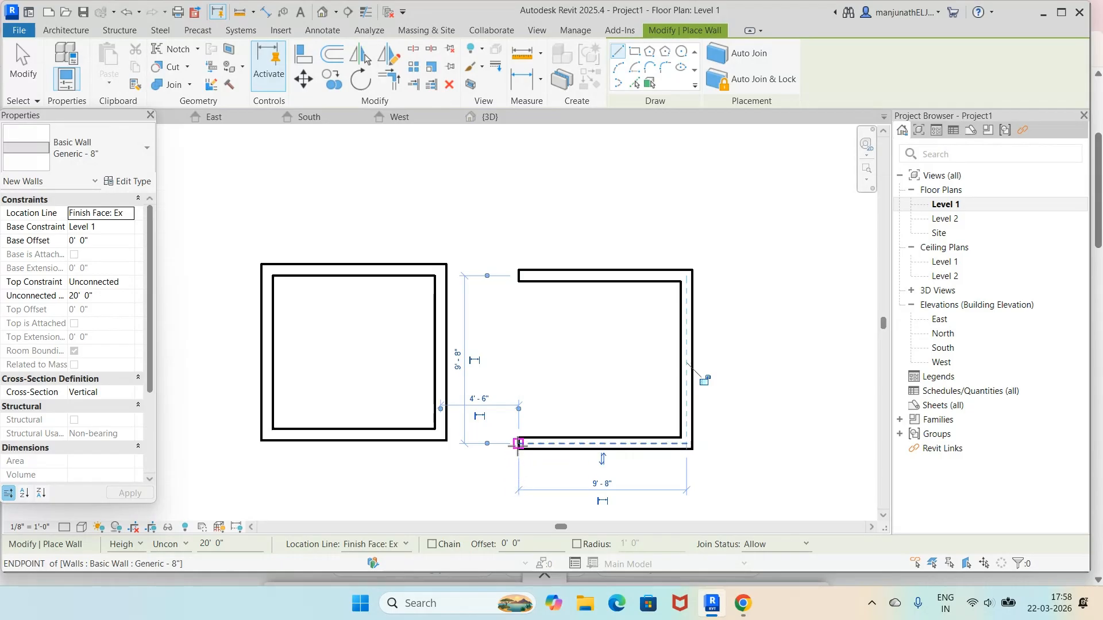
{"action": "left_click", "coordinate": [518, 444]}
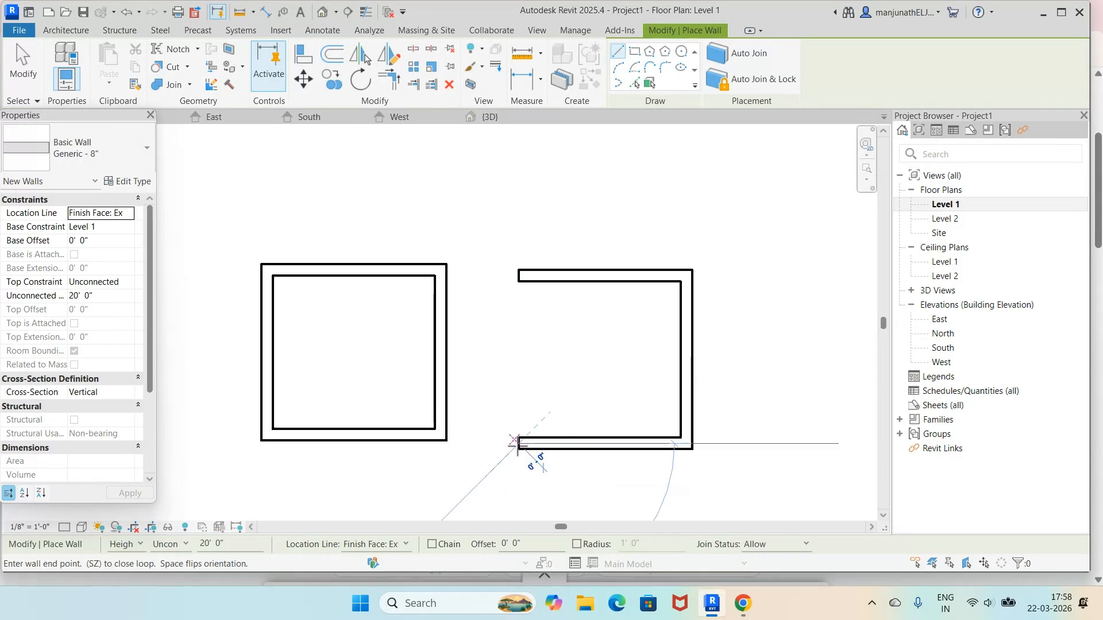
{"action": "left_click", "coordinate": [518, 277]}
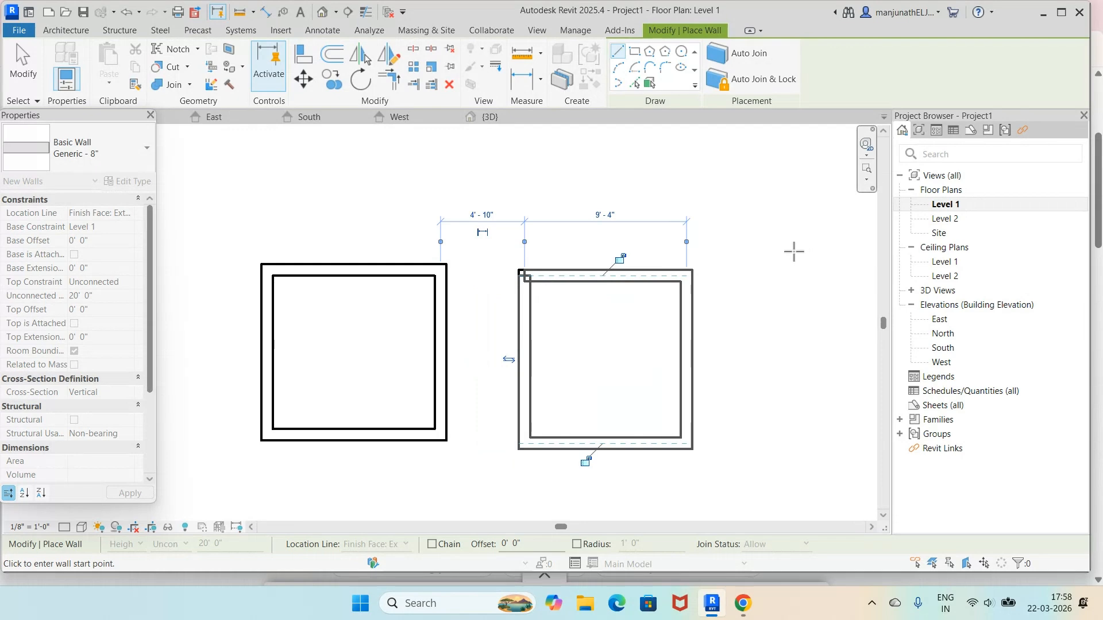
{"action": "key", "text": "Escape"}
{"action": "key", "text": "Escape"}
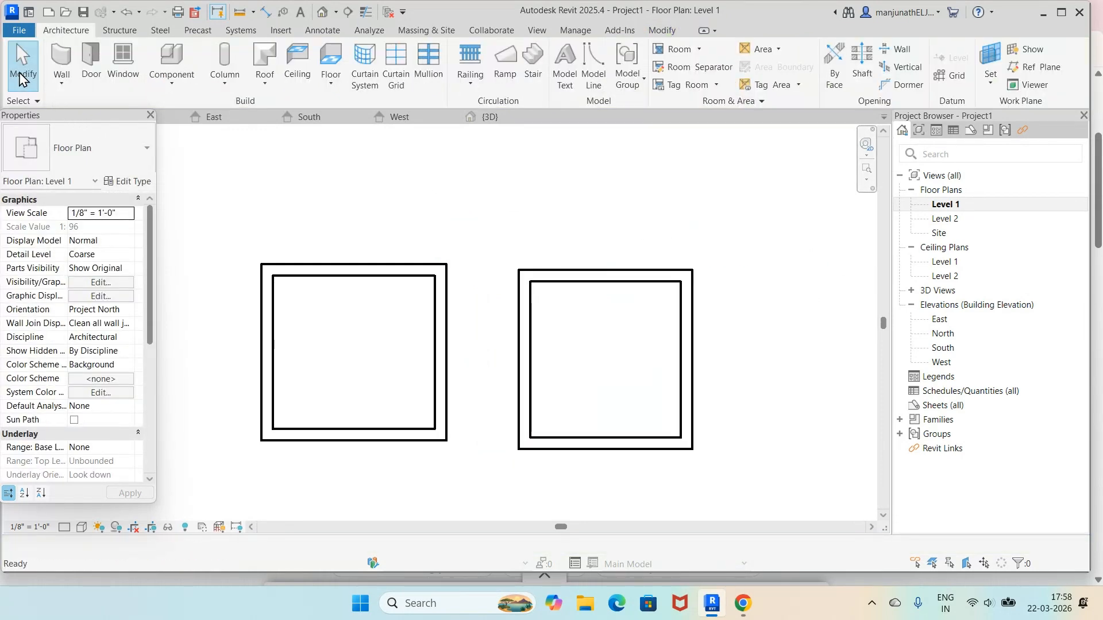
Select the second room's top wall to examine its dimensions, and compare the two rooms
{"action": "left_click", "coordinate": [684, 288]}
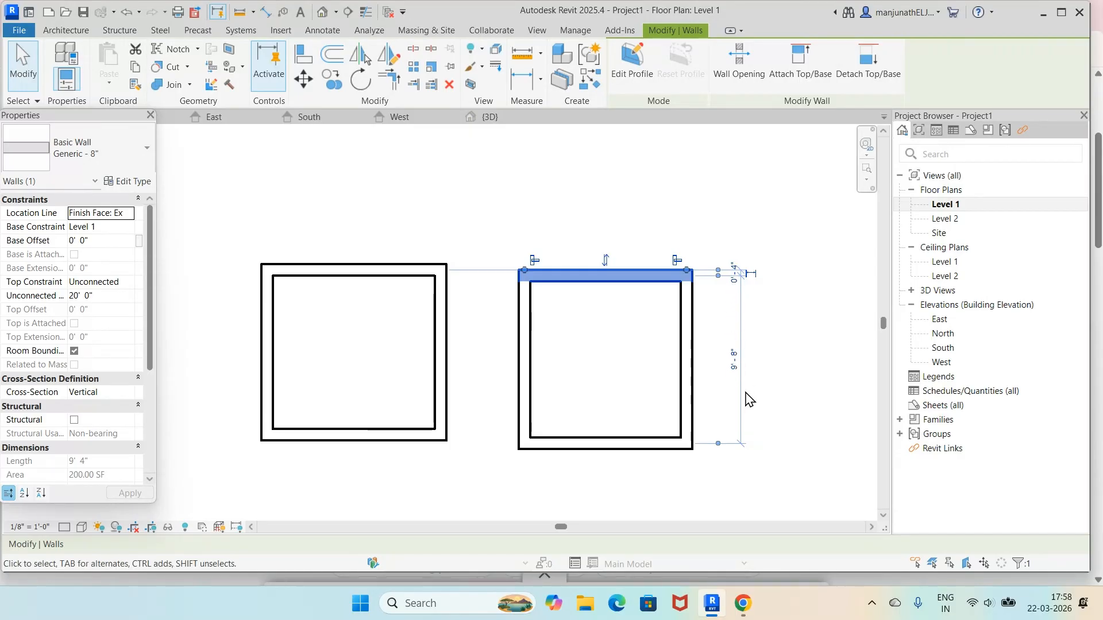
{"action": "left_click", "coordinate": [806, 399]}
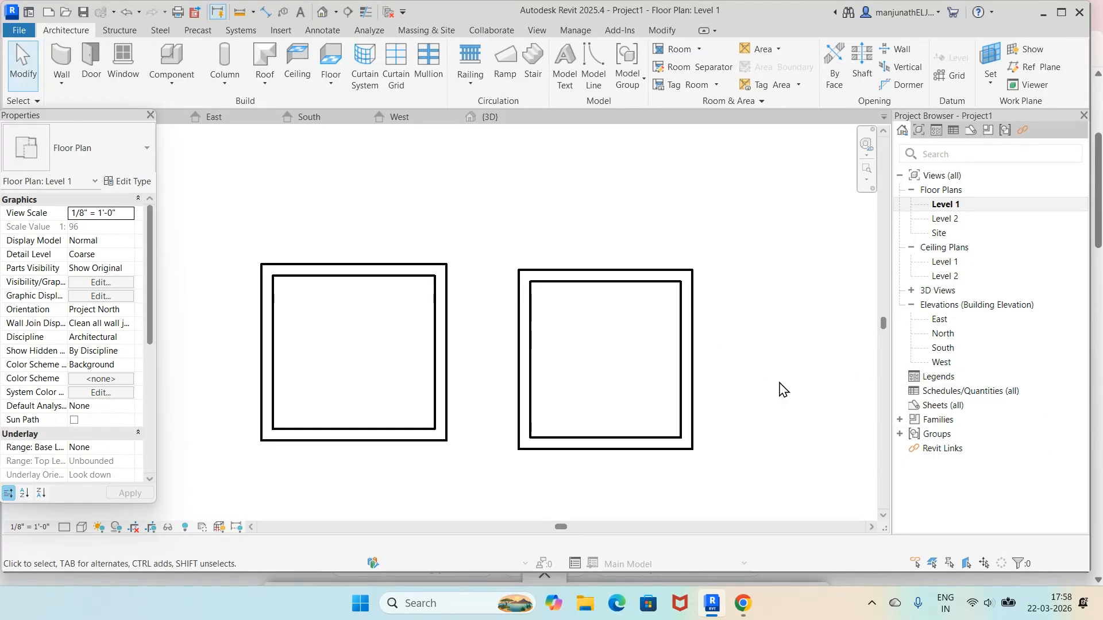
{"action": "scroll", "coordinate": [809, 394], "scroll_direction": "up", "scroll_amount": 4}
{"action": "scroll", "coordinate": [809, 396], "scroll_direction": "down", "scroll_amount": 5}
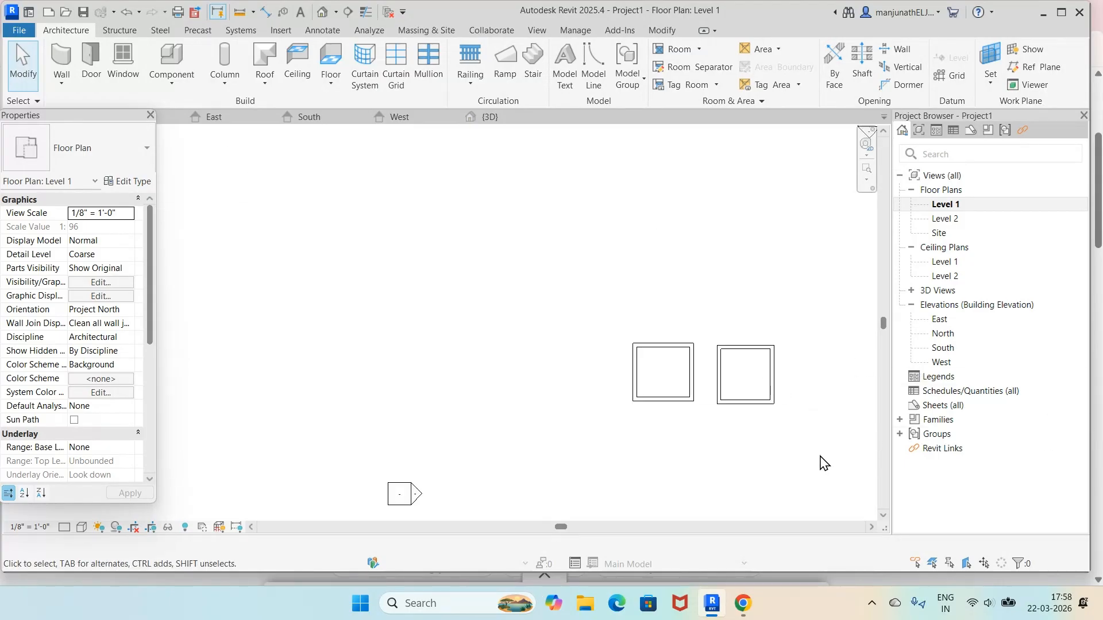
{"action": "scroll", "coordinate": [801, 494], "scroll_direction": "up", "scroll_amount": 2}
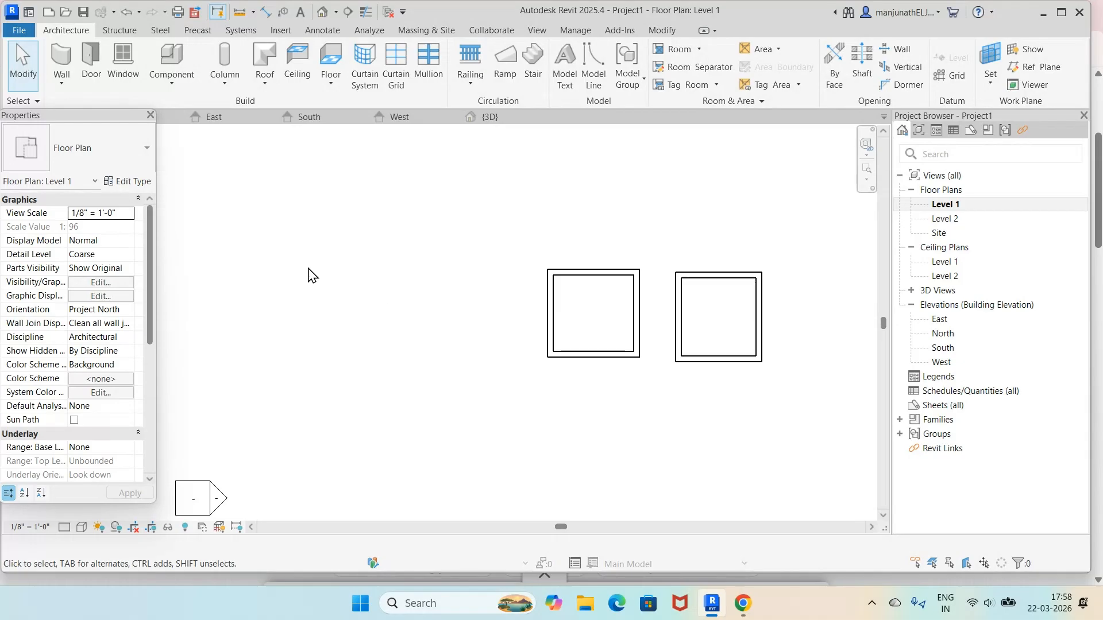
Set the wall location line to Finish Face: Interior and draw a horizontal wall about 10' long beside the first room
{"action": "left_click", "coordinate": [61, 65]}
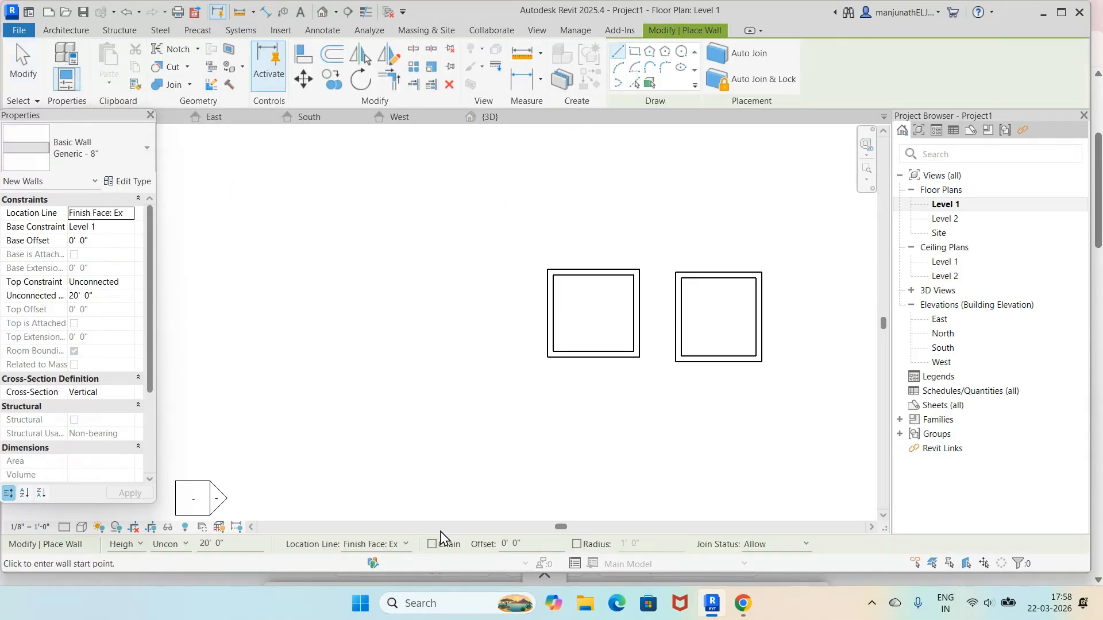
{"action": "left_click", "coordinate": [406, 545]}
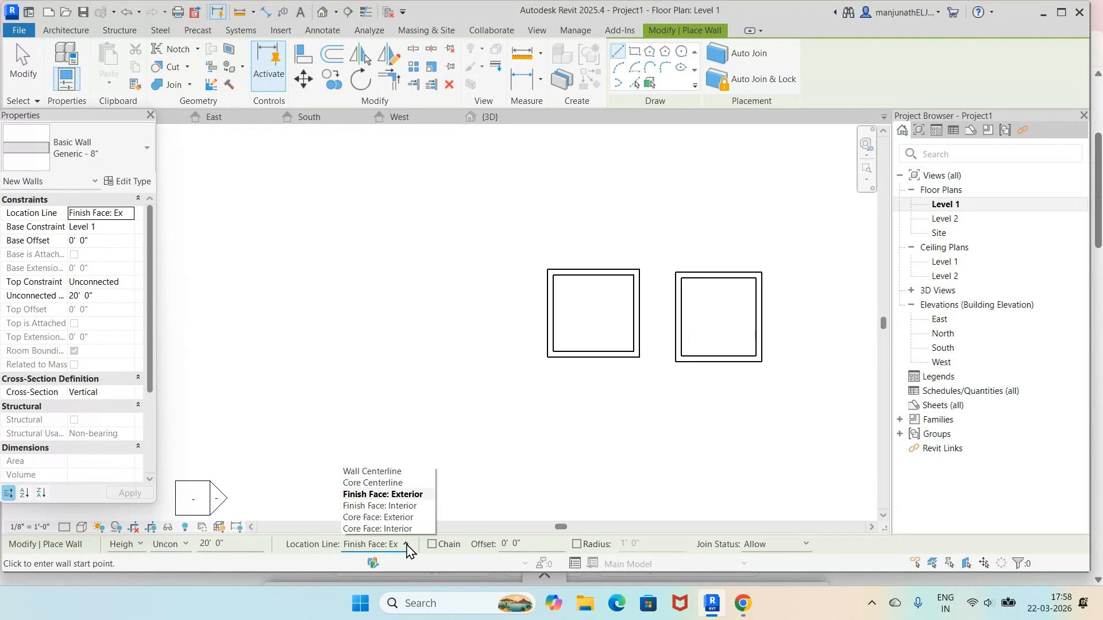
{"action": "left_click", "coordinate": [405, 506]}
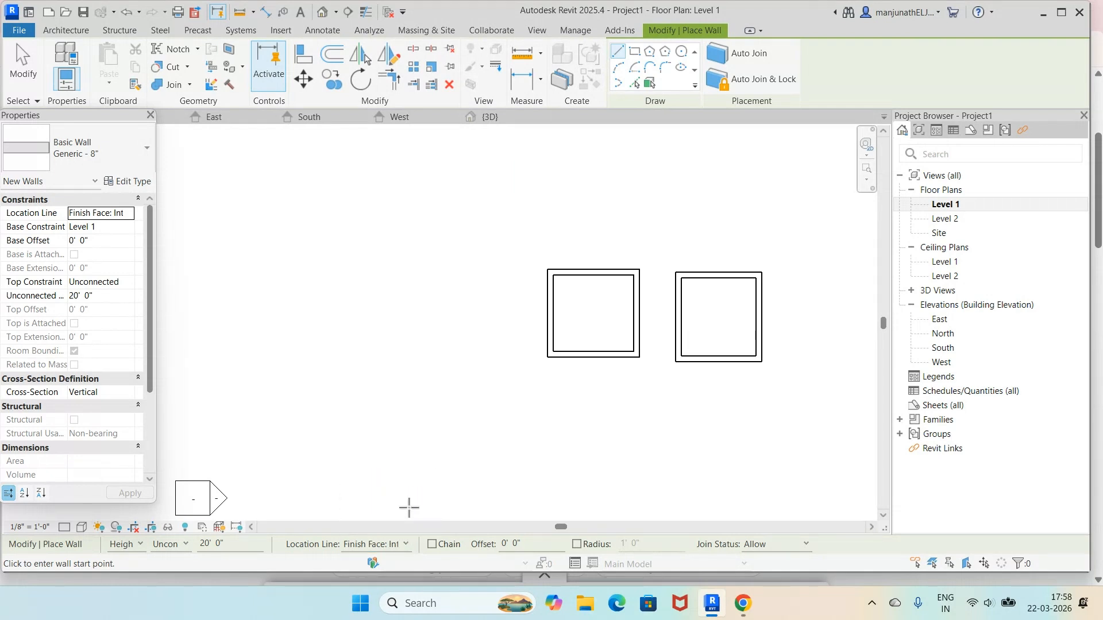
{"action": "left_click", "coordinate": [398, 300]}
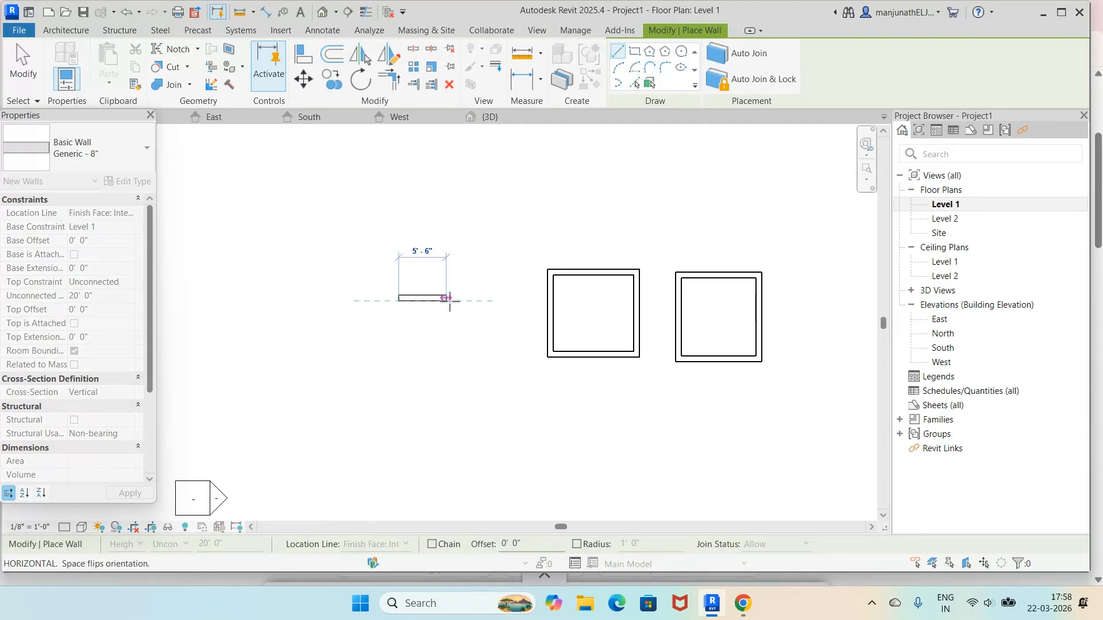
{"action": "left_click", "coordinate": [486, 300]}
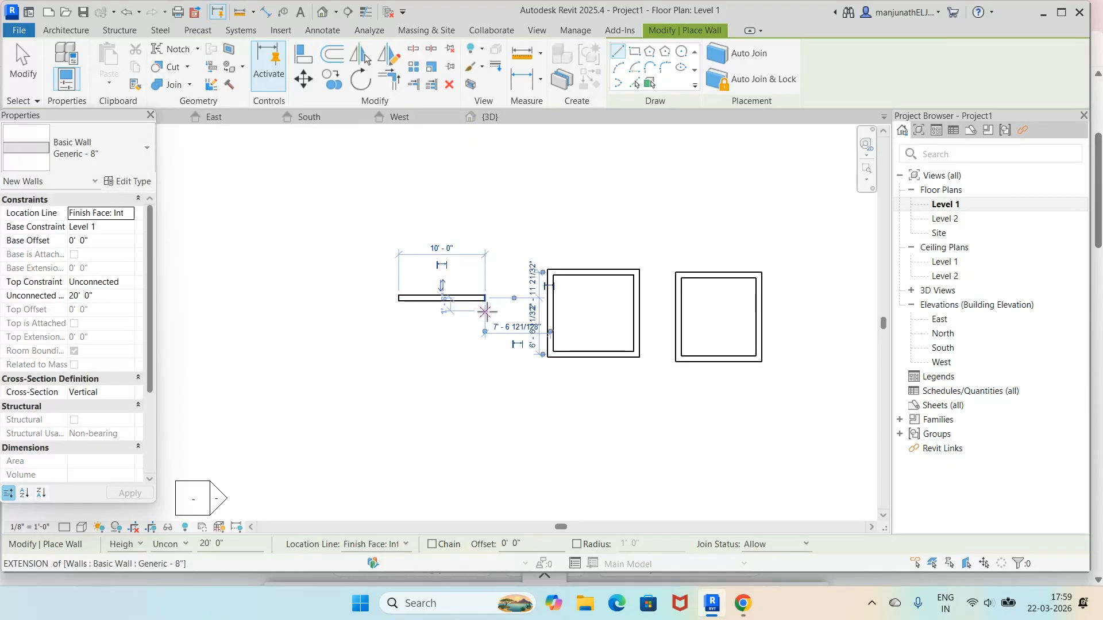
Close the third room with a right wall about 10' long, a bottom wall about 10'-4" long and a left wall
{"action": "left_click", "coordinate": [485, 300]}
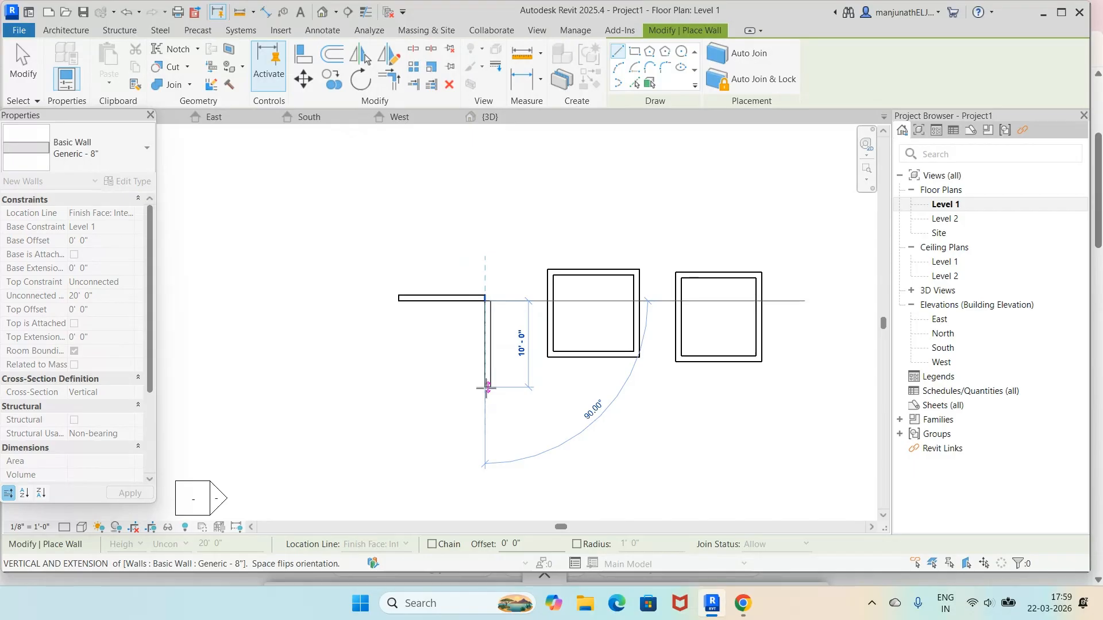
{"action": "left_click", "coordinate": [487, 389]}
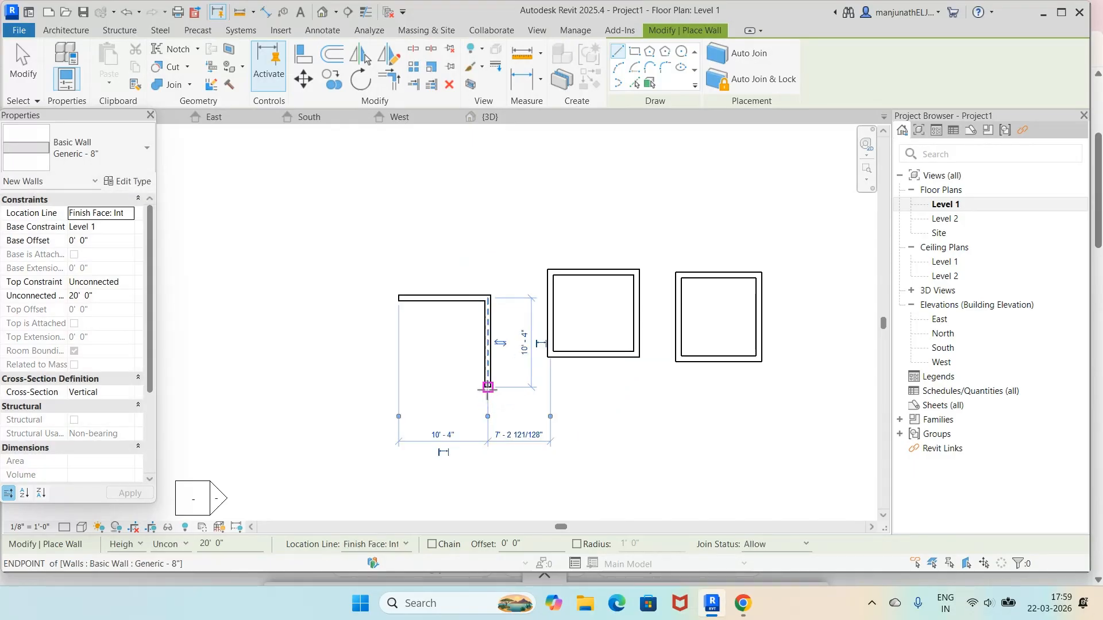
{"action": "left_click", "coordinate": [487, 387]}
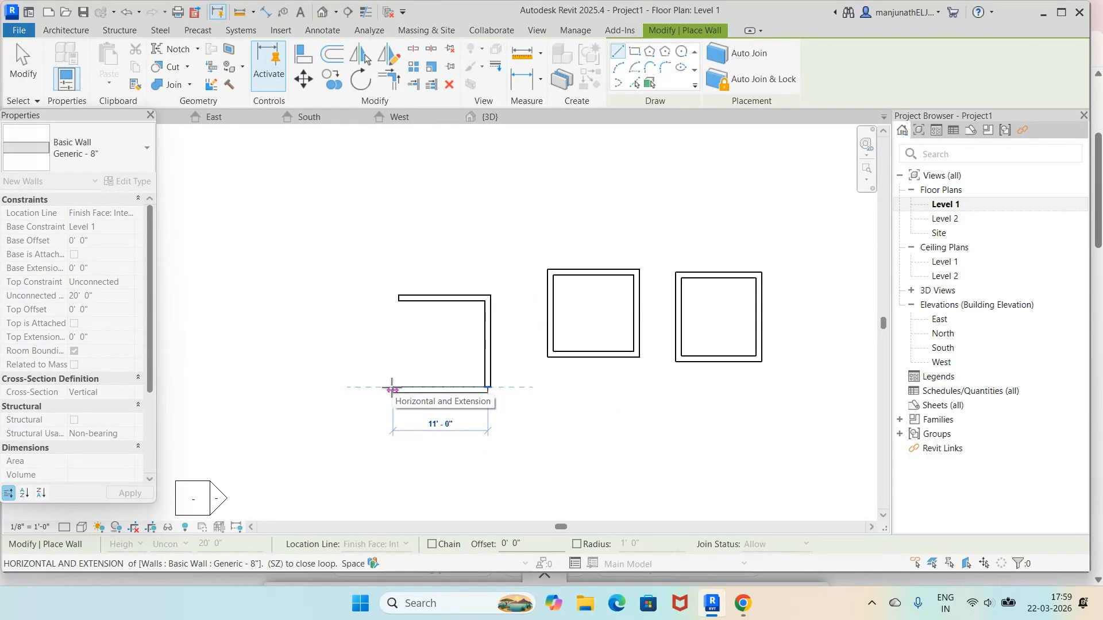
{"action": "left_click", "coordinate": [398, 390]}
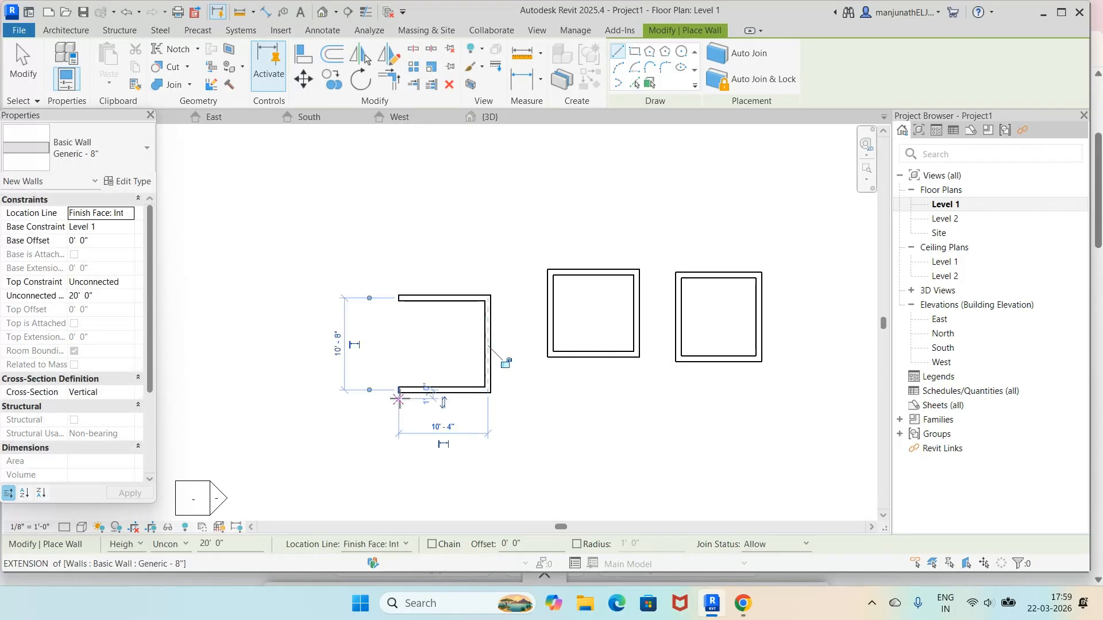
{"action": "left_click", "coordinate": [399, 393]}
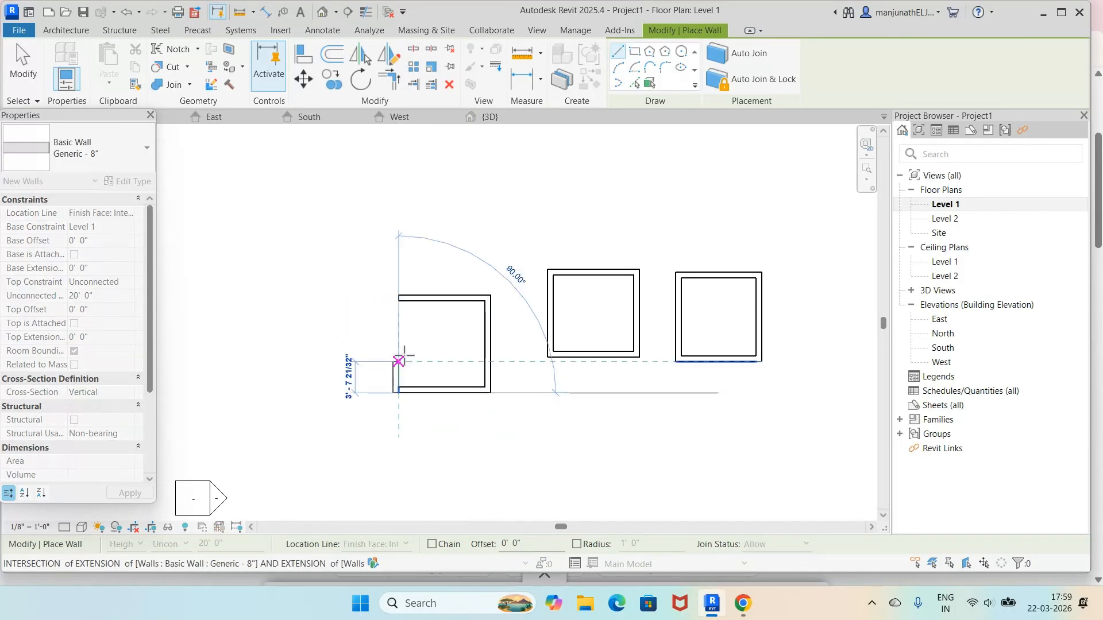
{"action": "left_click", "coordinate": [398, 300]}
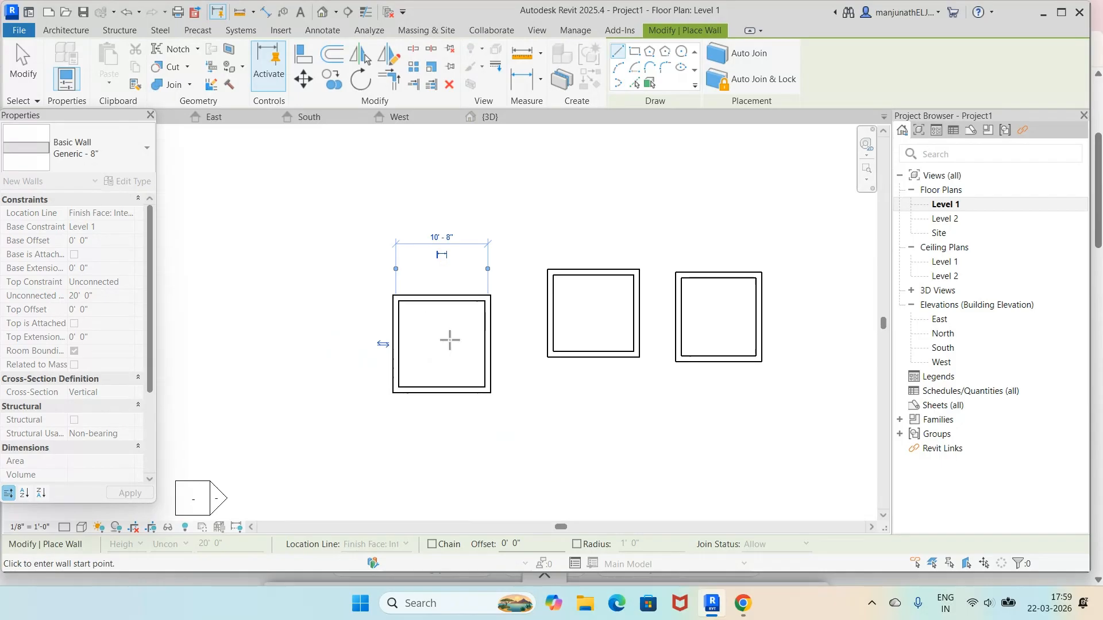
{"action": "key", "text": "Escape"}
{"action": "key", "text": "Escape"}
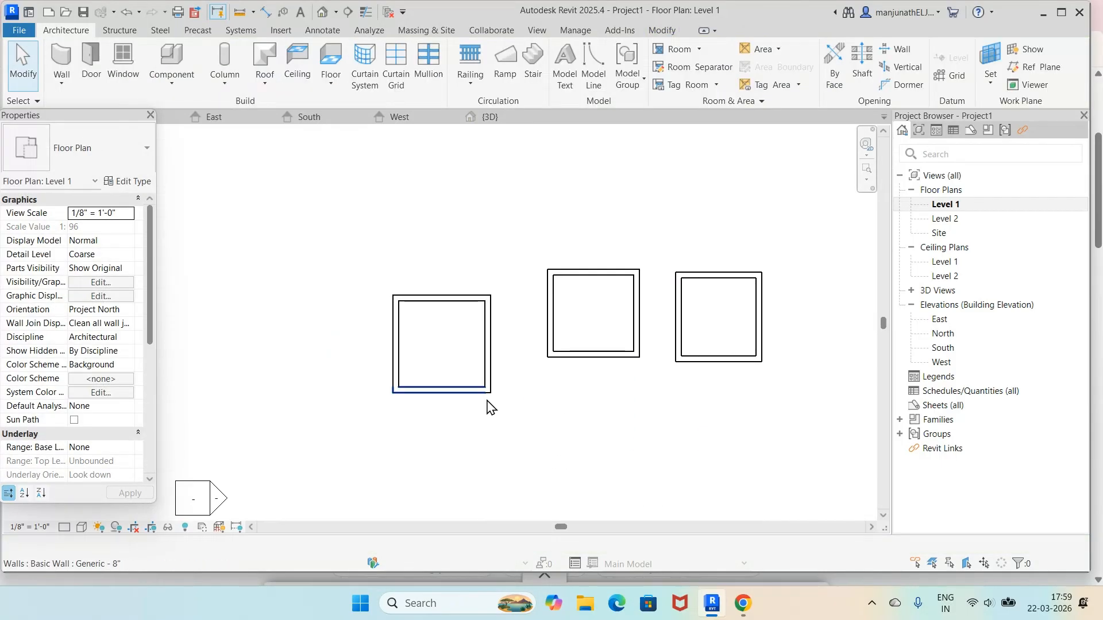
Add a linear dimension above the third room for its inside width, and extend one witness line to the inner corner
{"action": "scroll", "coordinate": [397, 285], "scroll_direction": "up", "scroll_amount": 3}
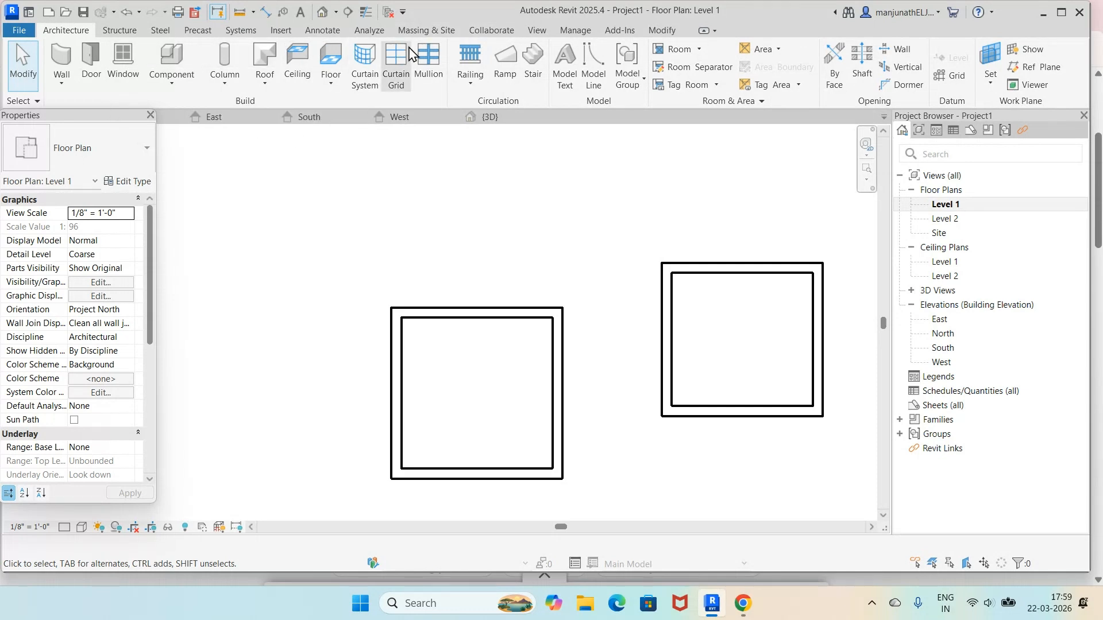
{"action": "left_click", "coordinate": [323, 32]}
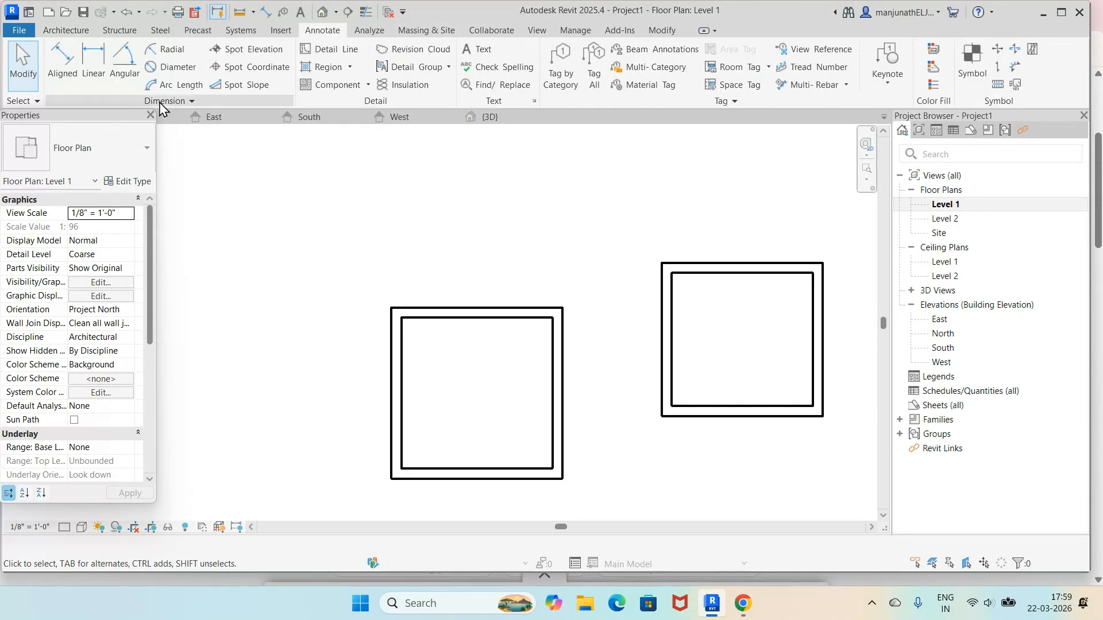
{"action": "left_click", "coordinate": [90, 64]}
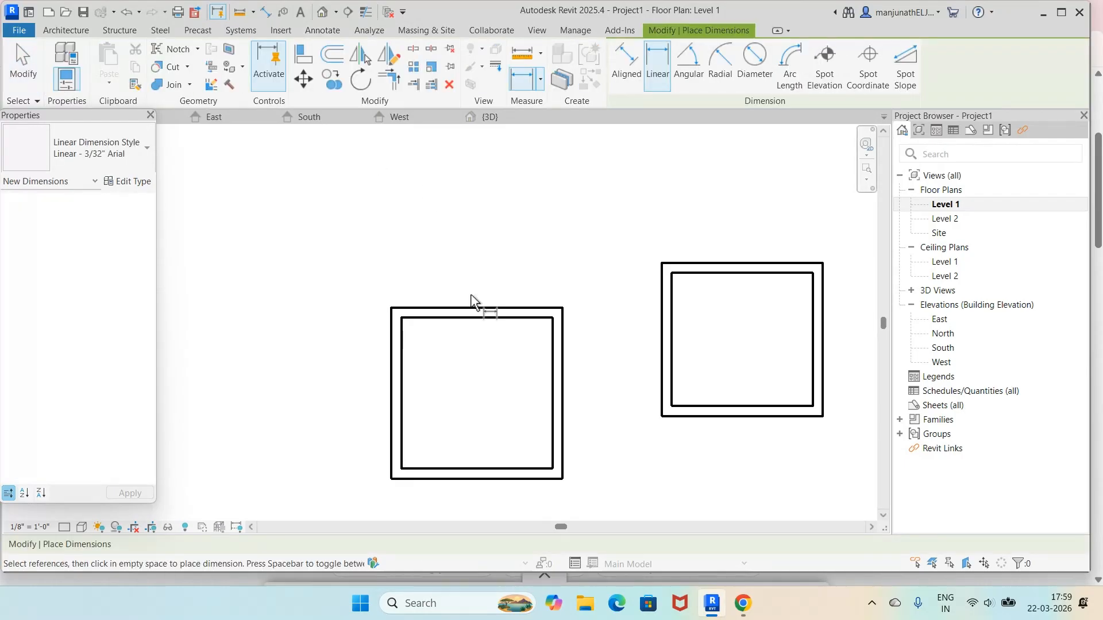
{"action": "left_click", "coordinate": [402, 319]}
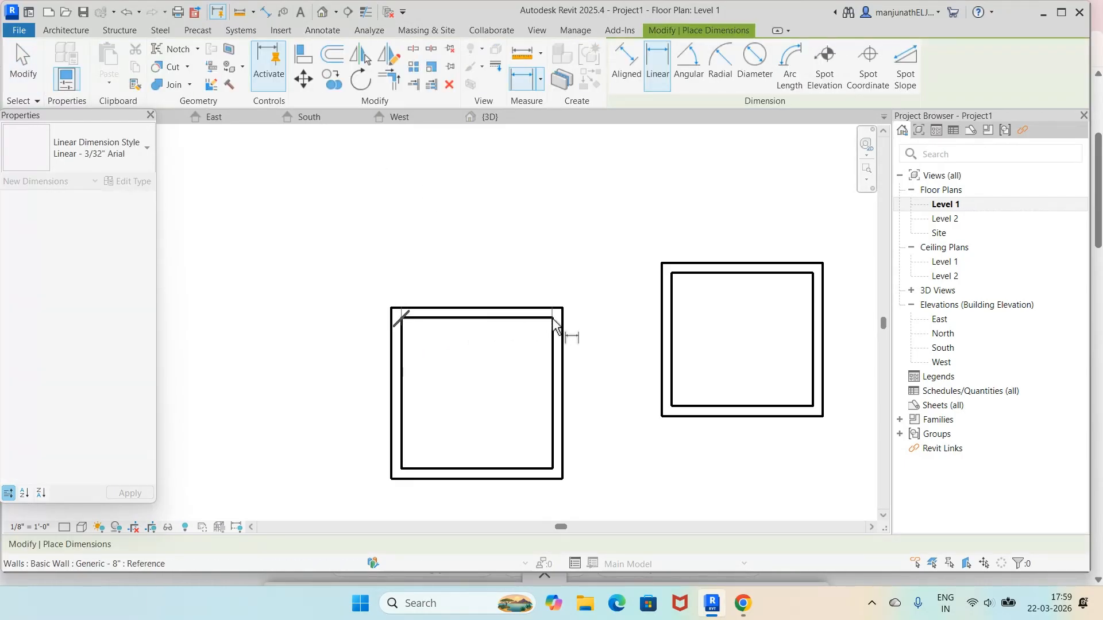
{"action": "left_click", "coordinate": [543, 300]}
{"action": "left_click", "coordinate": [538, 276]}
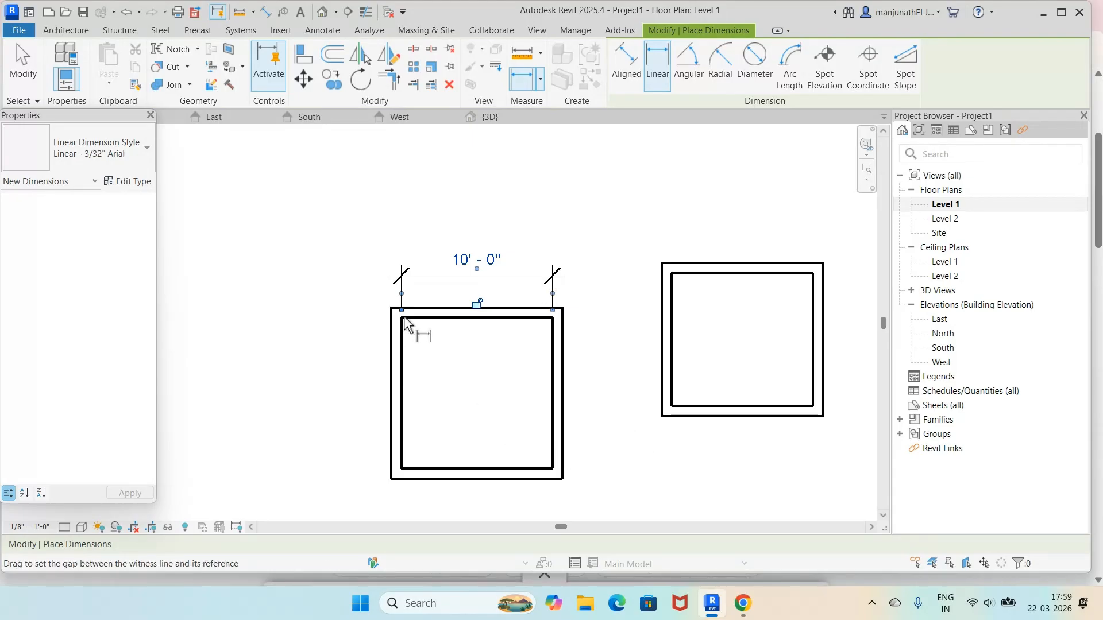
{"action": "left_click_drag", "start_coordinate": [402, 312], "coordinate": [404, 320]}
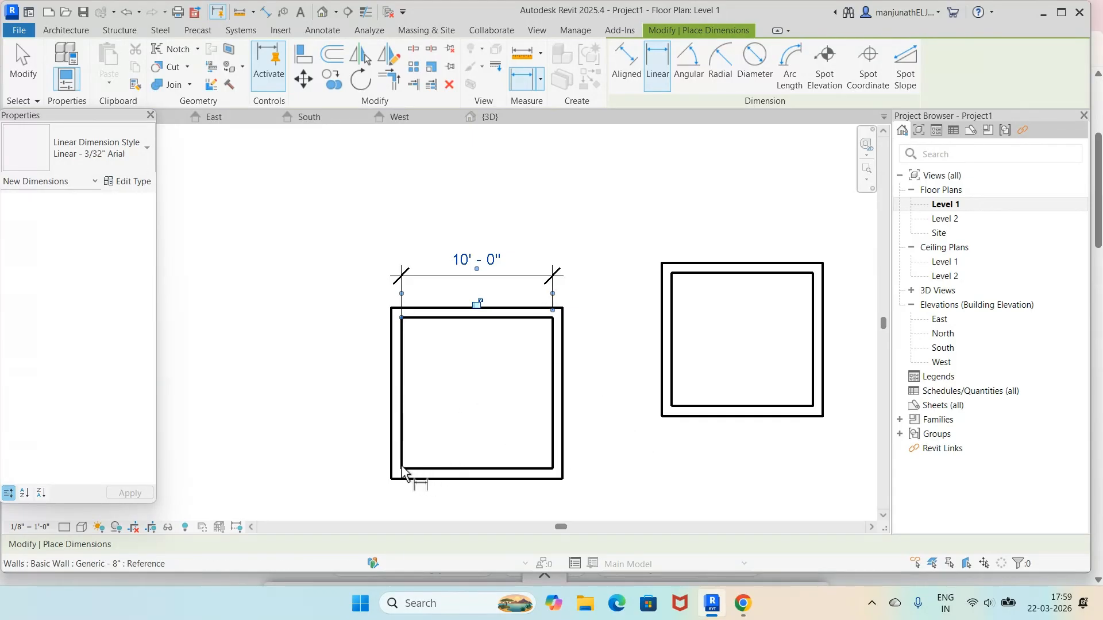
{"action": "key", "text": "Escape"}
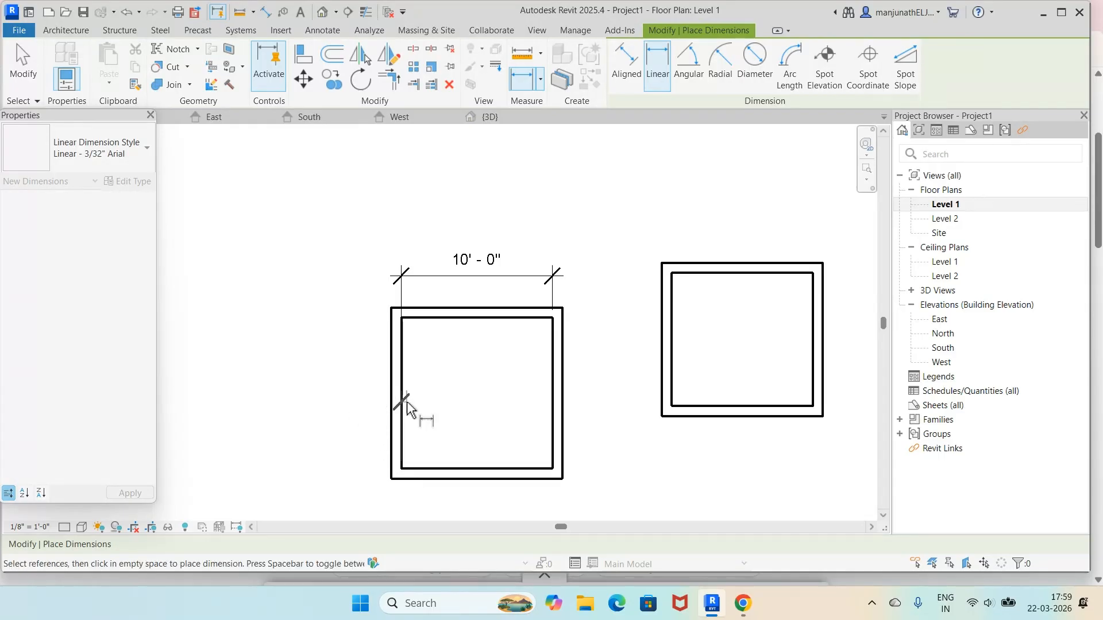
{"action": "key", "text": "Escape"}
Add a vertical linear dimension beside the third room for the inside distance between its top and bottom walls
{"action": "left_click", "coordinate": [93, 60]}
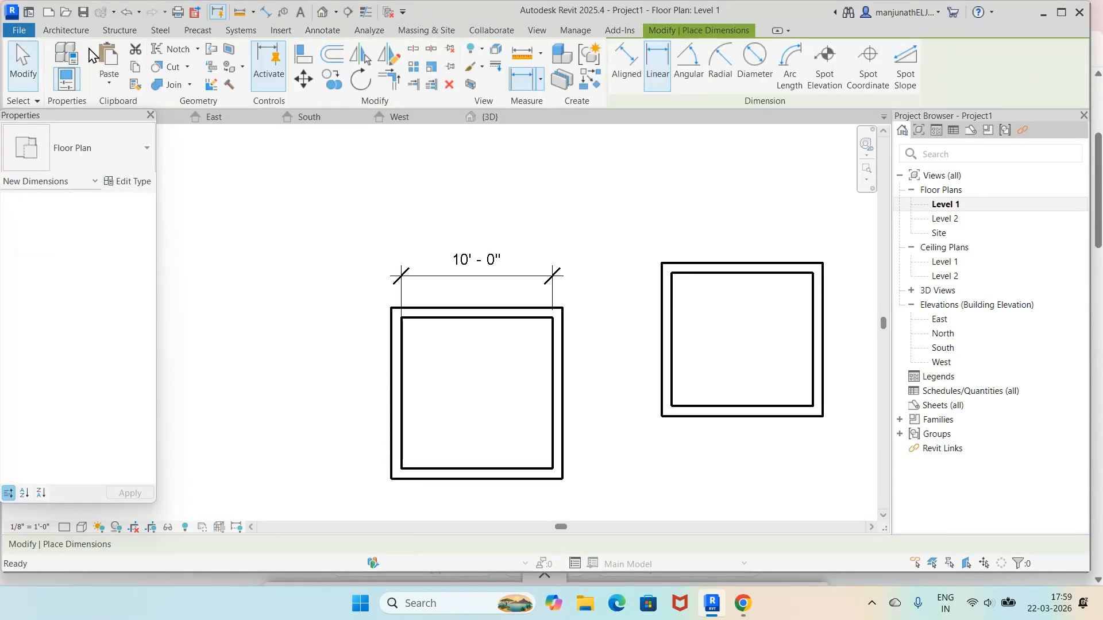
{"action": "left_click", "coordinate": [401, 317]}
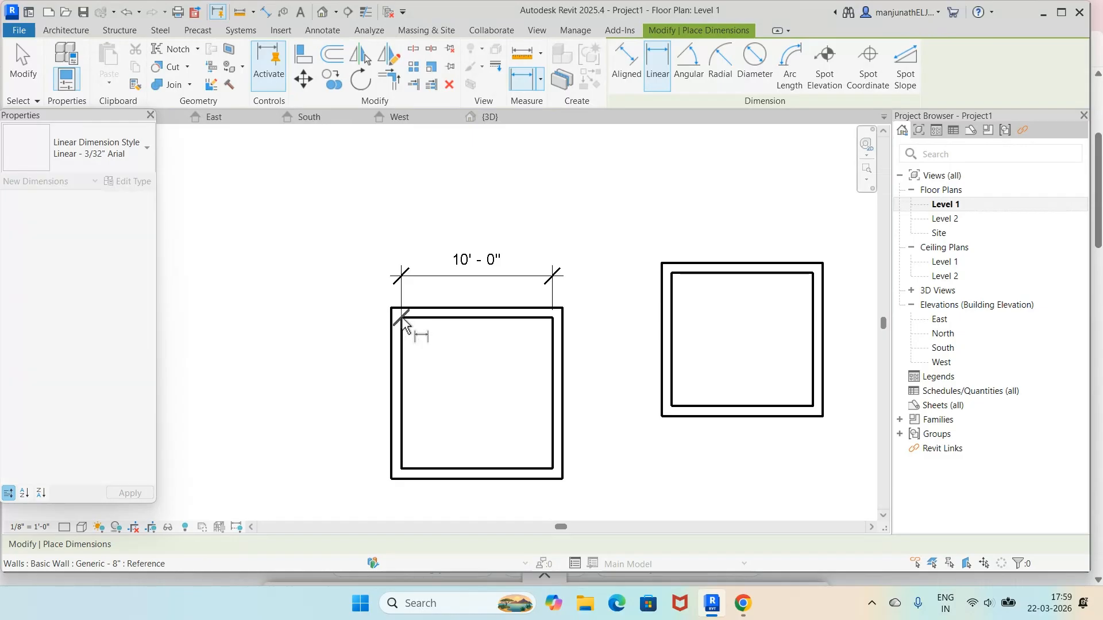
{"action": "left_click", "coordinate": [402, 470]}
{"action": "left_click", "coordinate": [363, 451]}
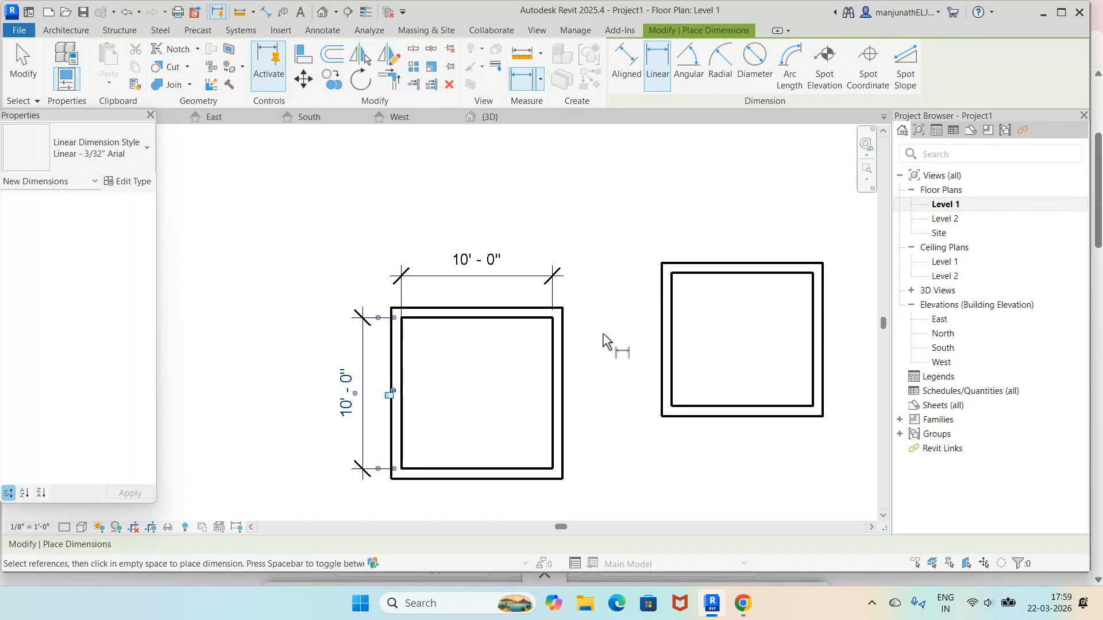
Select the middle room's left and right walls in turn to examine where the dimension between them is measured
{"action": "scroll", "coordinate": [747, 359], "scroll_direction": "up", "scroll_amount": 2}
{"action": "scroll", "coordinate": [763, 349], "scroll_direction": "down", "scroll_amount": 5}
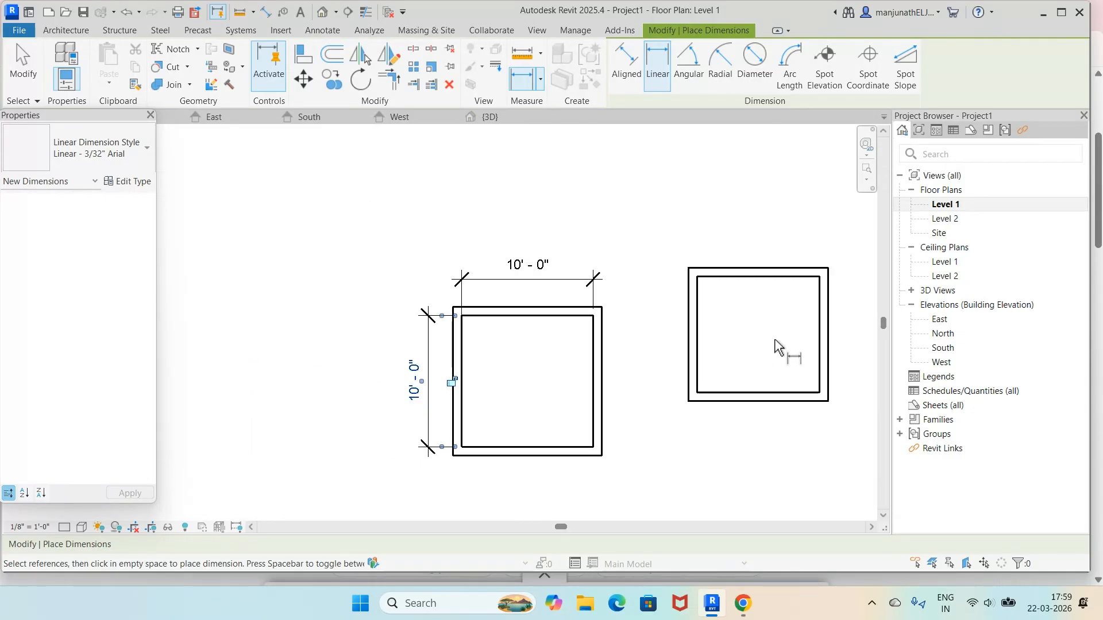
{"action": "scroll", "coordinate": [792, 339], "scroll_direction": "up", "scroll_amount": 4}
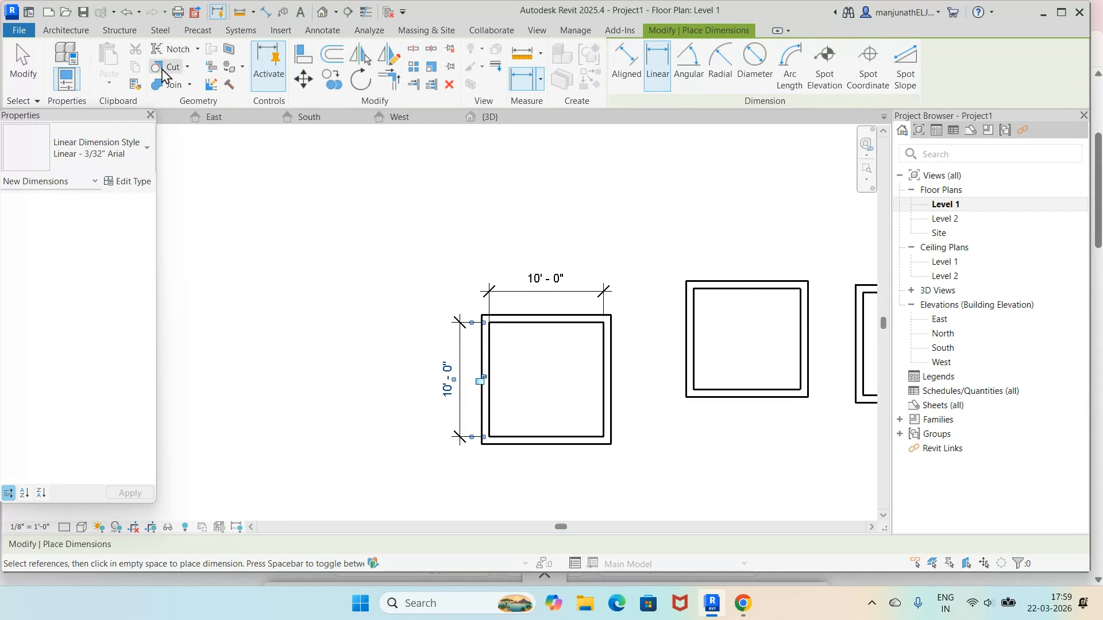
{"action": "left_click", "coordinate": [656, 56]}
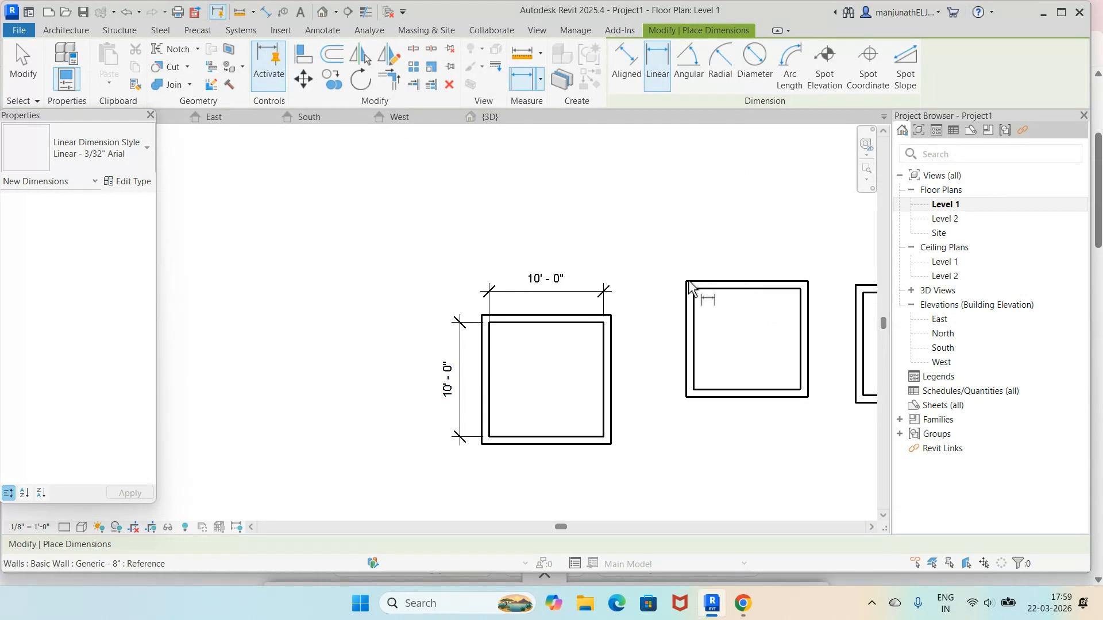
{"action": "key", "text": "Escape"}
{"action": "key", "text": "Escape"}
{"action": "left_click", "coordinate": [690, 317]}
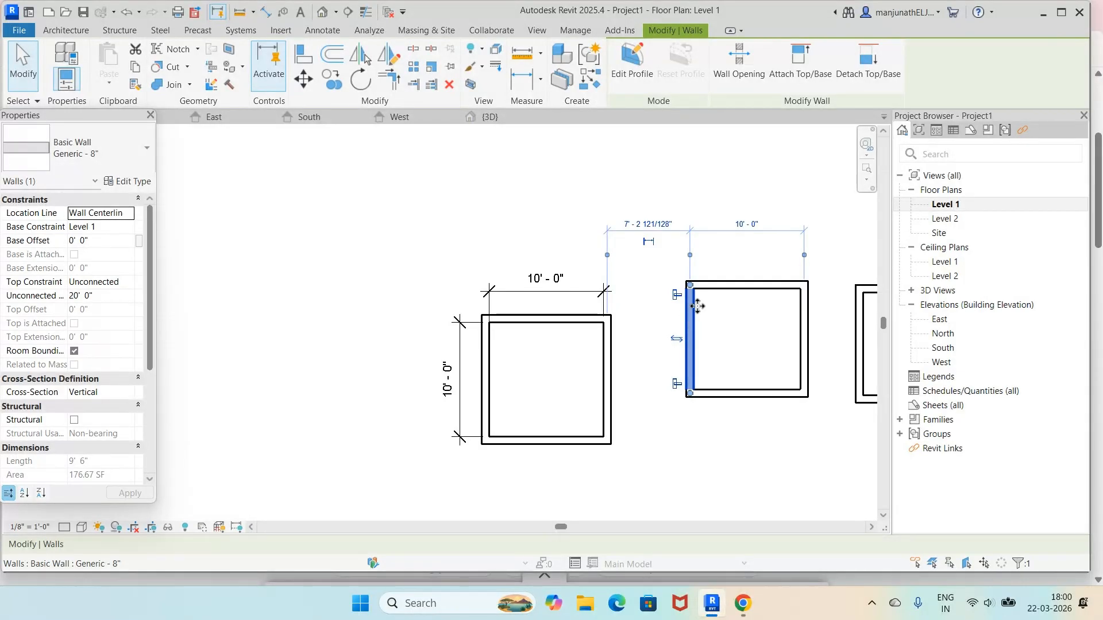
{"action": "left_click", "coordinate": [752, 228]}
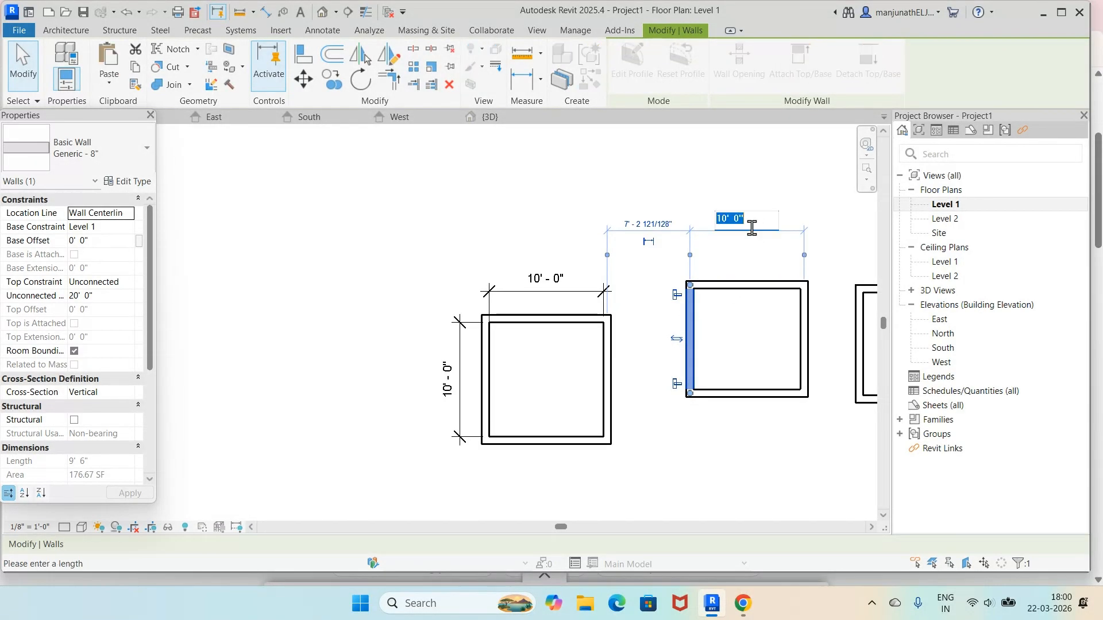
{"action": "key", "text": "Return"}
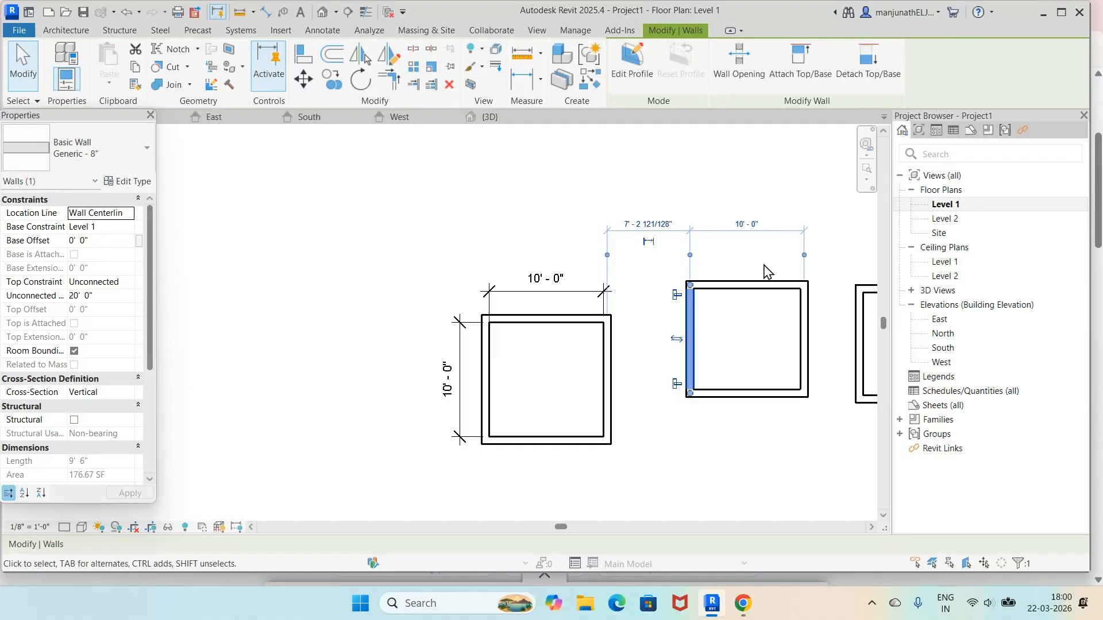
{"action": "left_click", "coordinate": [751, 268]}
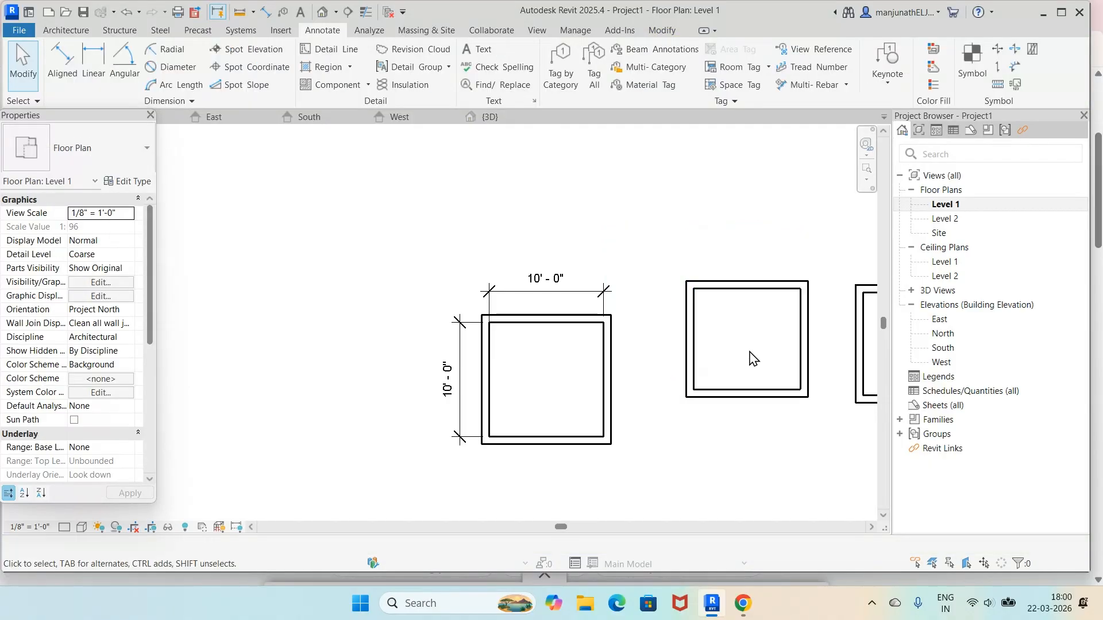
{"action": "left_click", "coordinate": [809, 343]}
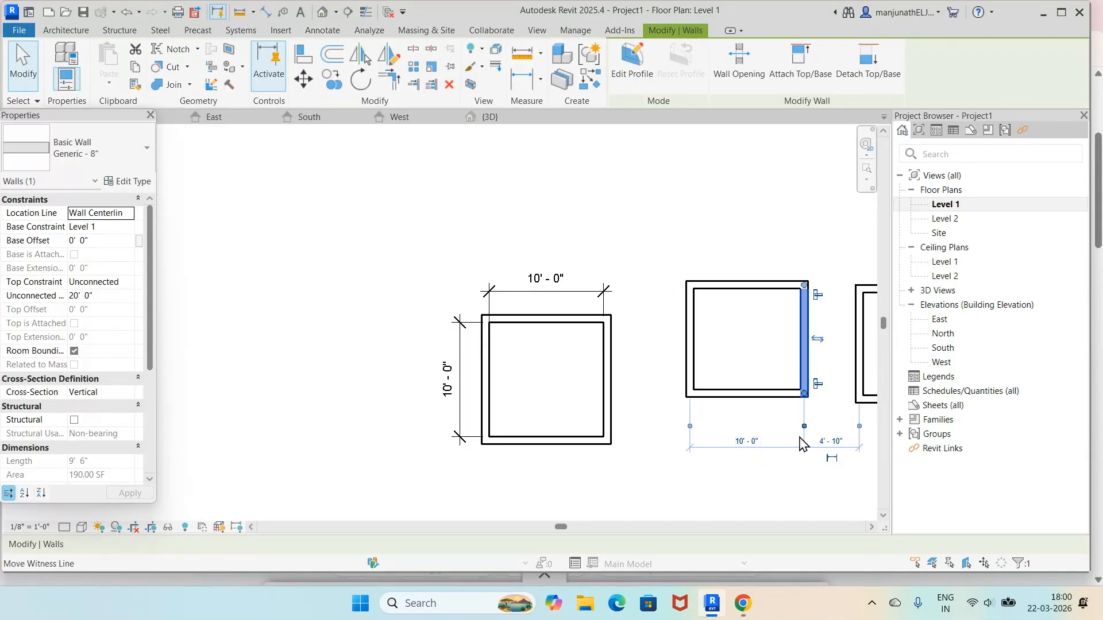
{"action": "left_click", "coordinate": [771, 478]}
Add a linear dimension above the rightmost room between the outer faces of its left and right walls
{"action": "scroll", "coordinate": [813, 441], "scroll_direction": "up", "scroll_amount": 2}
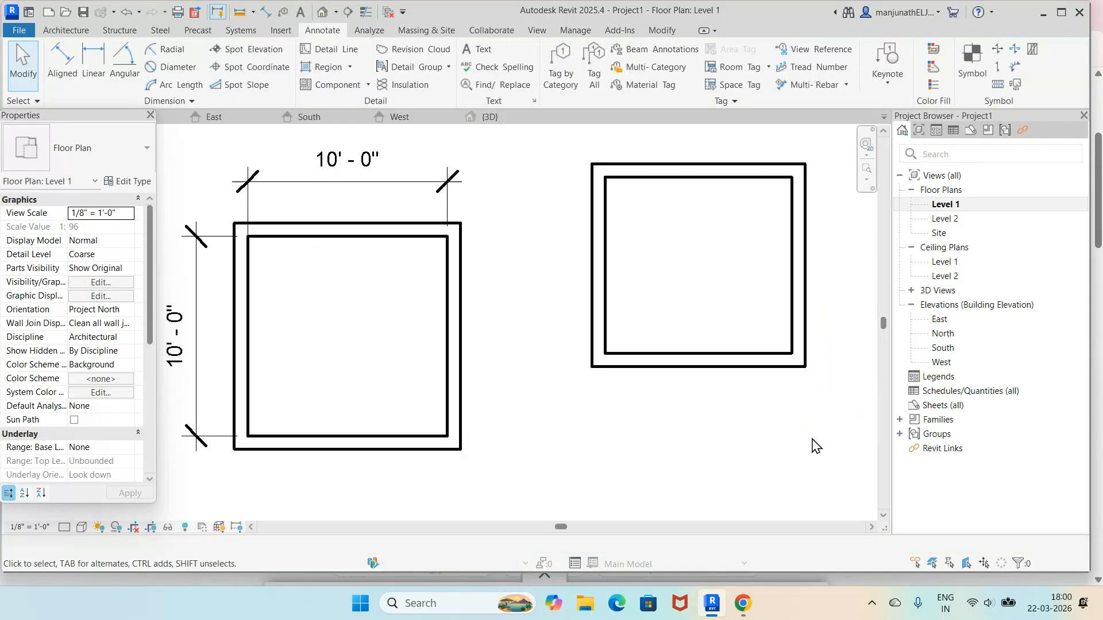
{"action": "scroll", "coordinate": [813, 441], "scroll_direction": "down", "scroll_amount": 3}
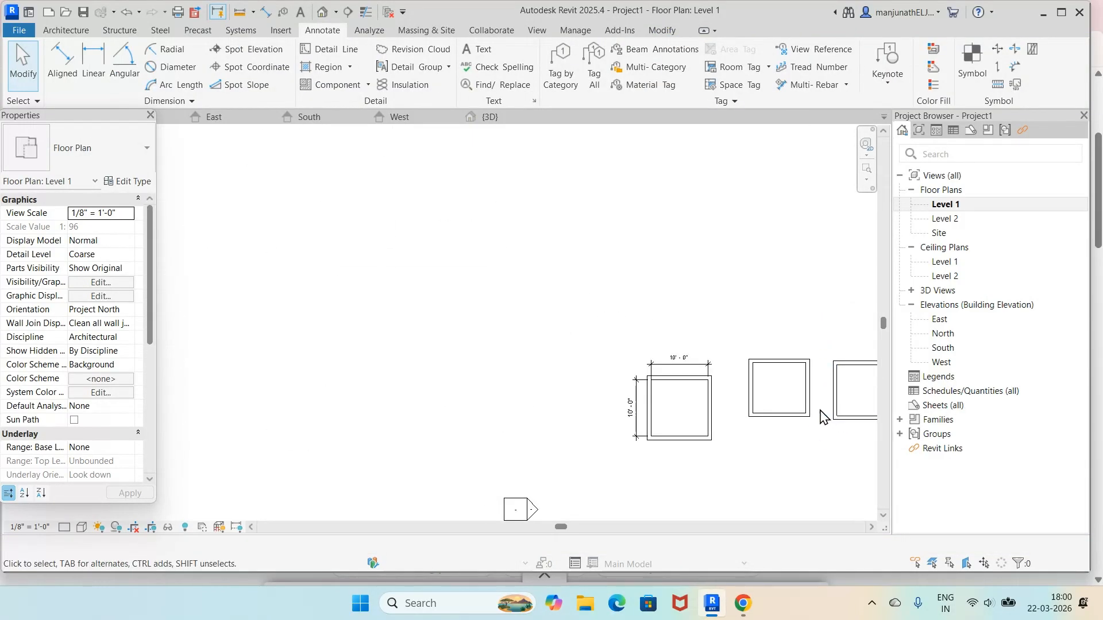
{"action": "scroll", "coordinate": [805, 338], "scroll_direction": "up", "scroll_amount": 2}
{"action": "scroll", "coordinate": [805, 337], "scroll_direction": "down", "scroll_amount": 4}
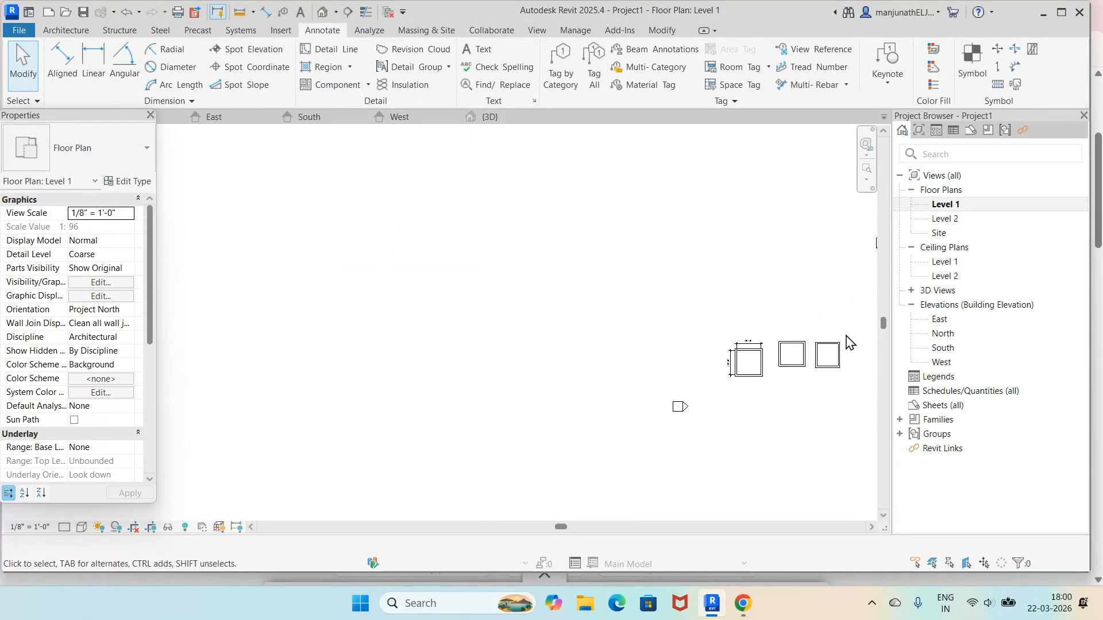
{"action": "scroll", "coordinate": [850, 344], "scroll_direction": "up", "scroll_amount": 1}
{"action": "scroll", "coordinate": [852, 347], "scroll_direction": "up", "scroll_amount": 1}
{"action": "scroll", "coordinate": [850, 344], "scroll_direction": "up", "scroll_amount": 2}
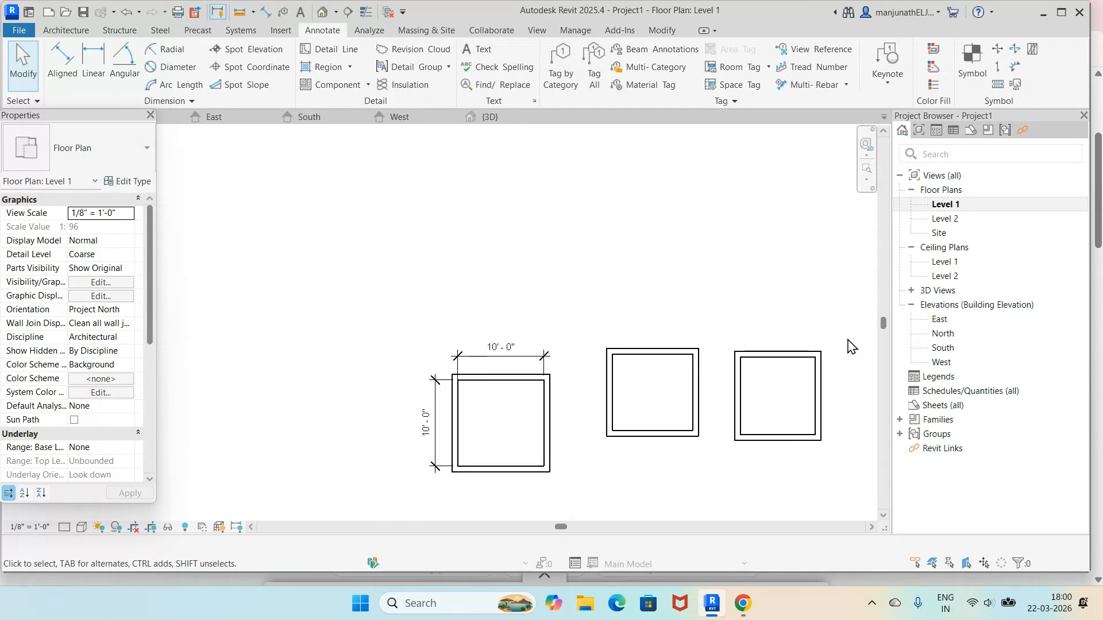
{"action": "left_click", "coordinate": [93, 63]}
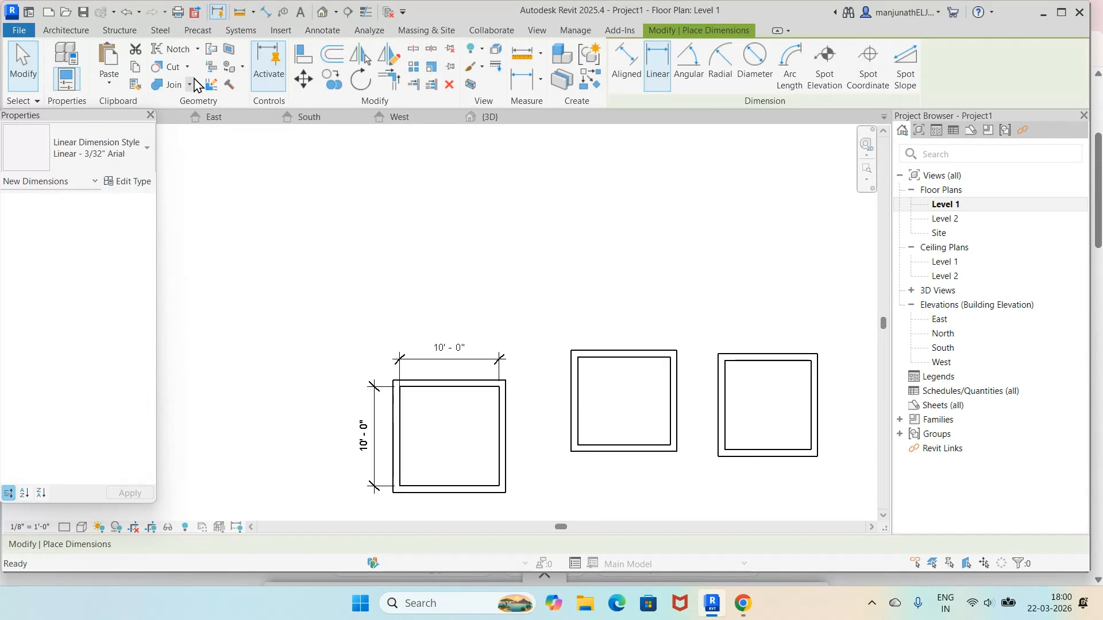
{"action": "left_click", "coordinate": [722, 361]}
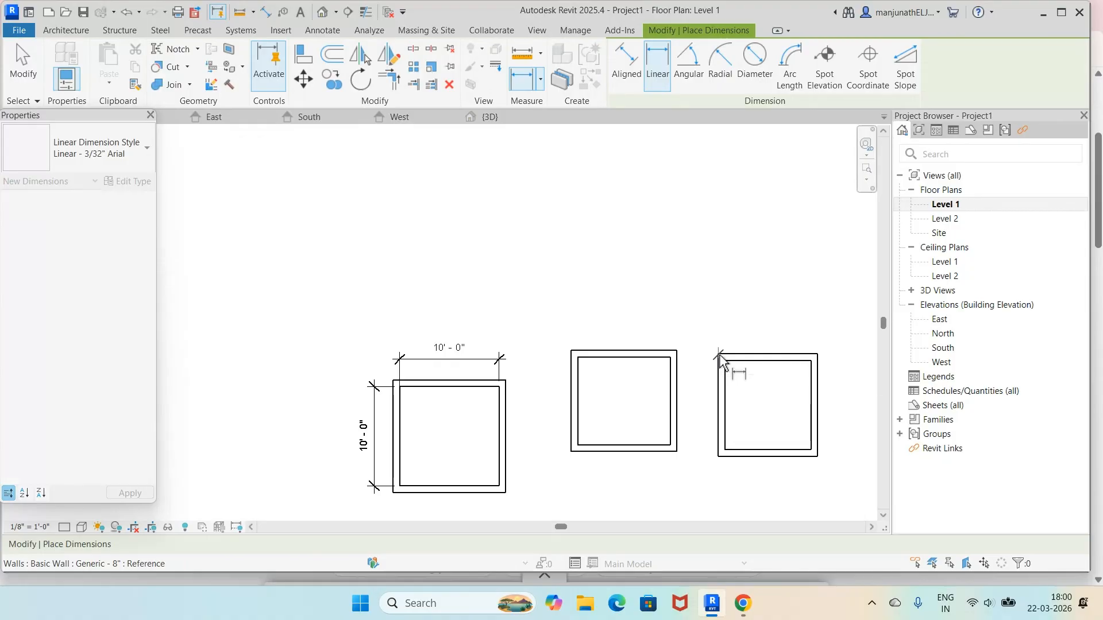
{"action": "left_click", "coordinate": [818, 358]}
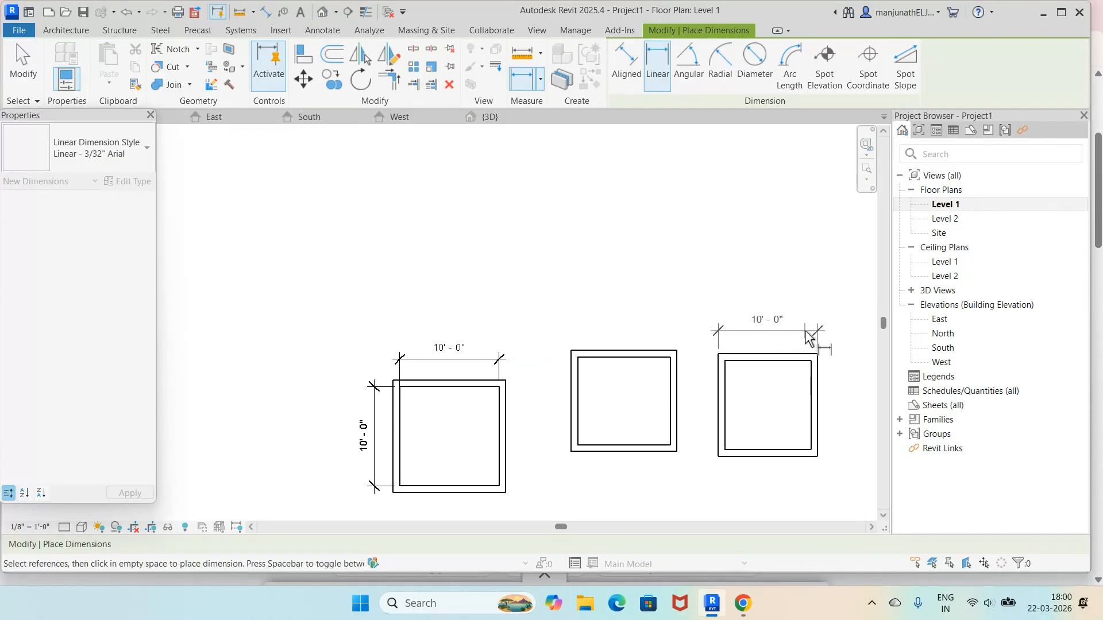
{"action": "left_click", "coordinate": [811, 332]}
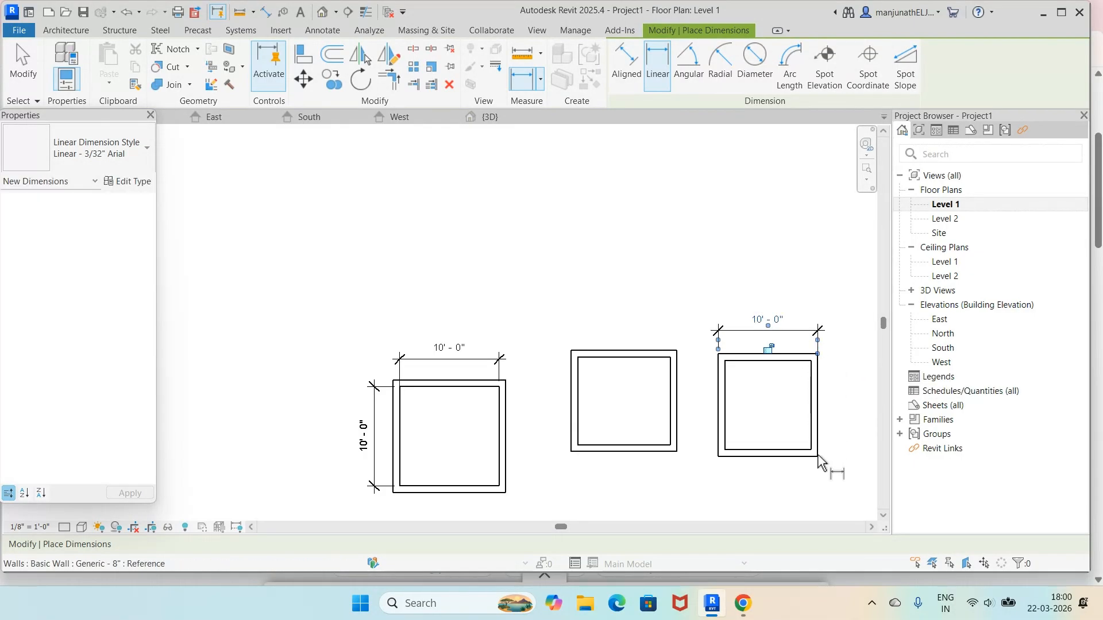
{"action": "key", "text": "Escape"}
{"action": "key", "text": "Escape"}
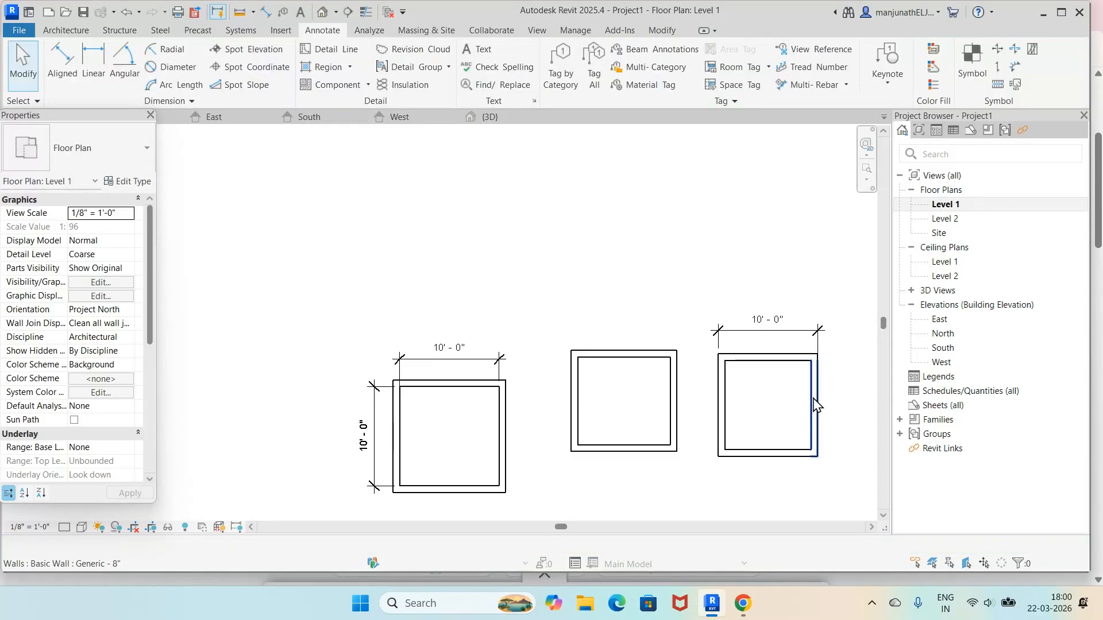
{"action": "key", "text": "d"}
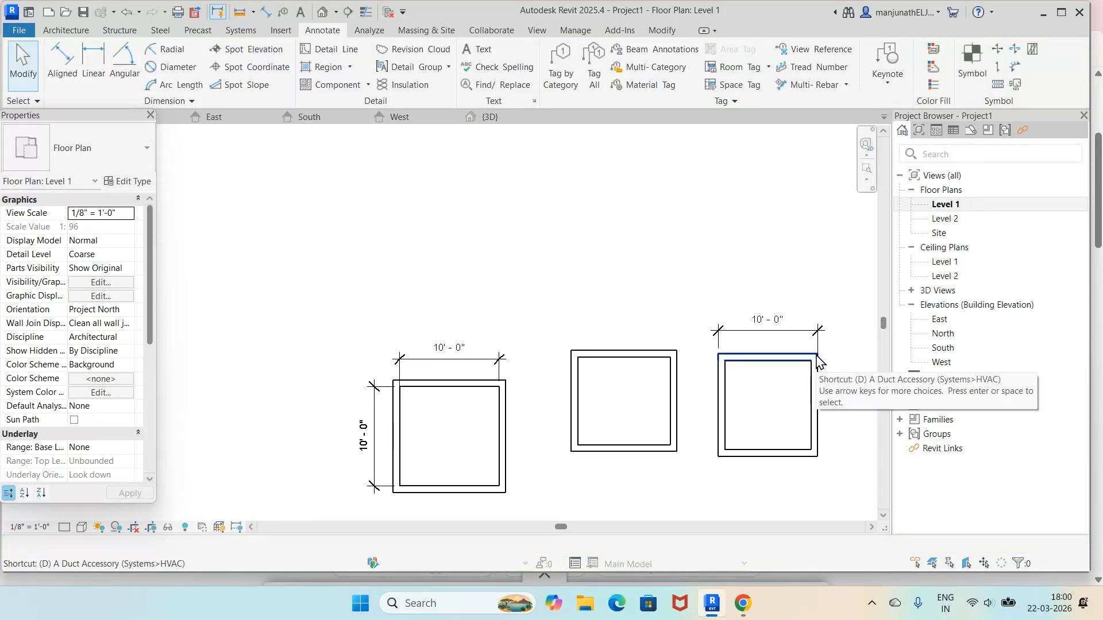
{"action": "left_click", "coordinate": [819, 362]}
{"action": "key", "text": "Escape"}
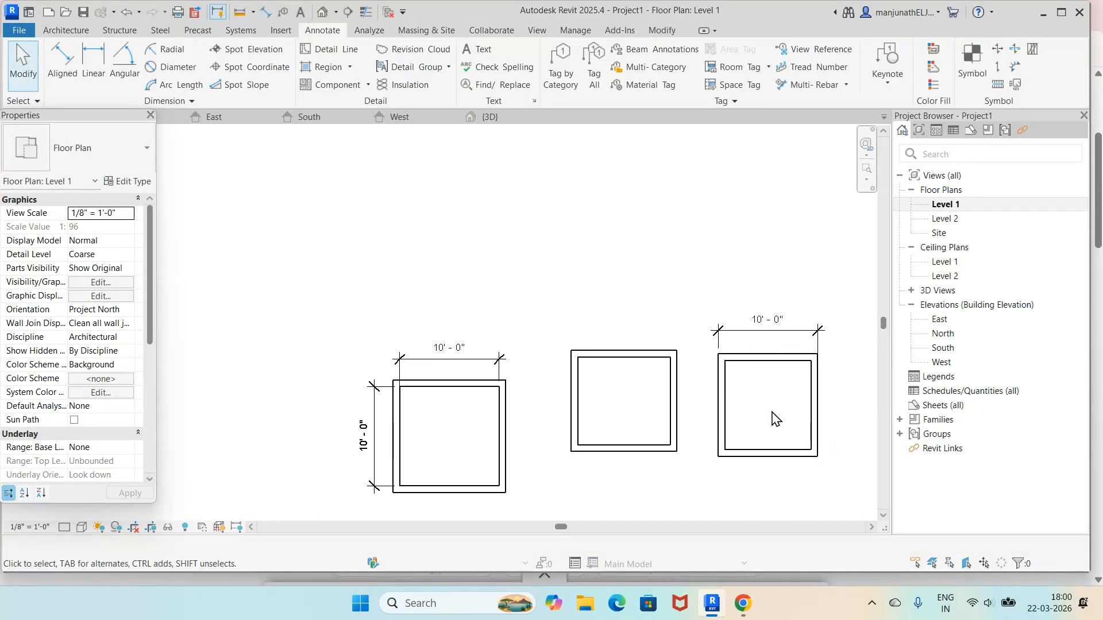
{"action": "left_click", "coordinate": [93, 63]}
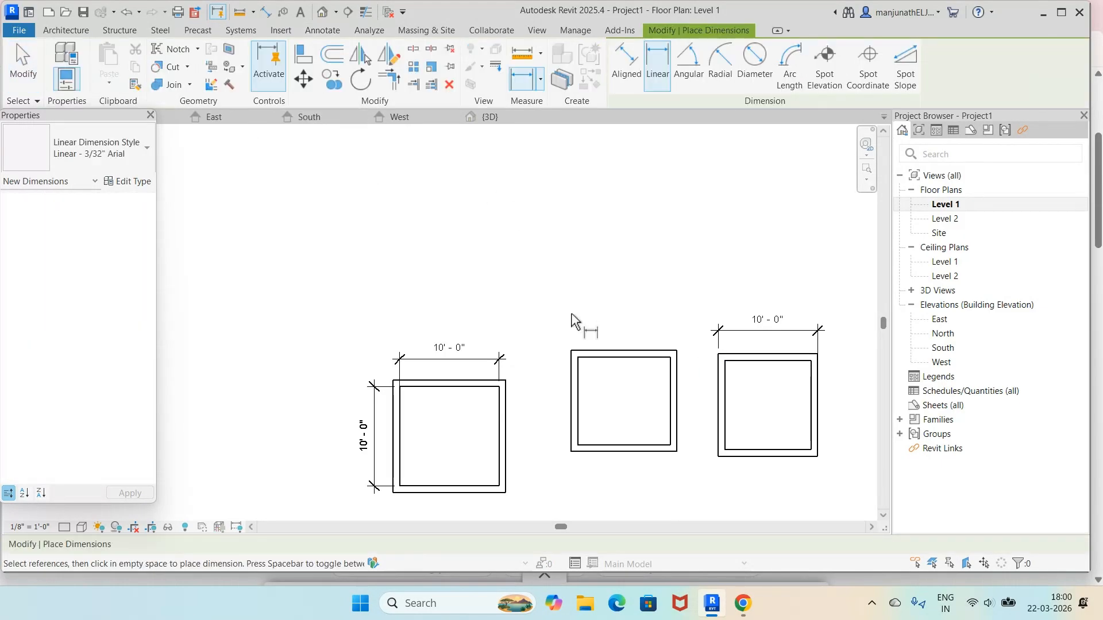
{"action": "left_click", "coordinate": [721, 360]}
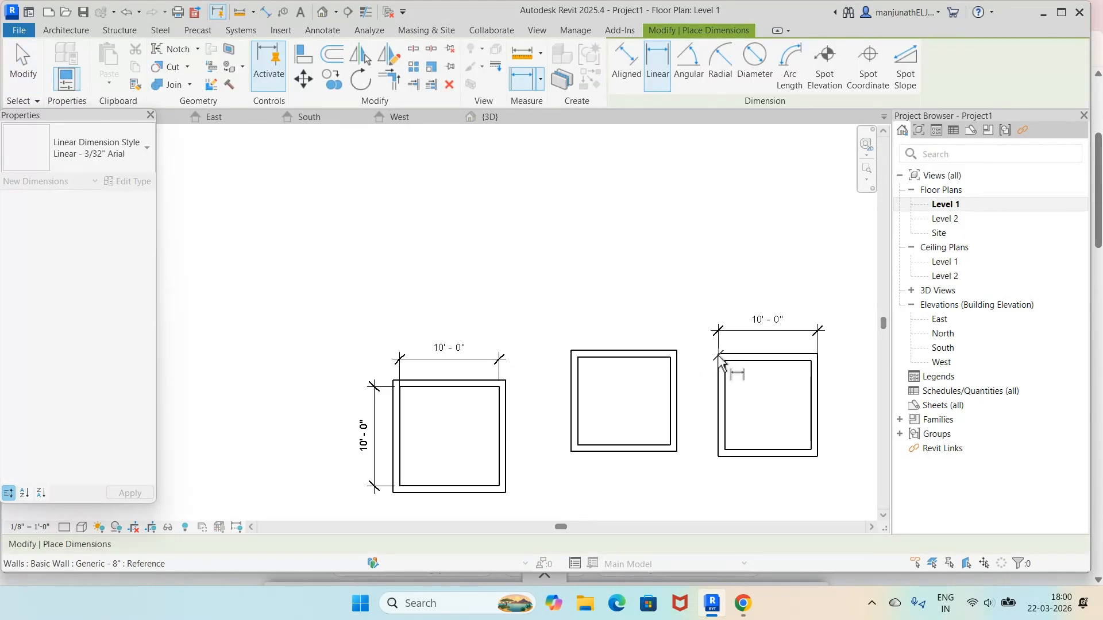
{"action": "left_click", "coordinate": [721, 461]}
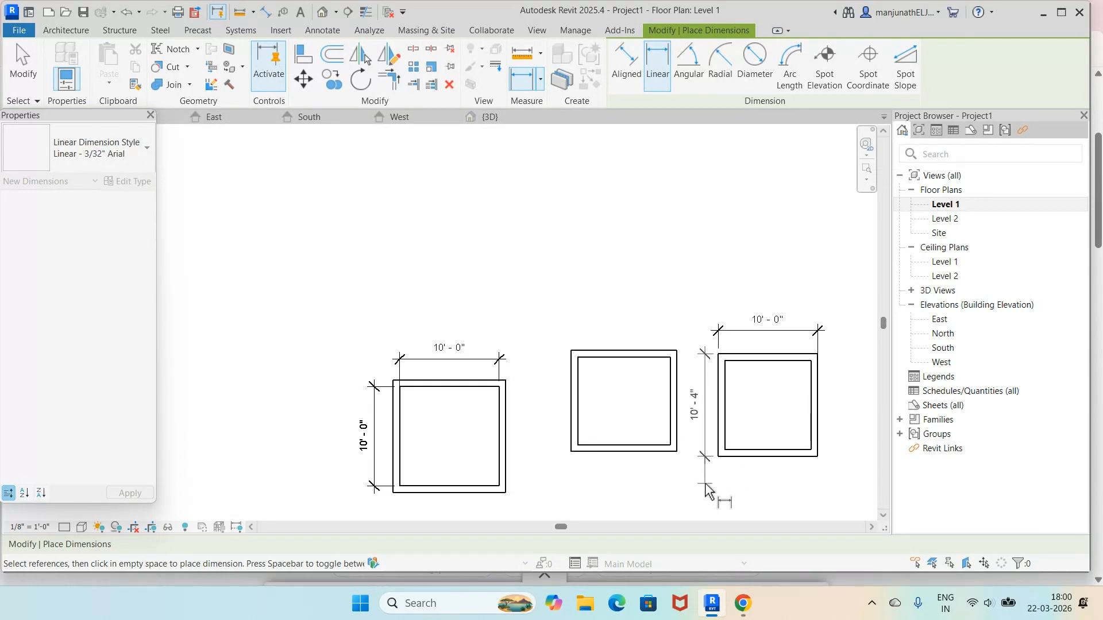
{"action": "key", "text": "Escape"}
{"action": "key", "text": "Escape"}
Add a vertical linear dimension beside the rightmost room between the outer faces of its top and bottom walls
{"action": "scroll", "coordinate": [833, 430], "scroll_direction": "up", "scroll_amount": 4}
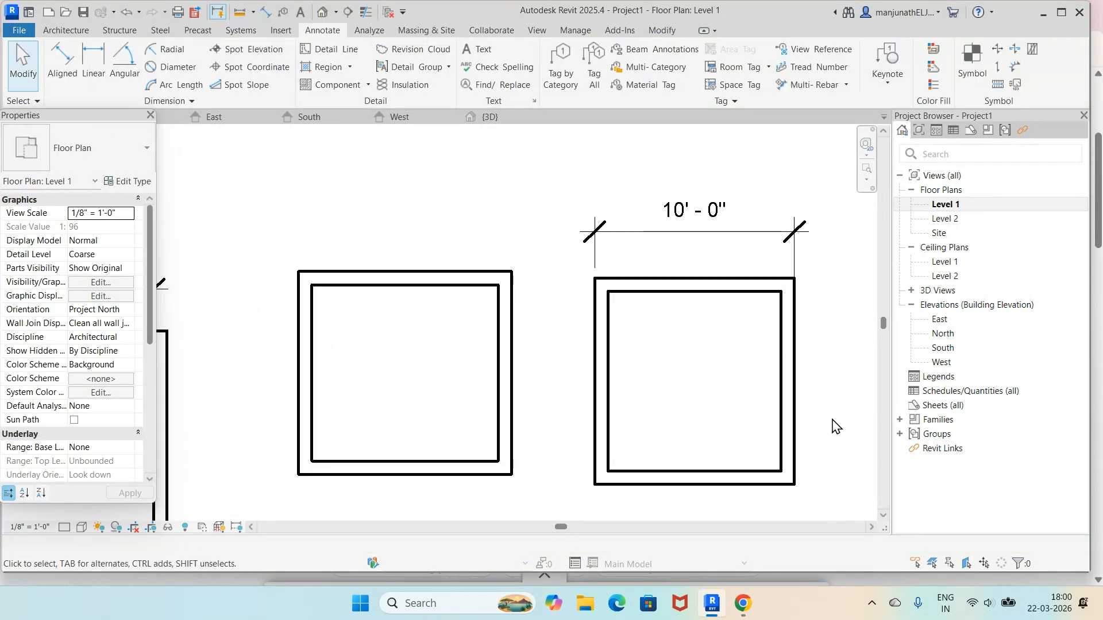
{"action": "left_click", "coordinate": [93, 63]}
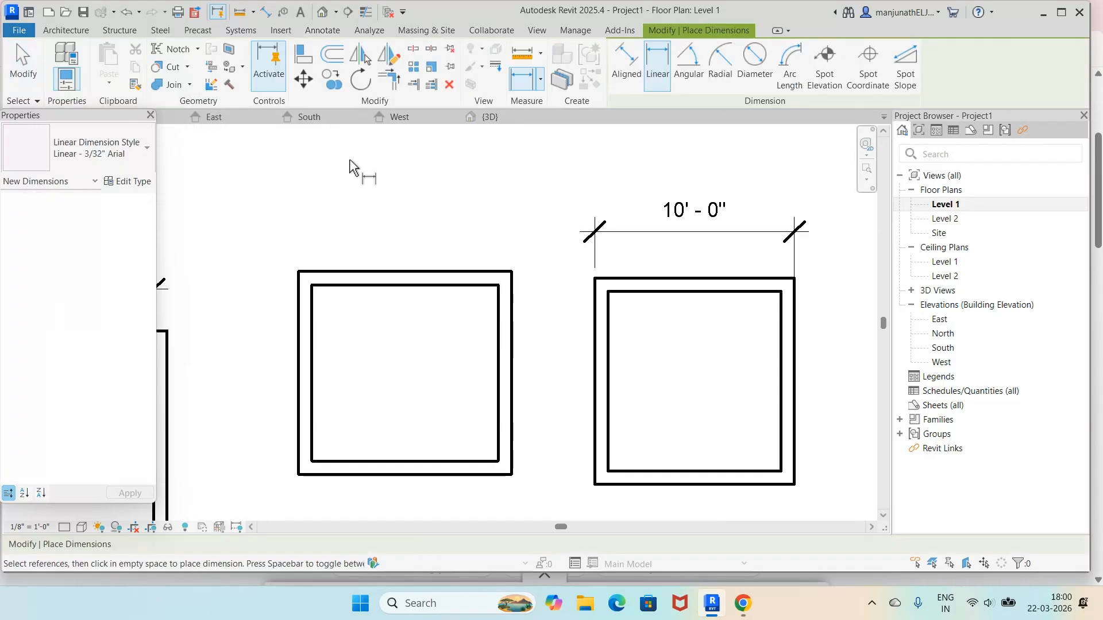
{"action": "left_click", "coordinate": [597, 286]}
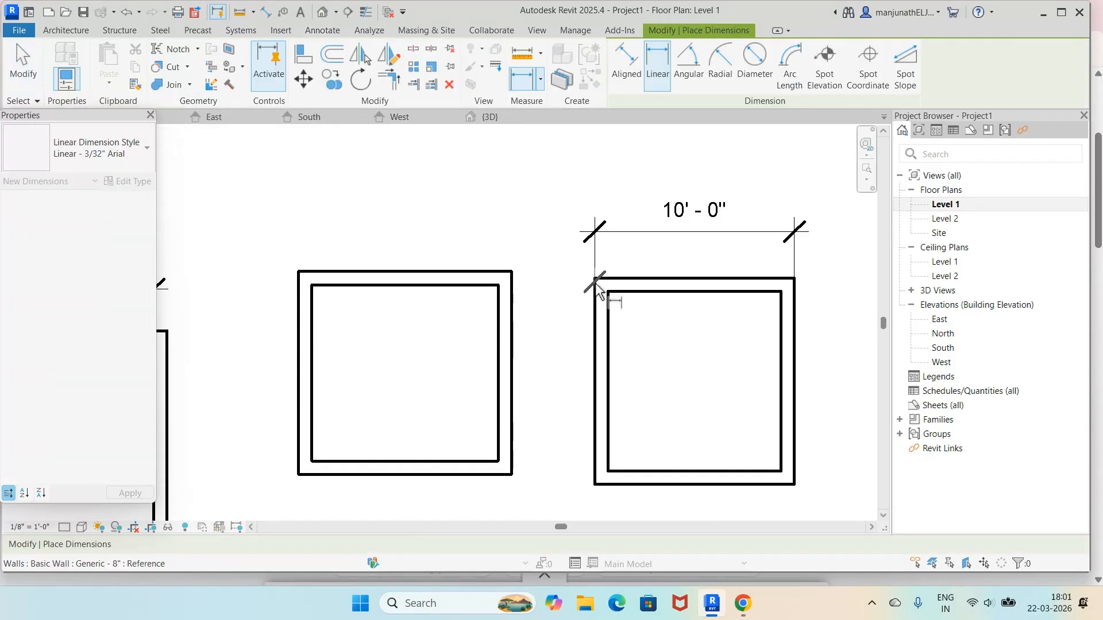
{"action": "left_click", "coordinate": [591, 489]}
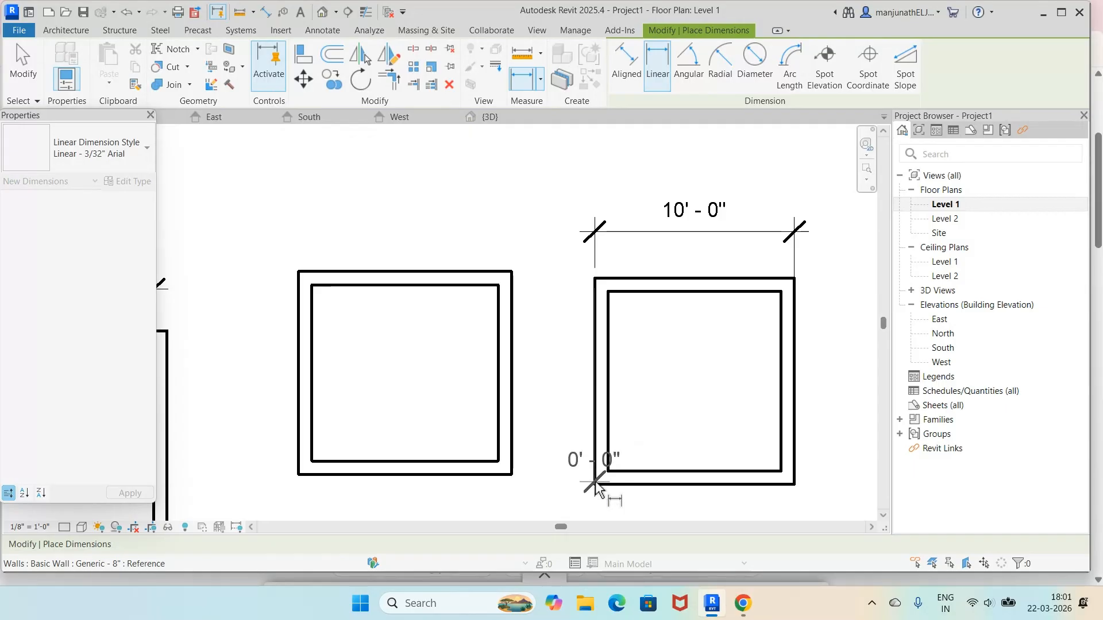
{"action": "left_click", "coordinate": [577, 436]}
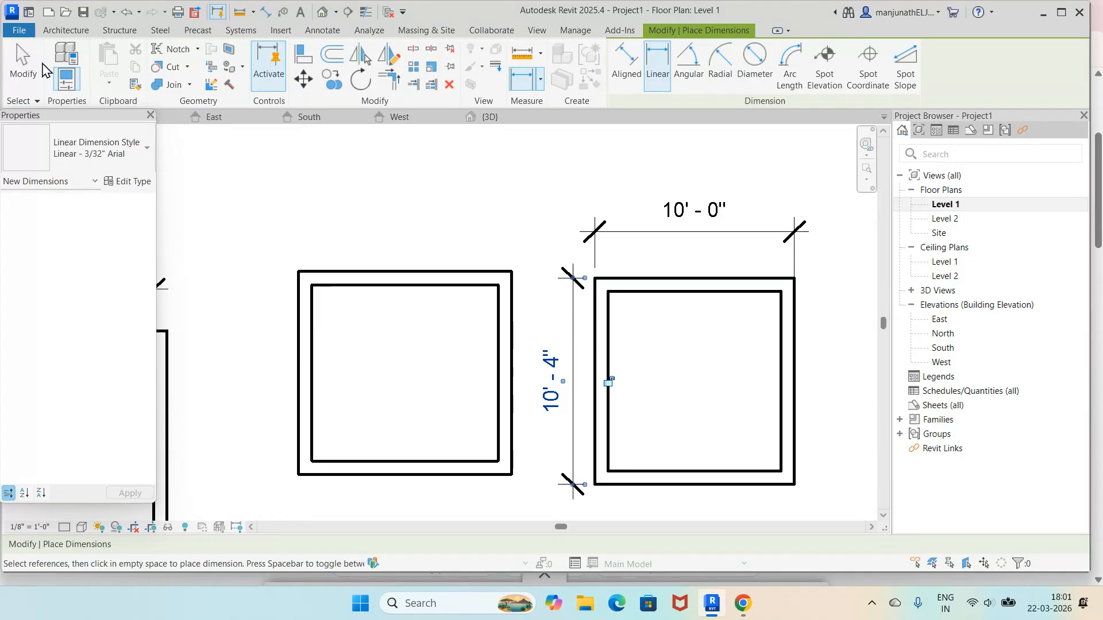
{"action": "left_click", "coordinate": [23, 65]}
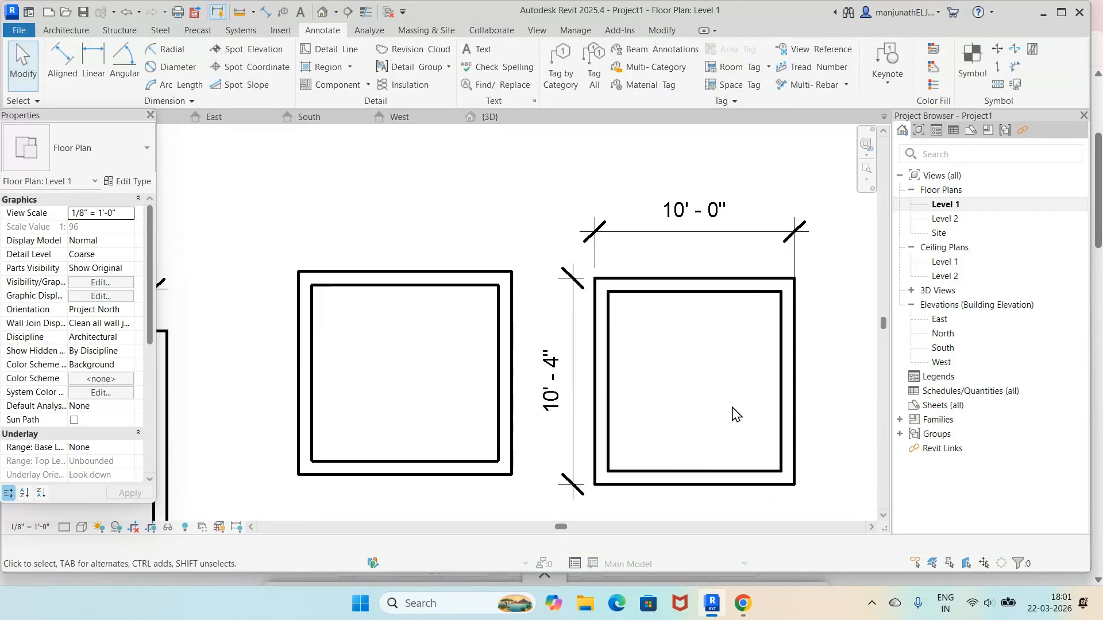
Move the rightmost room's bottom wall by setting its outside vertical dimension to 10'
{"action": "left_click", "coordinate": [787, 431]}
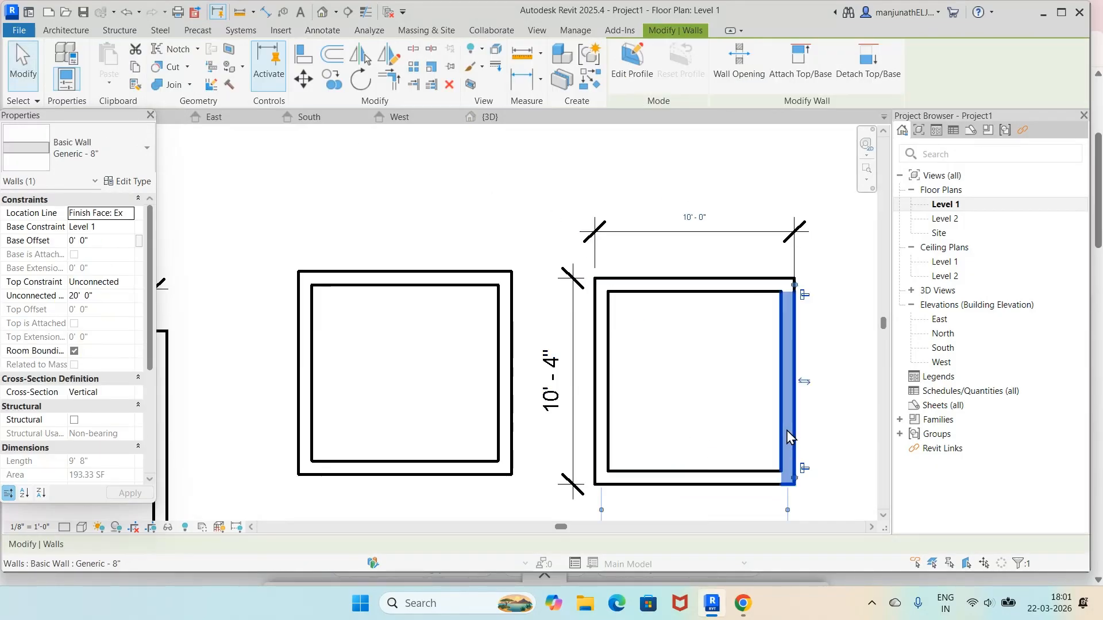
{"action": "scroll", "coordinate": [747, 439], "scroll_direction": "down", "scroll_amount": 3}
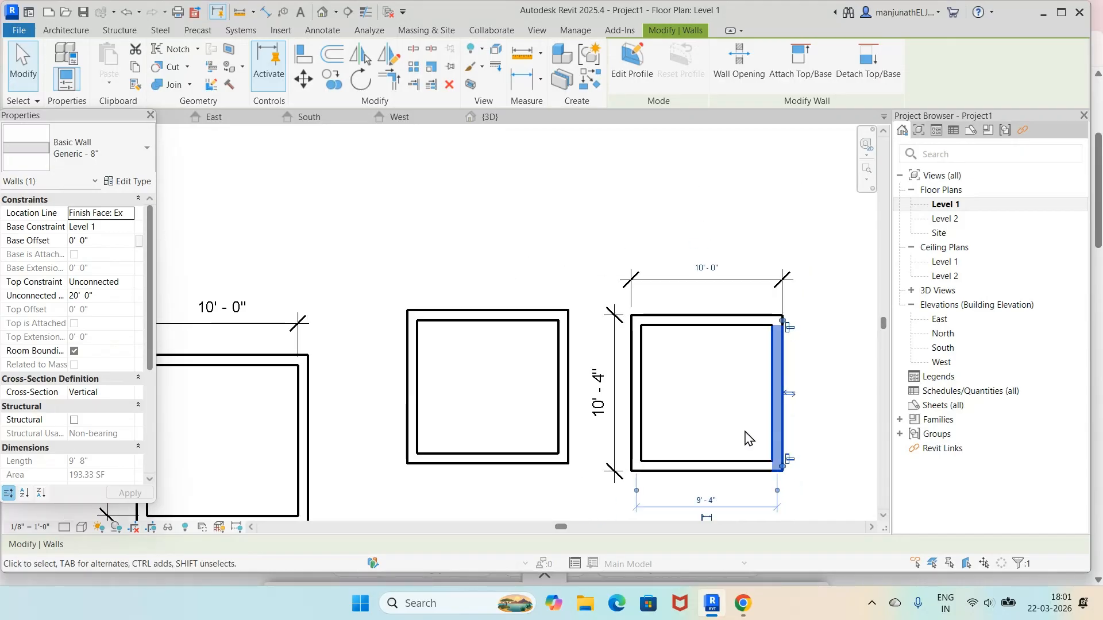
{"action": "left_click", "coordinate": [747, 439]}
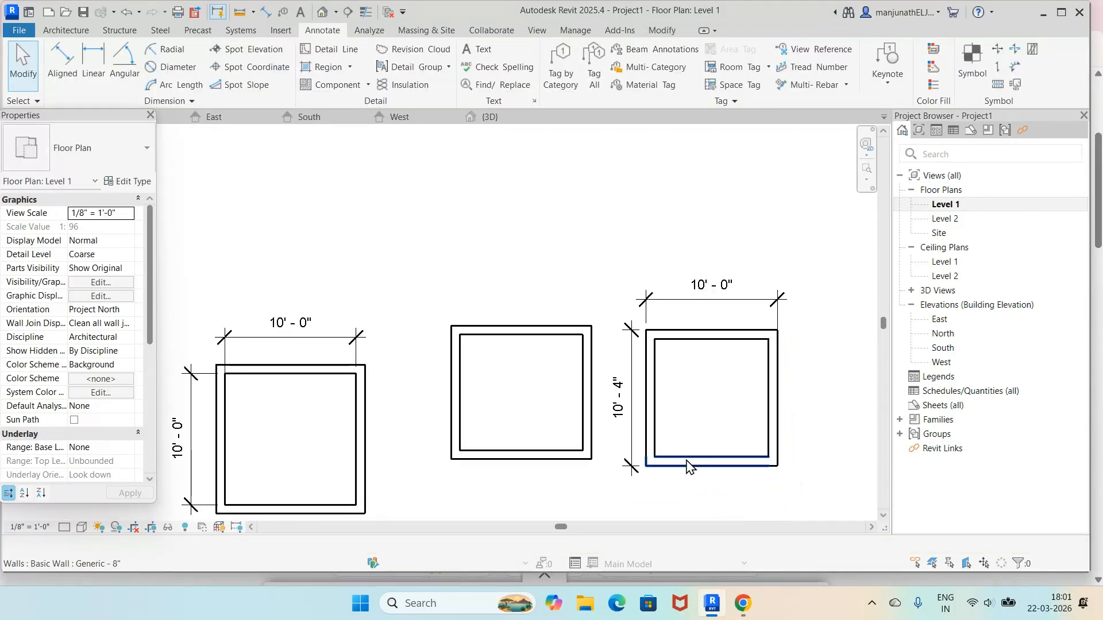
{"action": "left_click", "coordinate": [683, 461]}
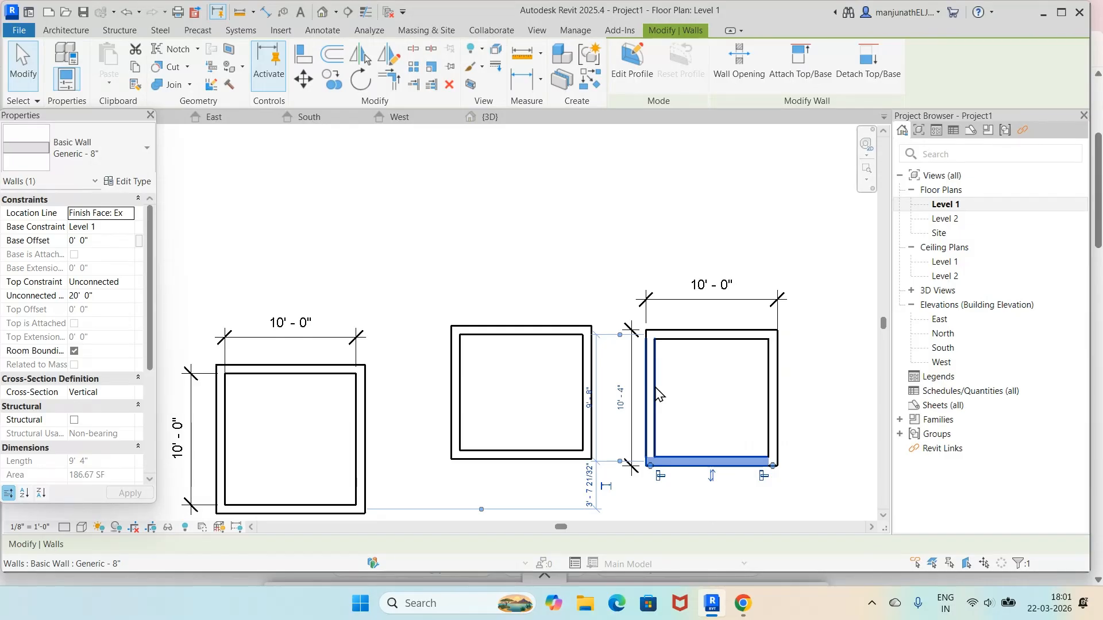
{"action": "scroll", "coordinate": [658, 393], "scroll_direction": "up", "scroll_amount": 1}
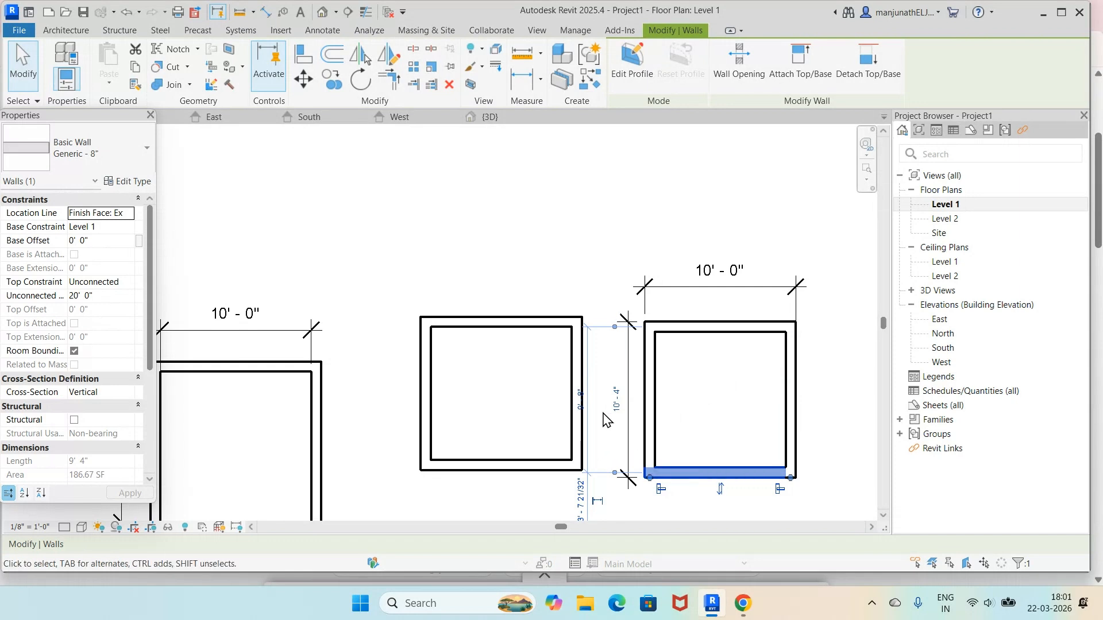
{"action": "left_click", "coordinate": [616, 399]}
{"action": "type", "text": "10"}
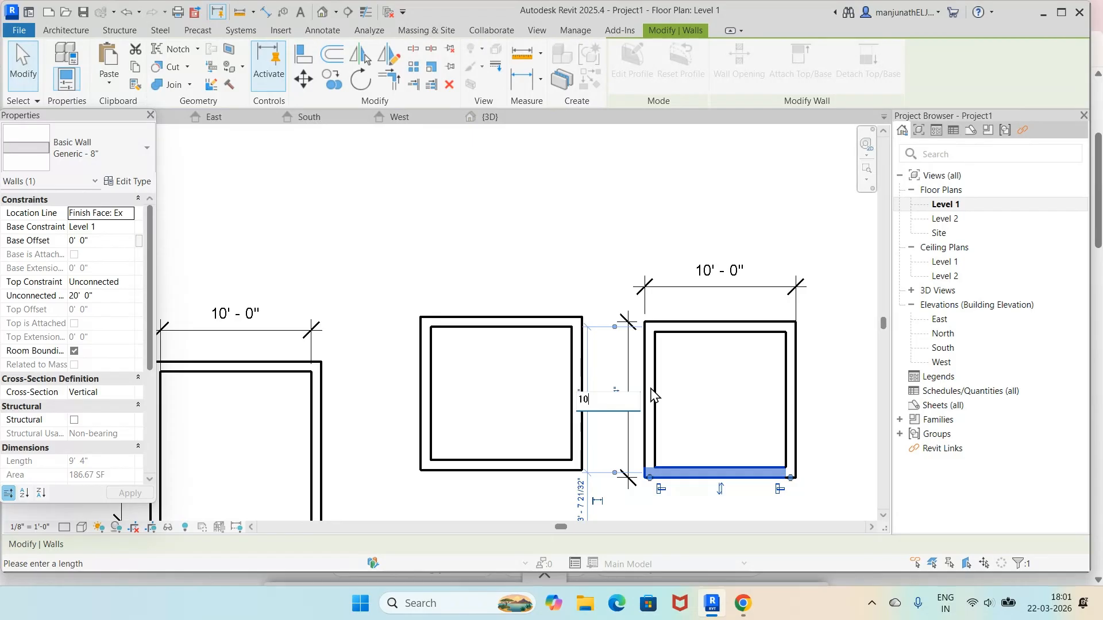
{"action": "key", "text": "Return"}
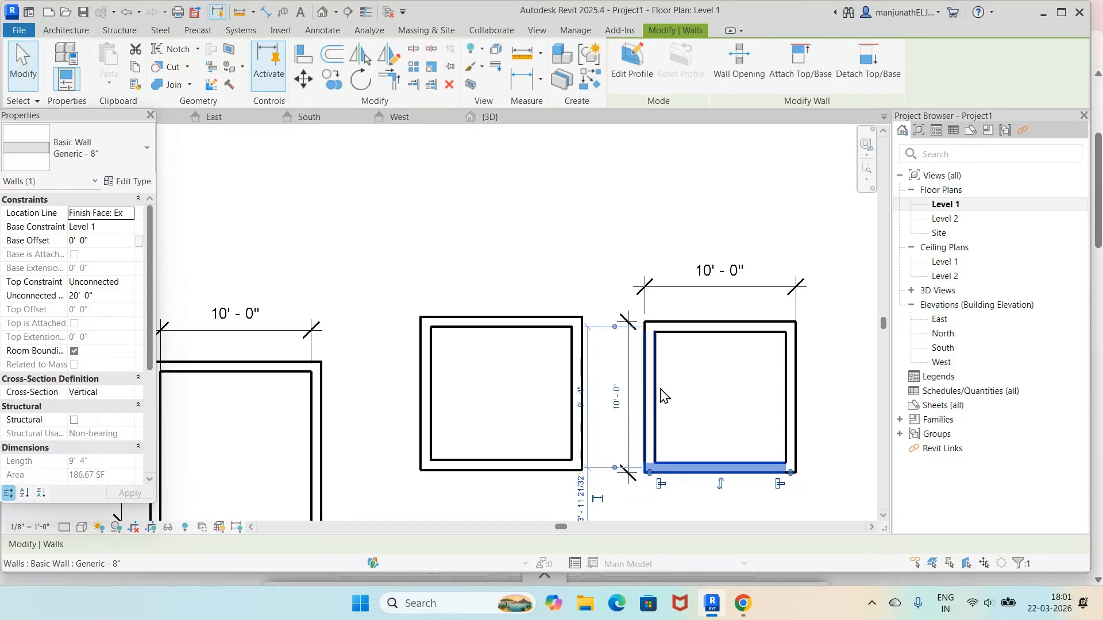
{"action": "key", "text": "Escape"}
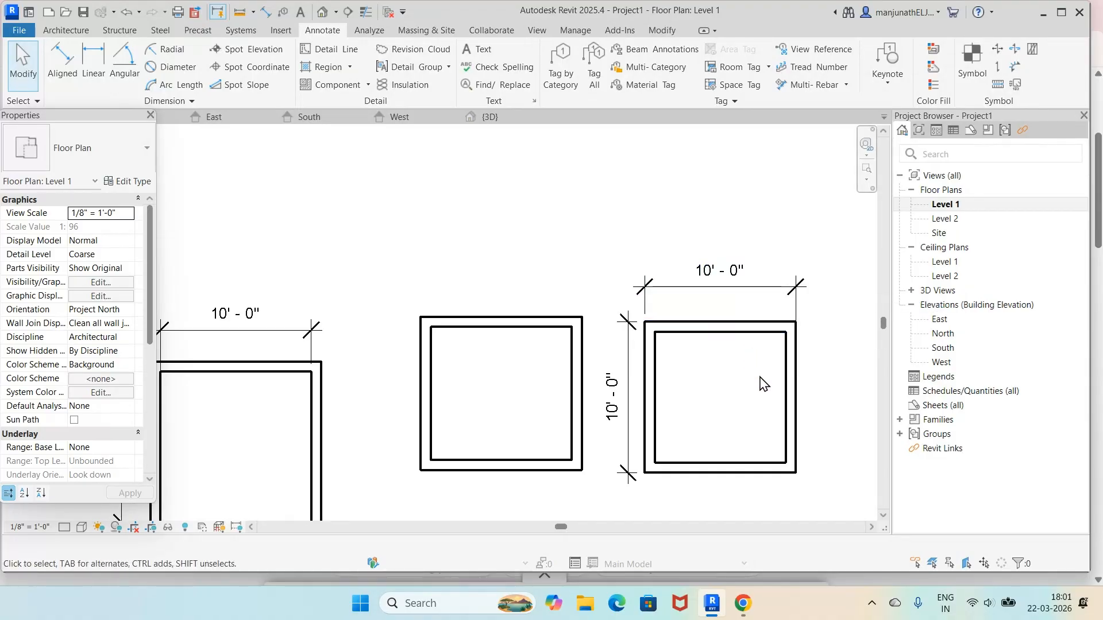
Move the rightmost room's right wall by setting the outside width dimension to 15'
{"action": "left_click", "coordinate": [793, 391]}
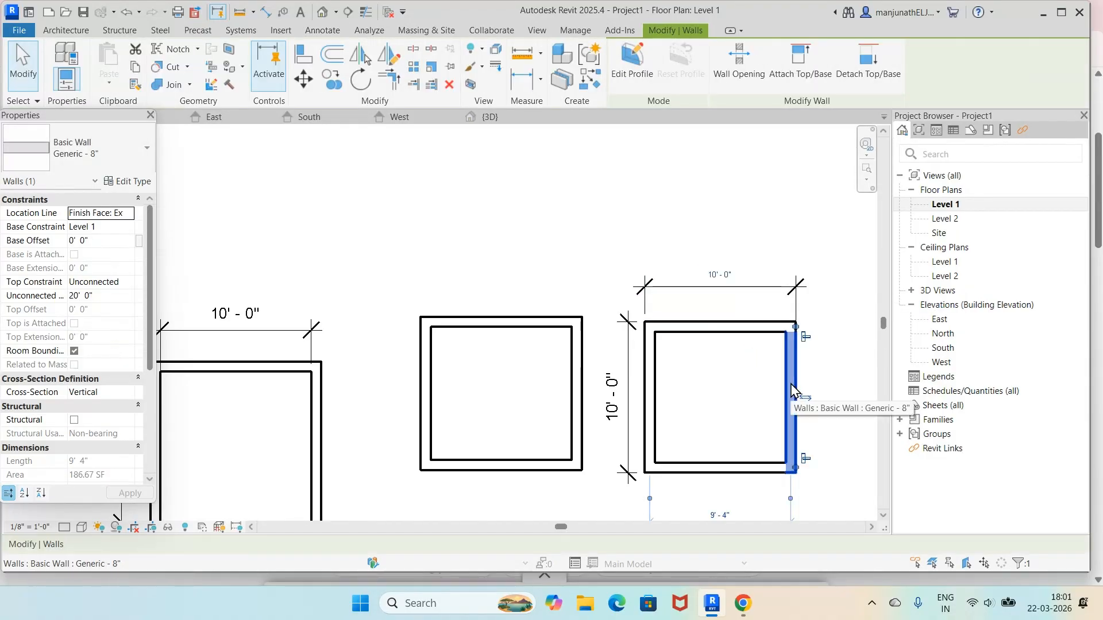
{"action": "left_click", "coordinate": [722, 275]}
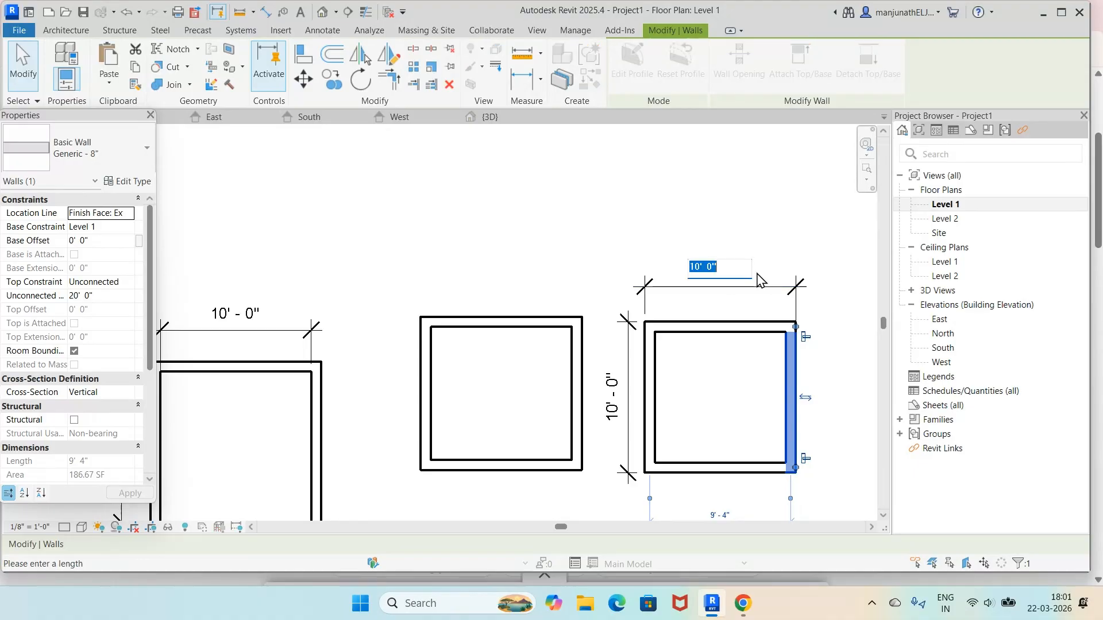
{"action": "type", "text": "15"}
{"action": "key", "text": "Return"}
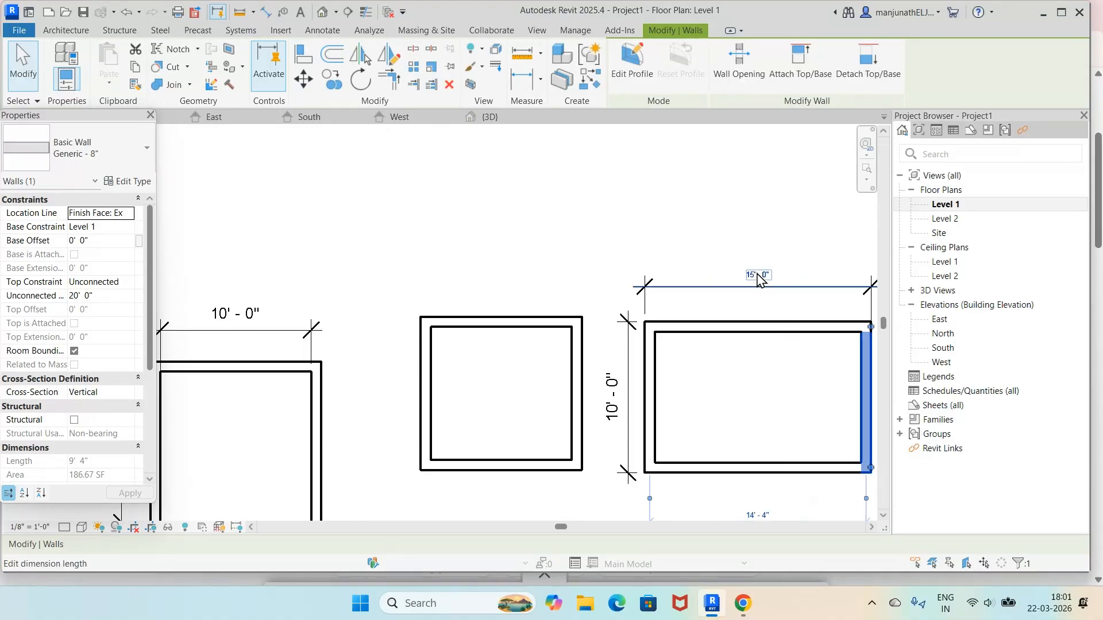
{"action": "left_click", "coordinate": [764, 218]}
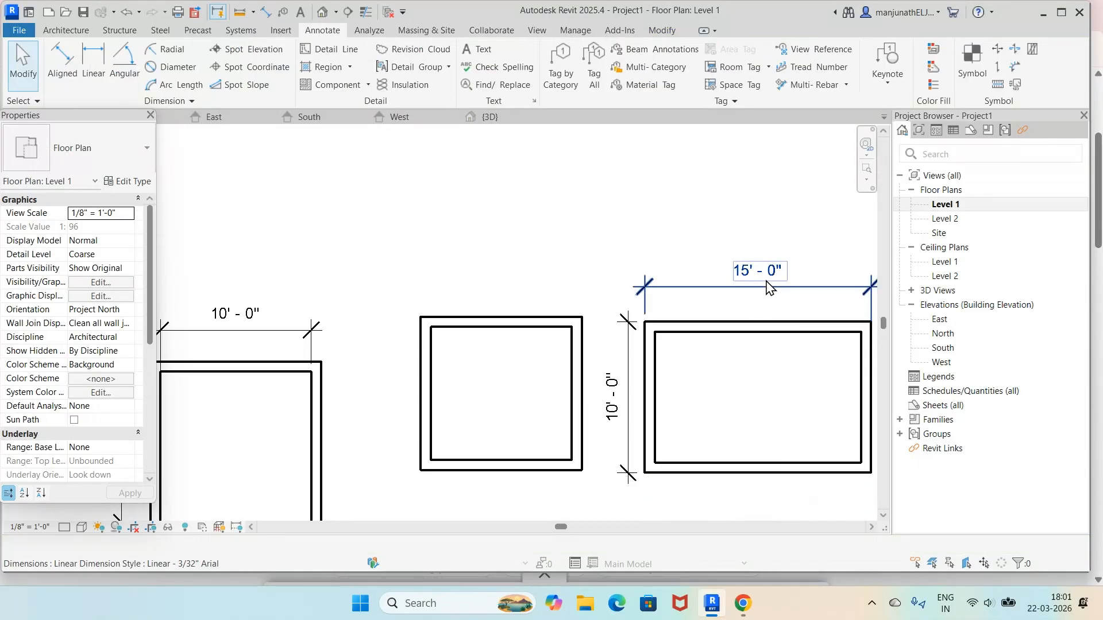
Move the rightmost room's bottom wall by setting the outside vertical dimension to 15'
{"action": "left_click", "coordinate": [697, 476]}
{"action": "left_click", "coordinate": [614, 397]}
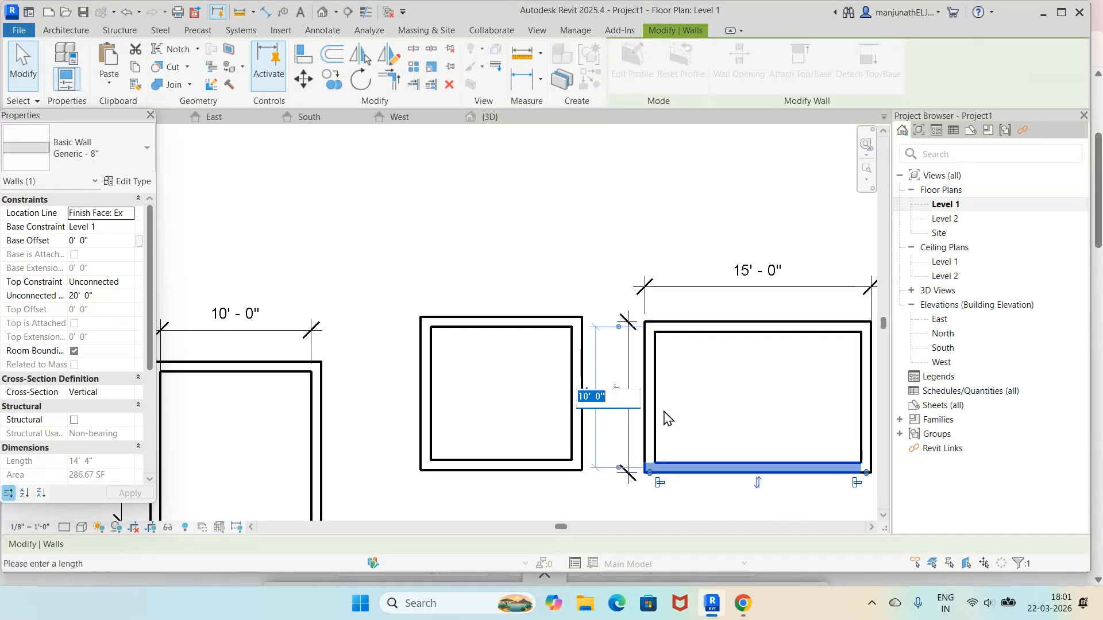
{"action": "type", "text": "15"}
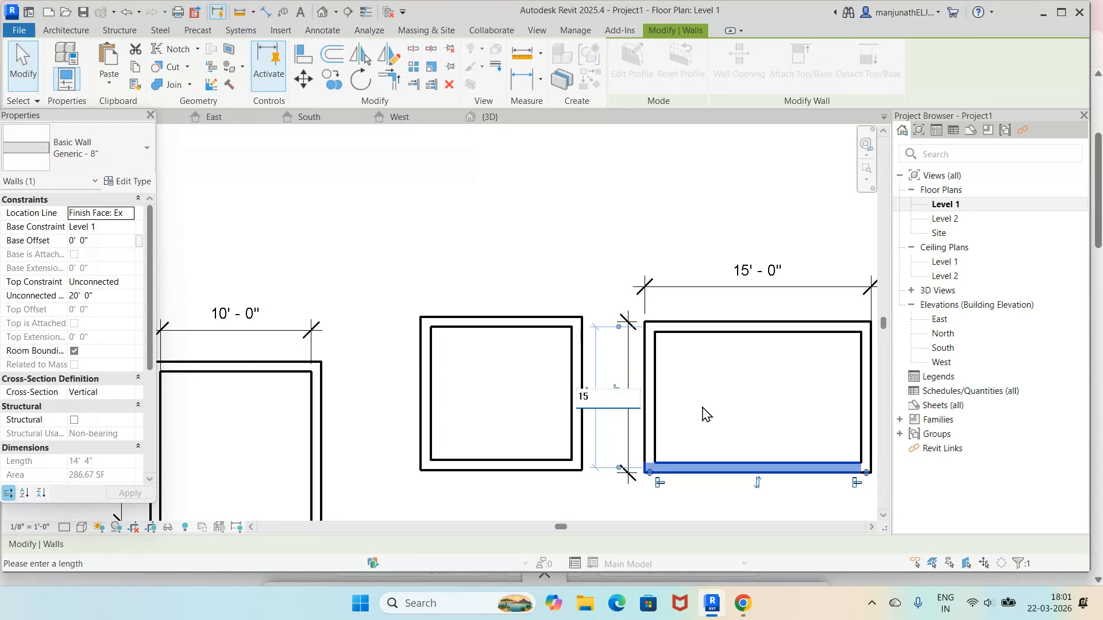
{"action": "key", "text": "Return"}
{"action": "left_click", "coordinate": [741, 410]}
{"action": "scroll", "coordinate": [740, 410], "scroll_direction": "up", "scroll_amount": 2}
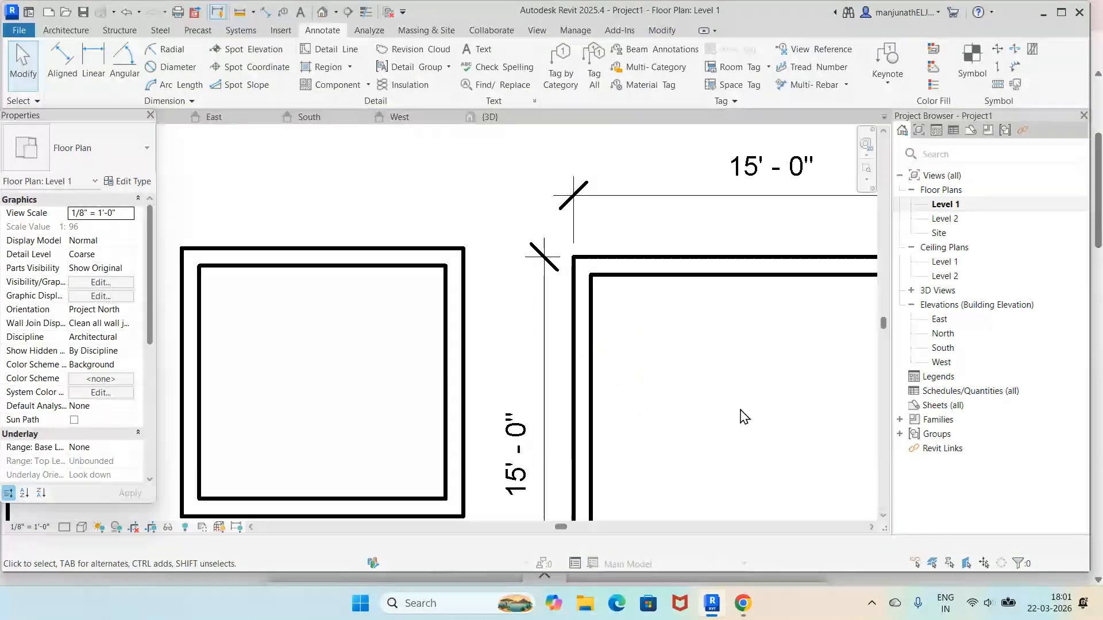
Move the leftmost room's right wall by setting the inside width dimension to 15'
{"action": "scroll", "coordinate": [739, 410], "scroll_direction": "down", "scroll_amount": 4}
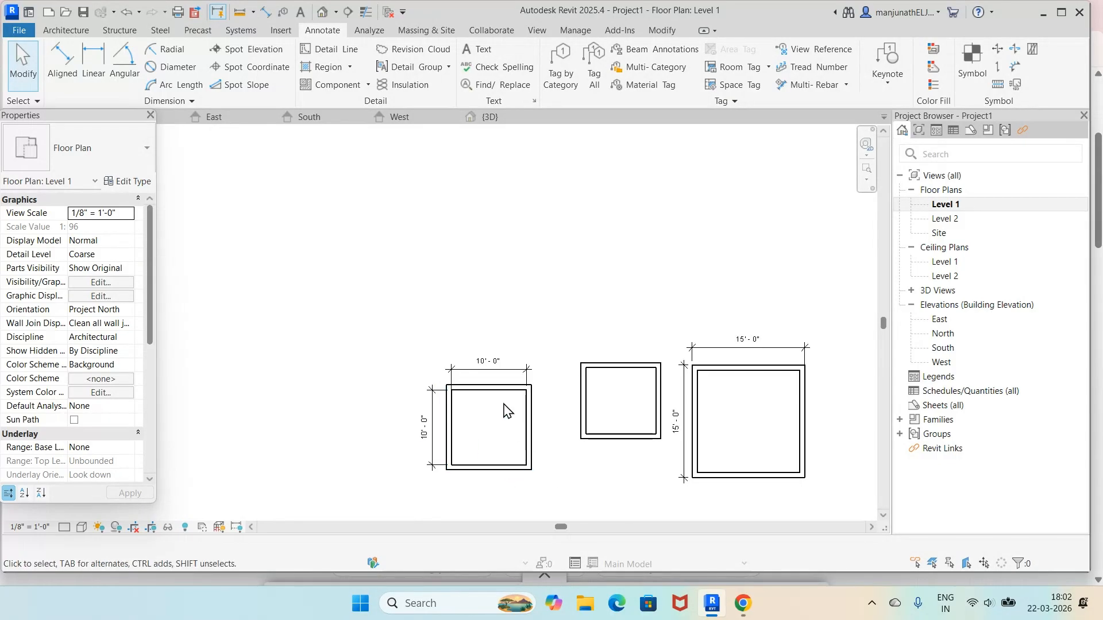
{"action": "left_click", "coordinate": [529, 438]}
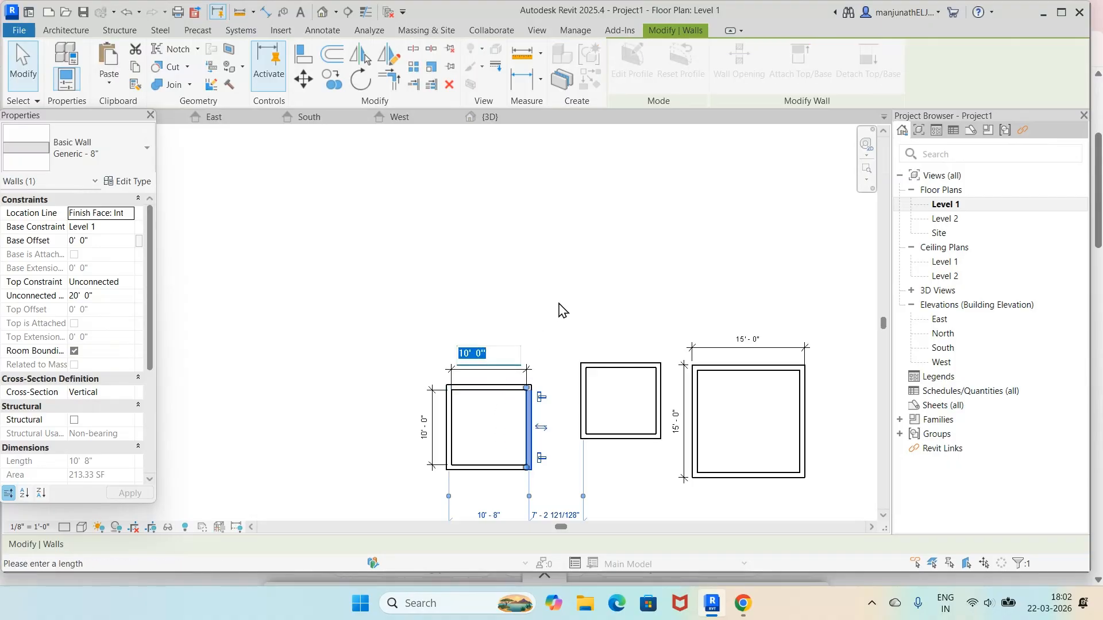
{"action": "type", "text": "15"}
{"action": "key", "text": "Return"}
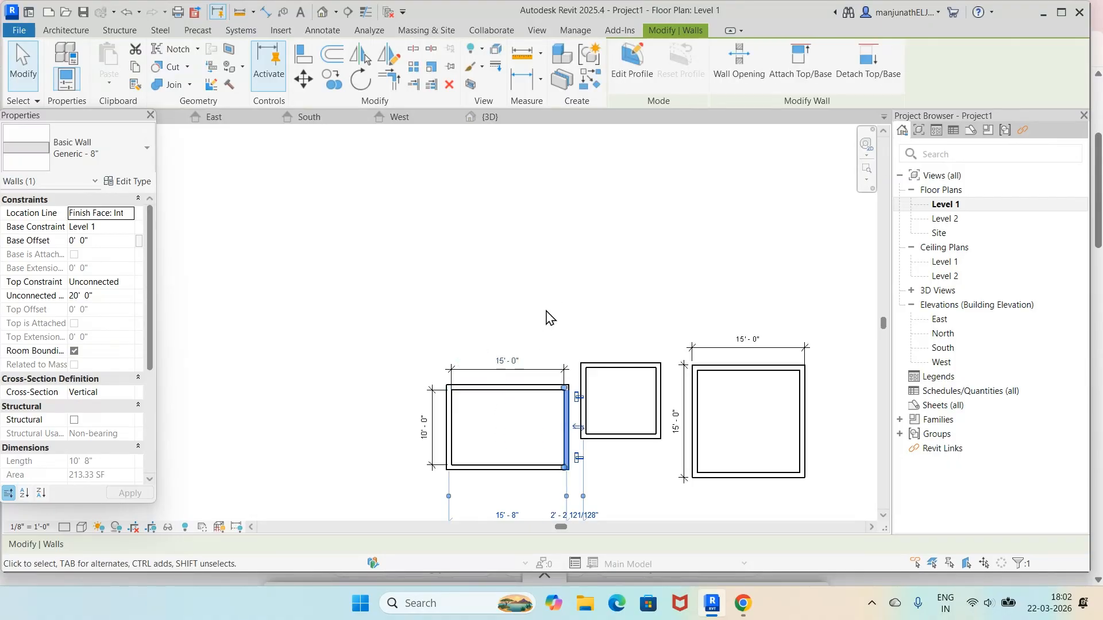
{"action": "key", "text": "Escape"}
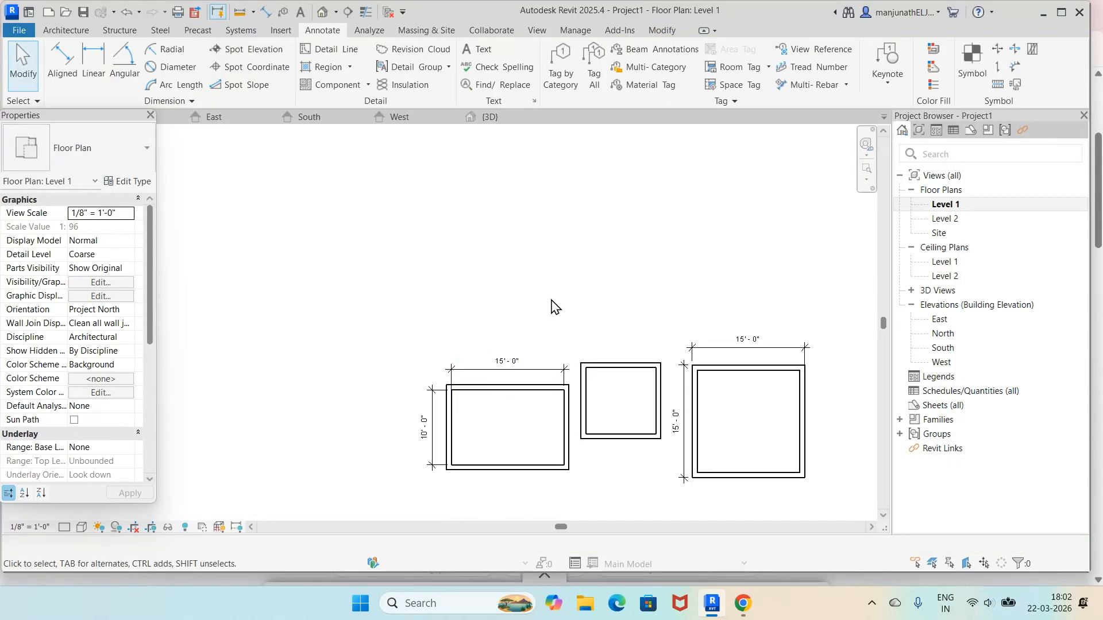
Move the leftmost room's bottom wall by setting its inside vertical dimension to 15'
{"action": "left_click", "coordinate": [475, 470]}
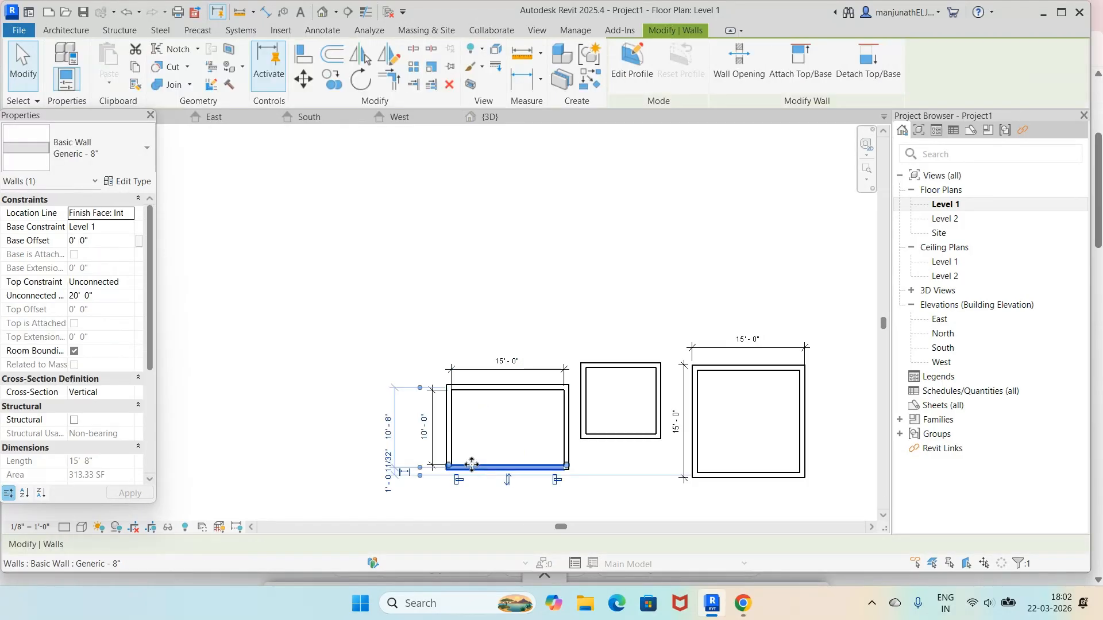
{"action": "left_click", "coordinate": [424, 431]}
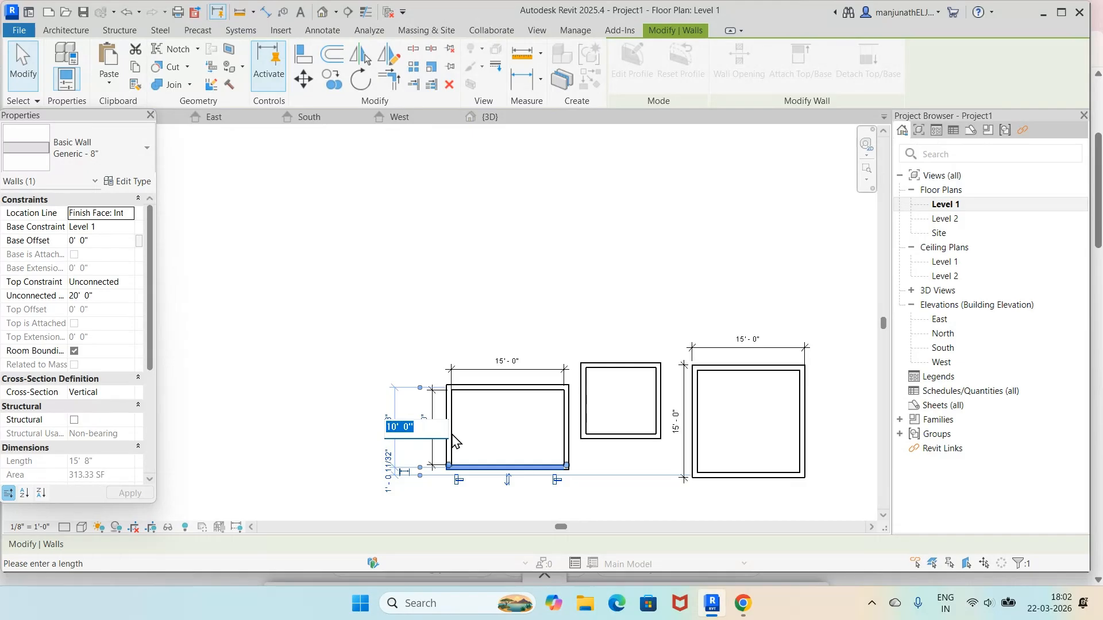
{"action": "type", "text": "15"}
{"action": "key", "text": "Return"}
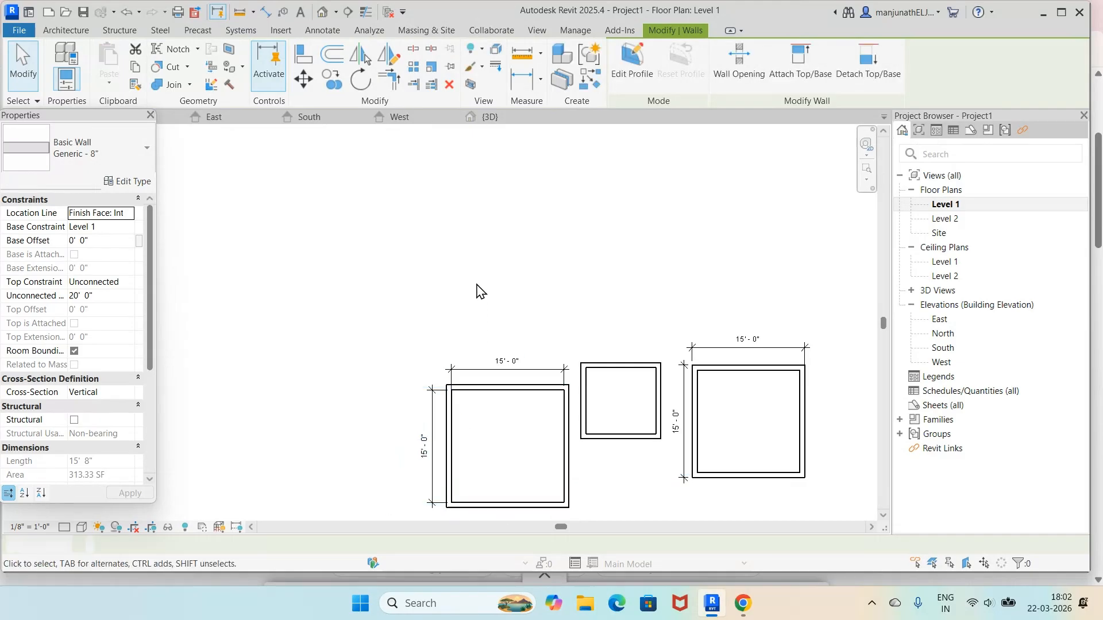
{"action": "key", "text": "Escape"}
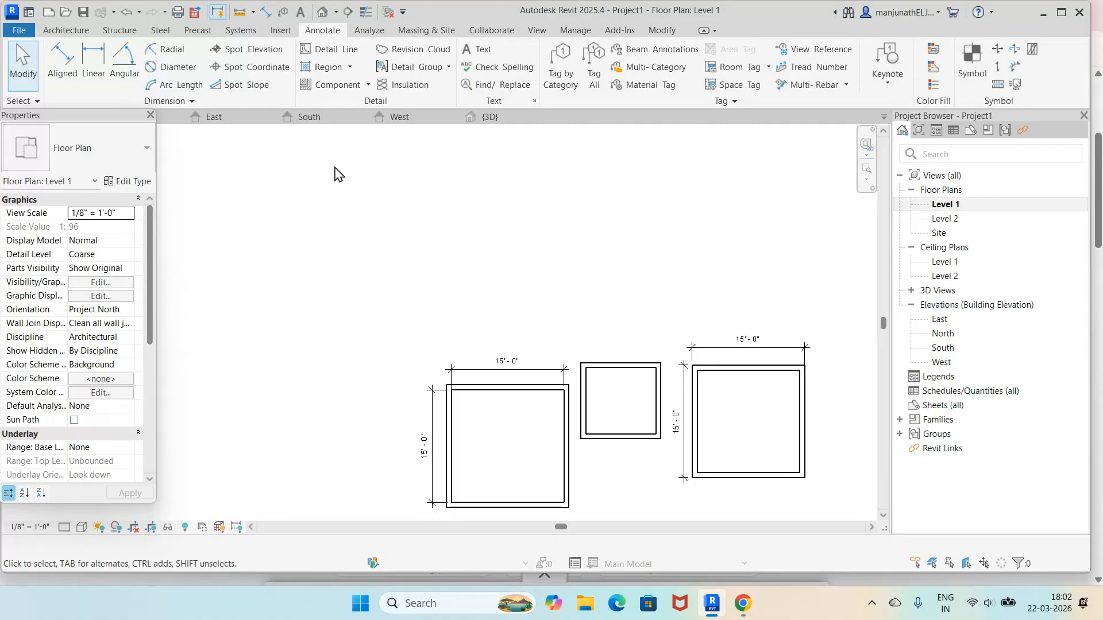
Compare the rooms' wall heights with the levels in the 3D view and the North elevation
{"action": "left_click", "coordinate": [493, 117]}
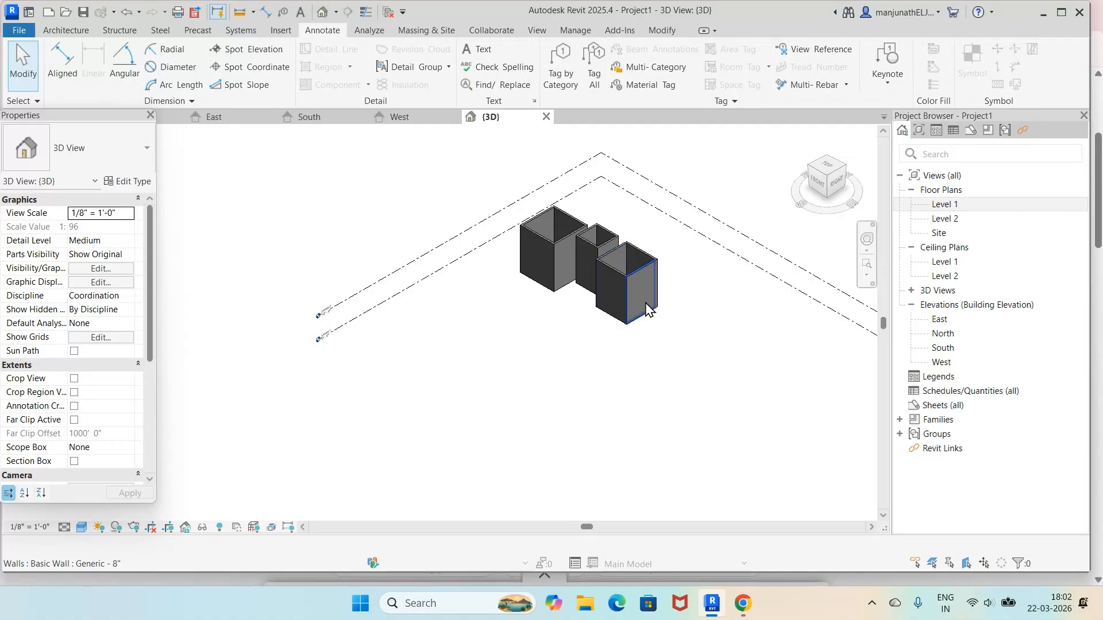
{"action": "double_click", "coordinate": [943, 334]}
{"action": "scroll", "coordinate": [556, 309], "scroll_direction": "up", "scroll_amount": 3}
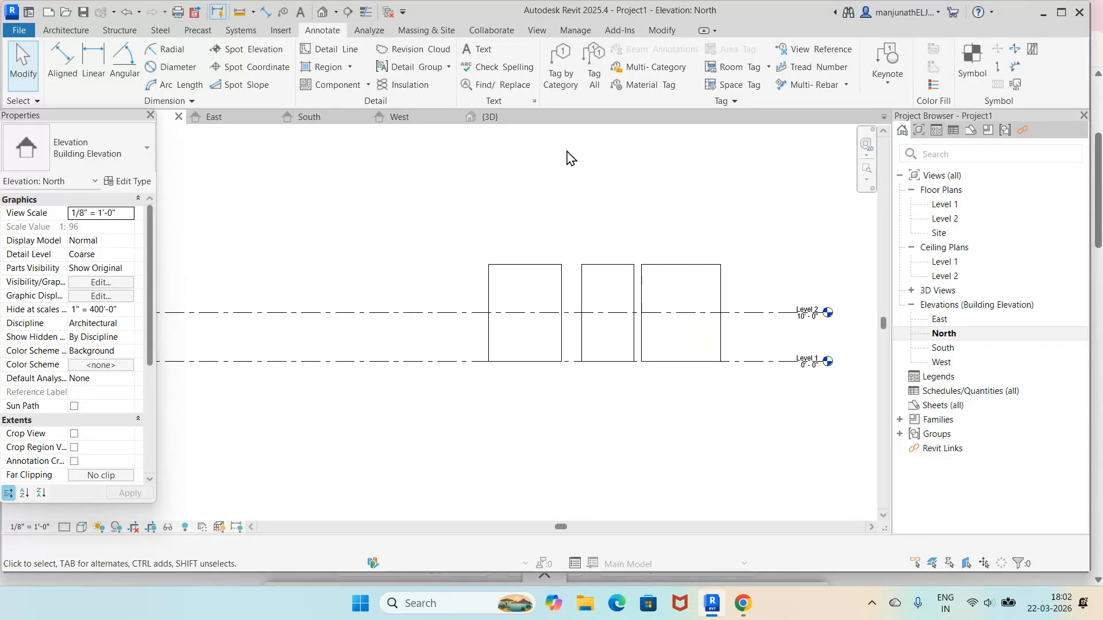
{"action": "left_click", "coordinate": [491, 117]}
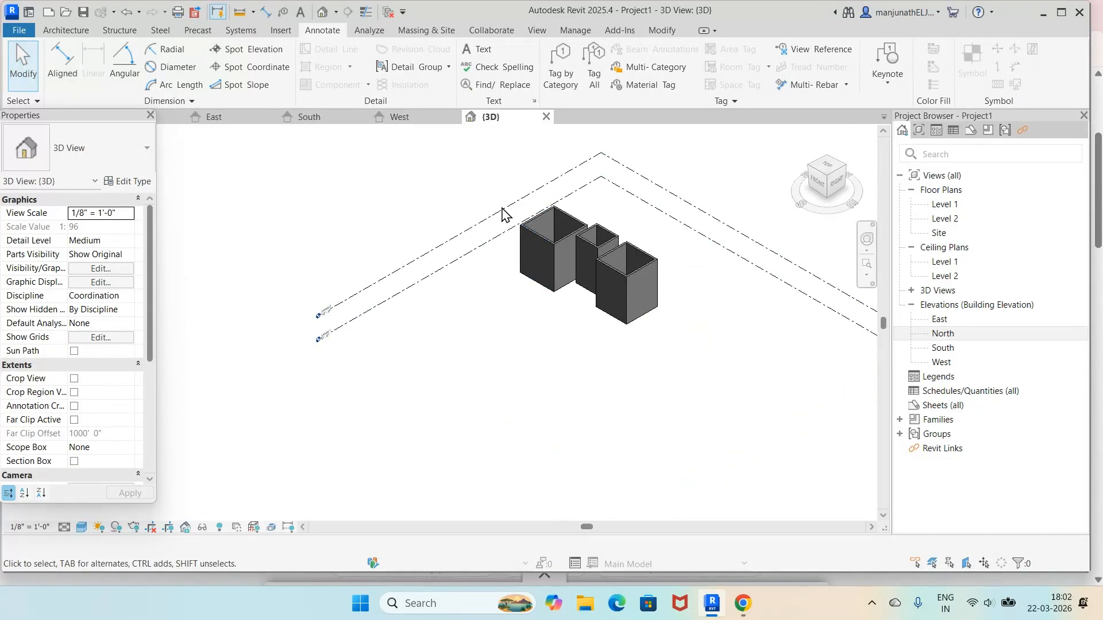
Inspect the constraint and height properties of one wall each of the farthest and the nearest room in 3D
{"action": "left_click", "coordinate": [539, 240]}
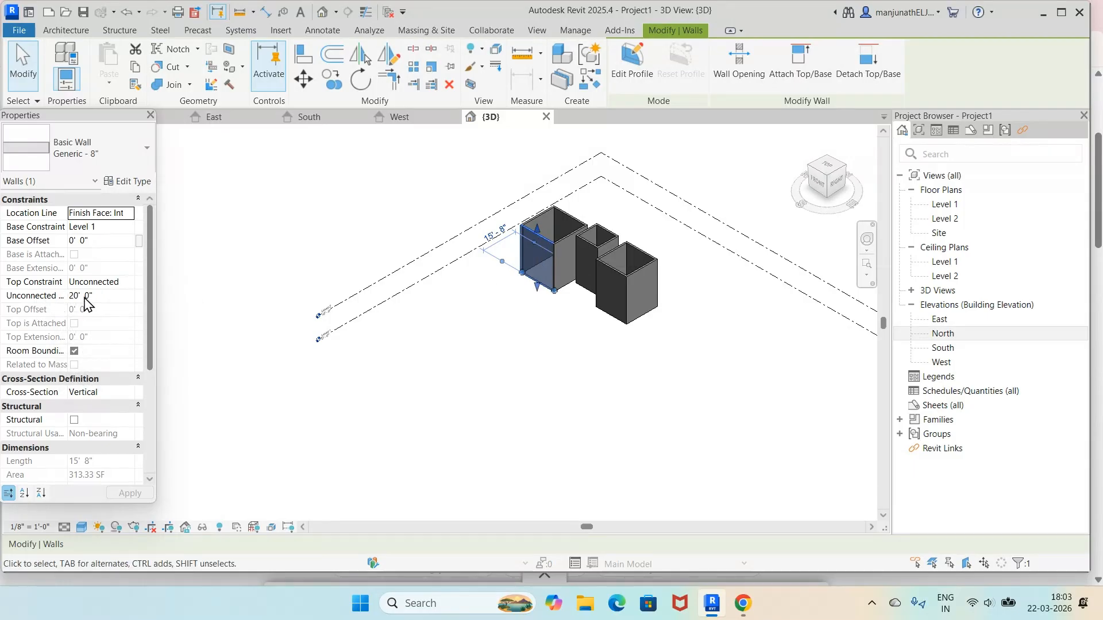
{"action": "left_click", "coordinate": [396, 413]}
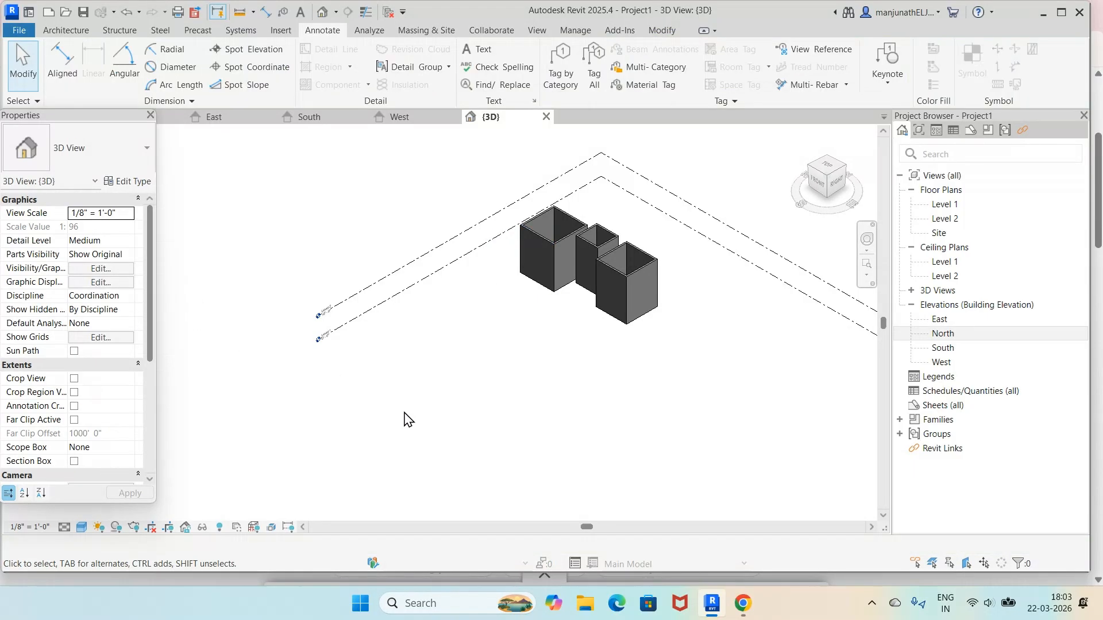
{"action": "left_click", "coordinate": [644, 270]}
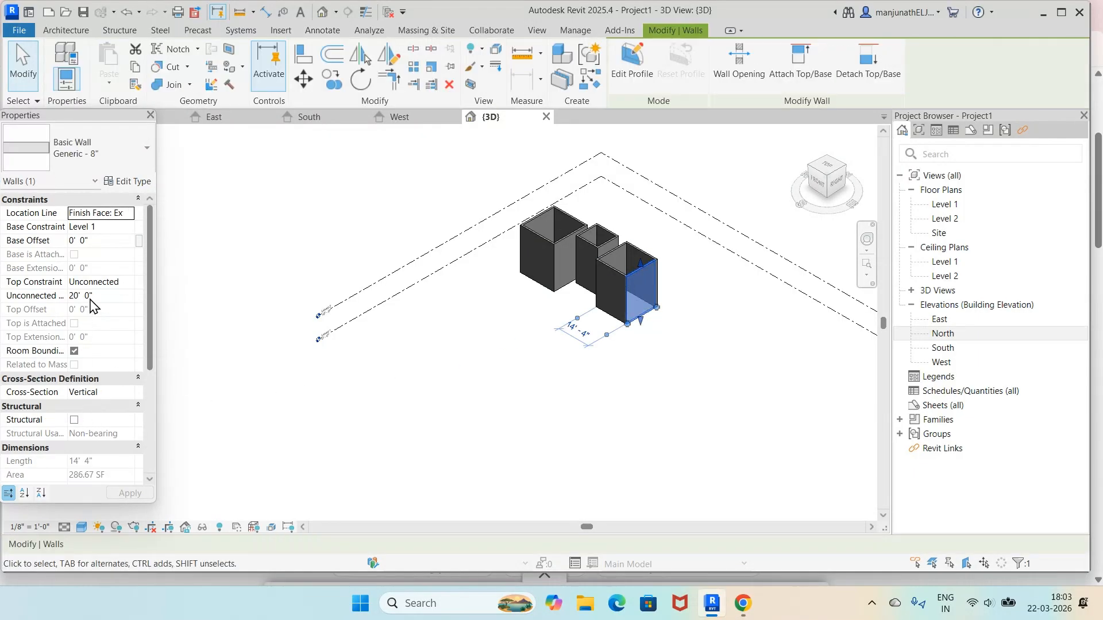
{"action": "left_click", "coordinate": [492, 428]}
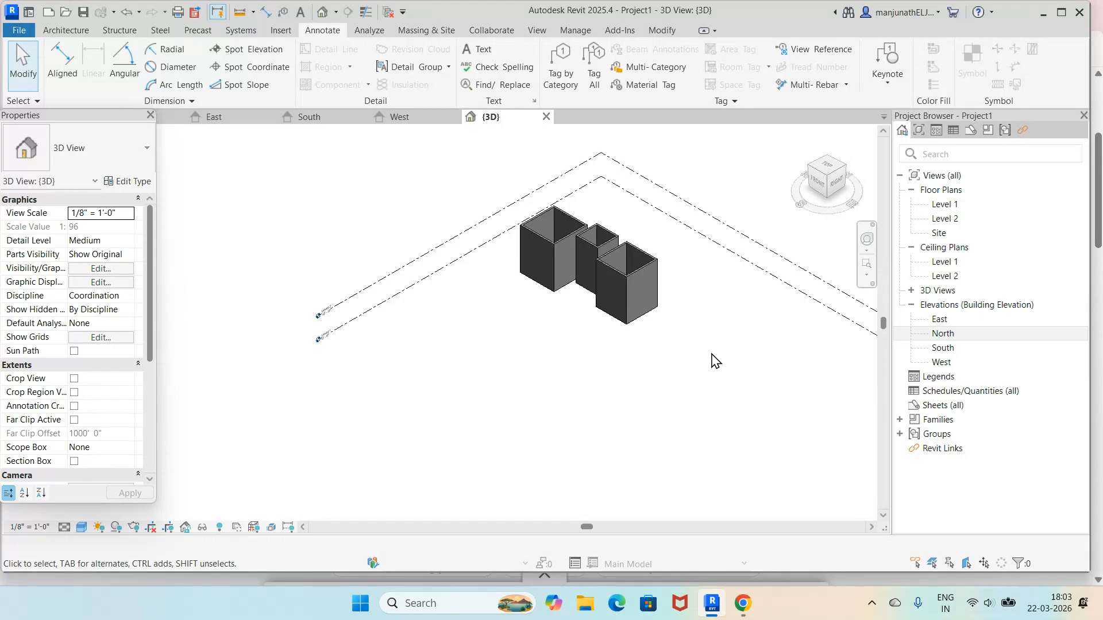
Set the base offset of the nearest room's right-facing wall to 5' in the 3D view
{"action": "left_click", "coordinate": [647, 272]}
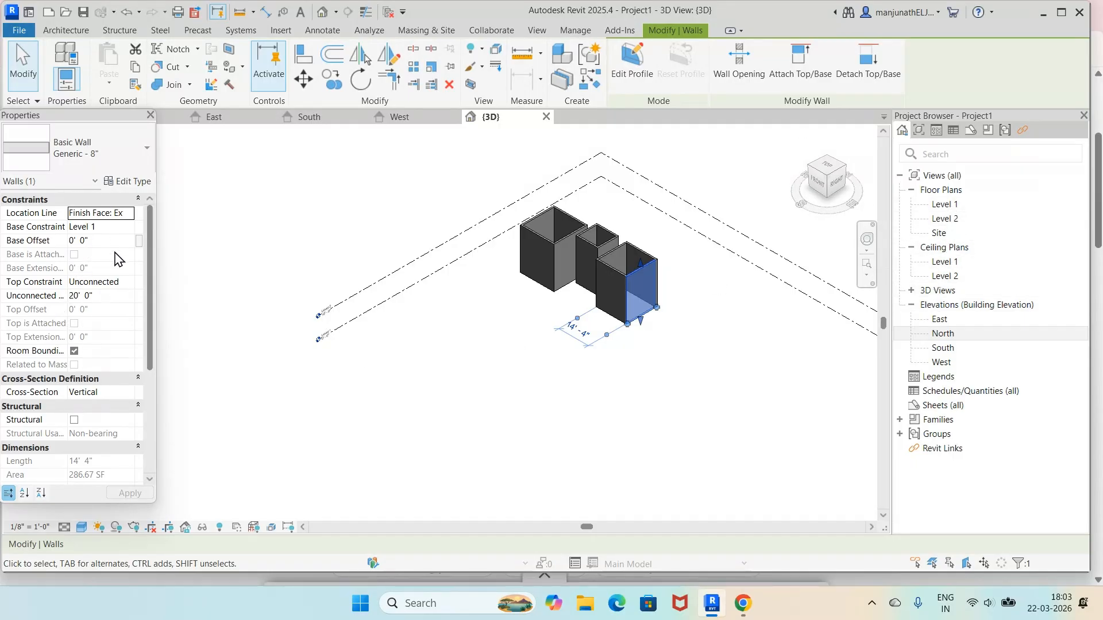
{"action": "left_click", "coordinate": [89, 241]}
{"action": "left_click_drag", "start_coordinate": [98, 242], "coordinate": [63, 244]}
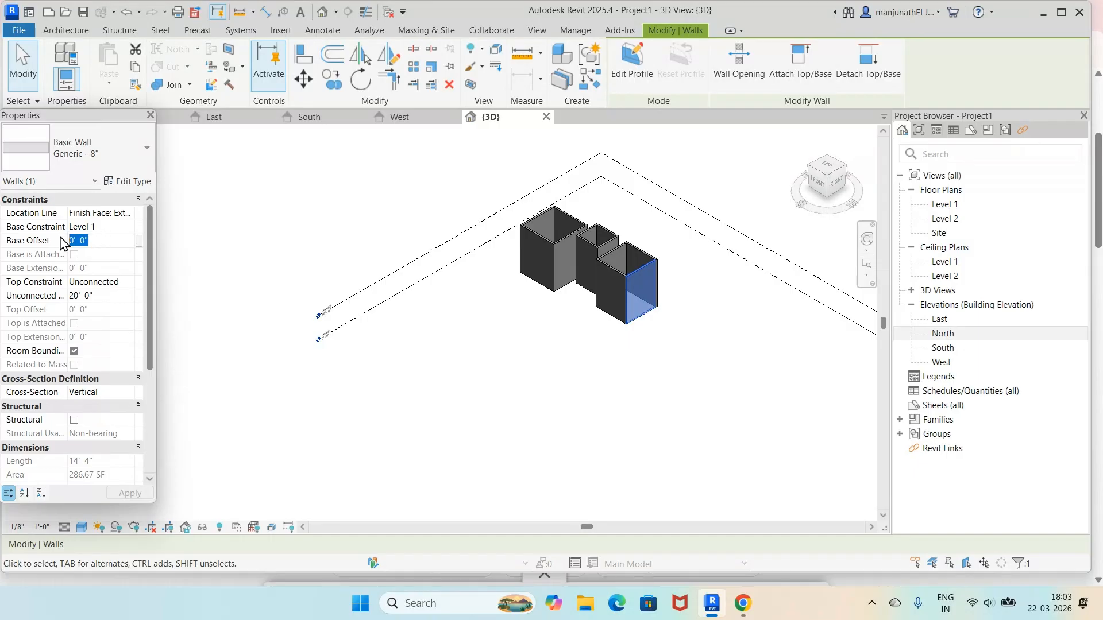
{"action": "type", "text": "5"}
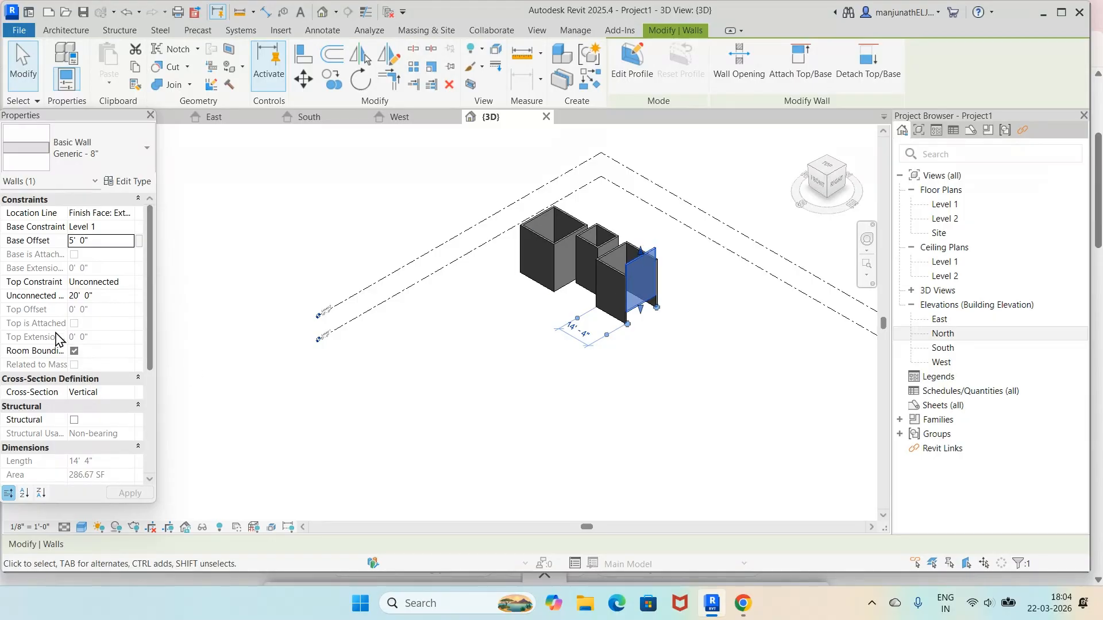
Reset the base offset of the nearest room's right-facing wall to 0'
{"action": "left_click", "coordinate": [93, 237]}
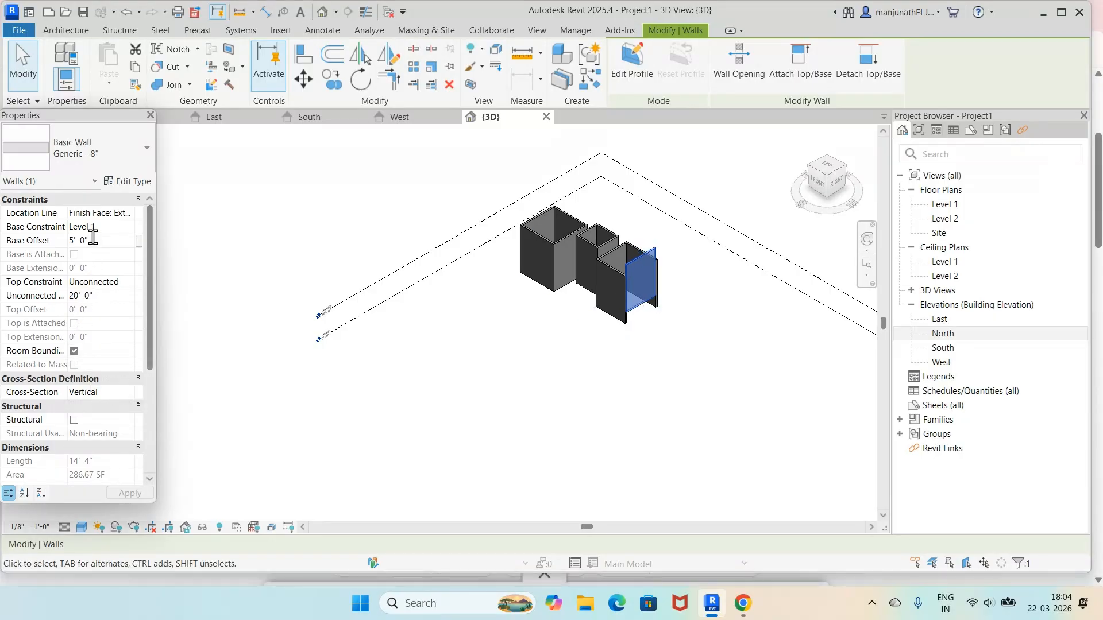
{"action": "left_click_drag", "start_coordinate": [95, 239], "coordinate": [28, 230]}
{"action": "type", "text": "0"}
{"action": "left_click", "coordinate": [127, 495]}
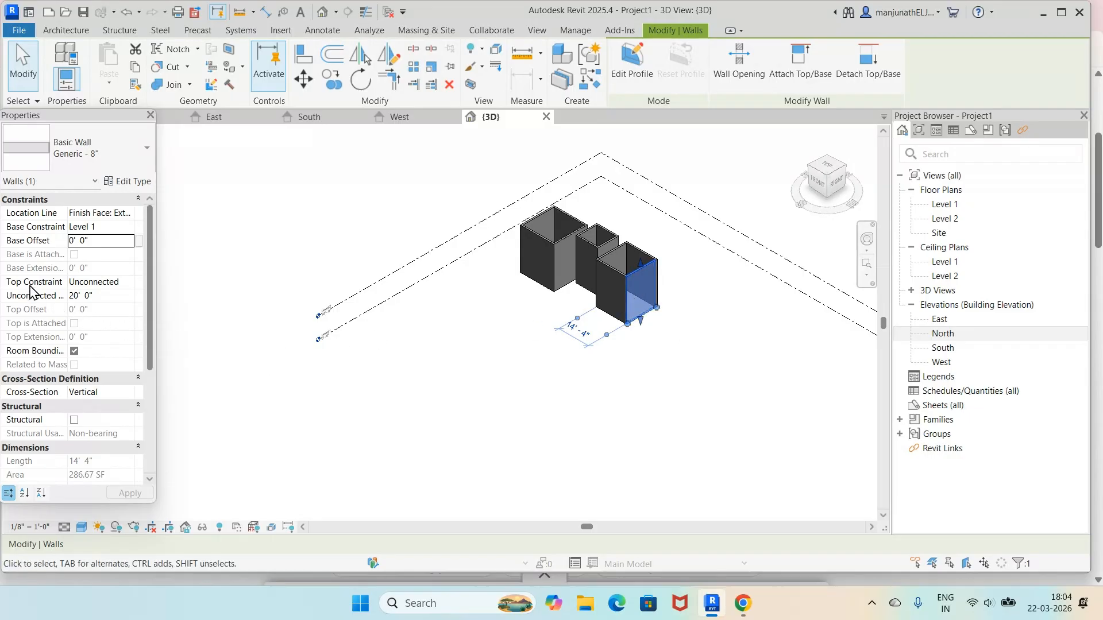
Set the top constraint of the nearest room's right-facing wall to Up to level: Level 2
{"action": "left_click", "coordinate": [118, 283]}
{"action": "left_click", "coordinate": [129, 282]}
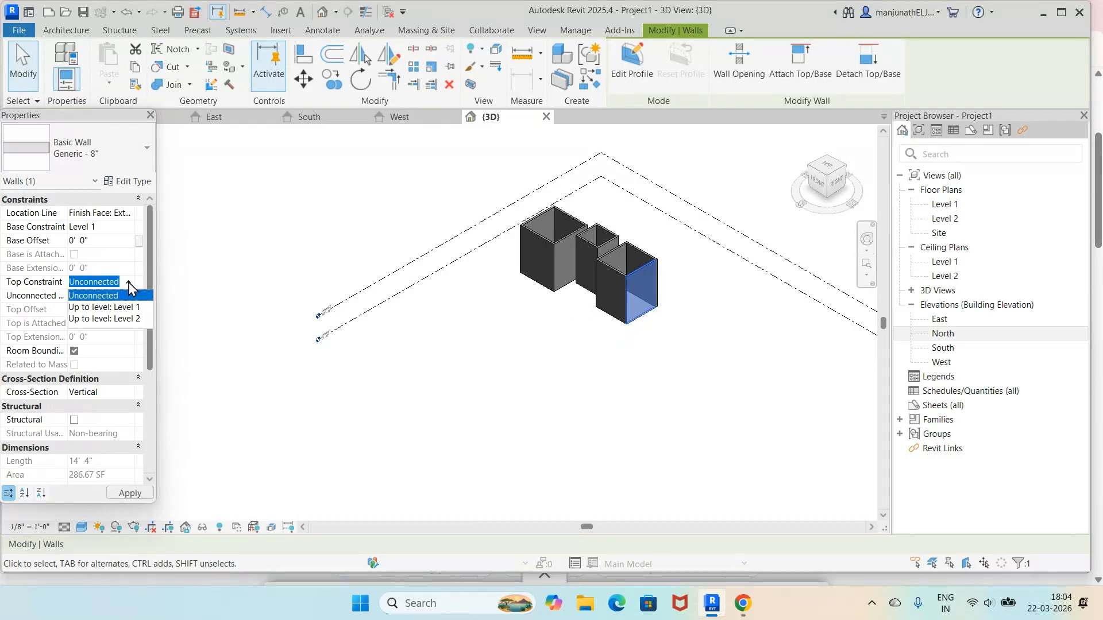
{"action": "left_click", "coordinate": [126, 319]}
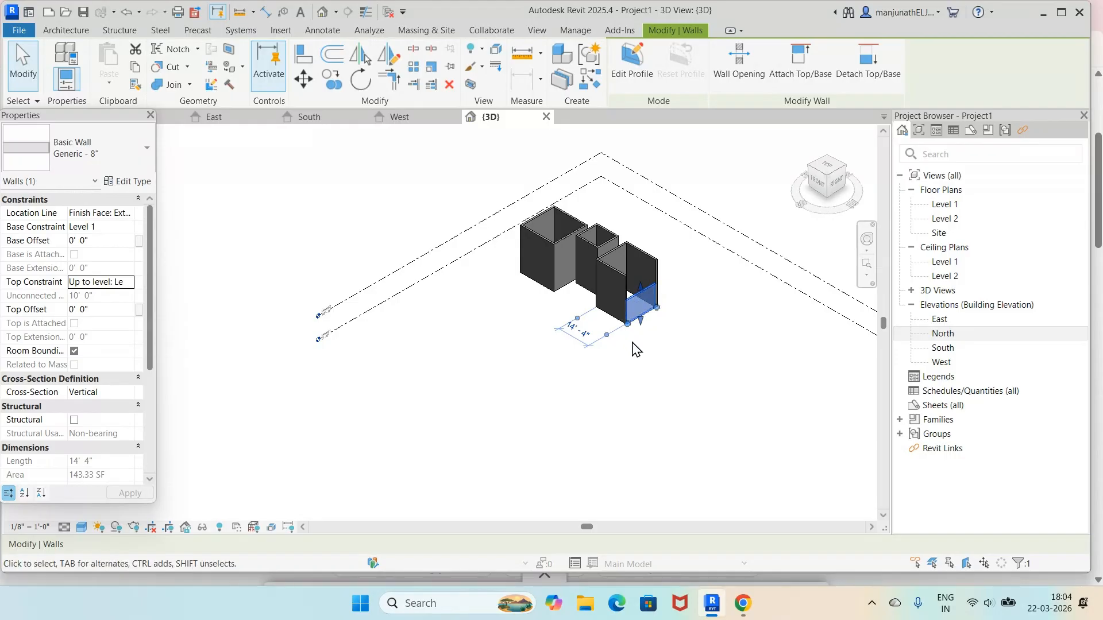
{"action": "left_click", "coordinate": [698, 318]}
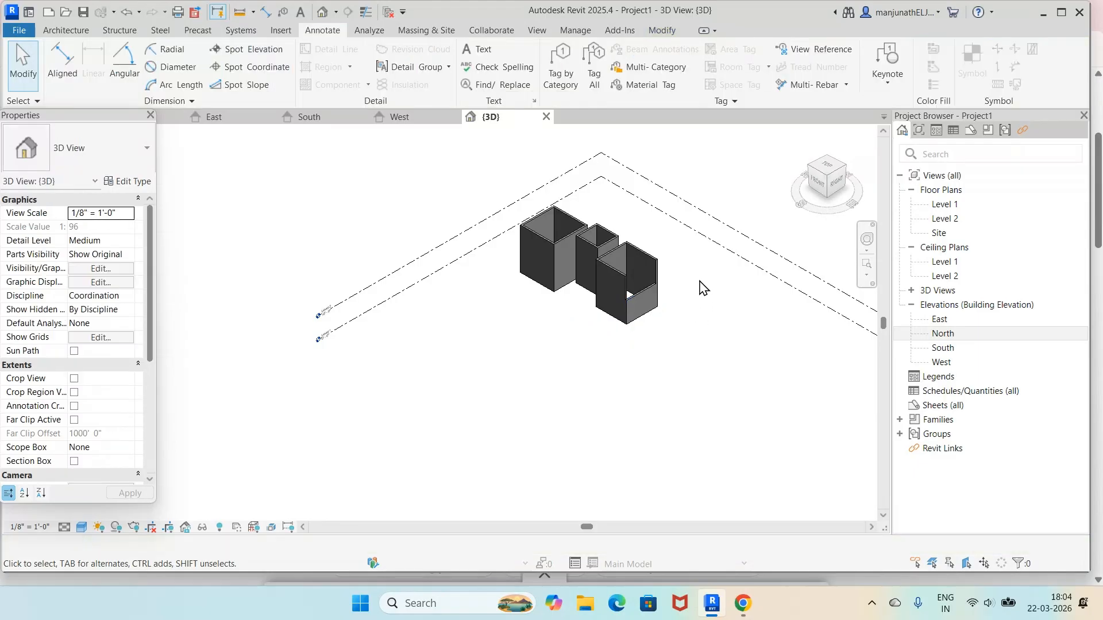
Set the top constraint of the nearest room's three remaining walls to Up to level: Level 2
{"action": "scroll", "coordinate": [640, 233], "scroll_direction": "up", "scroll_amount": 2}
{"action": "scroll", "coordinate": [639, 234], "scroll_direction": "up", "scroll_amount": 1}
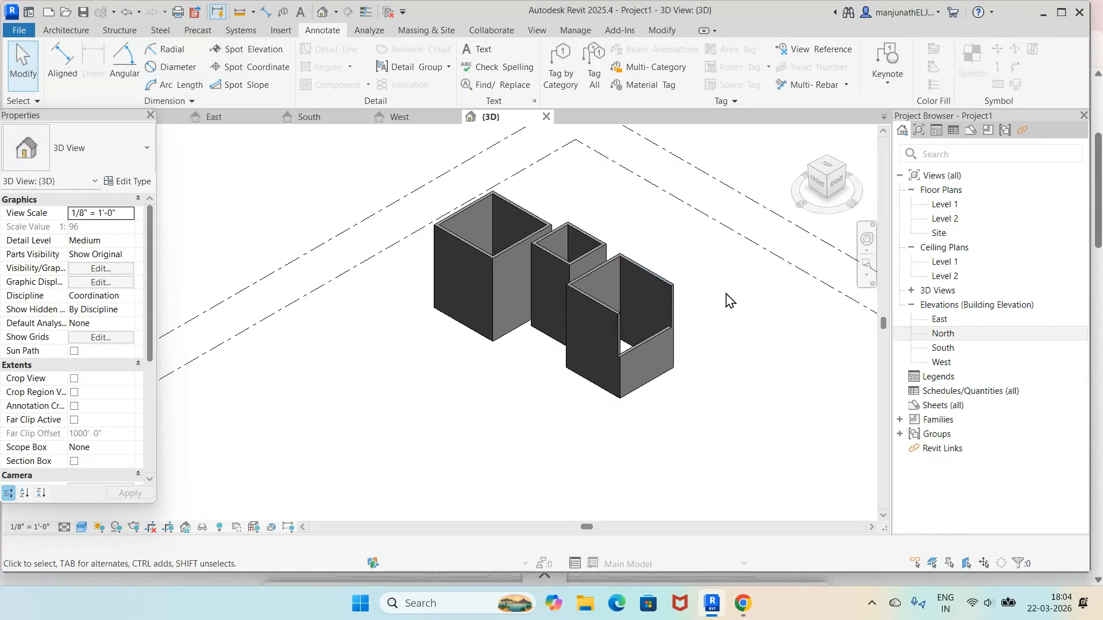
{"action": "left_click_drag", "start_coordinate": [681, 258], "coordinate": [649, 283]}
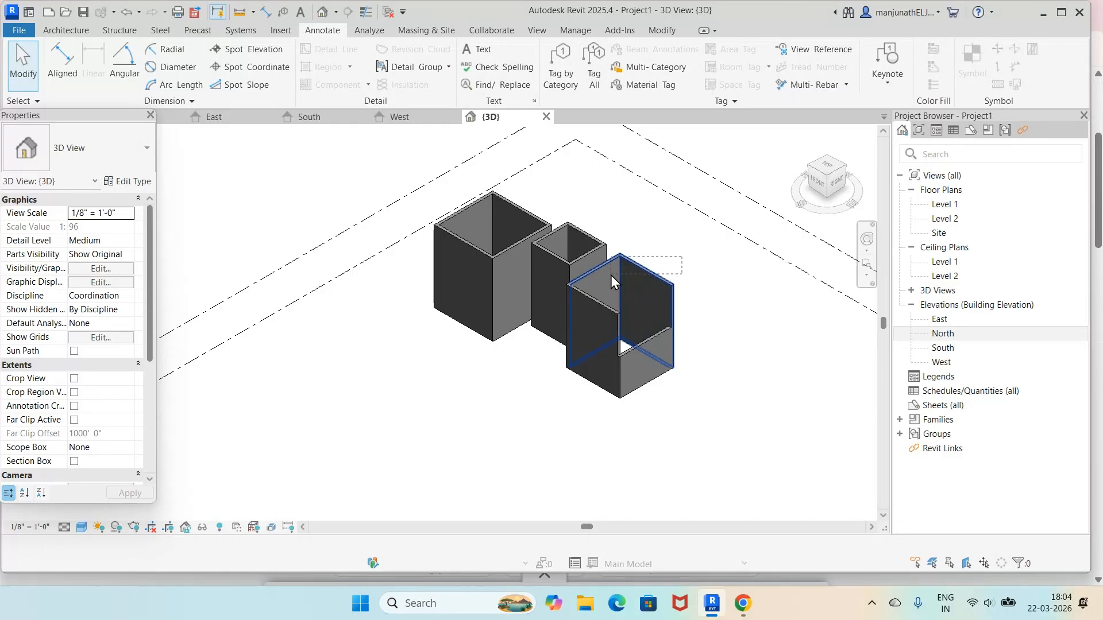
{"action": "left_click_drag", "start_coordinate": [611, 274], "coordinate": [612, 273]}
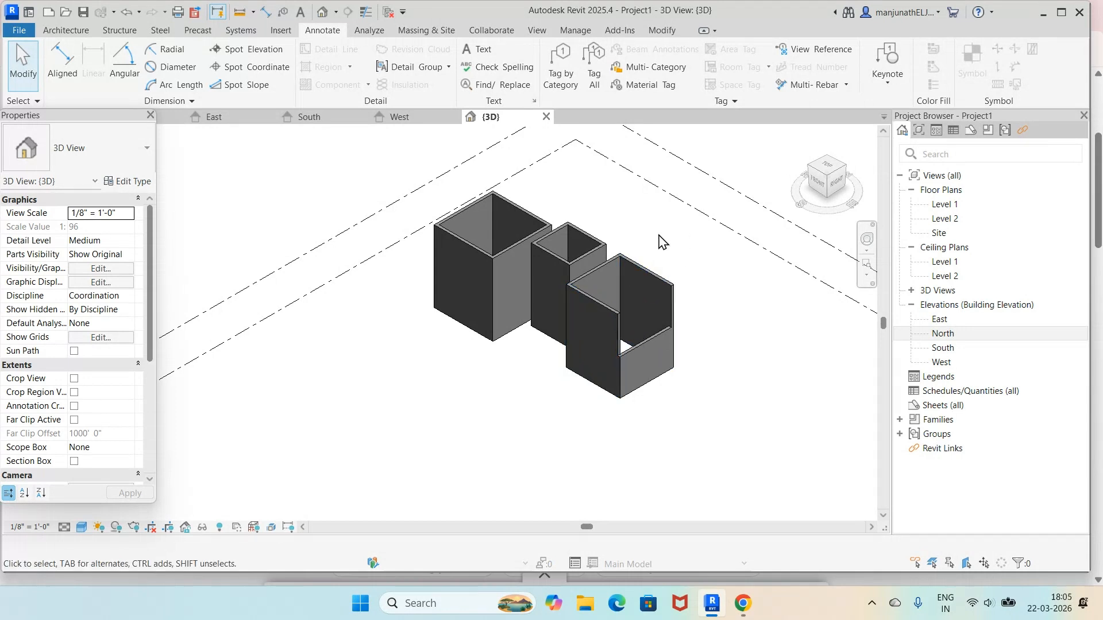
{"action": "left_click", "coordinate": [645, 267]}
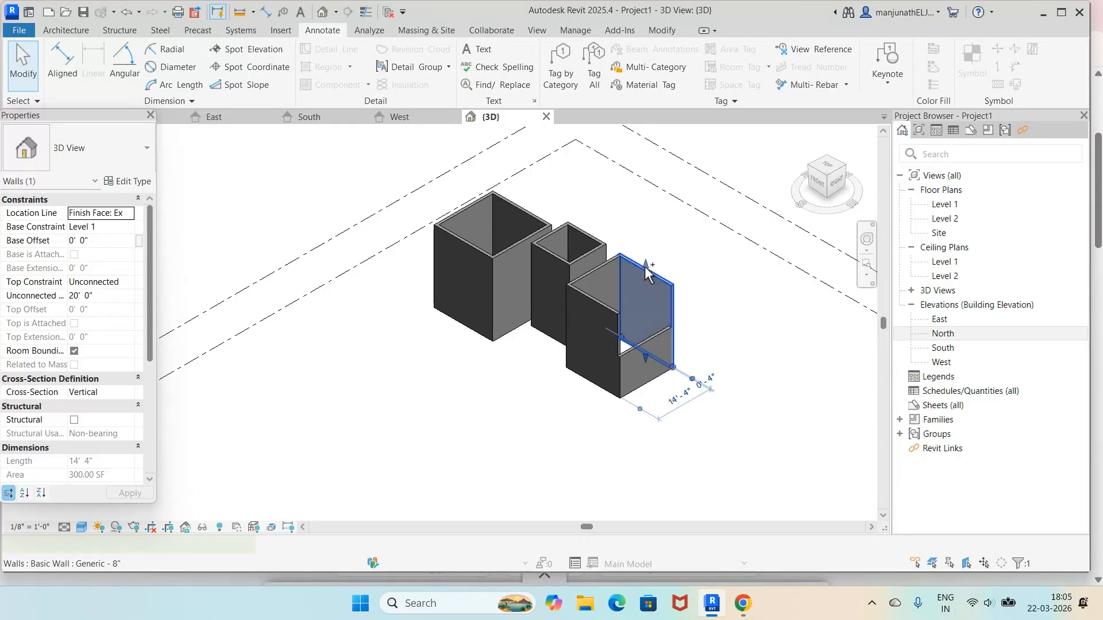
{"action": "left_click", "coordinate": [603, 266], "text": "ctrl"}
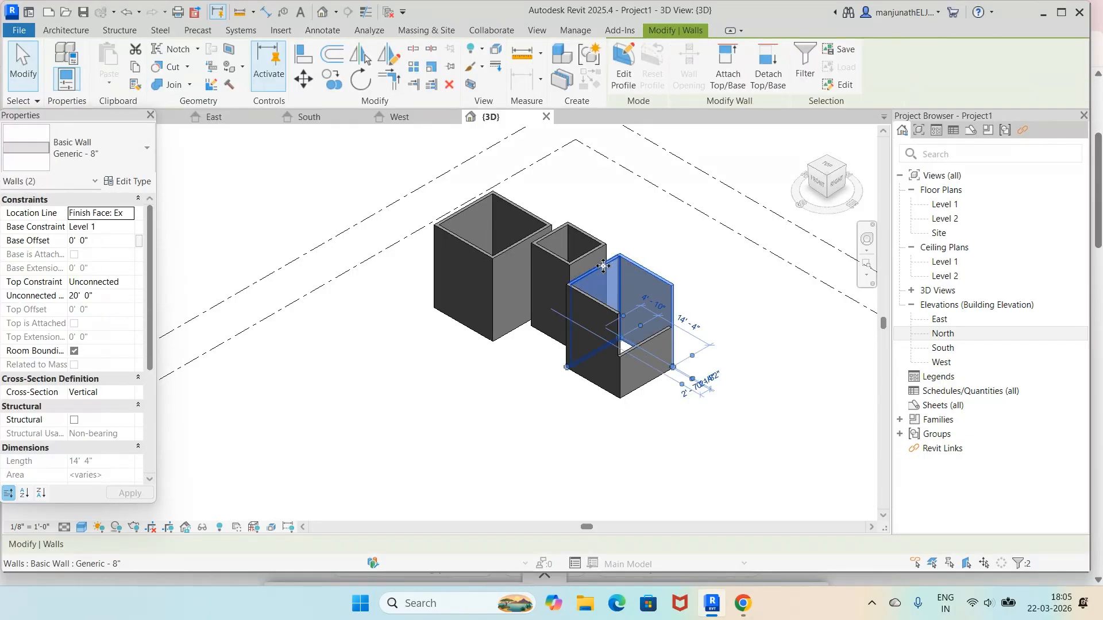
{"action": "left_click", "coordinate": [601, 313], "text": "ctrl"}
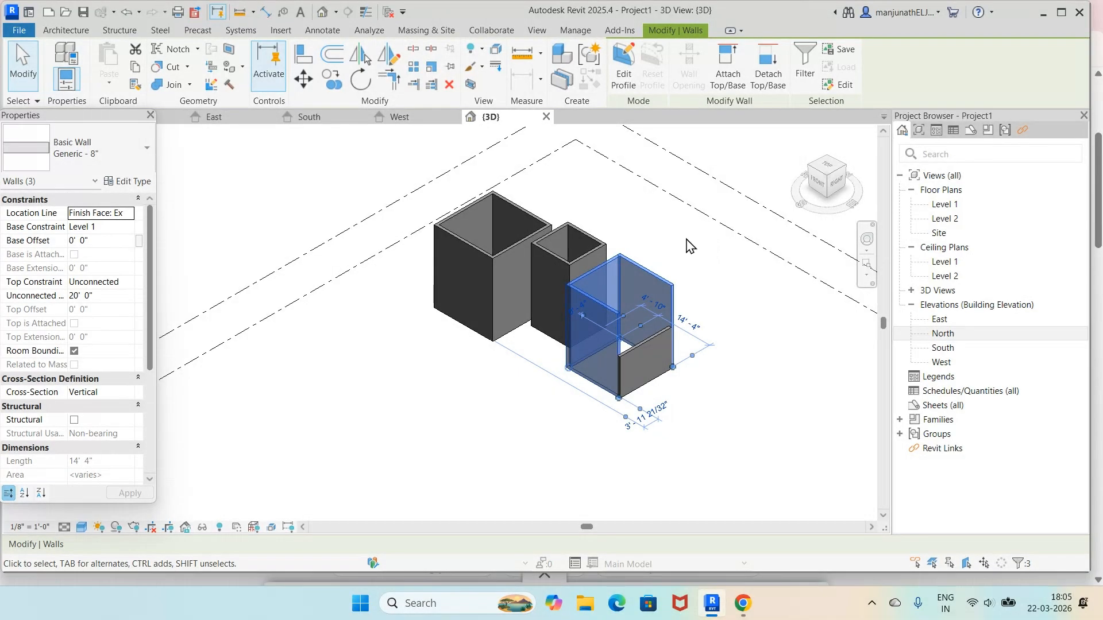
{"action": "left_click", "coordinate": [95, 282]}
{"action": "left_click", "coordinate": [128, 283]}
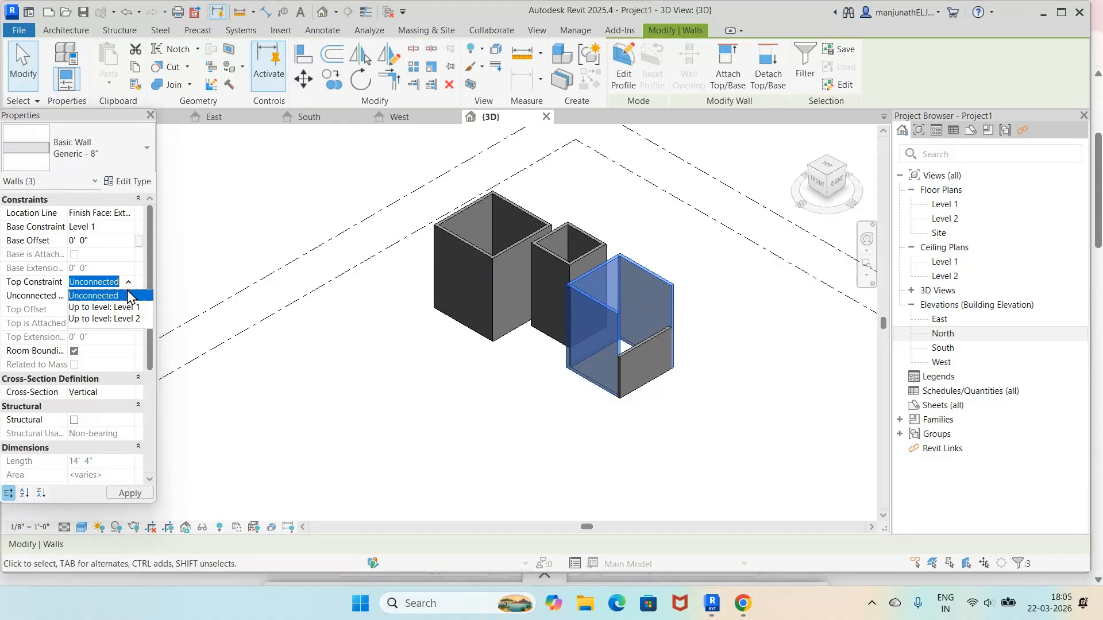
{"action": "left_click", "coordinate": [132, 319]}
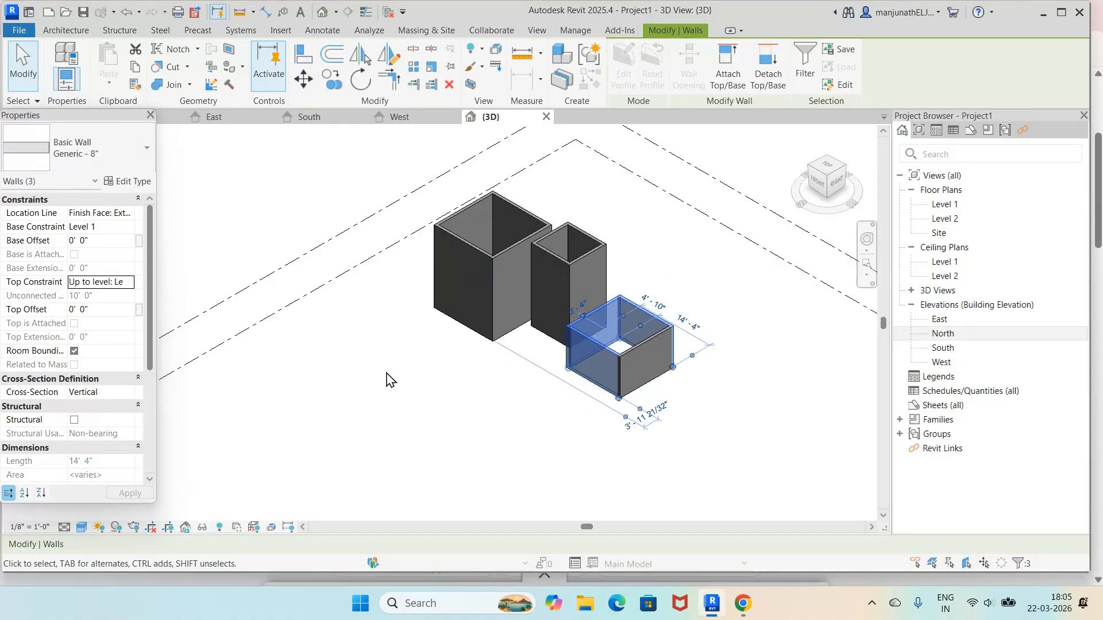
{"action": "left_click", "coordinate": [475, 403]}
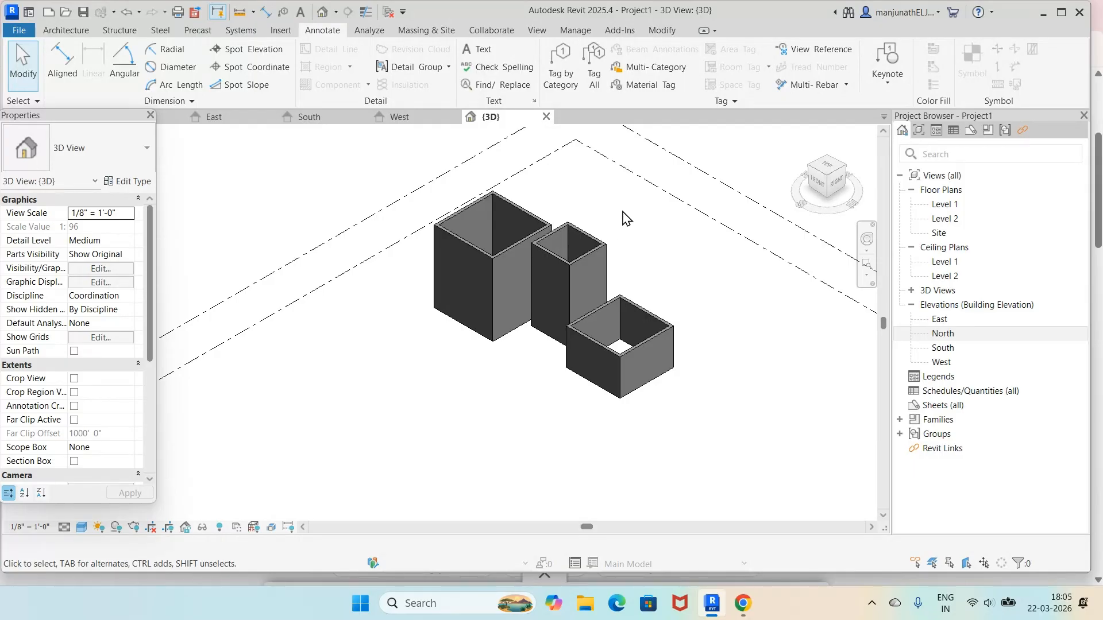
Set the top constraint of all eight walls of the other two rooms to Up to level: Level 2
{"action": "left_click_drag", "start_coordinate": [614, 217], "coordinate": [447, 262]}
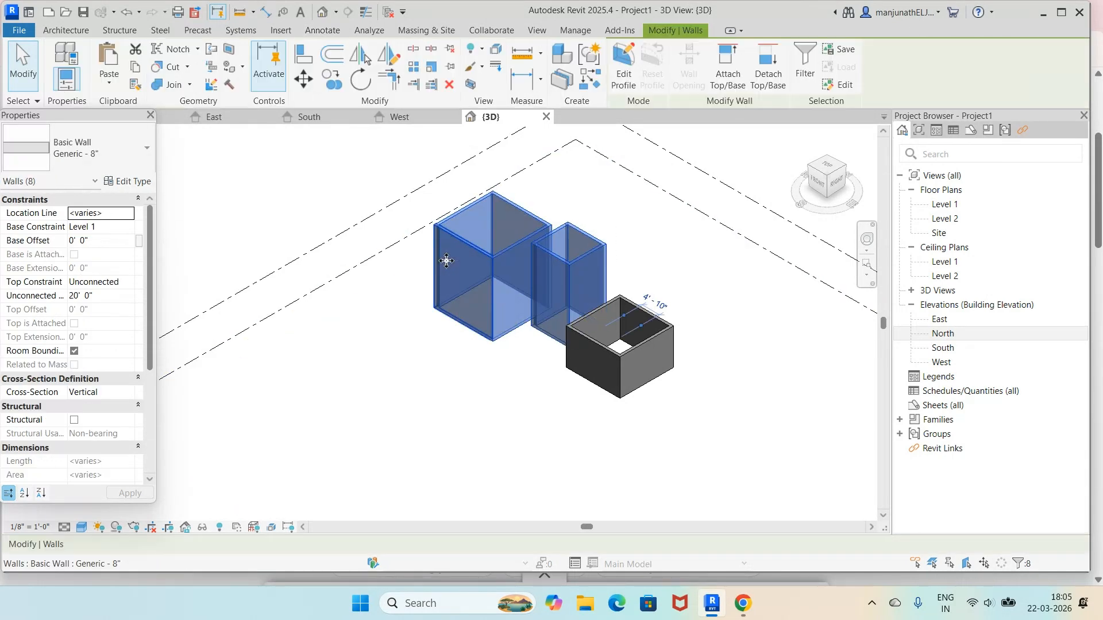
{"action": "left_click", "coordinate": [93, 282]}
{"action": "left_click", "coordinate": [129, 283]}
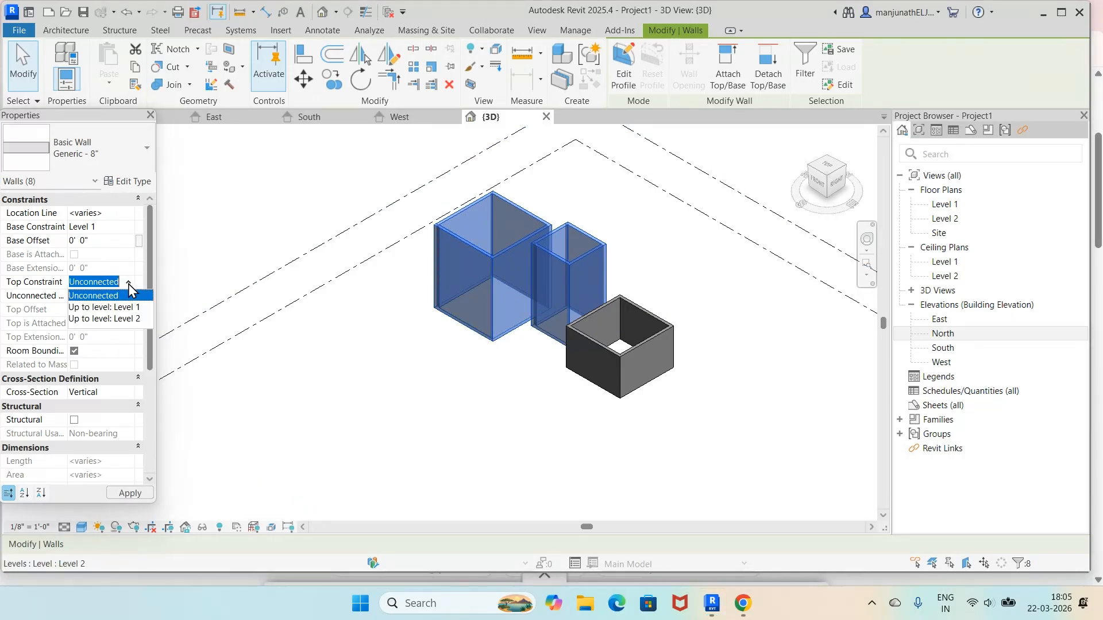
{"action": "left_click", "coordinate": [136, 318]}
{"action": "left_click", "coordinate": [454, 402]}
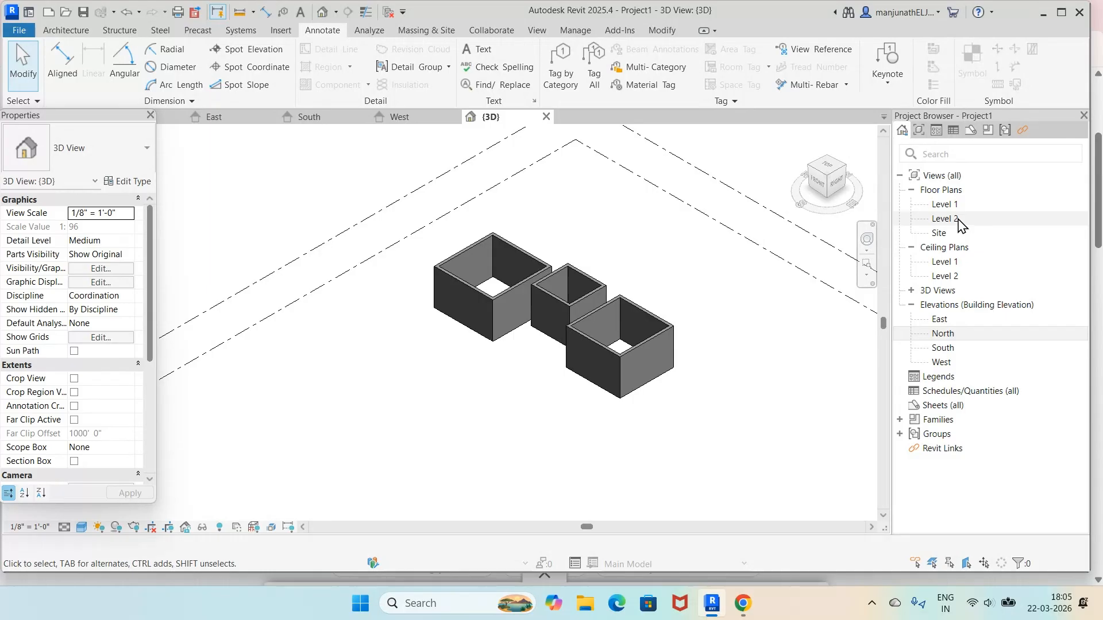
Set the elevation of Level 2 to 30' in the North elevation view
{"action": "double_click", "coordinate": [942, 336]}
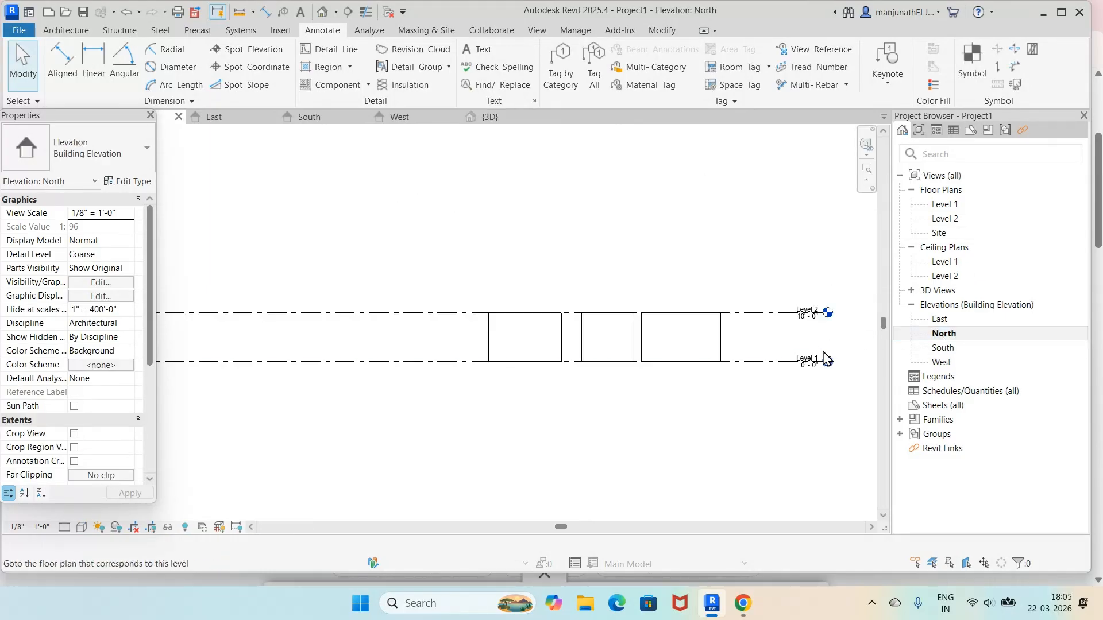
{"action": "scroll", "coordinate": [836, 328], "scroll_direction": "down", "scroll_amount": 2}
{"action": "scroll", "coordinate": [837, 328], "scroll_direction": "up", "scroll_amount": 5}
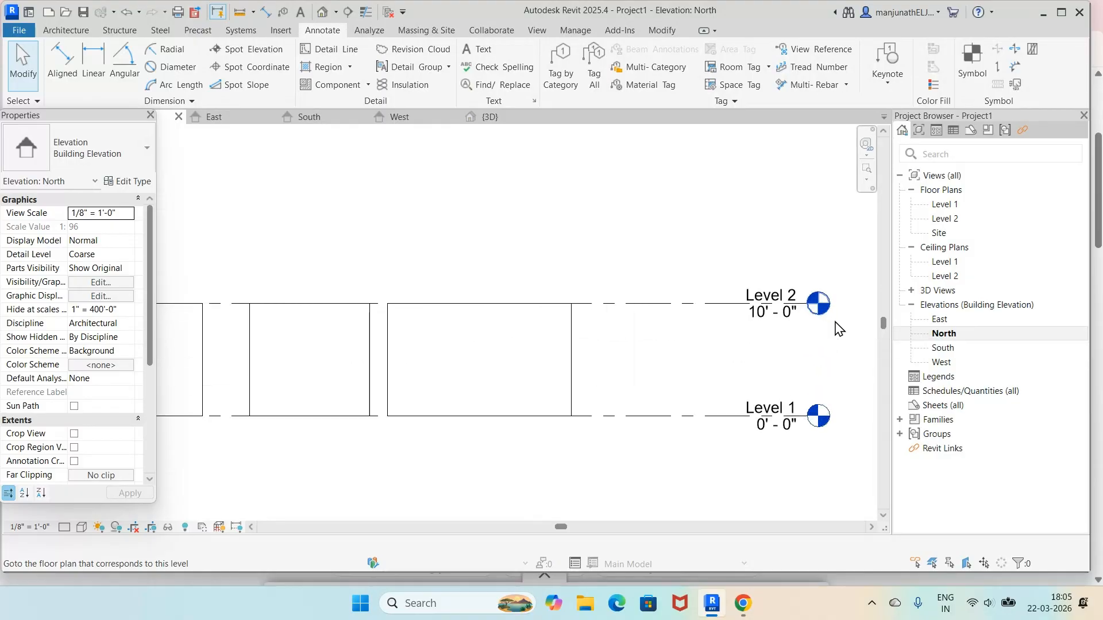
{"action": "scroll", "coordinate": [837, 328], "scroll_direction": "up", "scroll_amount": 2}
{"action": "left_click", "coordinate": [753, 317]}
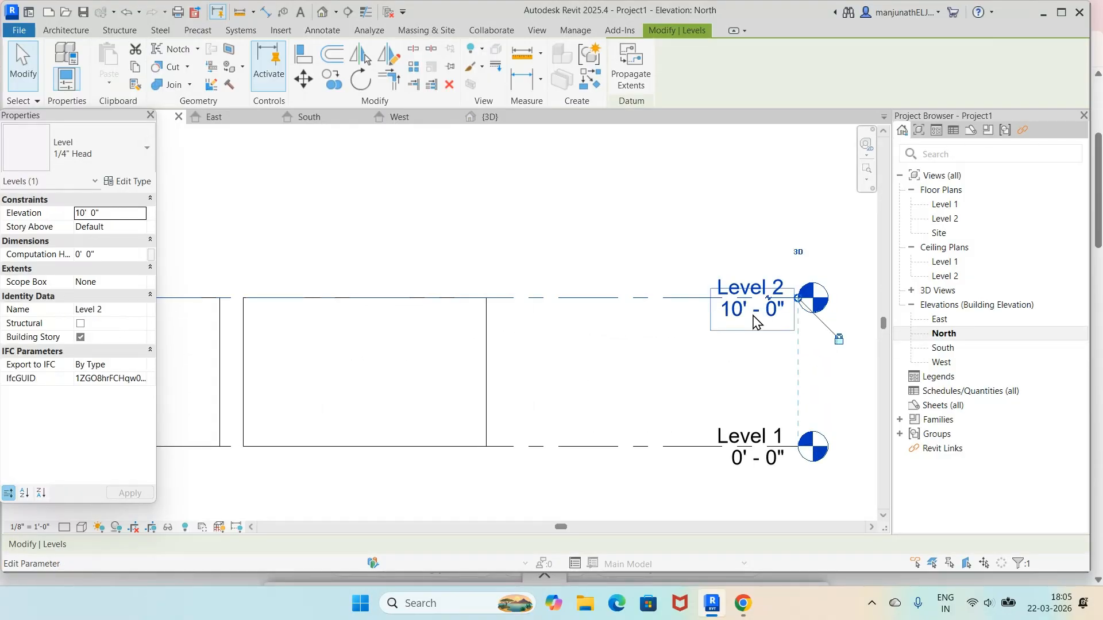
{"action": "left_click", "coordinate": [753, 313]}
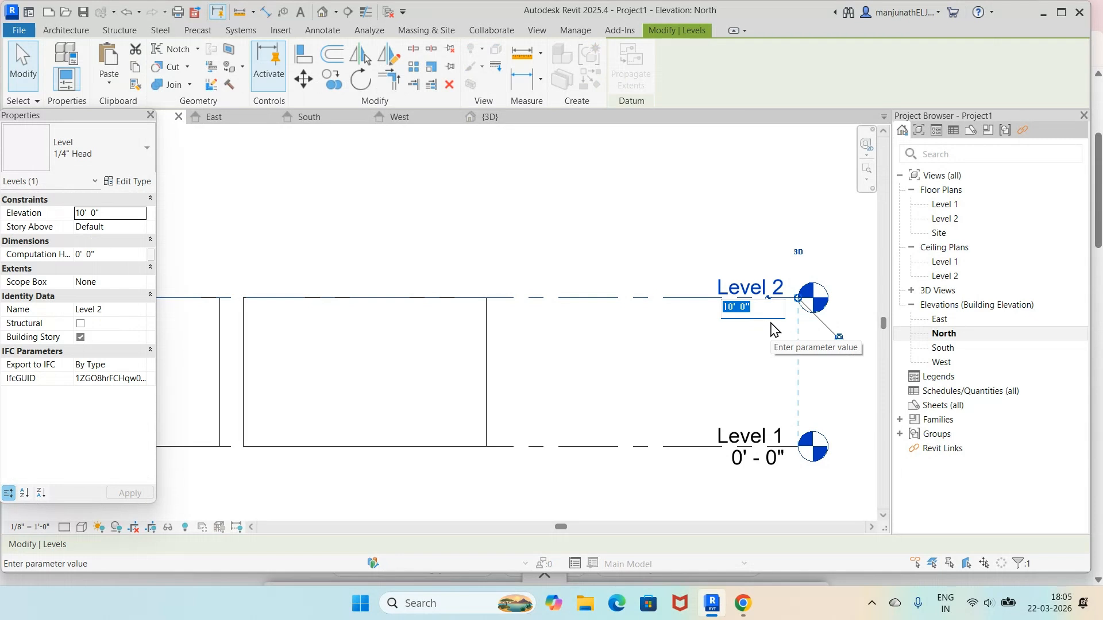
{"action": "type", "text": "20"}
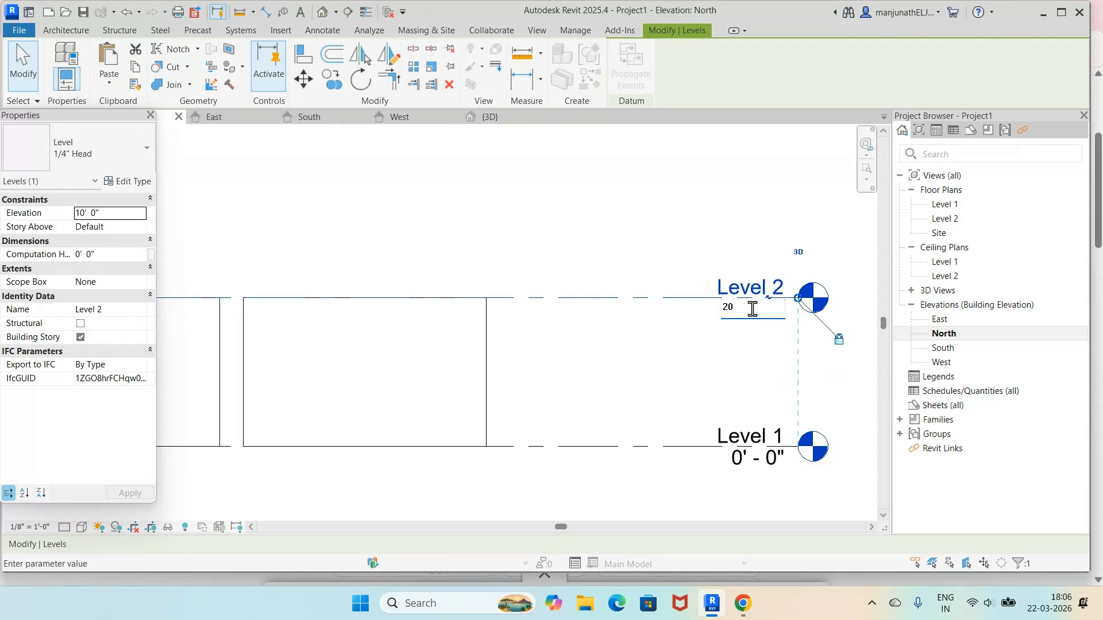
{"action": "left_click_drag", "start_coordinate": [754, 311], "coordinate": [715, 321]}
{"action": "type", "text": "30"}
{"action": "key", "text": "Return"}
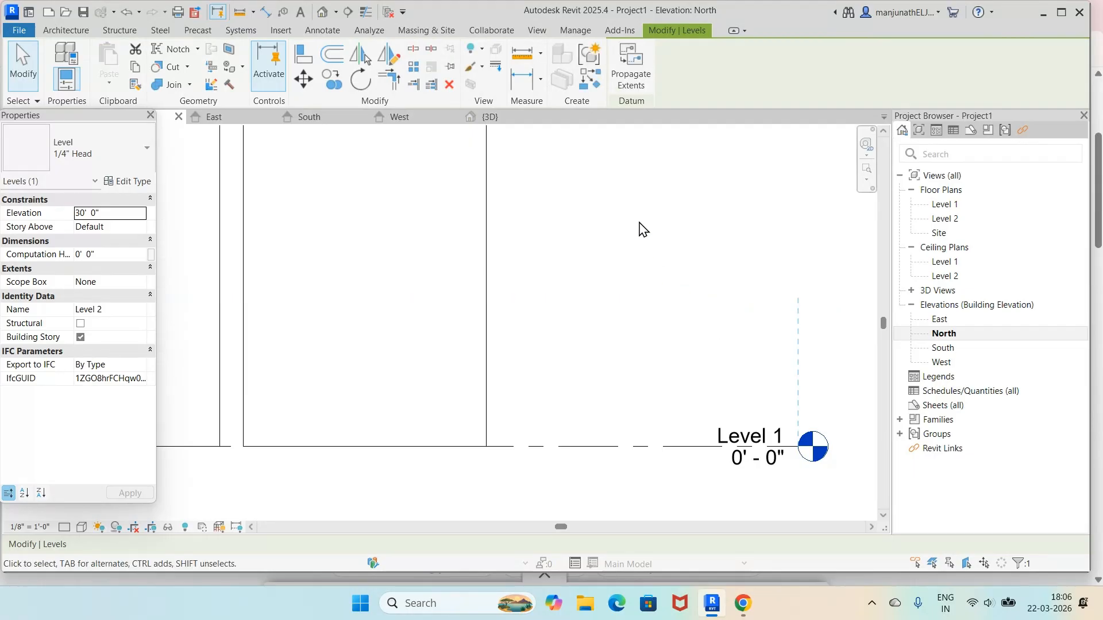
{"action": "scroll", "coordinate": [643, 244], "scroll_direction": "up", "scroll_amount": 1}
{"action": "scroll", "coordinate": [642, 245], "scroll_direction": "down", "scroll_amount": 4}
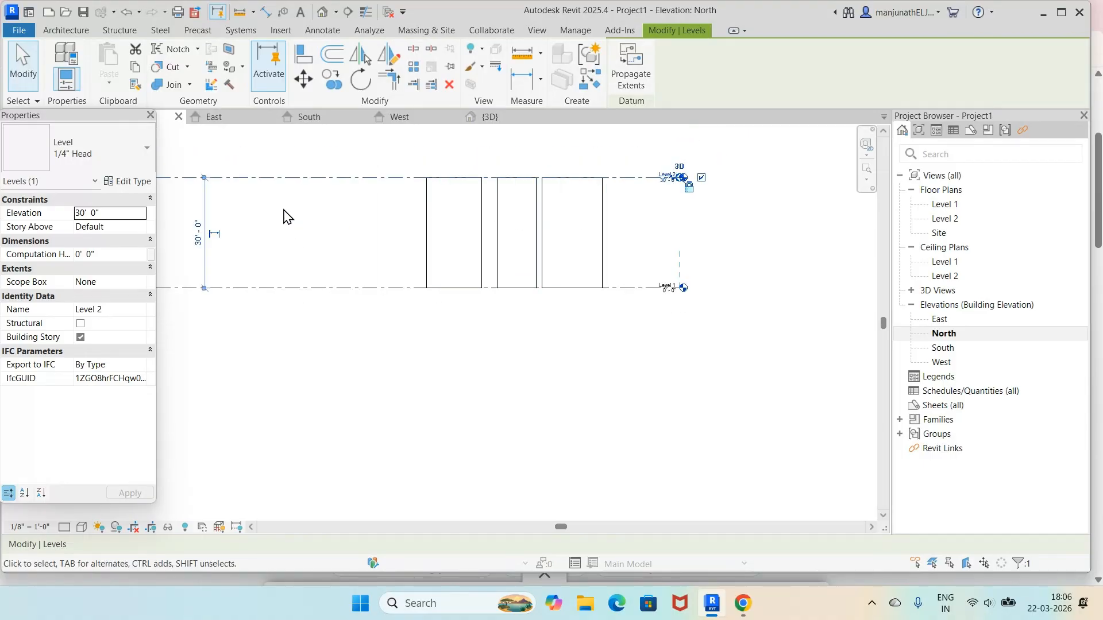
Examine the heights of the three rooms' walls against the raised Level 2 in the 3D view
{"action": "left_click", "coordinate": [495, 121]}
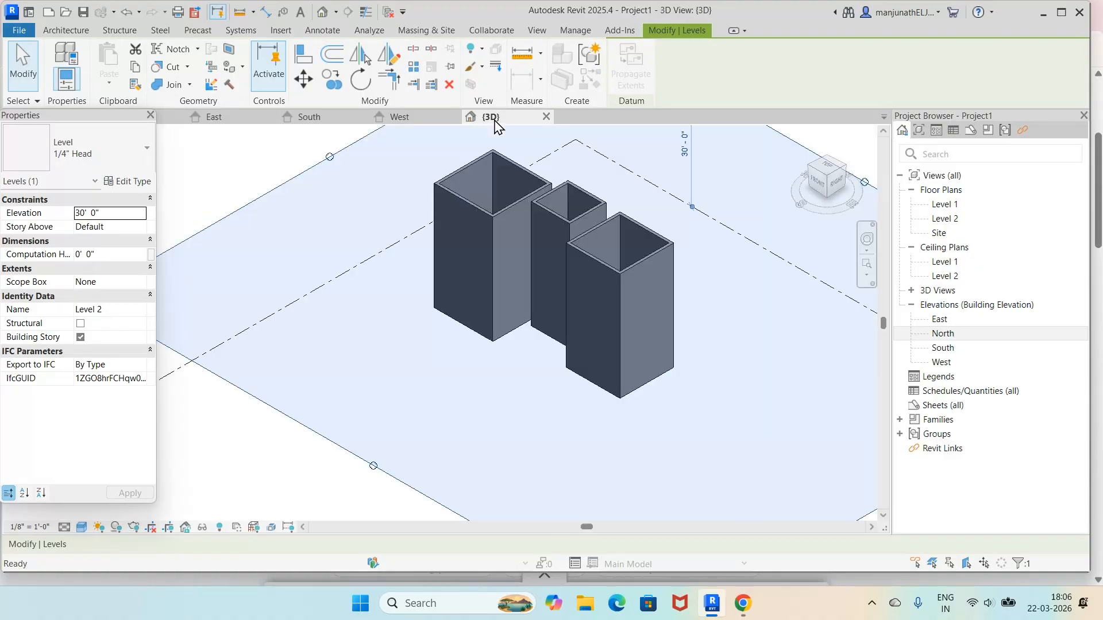
{"action": "scroll", "coordinate": [666, 293], "scroll_direction": "down", "scroll_amount": 4}
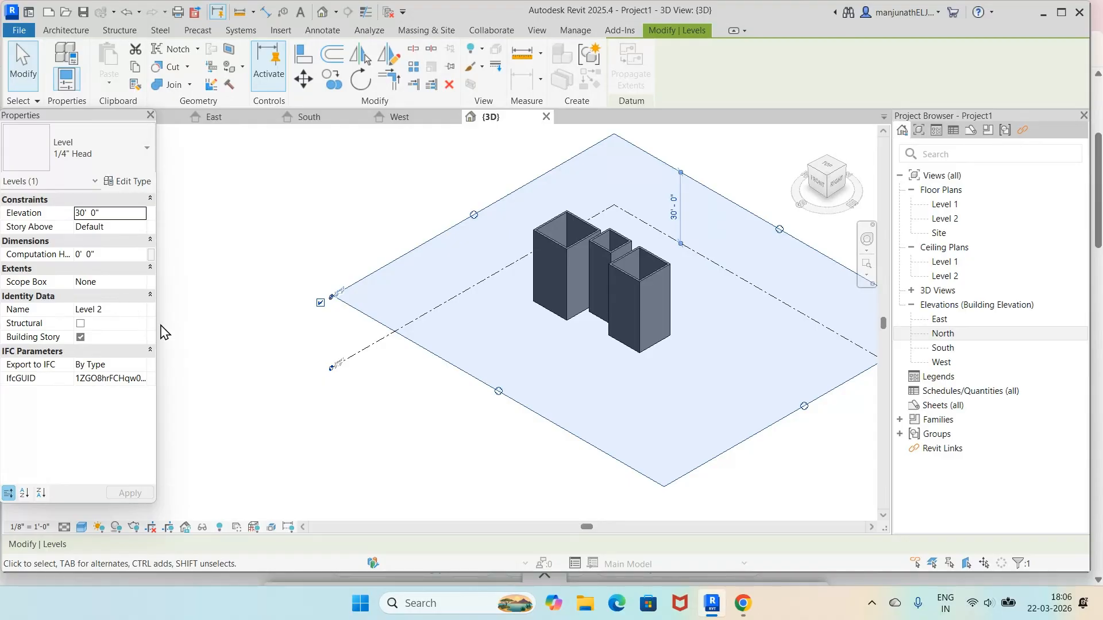
{"action": "left_click", "coordinate": [420, 477]}
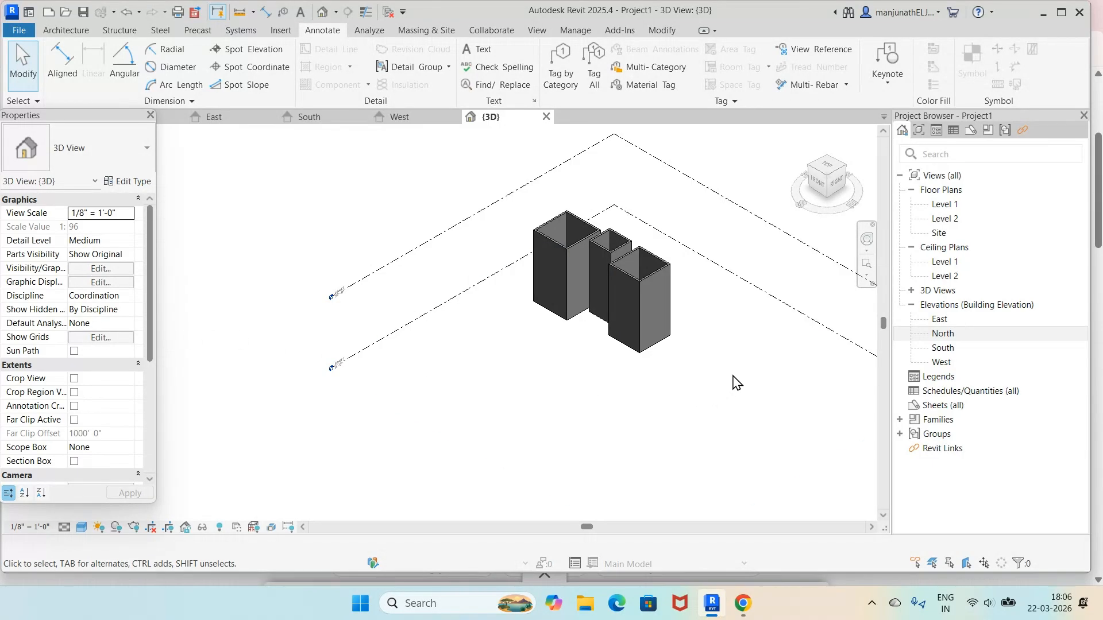
Delete all three rooms and their dimensions from the Level 1 floor plan
{"action": "left_click", "coordinate": [945, 206]}
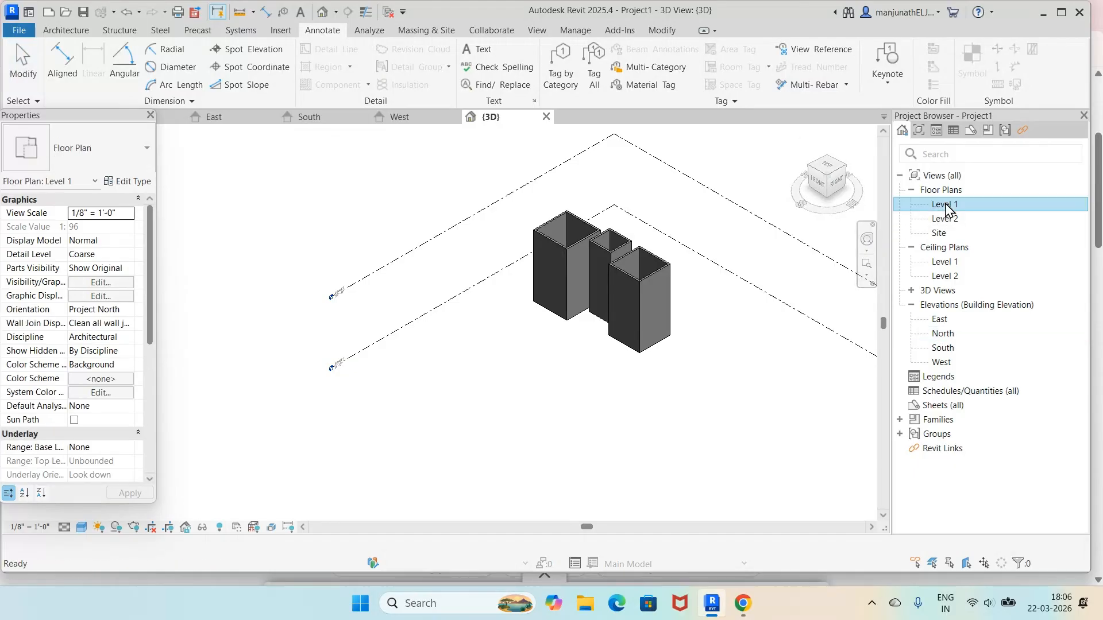
{"action": "double_click", "coordinate": [945, 205]}
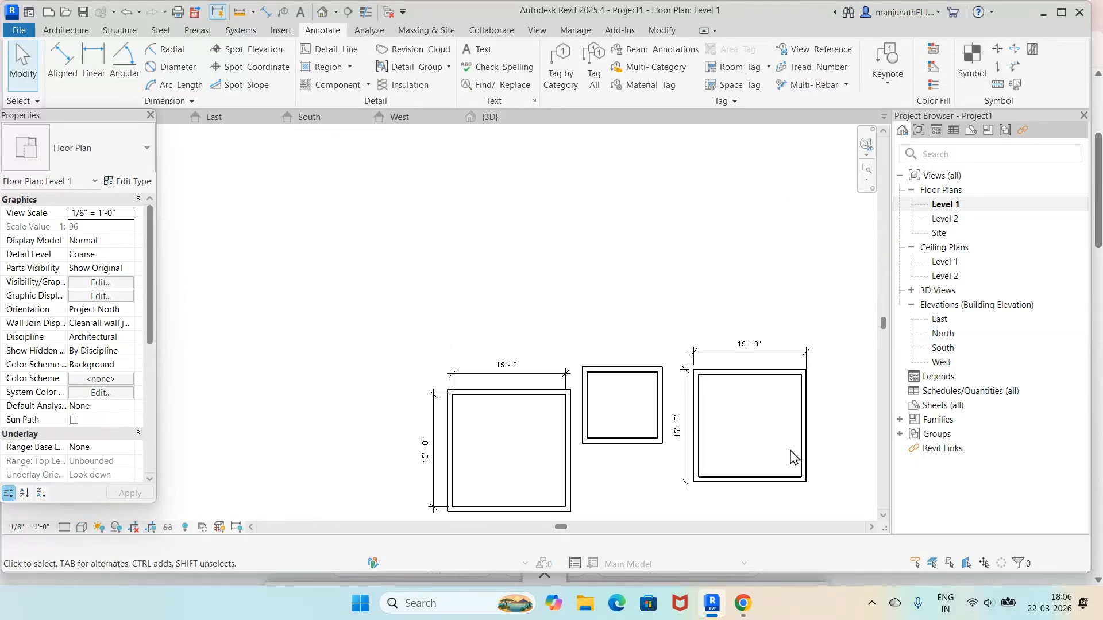
{"action": "scroll", "coordinate": [793, 460], "scroll_direction": "down", "scroll_amount": 3}
{"action": "scroll", "coordinate": [785, 500], "scroll_direction": "up", "scroll_amount": 2}
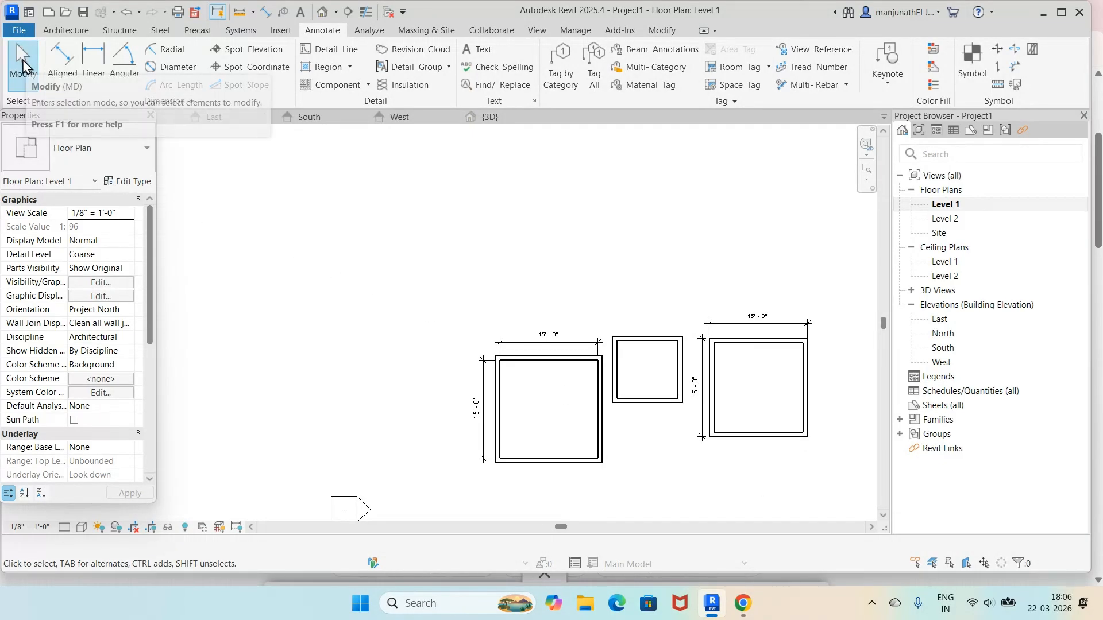
{"action": "left_click_drag", "start_coordinate": [470, 299], "coordinate": [836, 505]}
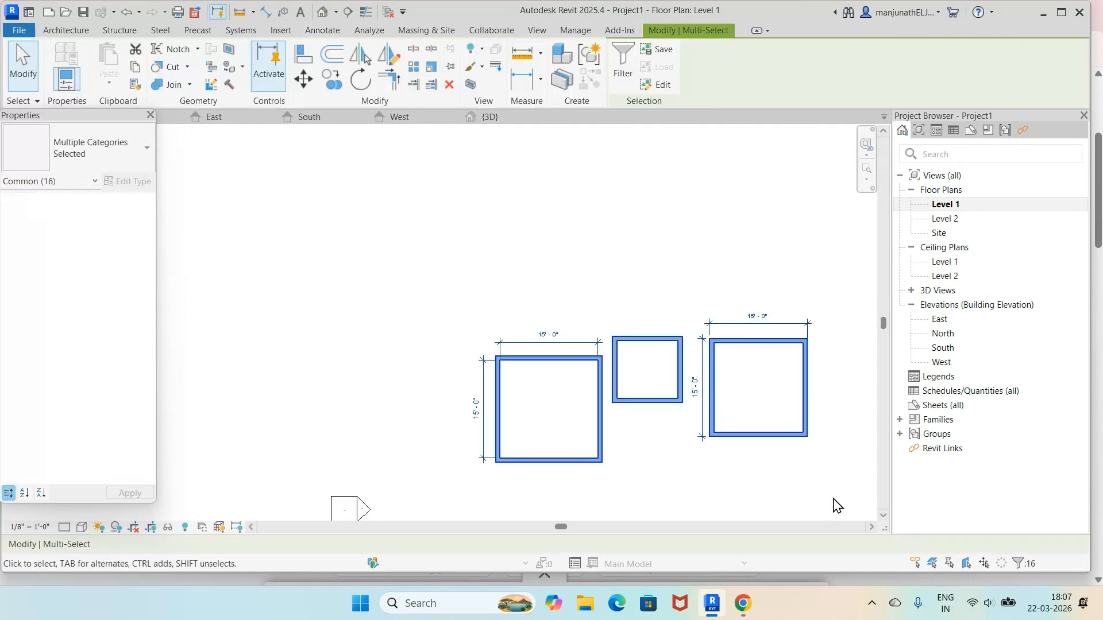
{"action": "key", "text": "Delete"}
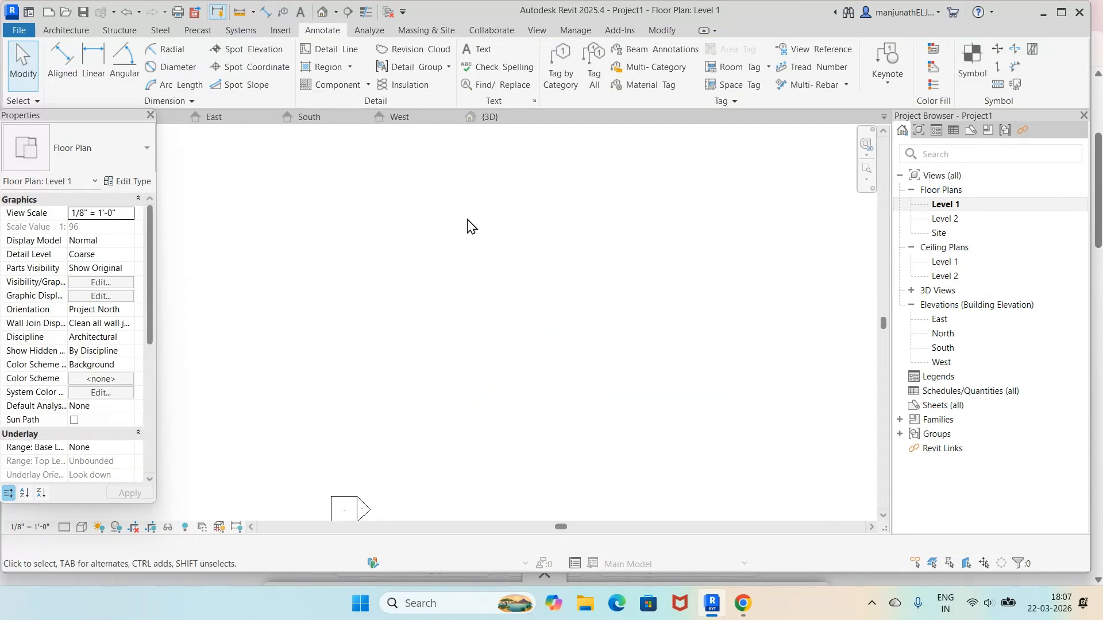
Draw a rectangular room of Generic - 8" walls about 8'-6" wide and 8'-0" deep on Level 1
{"action": "left_click", "coordinate": [64, 31]}
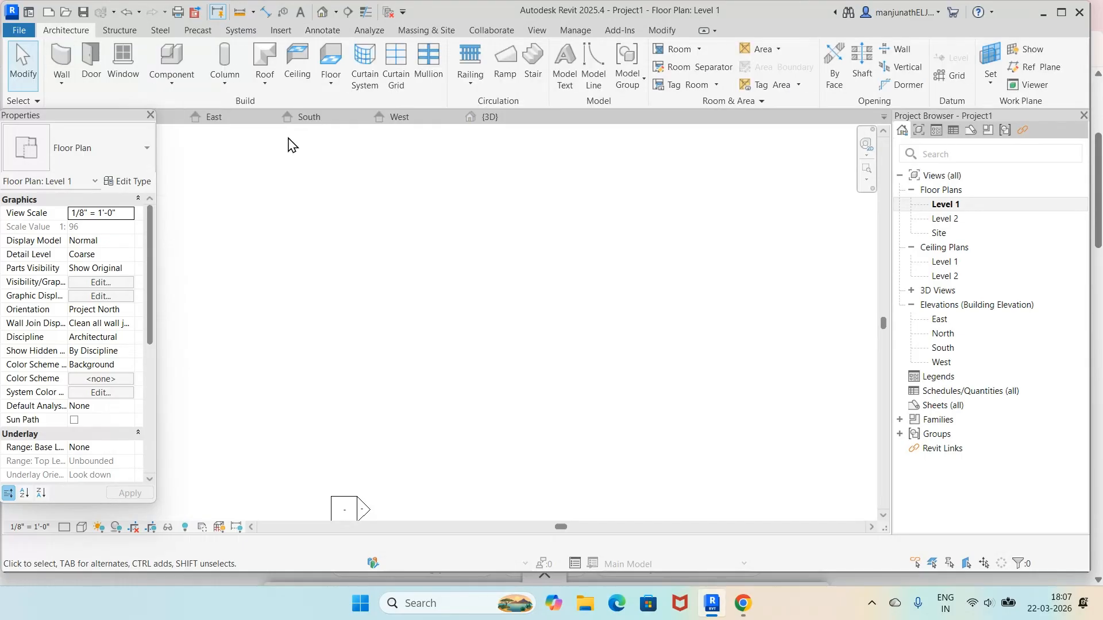
{"action": "left_click", "coordinate": [64, 55]}
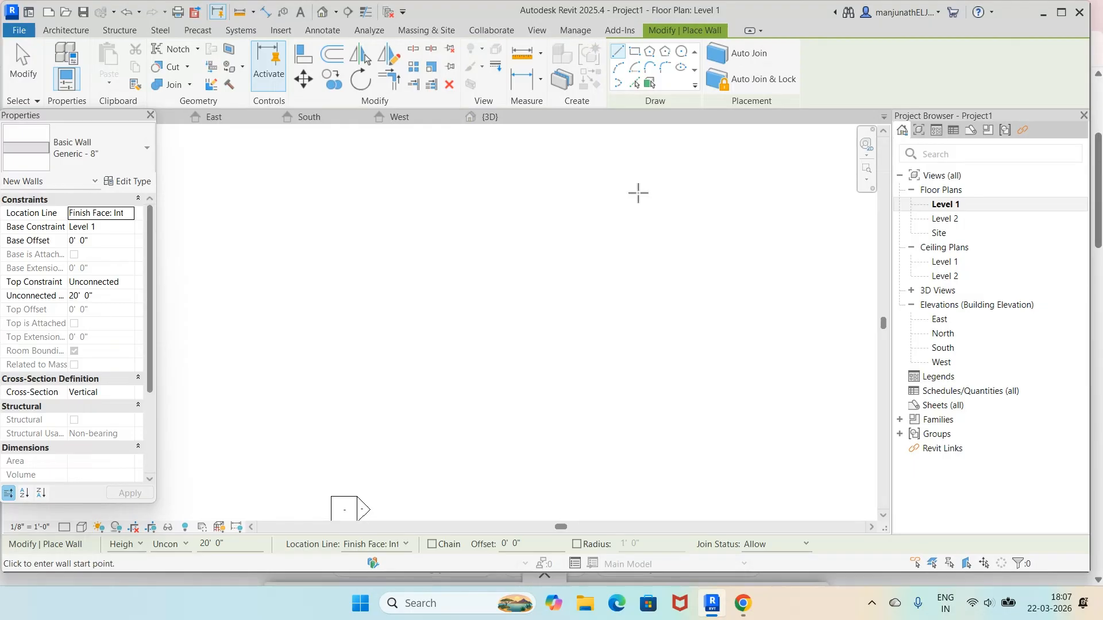
{"action": "left_click", "coordinate": [635, 54]}
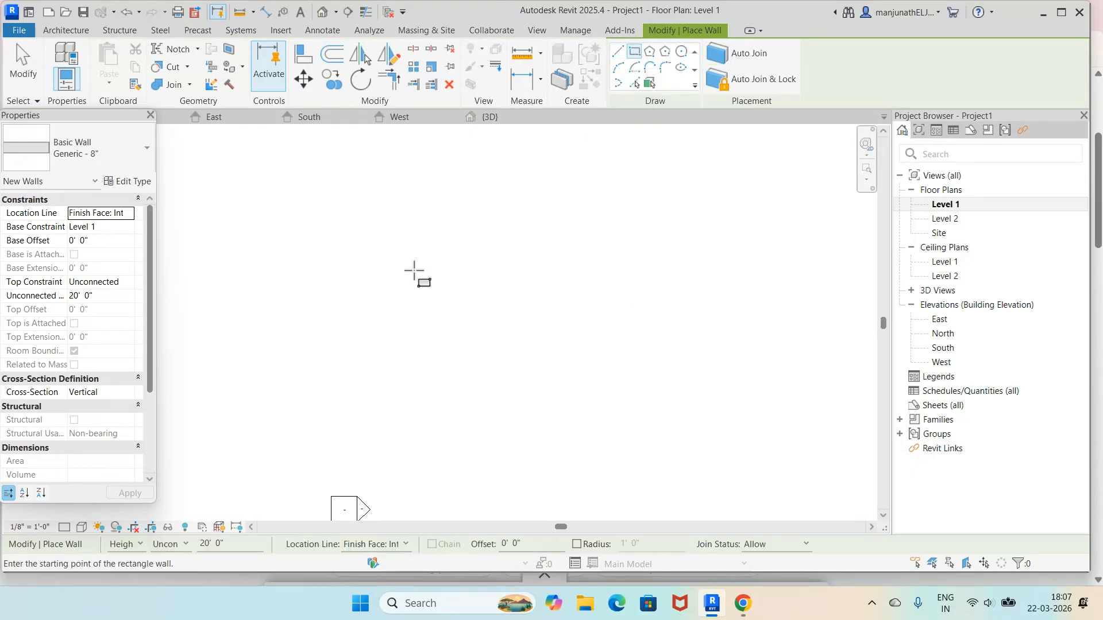
{"action": "left_click", "coordinate": [454, 299]}
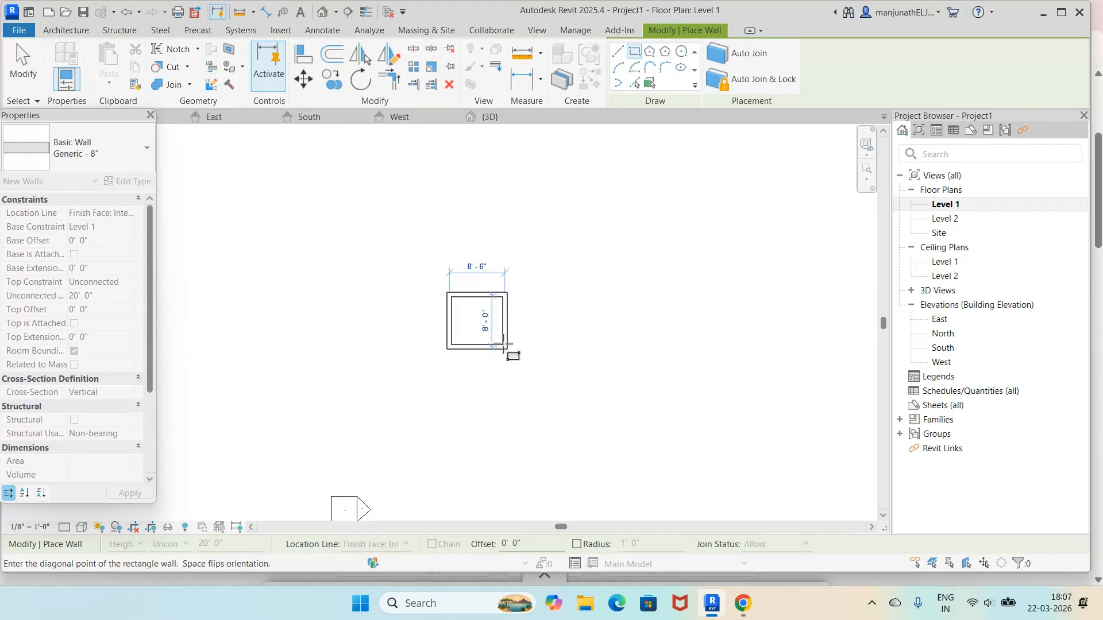
{"action": "left_click", "coordinate": [505, 344]}
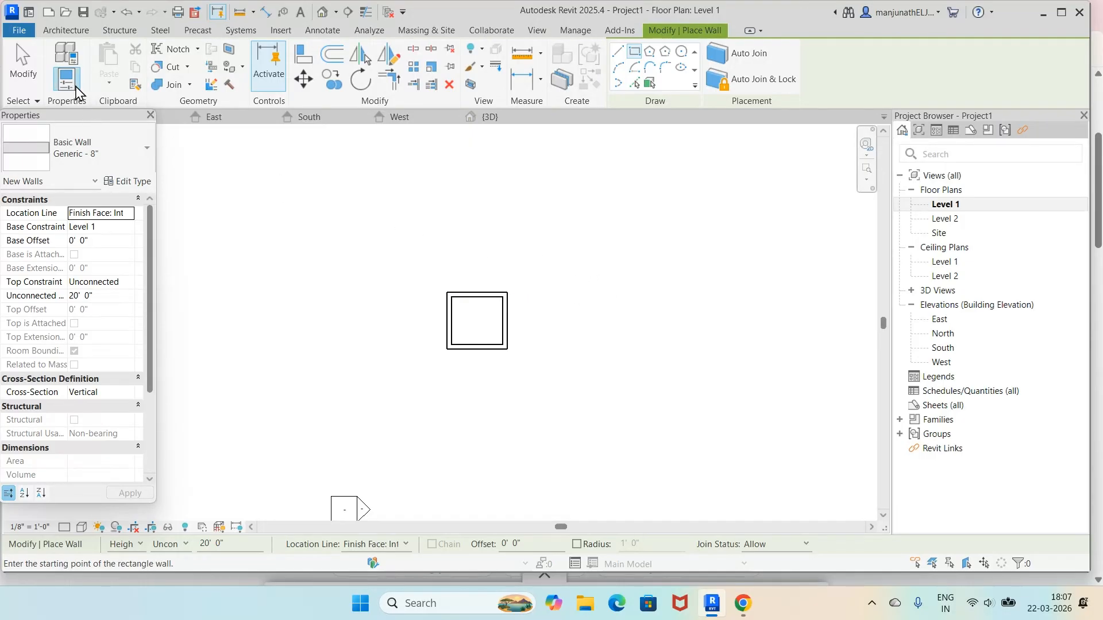
{"action": "left_click", "coordinate": [23, 63]}
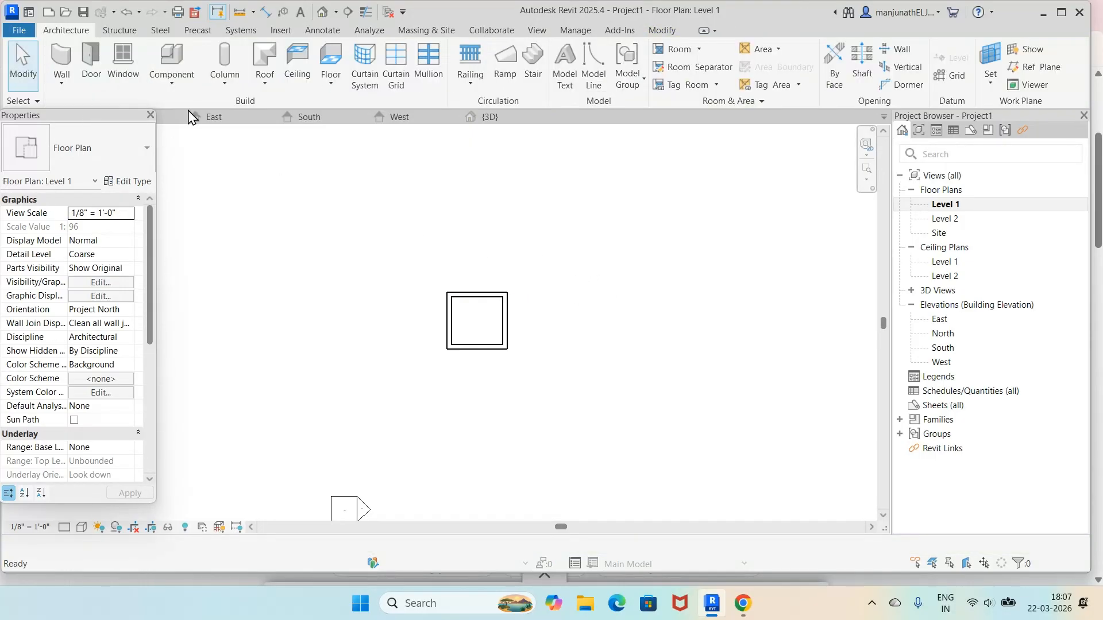
Measure the room's depth between its outer wall faces and set it to 10' by moving the upper wall
{"action": "left_click", "coordinate": [470, 300]}
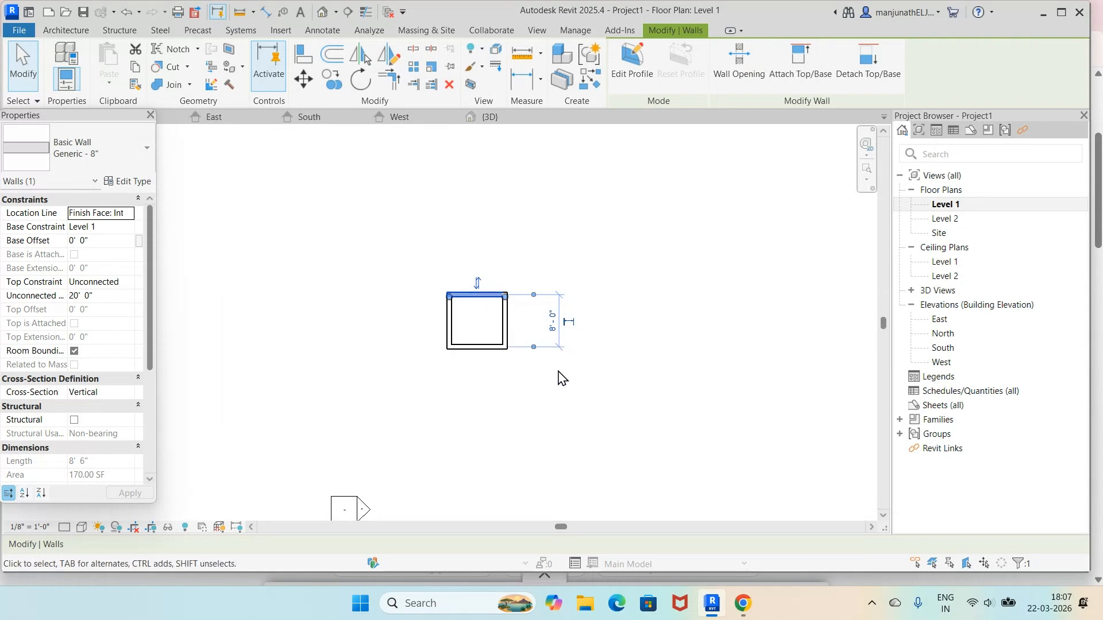
{"action": "scroll", "coordinate": [557, 374], "scroll_direction": "up", "scroll_amount": 2}
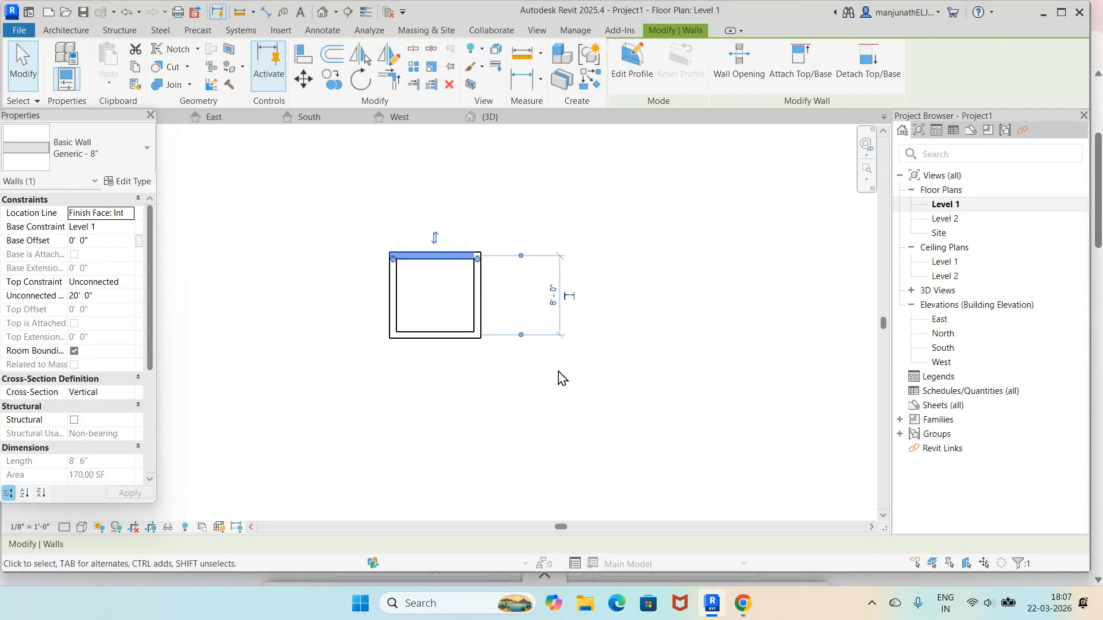
{"action": "left_click", "coordinate": [521, 336]}
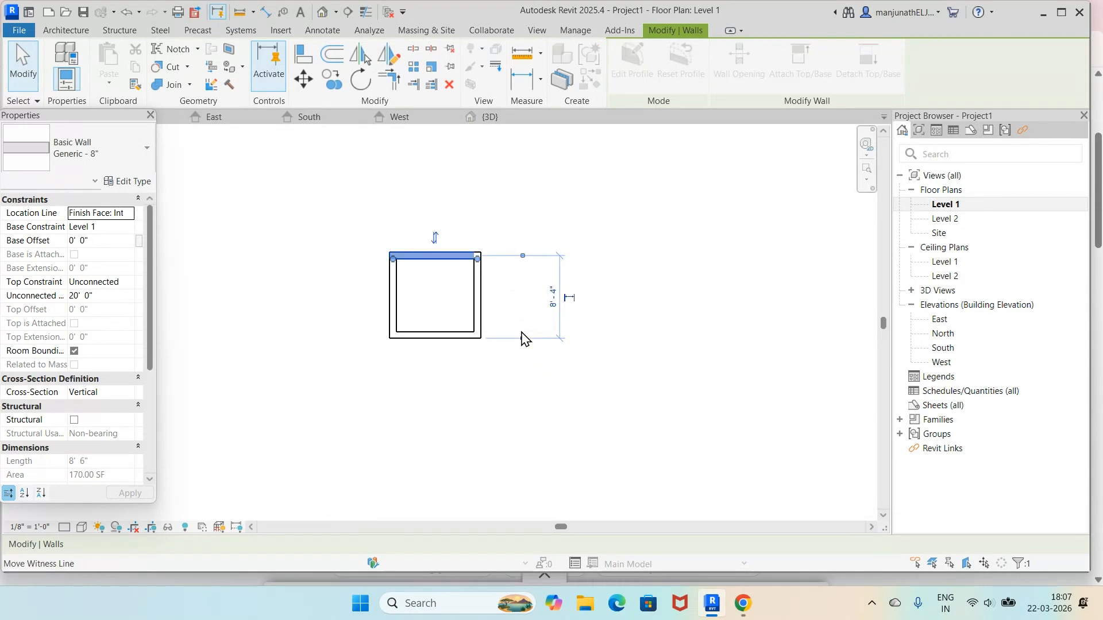
{"action": "left_click", "coordinate": [522, 255]}
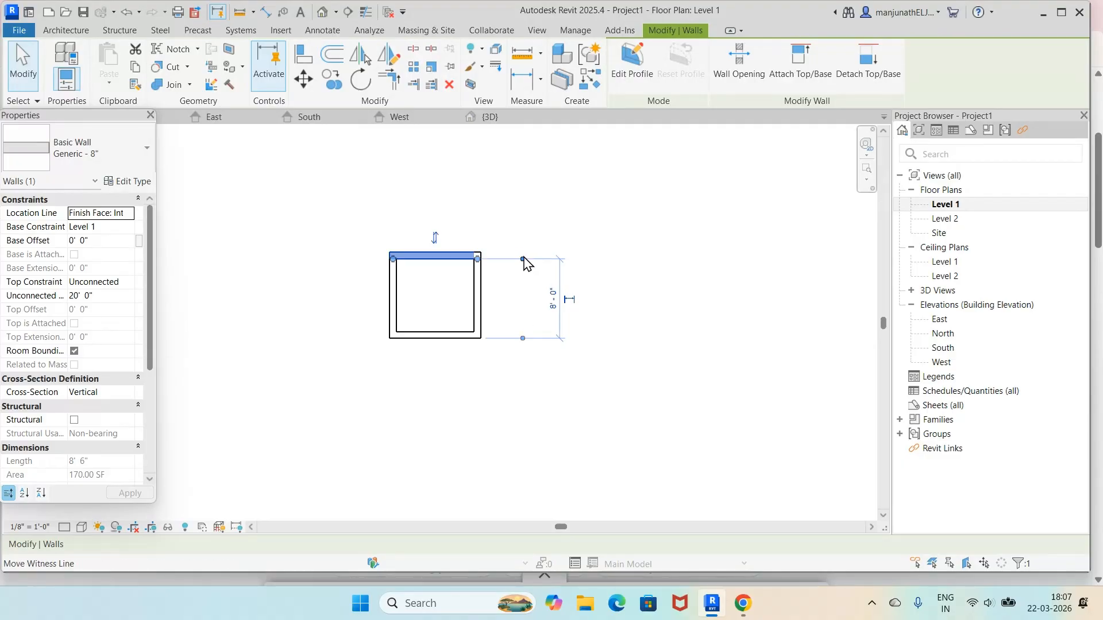
{"action": "left_click", "coordinate": [552, 296]}
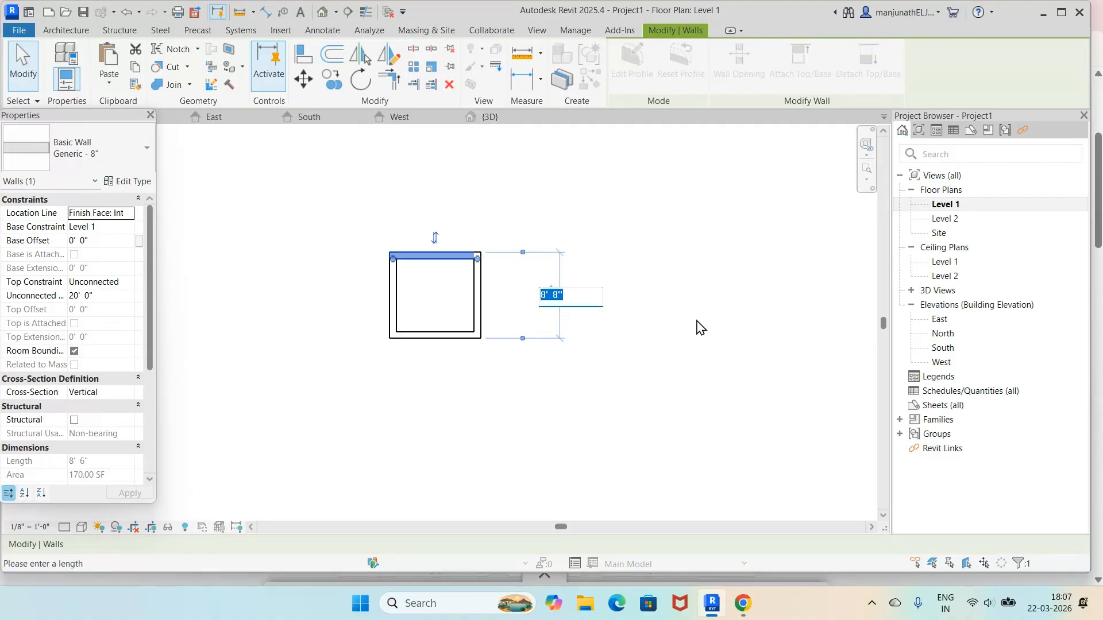
{"action": "type", "text": "10"}
{"action": "key", "text": "Return"}
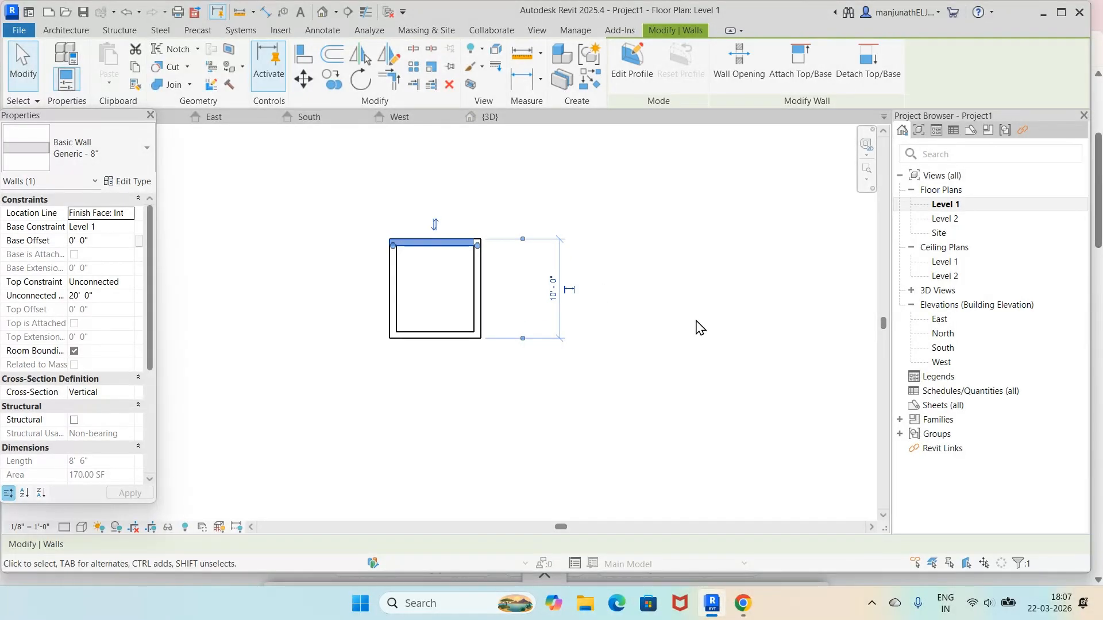
{"action": "left_click", "coordinate": [547, 398]}
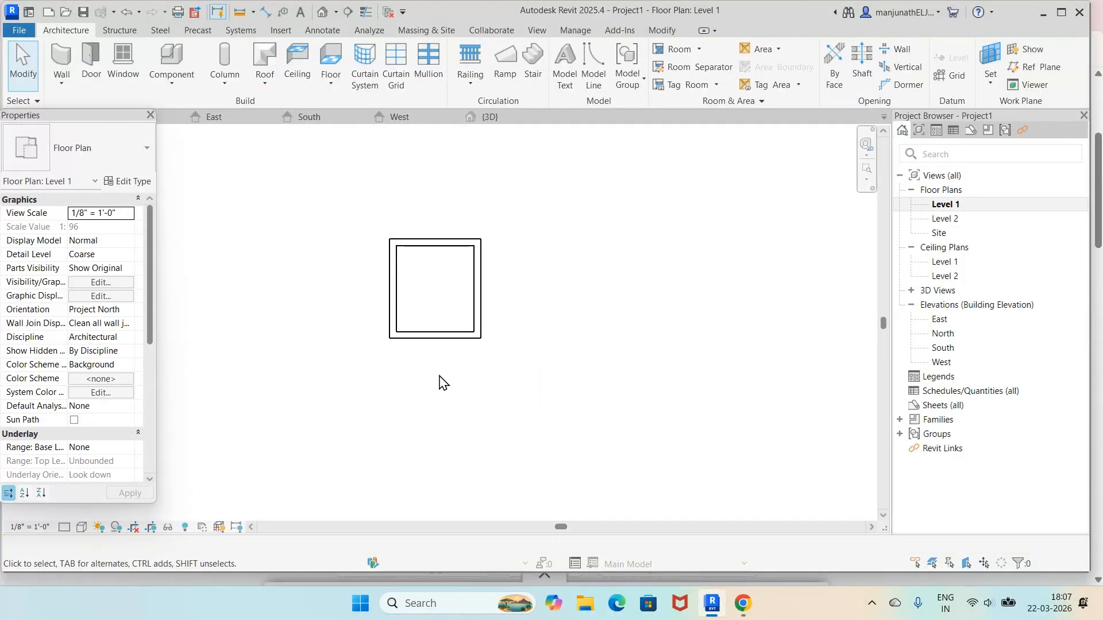
Add a permanent dimension of the room's depth between the outer faces of the lower and upper walls
{"action": "left_click", "coordinate": [452, 336]}
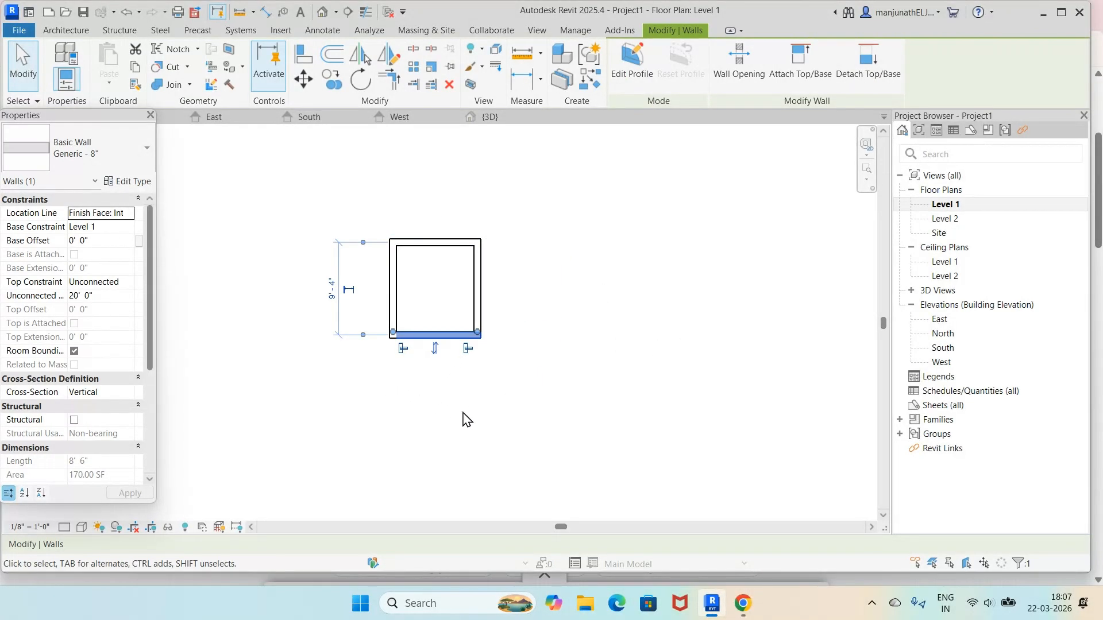
{"action": "left_click", "coordinate": [363, 335]}
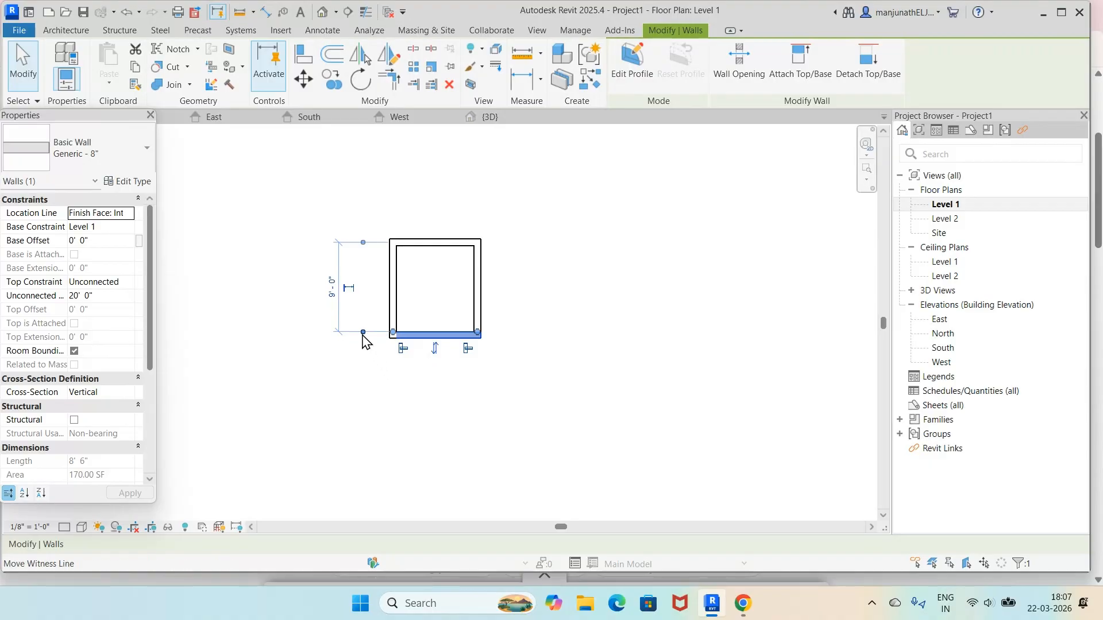
{"action": "left_click", "coordinate": [363, 333]}
{"action": "left_click", "coordinate": [362, 243]}
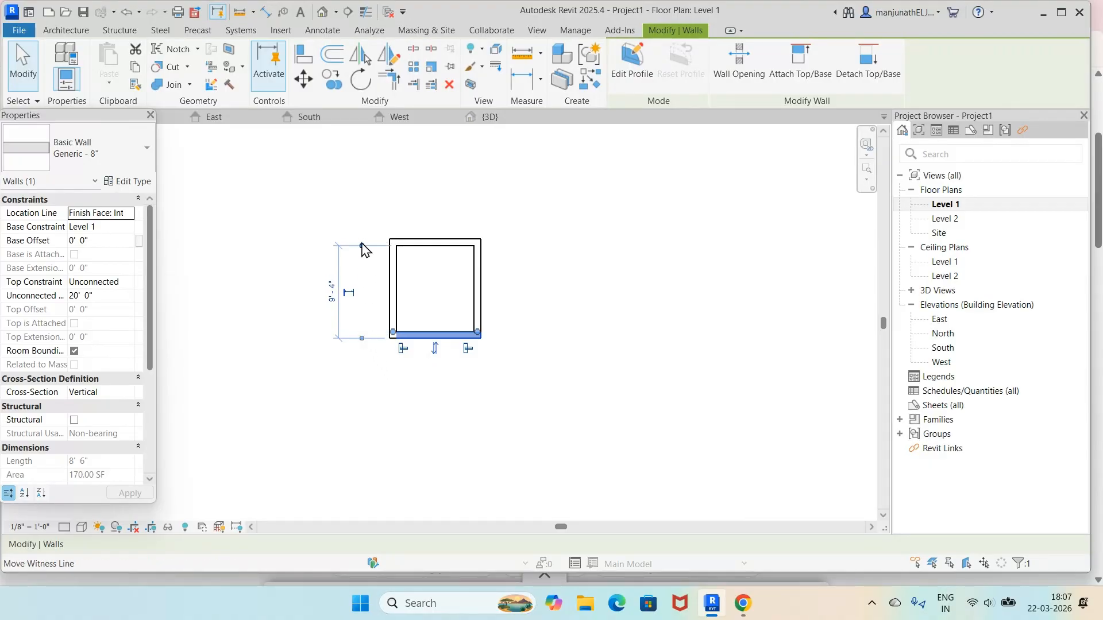
{"action": "left_click", "coordinate": [362, 240]}
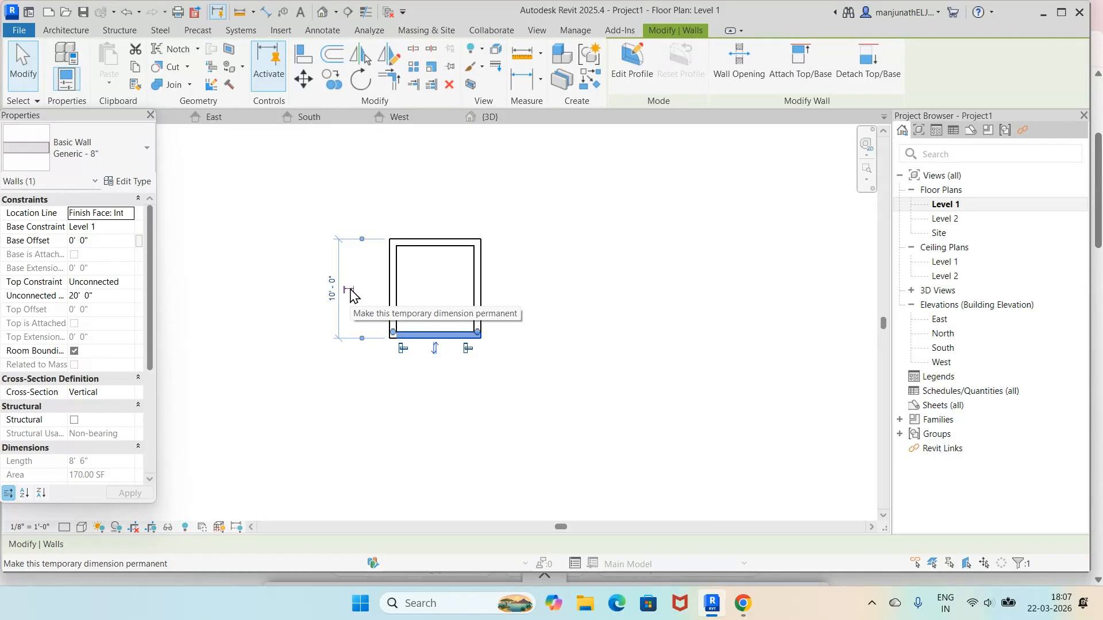
{"action": "left_click", "coordinate": [349, 290]}
{"action": "left_click", "coordinate": [613, 379]}
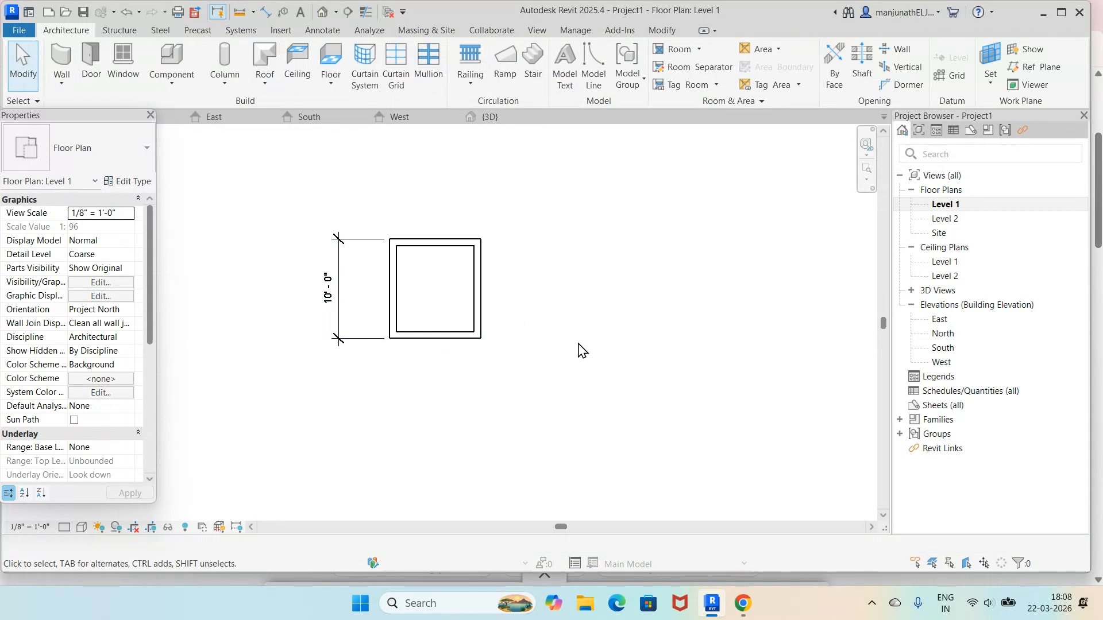
{"action": "left_click", "coordinate": [470, 249]}
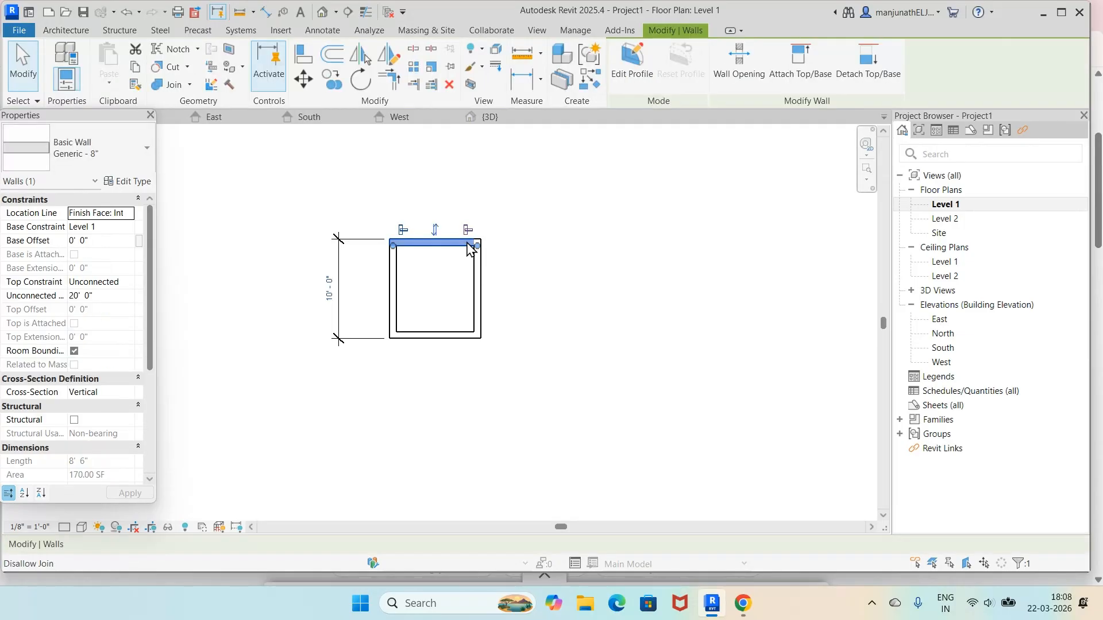
{"action": "left_click", "coordinate": [580, 308]}
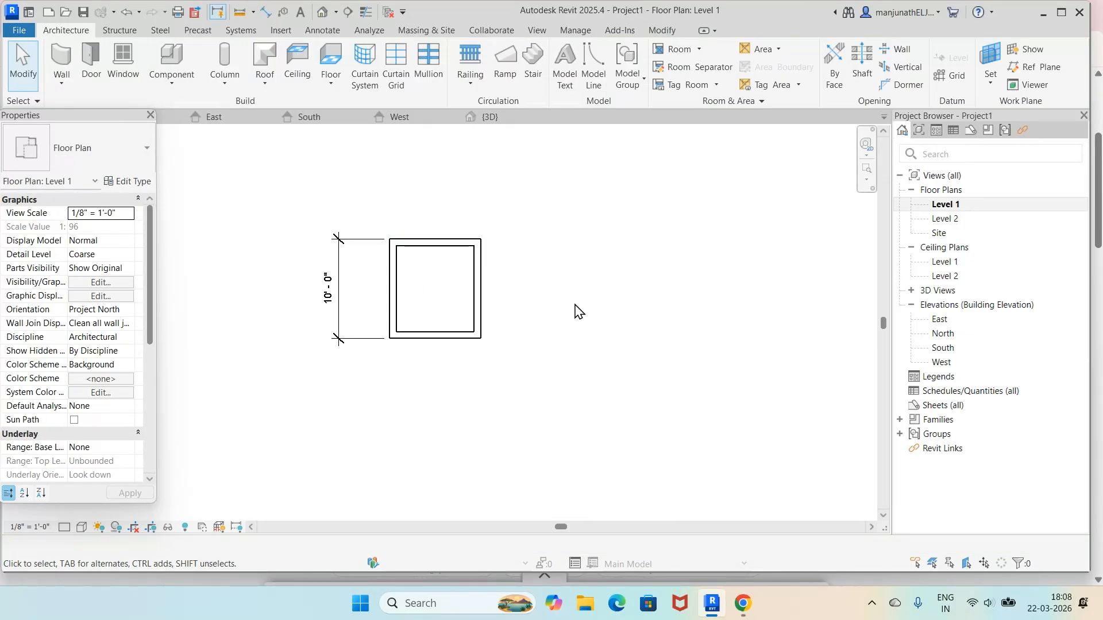
Set the room's width between its outer wall faces to 10' by moving the right wall, and make that dimension permanent
{"action": "left_click", "coordinate": [477, 287]}
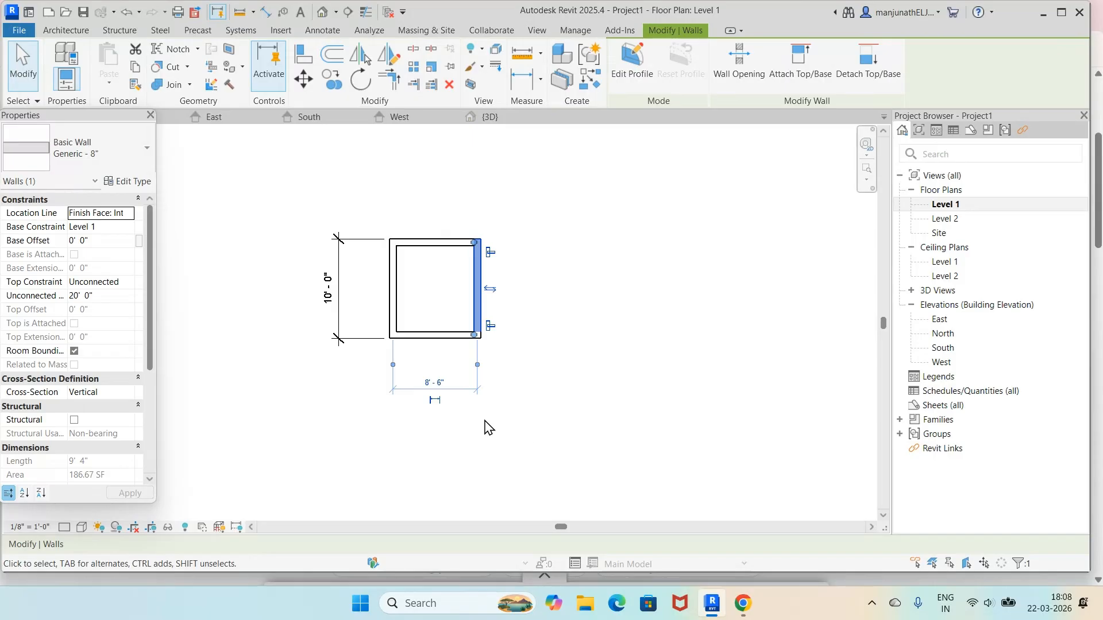
{"action": "left_click_drag", "start_coordinate": [393, 365], "coordinate": [390, 366]}
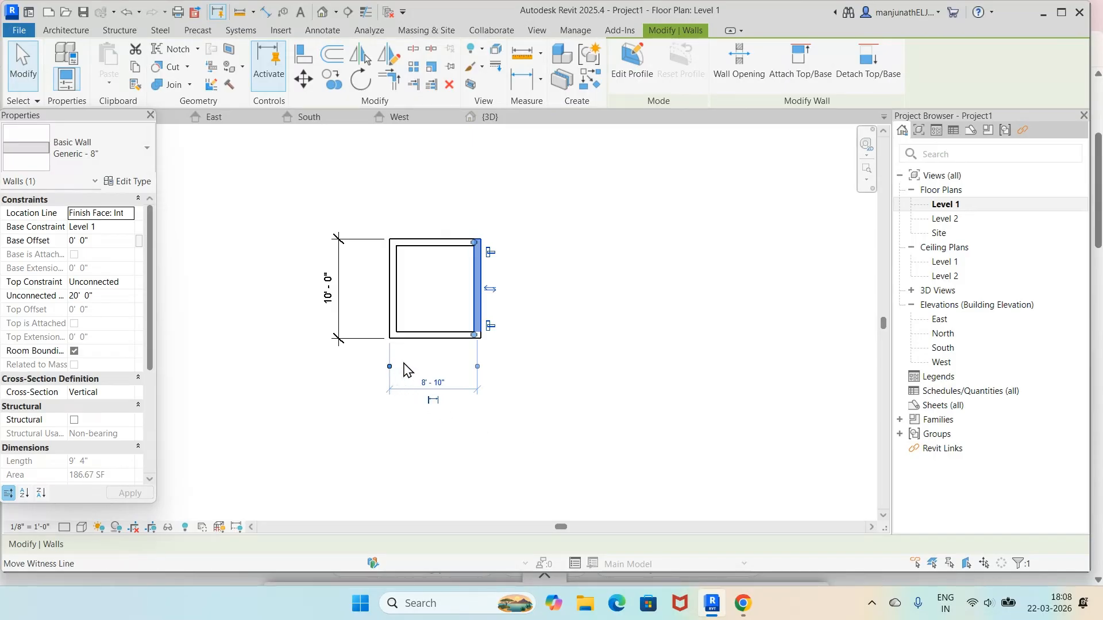
{"action": "left_click", "coordinate": [474, 369]}
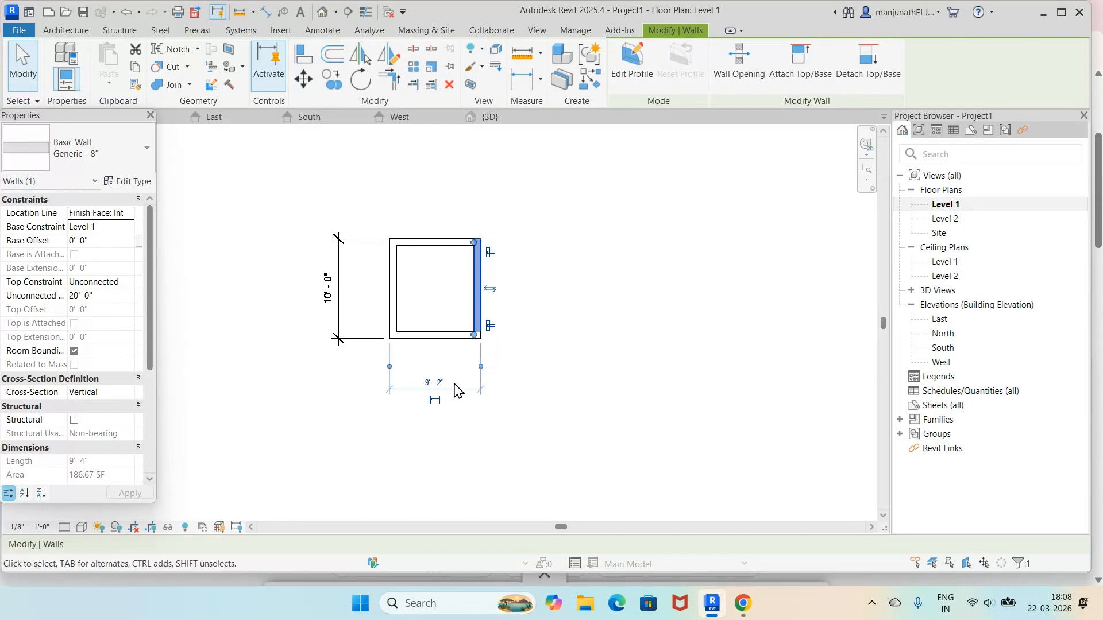
{"action": "left_click", "coordinate": [434, 383]}
{"action": "type", "text": "1"}
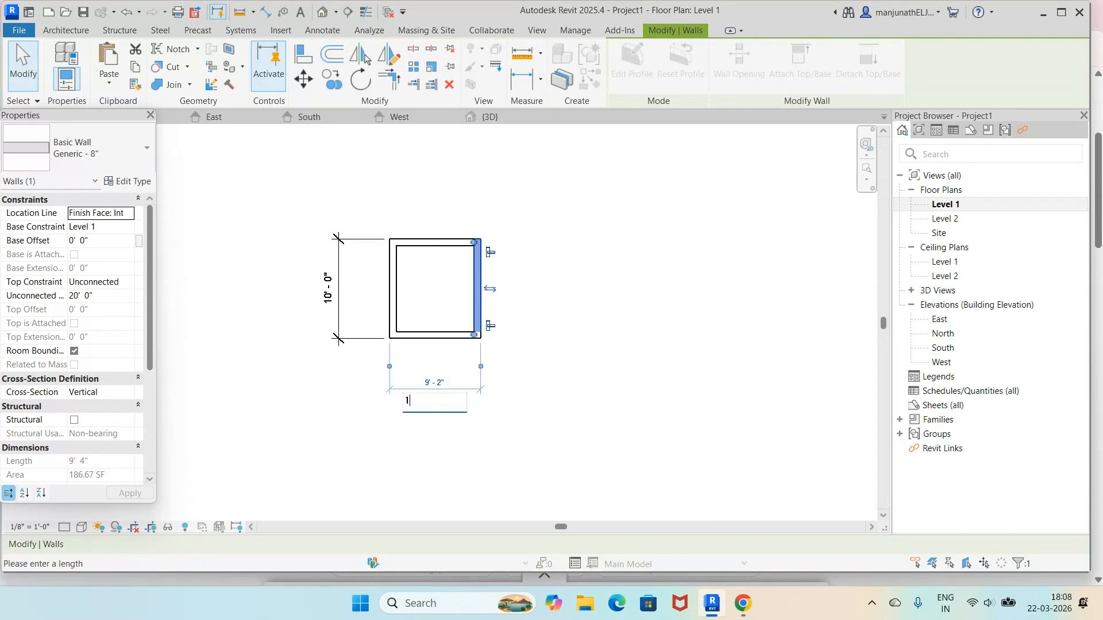
{"action": "type", "text": "0"}
{"action": "key", "text": "Return"}
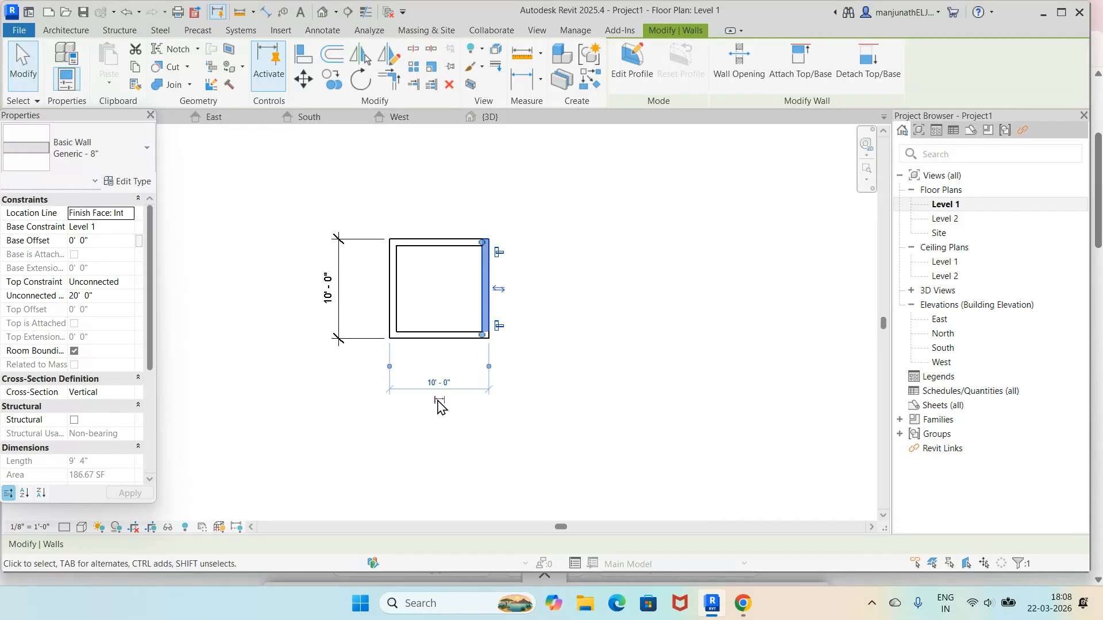
{"action": "left_click", "coordinate": [673, 312]}
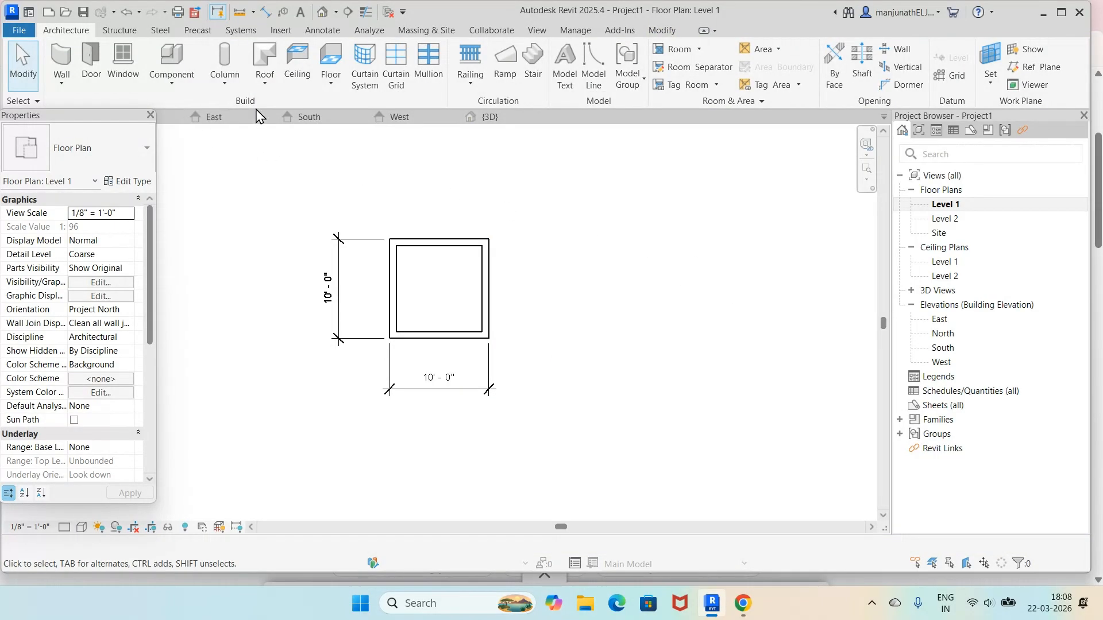
Draw a second rectangular room of Generic - 8" walls about 10'-6" wide and 10'-0" deep, right of the first room
{"action": "left_click", "coordinate": [61, 57]}
{"action": "left_click", "coordinate": [634, 52]}
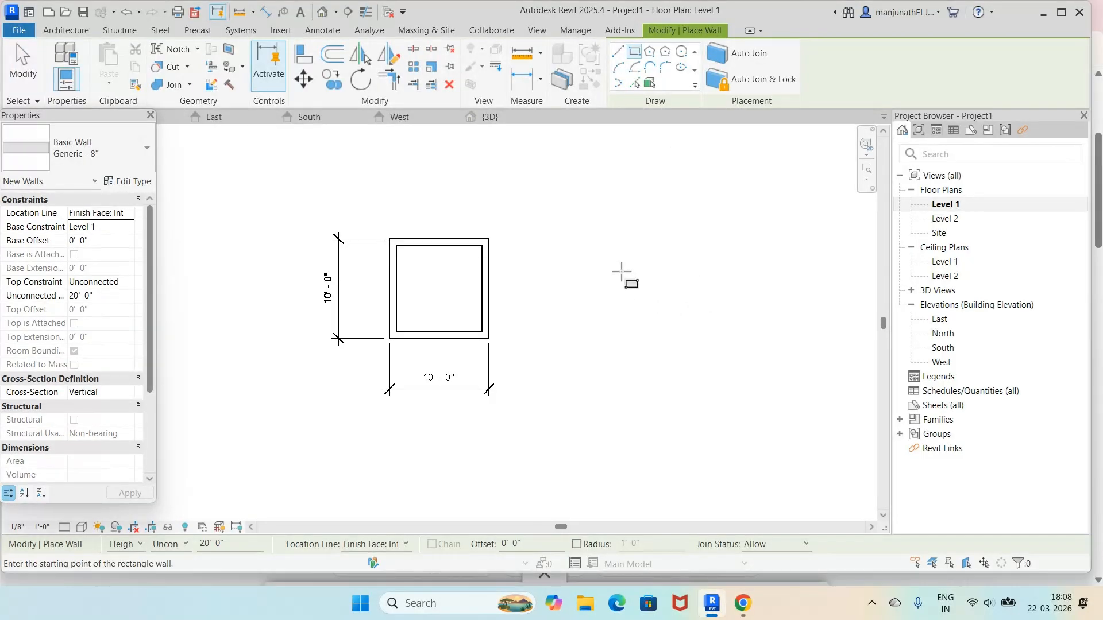
{"action": "left_click", "coordinate": [601, 245]}
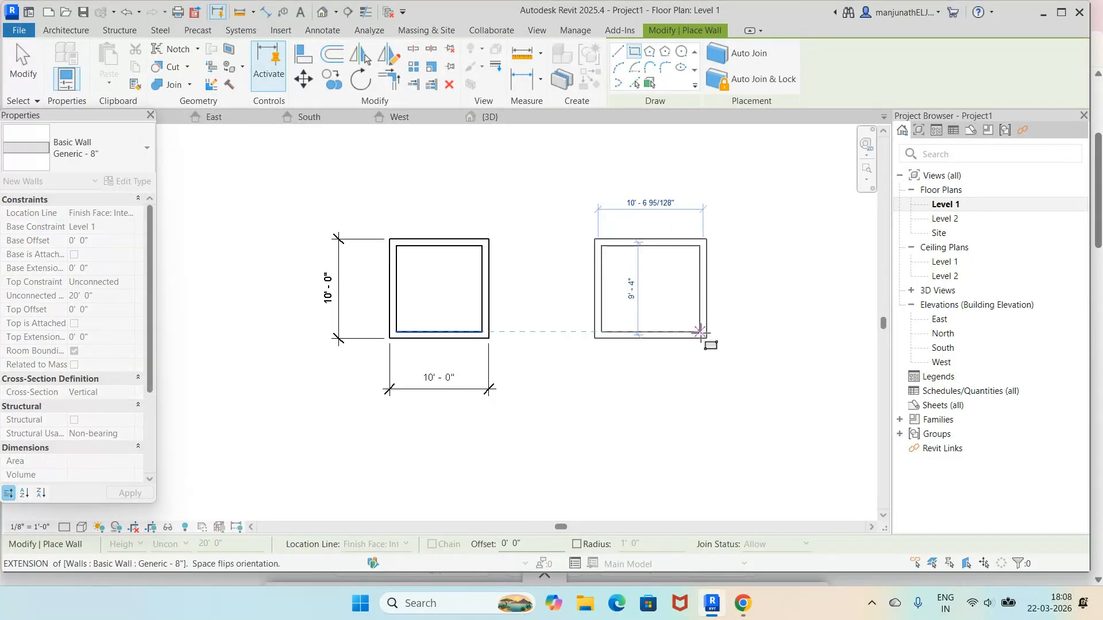
{"action": "left_click", "coordinate": [699, 342]}
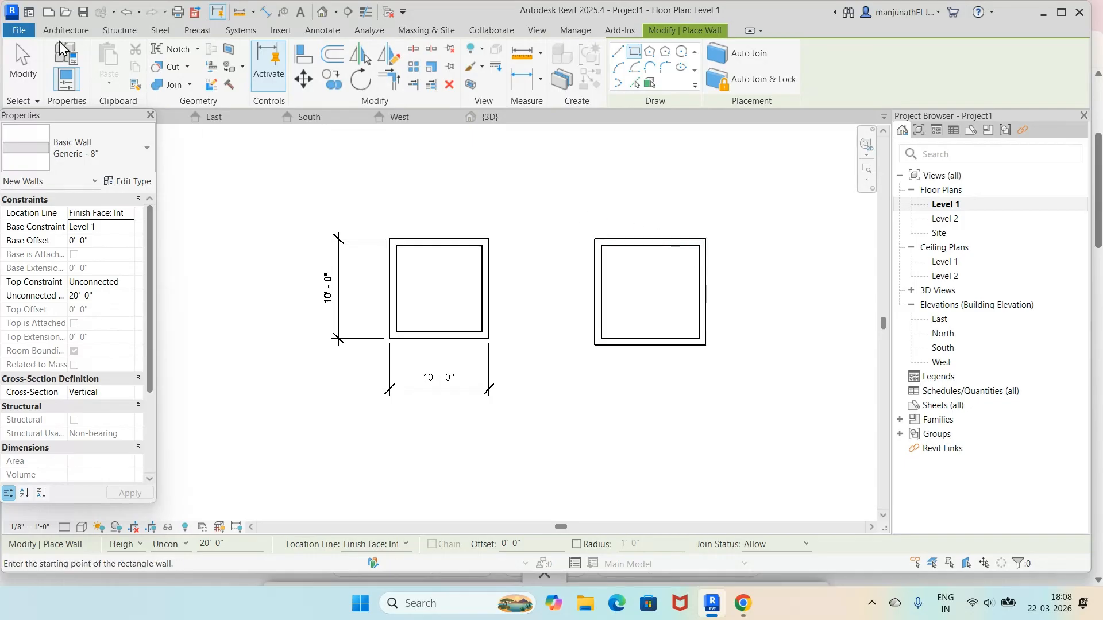
{"action": "left_click", "coordinate": [41, 58]}
Set the second room's depth between its inner wall faces to 10' by moving the upper wall, and make that dimension permanent
{"action": "left_click", "coordinate": [632, 246]}
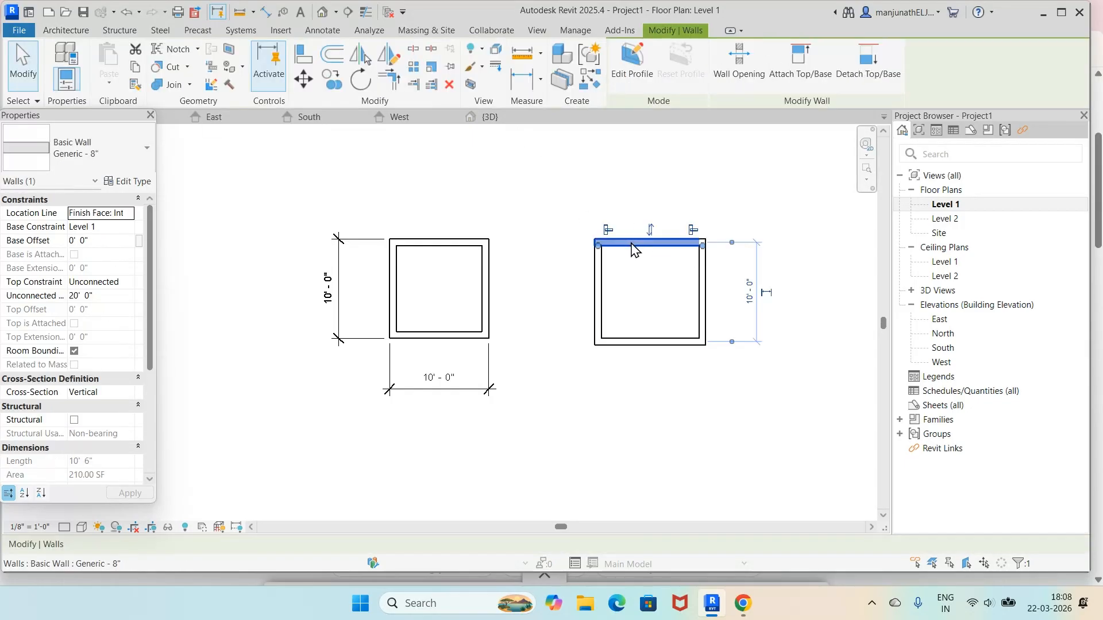
{"action": "left_click", "coordinate": [732, 343]}
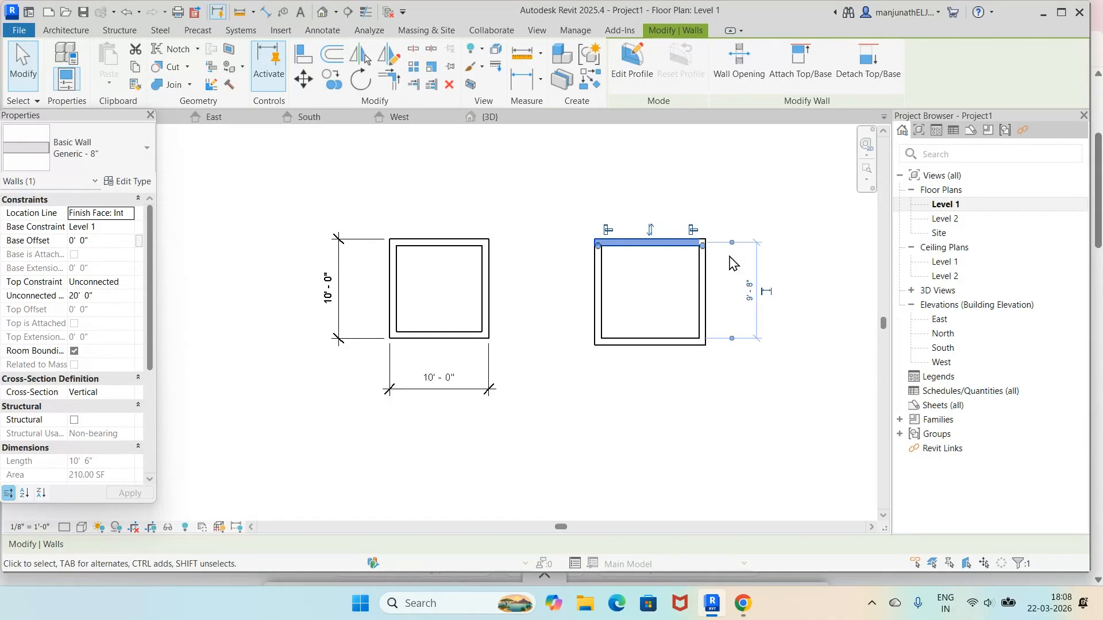
{"action": "left_click", "coordinate": [733, 243]}
{"action": "left_click", "coordinate": [750, 300]}
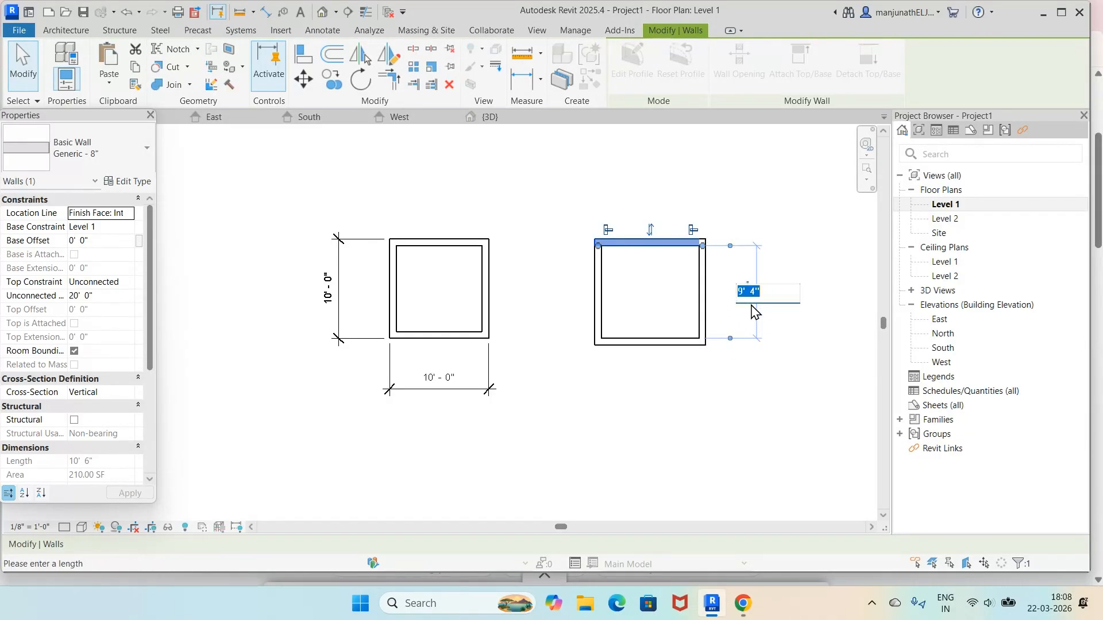
{"action": "type", "text": "10"}
{"action": "key", "text": "Return"}
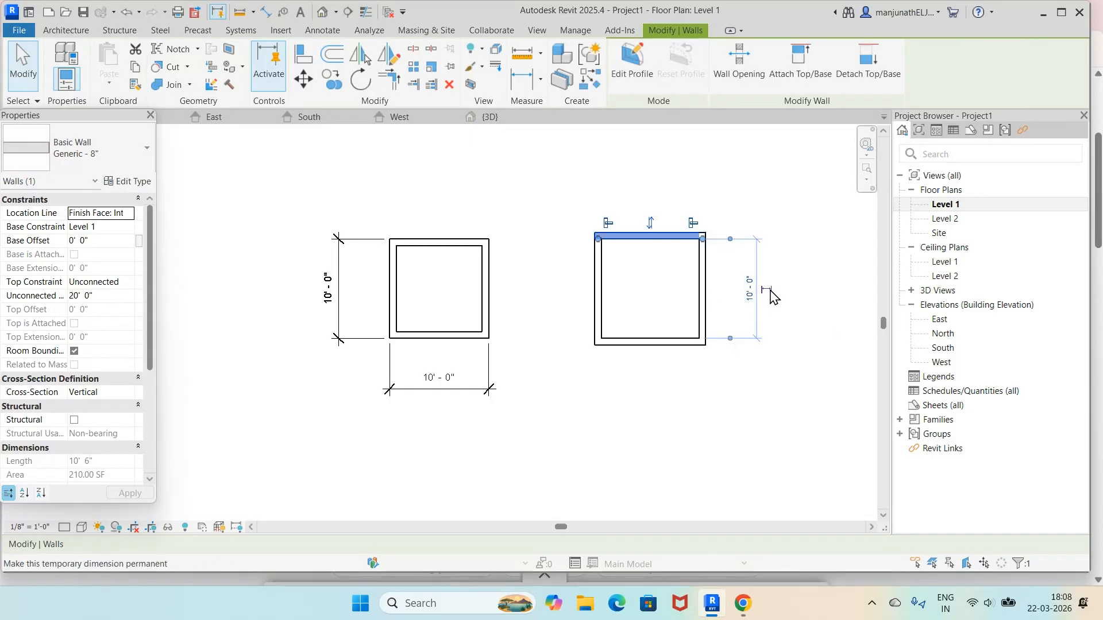
{"action": "left_click", "coordinate": [756, 406]}
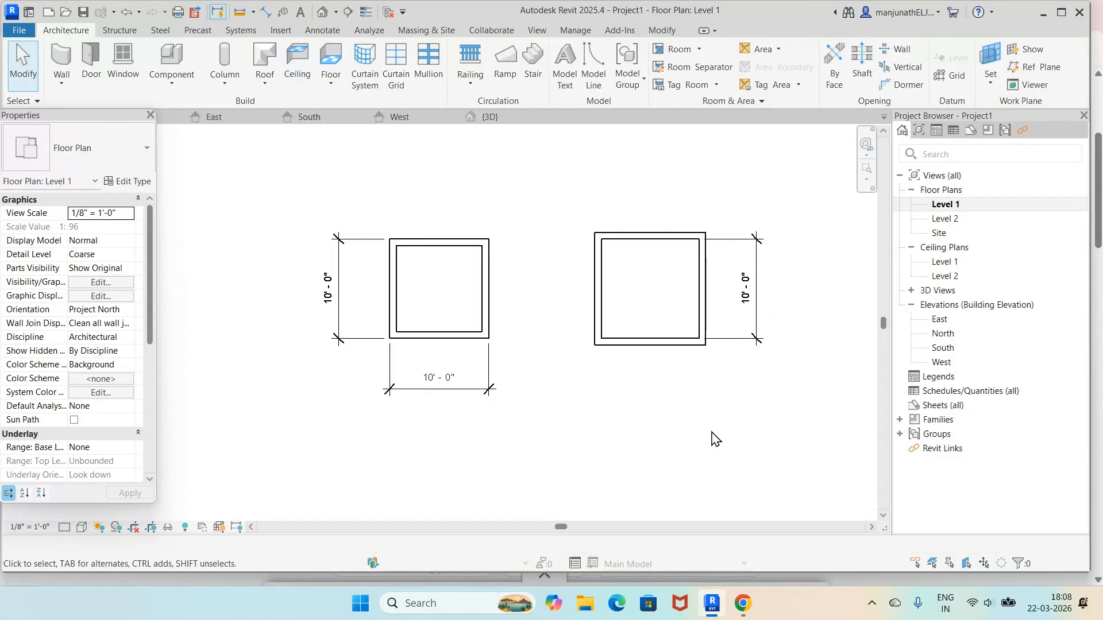
Set the second room's width between its inner wall faces to 10' by moving the right wall, and make that dimension permanent
{"action": "left_click", "coordinate": [653, 343]}
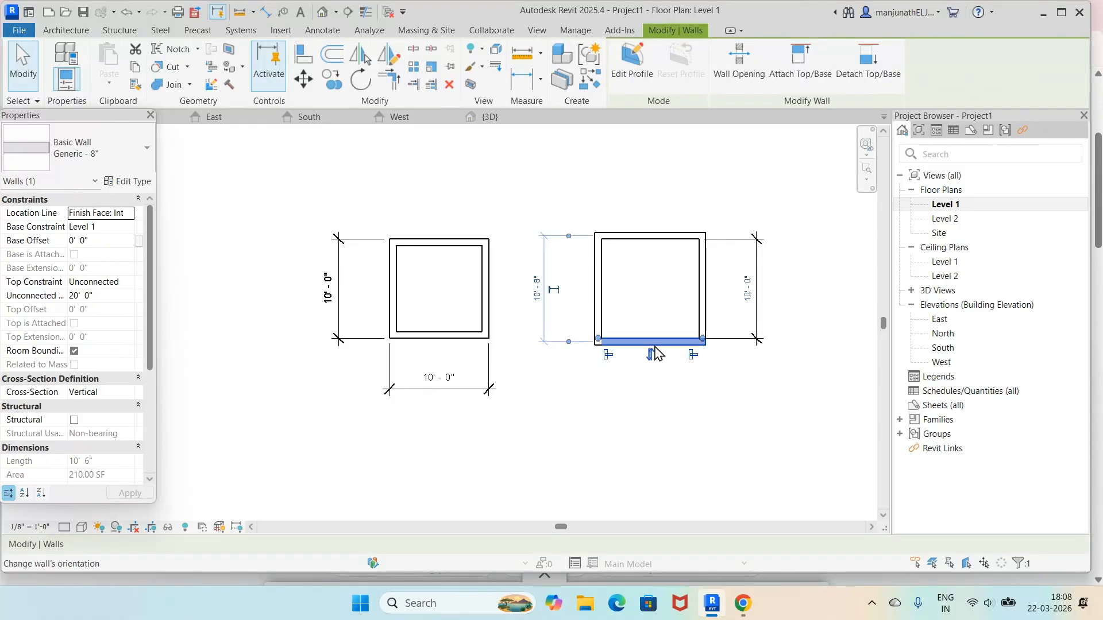
{"action": "left_click", "coordinate": [561, 407]}
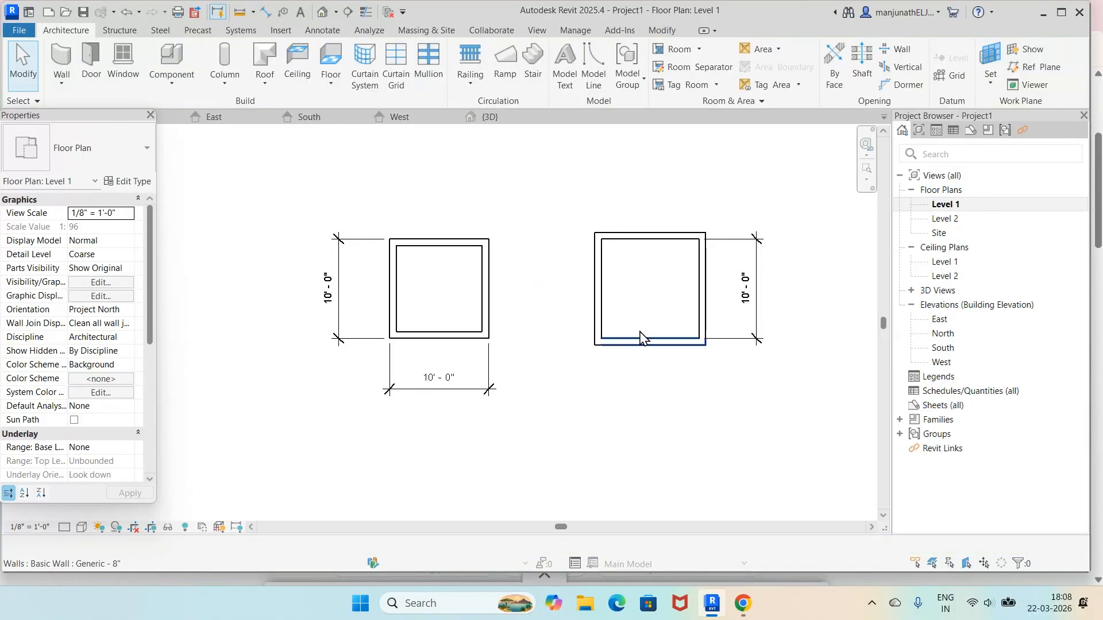
{"action": "left_click", "coordinate": [702, 288]}
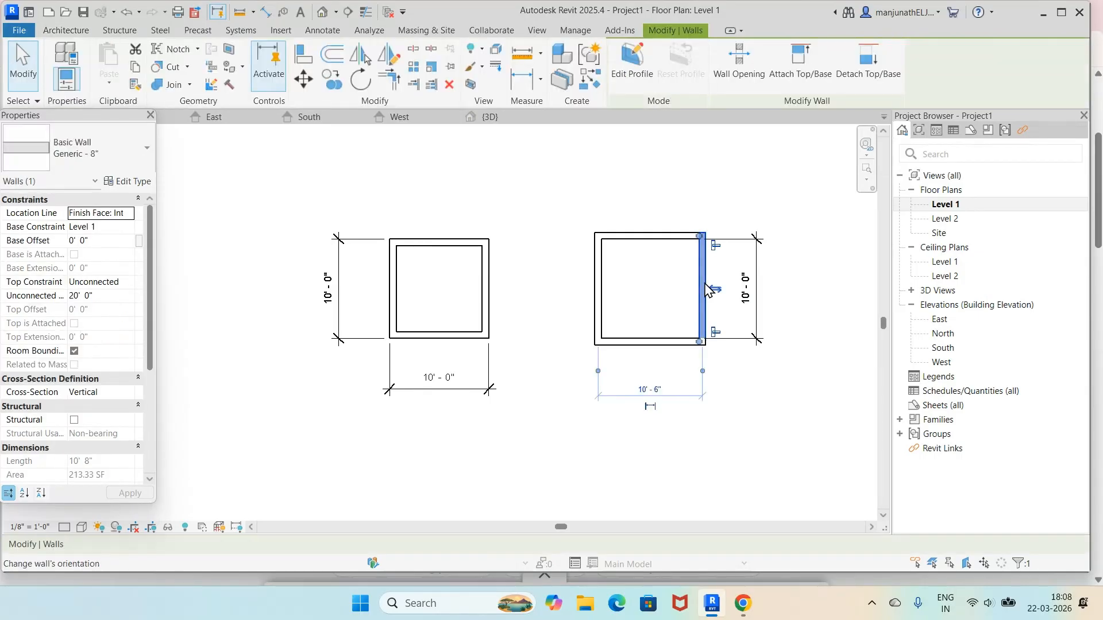
{"action": "left_click", "coordinate": [702, 372]}
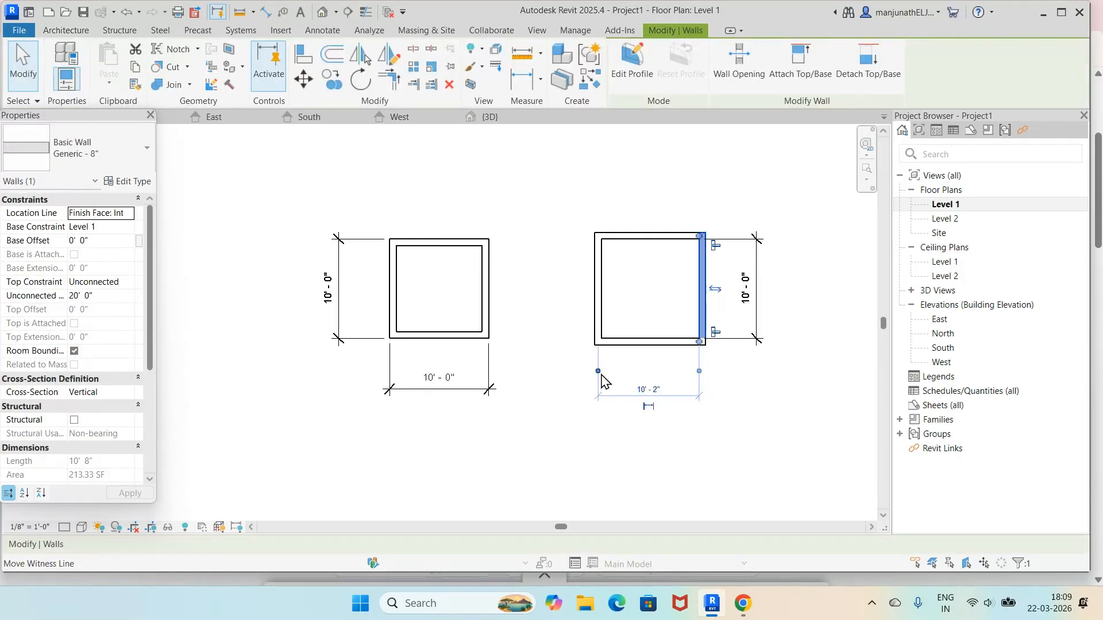
{"action": "left_click", "coordinate": [599, 371]}
{"action": "left_click", "coordinate": [635, 393]}
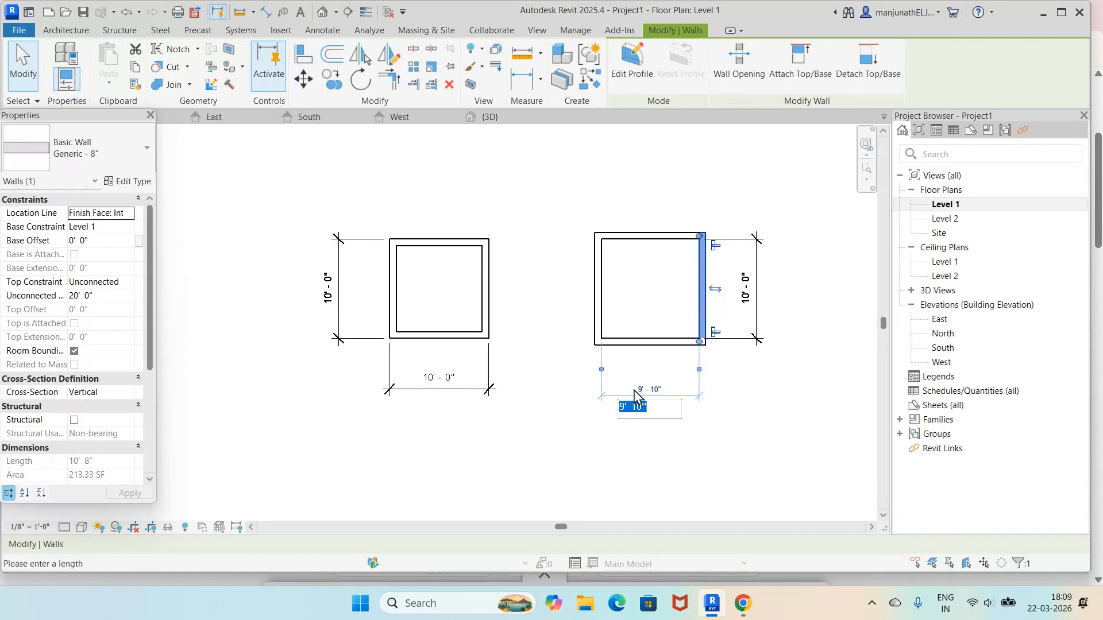
{"action": "type", "text": "1"}
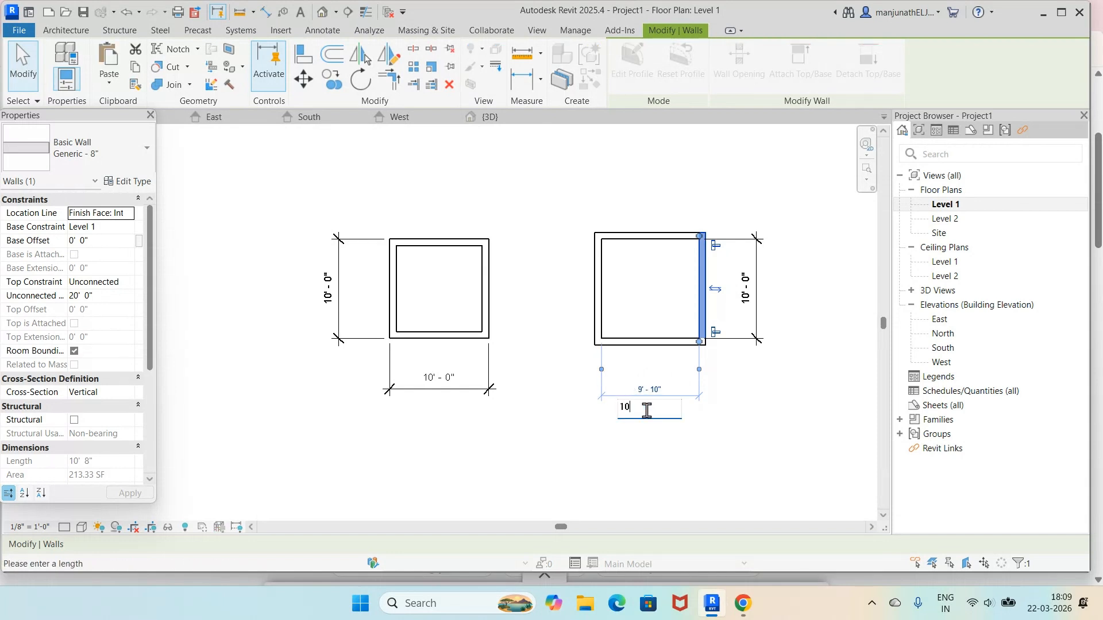
{"action": "type", "text": "0"}
{"action": "key", "text": "Return"}
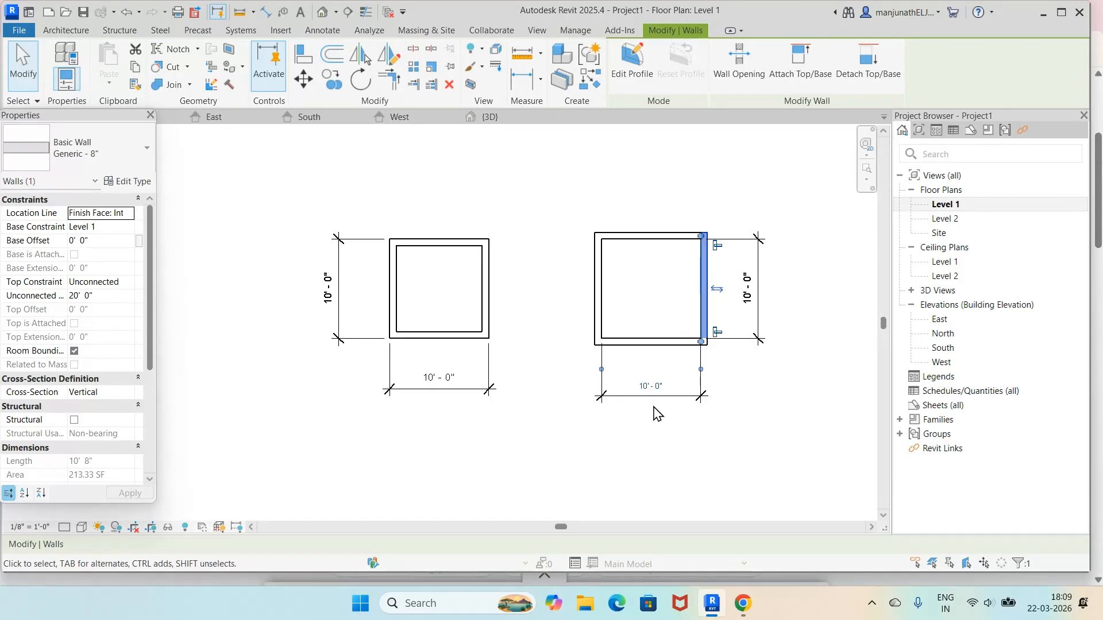
{"action": "left_click", "coordinate": [714, 432]}
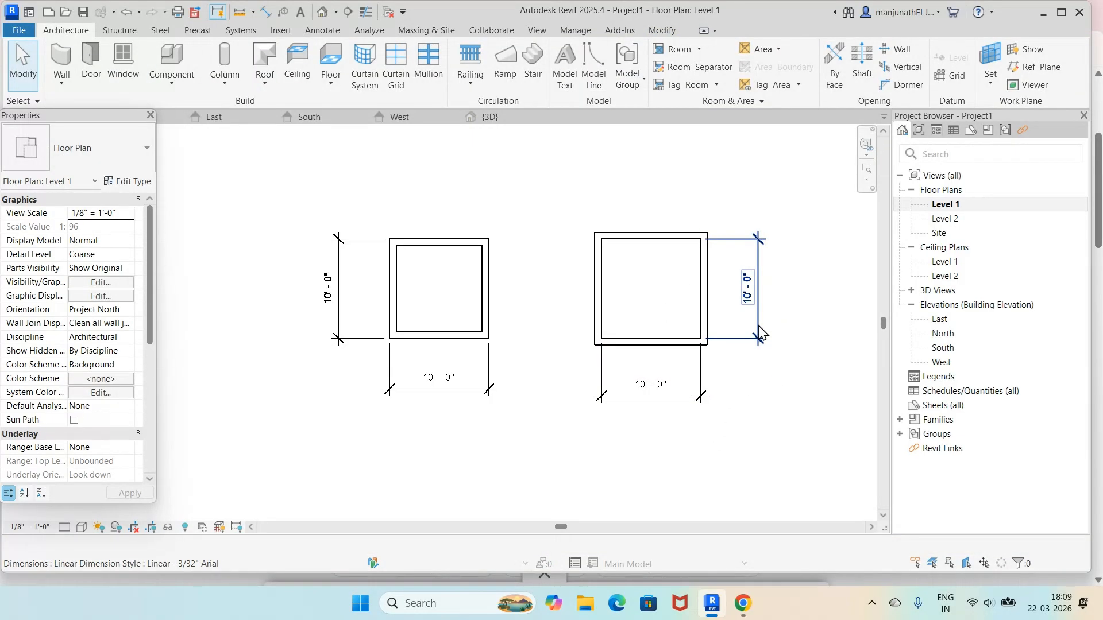
Draw a third rectangular room of Generic - 8" walls about 8'-0" wide and 8'-6" deep below the two dimensioned rooms
{"action": "scroll", "coordinate": [769, 340], "scroll_direction": "down", "scroll_amount": 7}
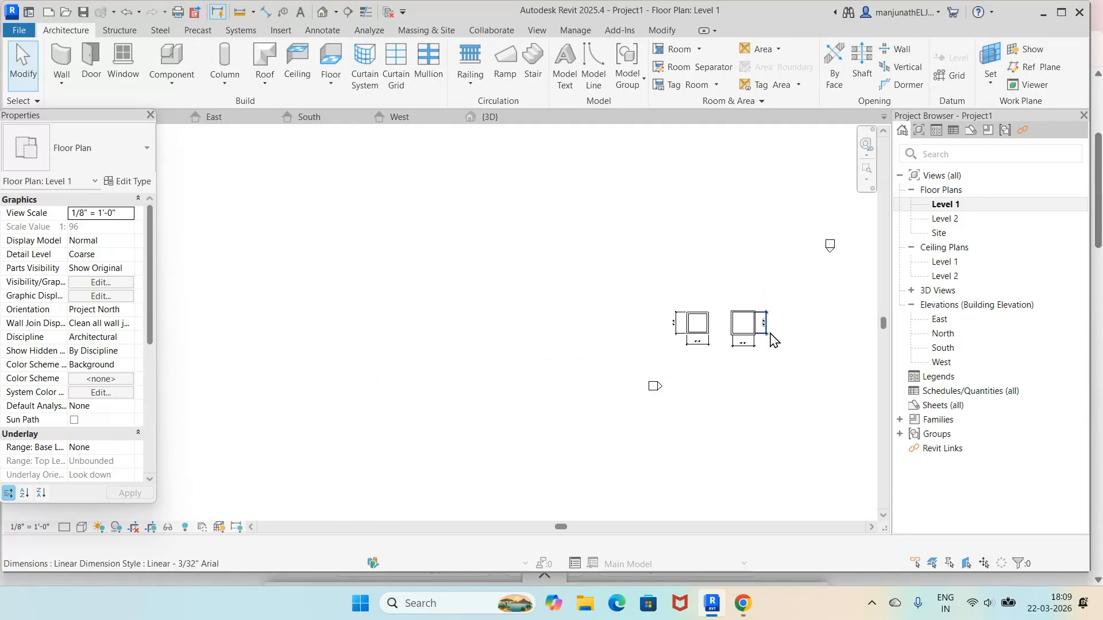
{"action": "scroll", "coordinate": [807, 385], "scroll_direction": "up", "scroll_amount": 4}
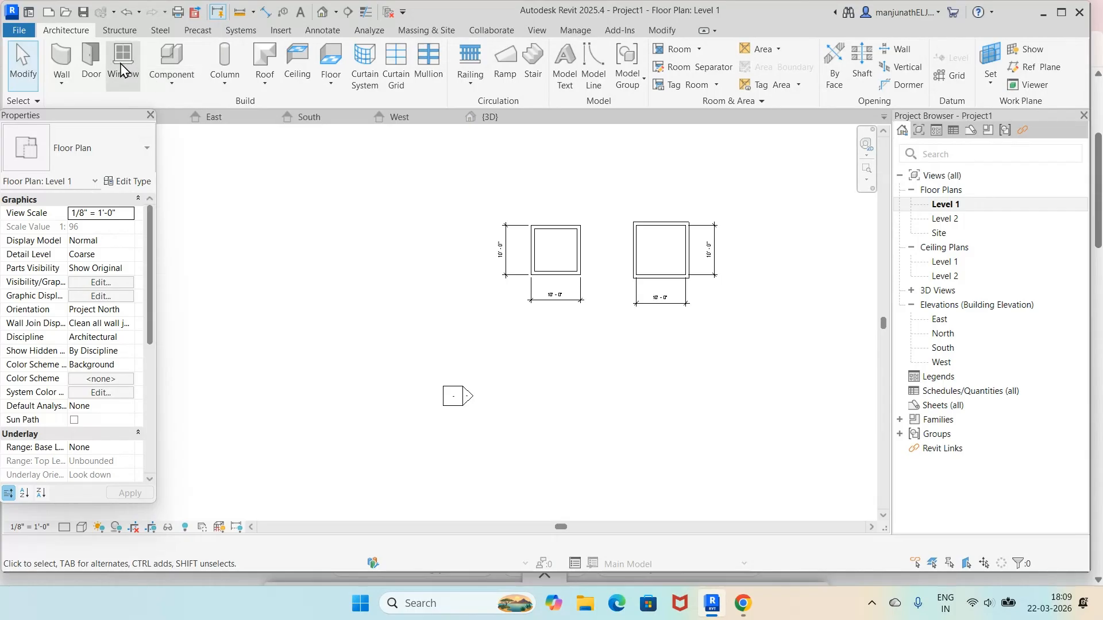
{"action": "left_click", "coordinate": [61, 57]}
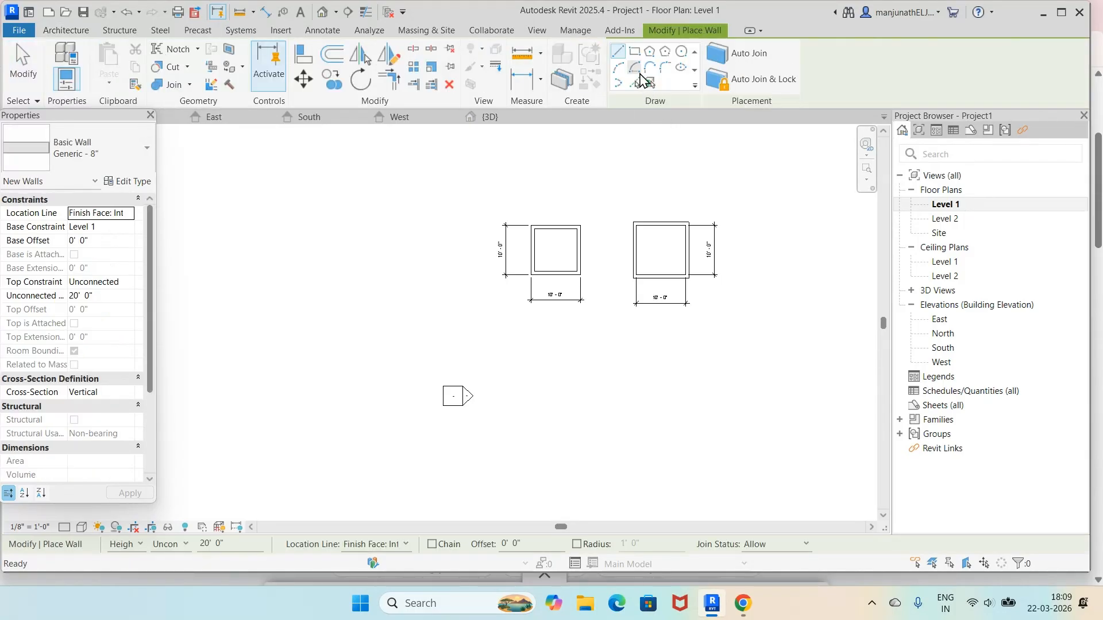
{"action": "left_click", "coordinate": [634, 51]}
{"action": "left_click", "coordinate": [589, 339]}
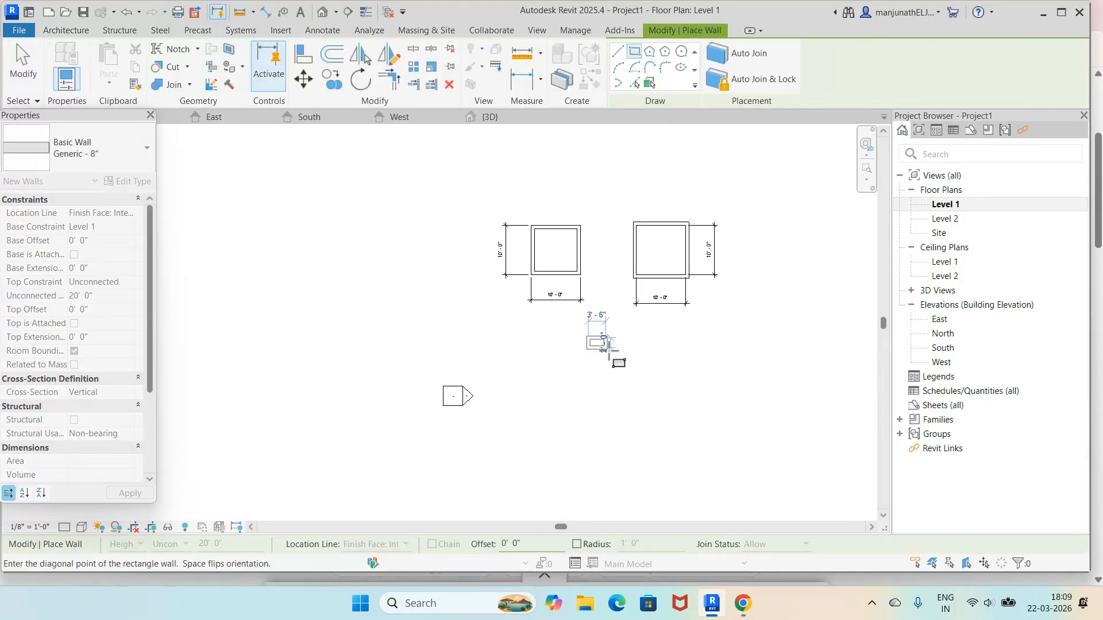
{"action": "left_click", "coordinate": [628, 380]}
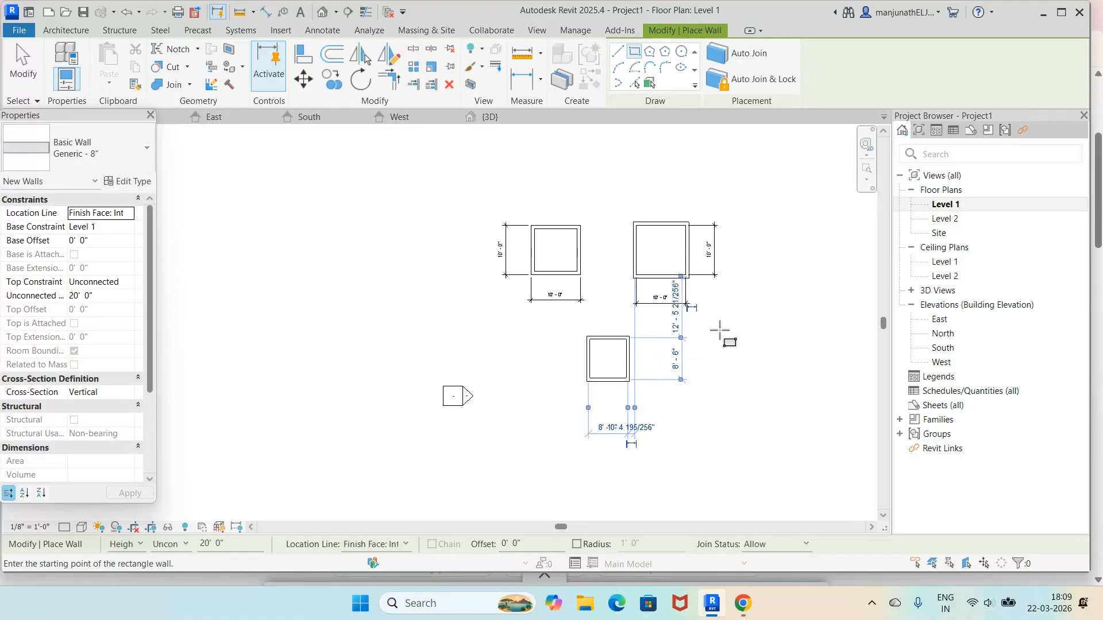
{"action": "key", "text": "Escape"}
{"action": "key", "text": "Escape"}
Set the third room's width between its wall centerlines to 10' by moving the right wall
{"action": "scroll", "coordinate": [646, 385], "scroll_direction": "up", "scroll_amount": 4}
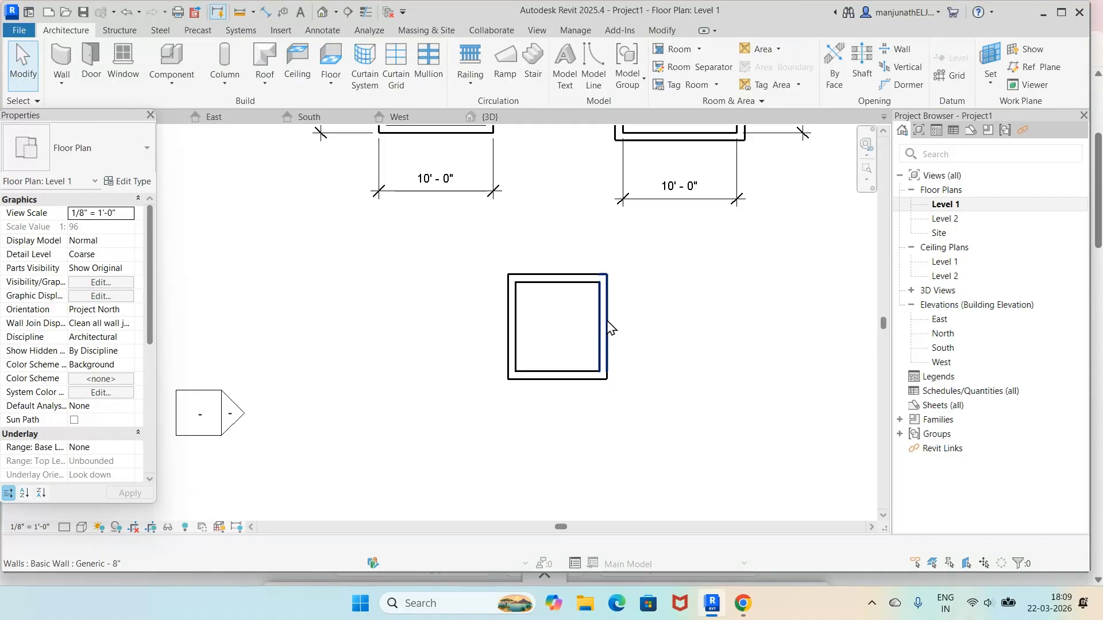
{"action": "left_click", "coordinate": [604, 321]}
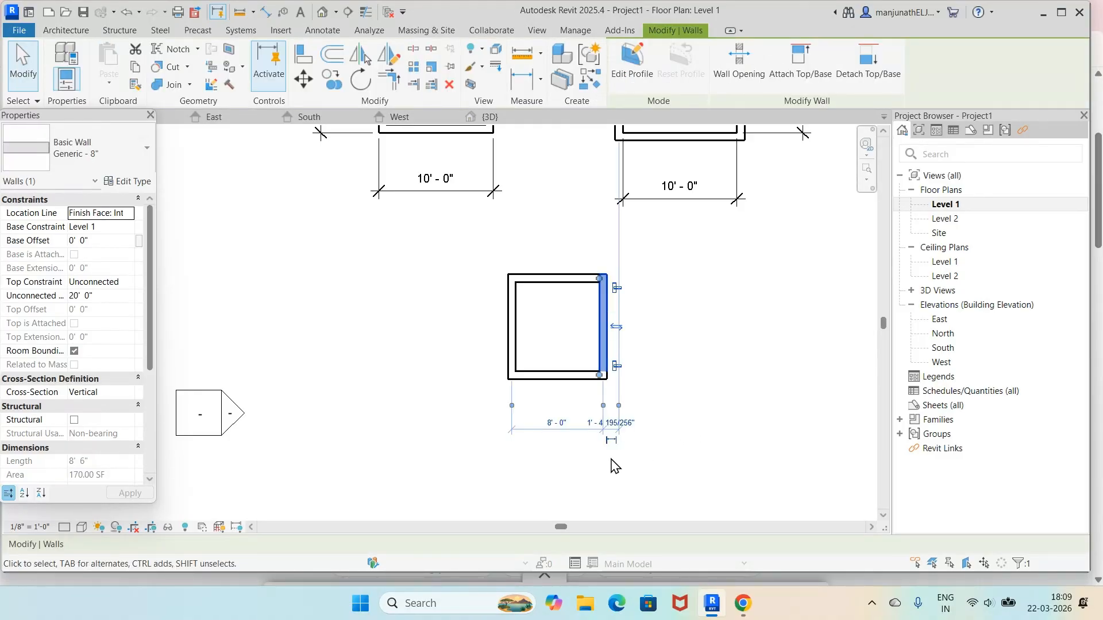
{"action": "left_click", "coordinate": [555, 424]}
{"action": "type", "text": "10"}
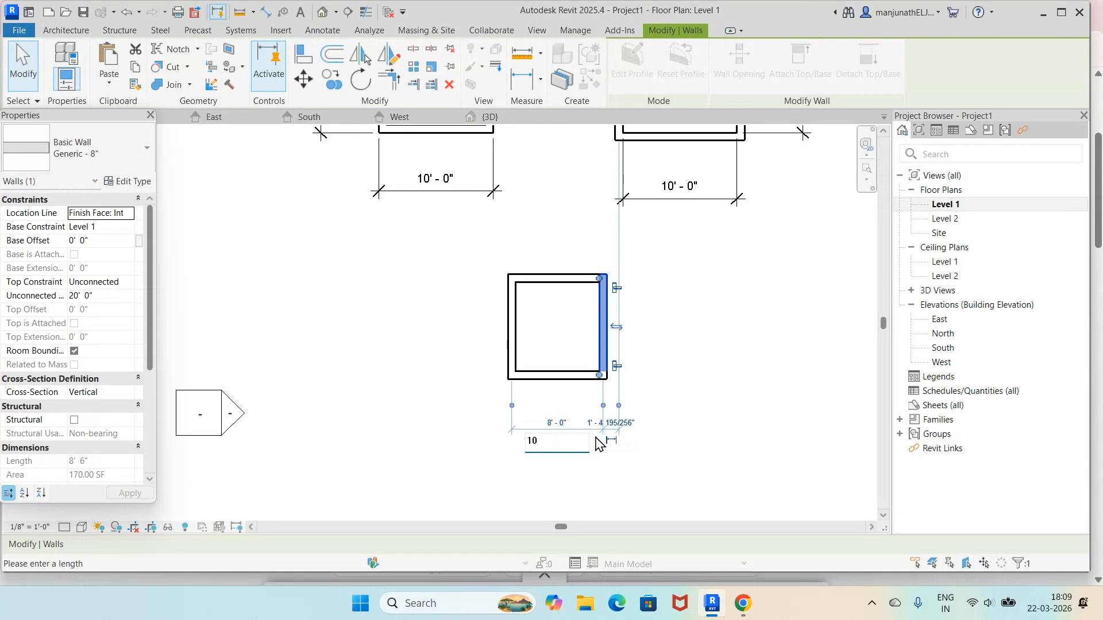
{"action": "key", "text": "Return"}
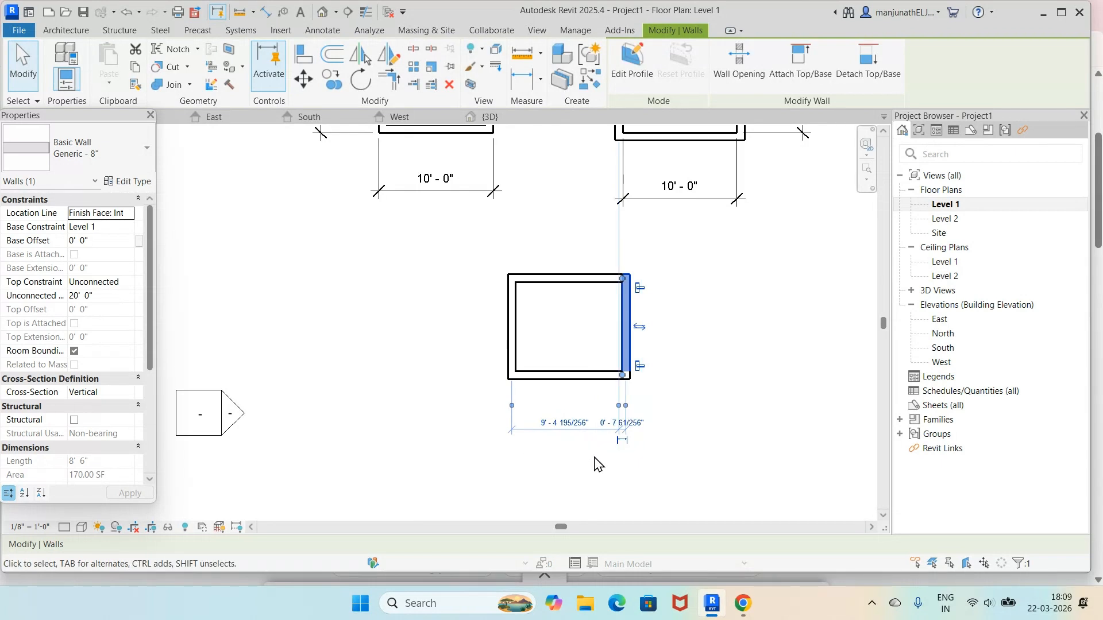
{"action": "left_click", "coordinate": [702, 363]}
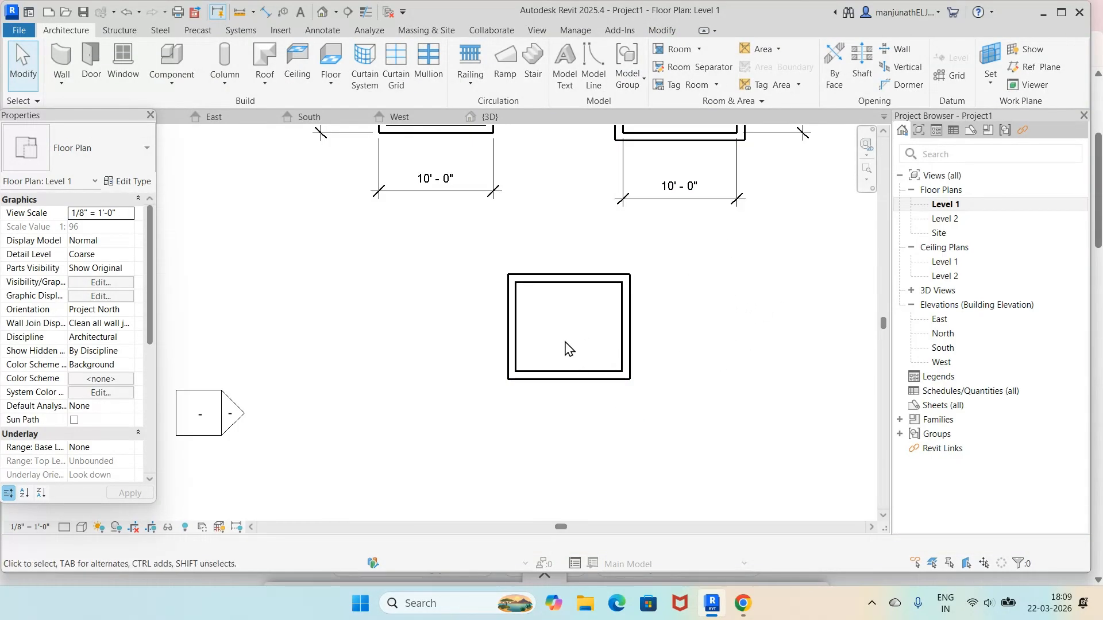
Select the third room's right wall to check the temporary dimension of the room's width between wall centerlines
{"action": "left_click", "coordinate": [626, 357]}
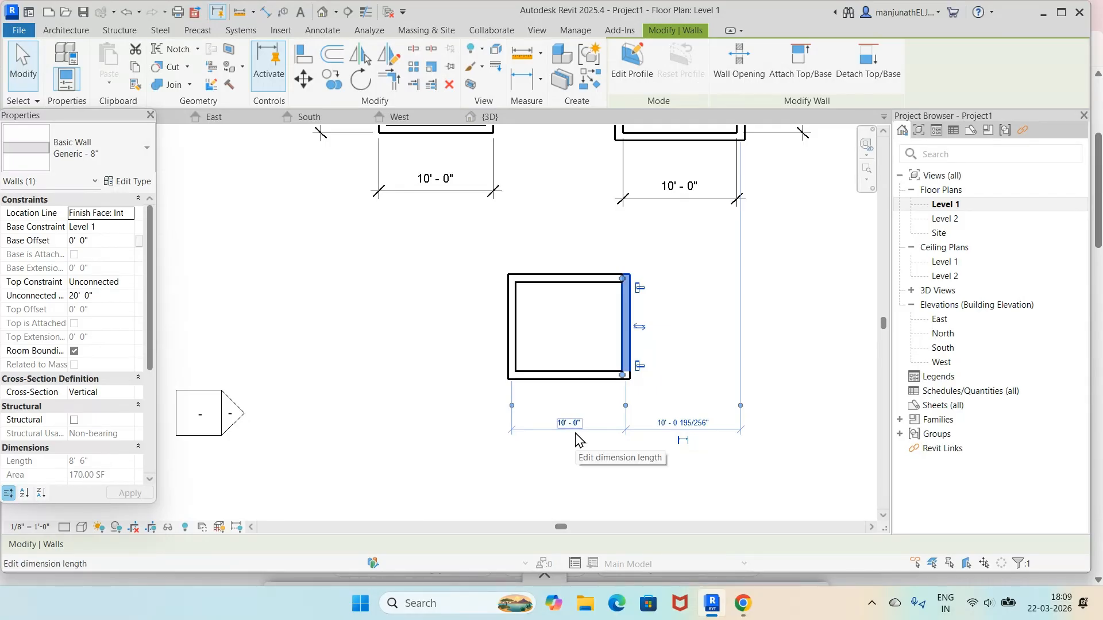
{"action": "key", "text": "Escape"}
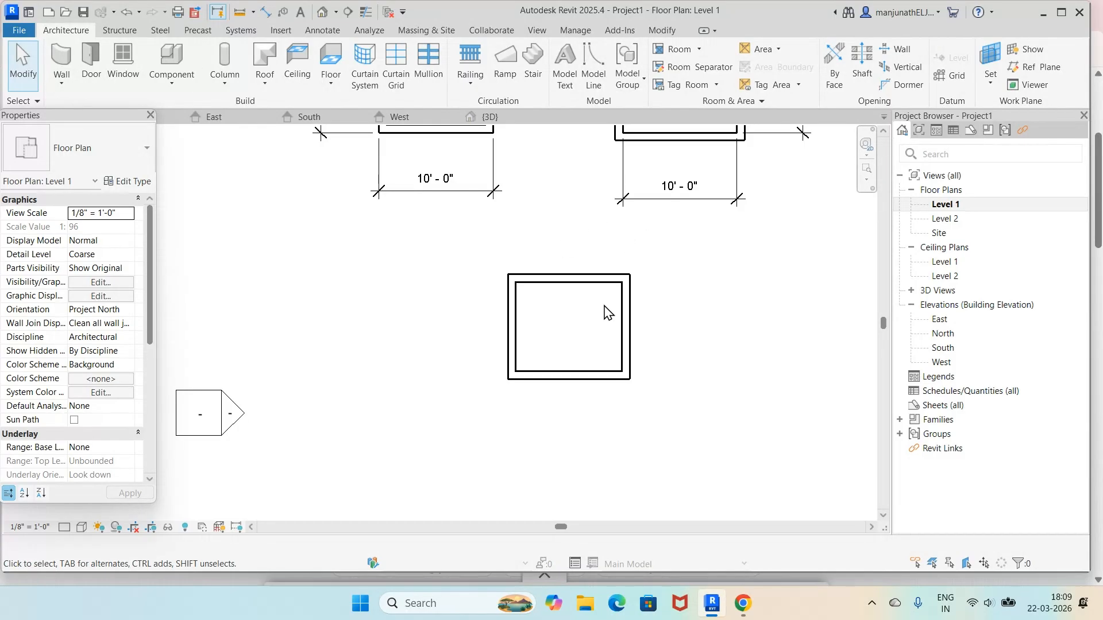
{"action": "left_click", "coordinate": [625, 339]}
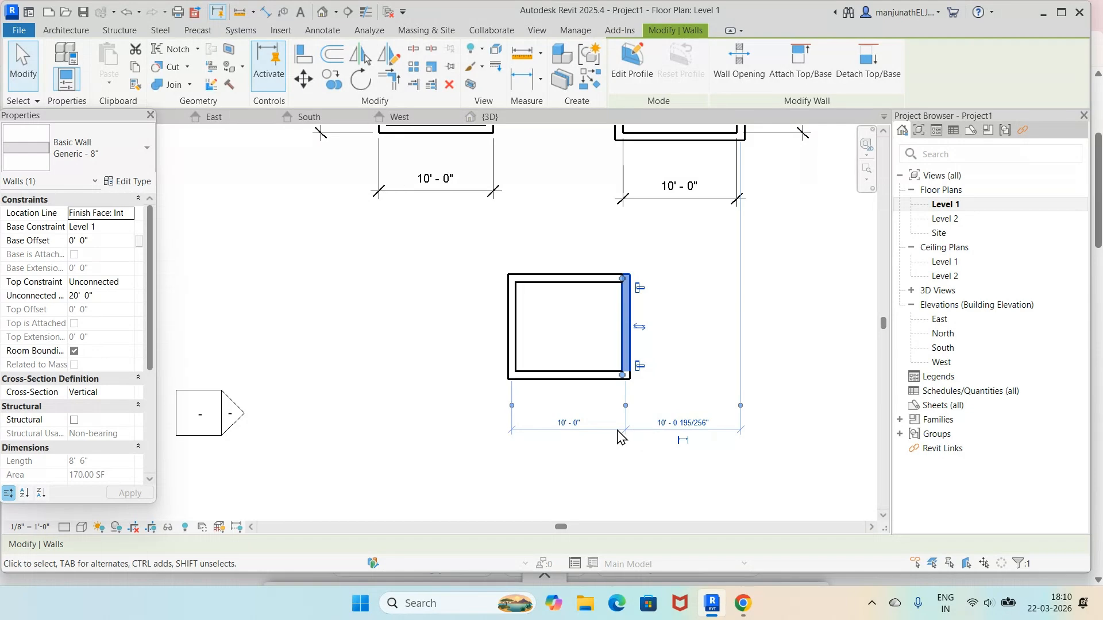
Make the third room's horizontal dimensions permanent and delete the resulting dimension string
{"action": "left_click", "coordinate": [683, 441]}
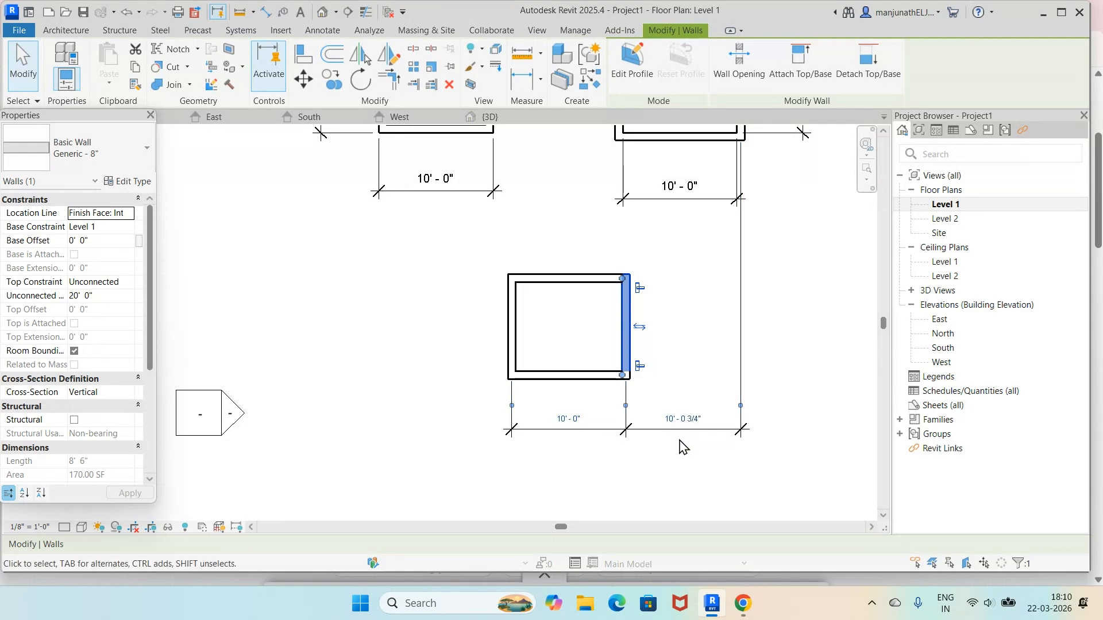
{"action": "left_click", "coordinate": [785, 344]}
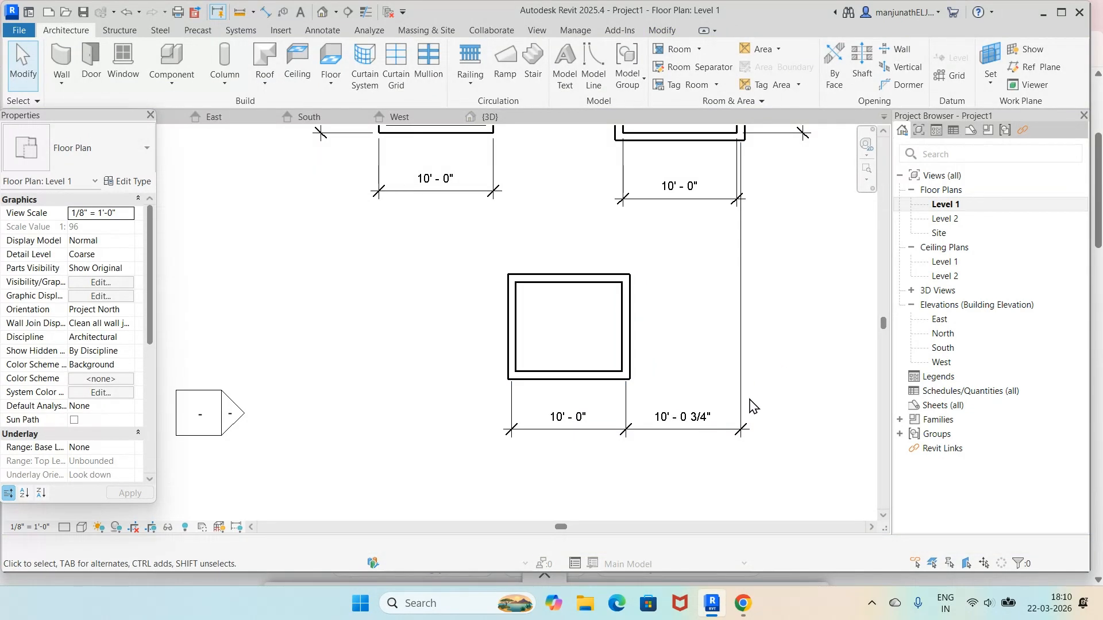
{"action": "left_click", "coordinate": [710, 436]}
{"action": "key", "text": "Delete"}
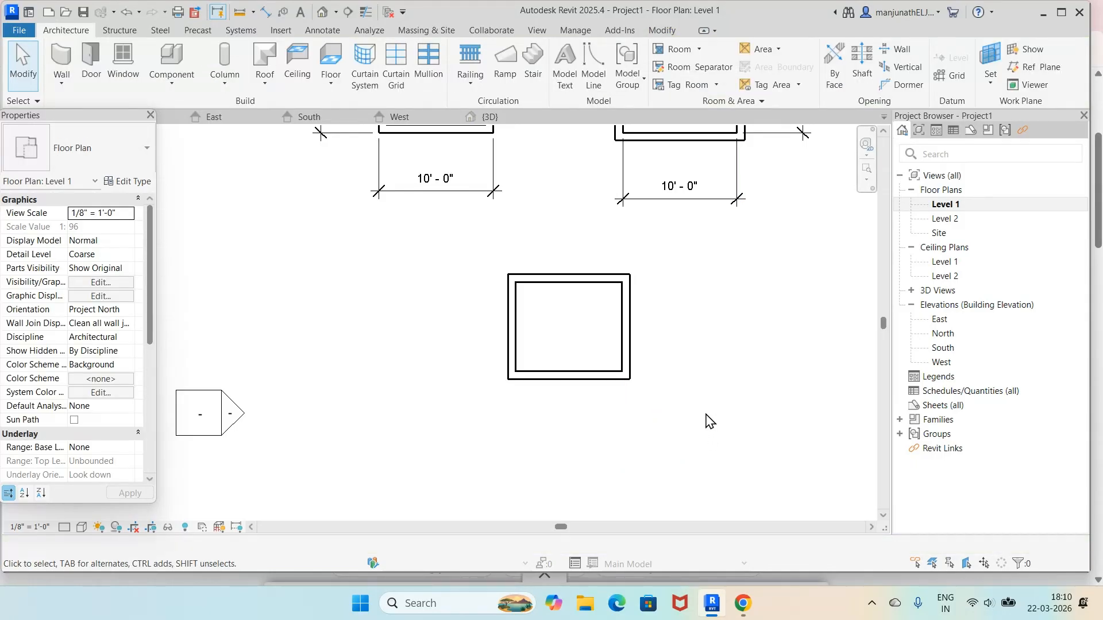
Set the third room's depth between its wall centerlines to 10' by moving the lower wall, and make that dimension permanent
{"action": "left_click", "coordinate": [607, 380]}
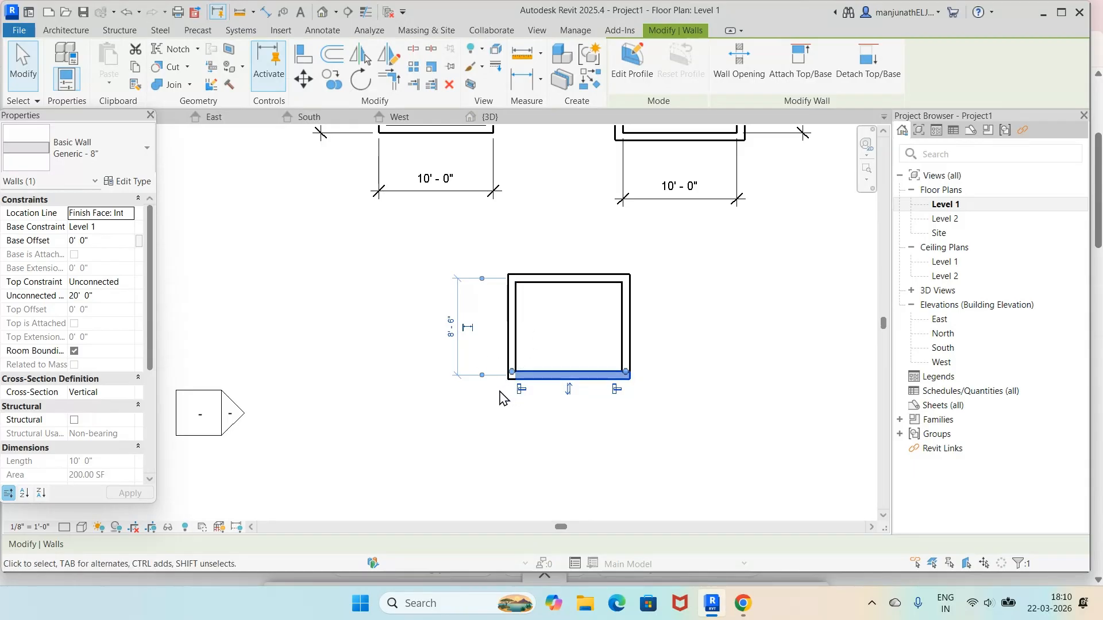
{"action": "left_click", "coordinate": [452, 332]}
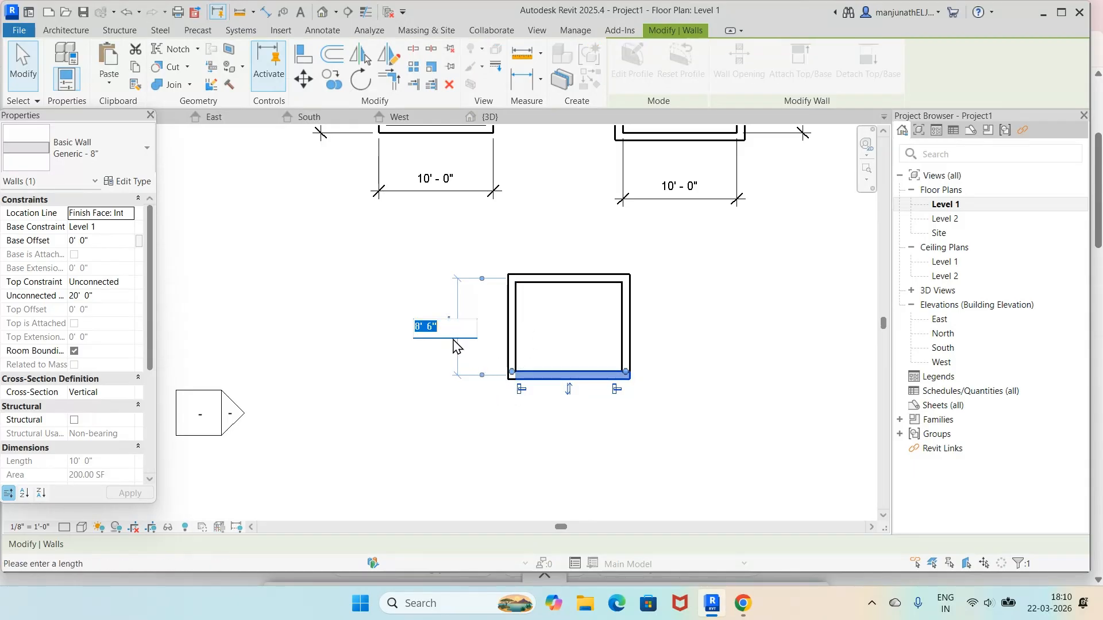
{"action": "type", "text": "10"}
{"action": "key", "text": "Return"}
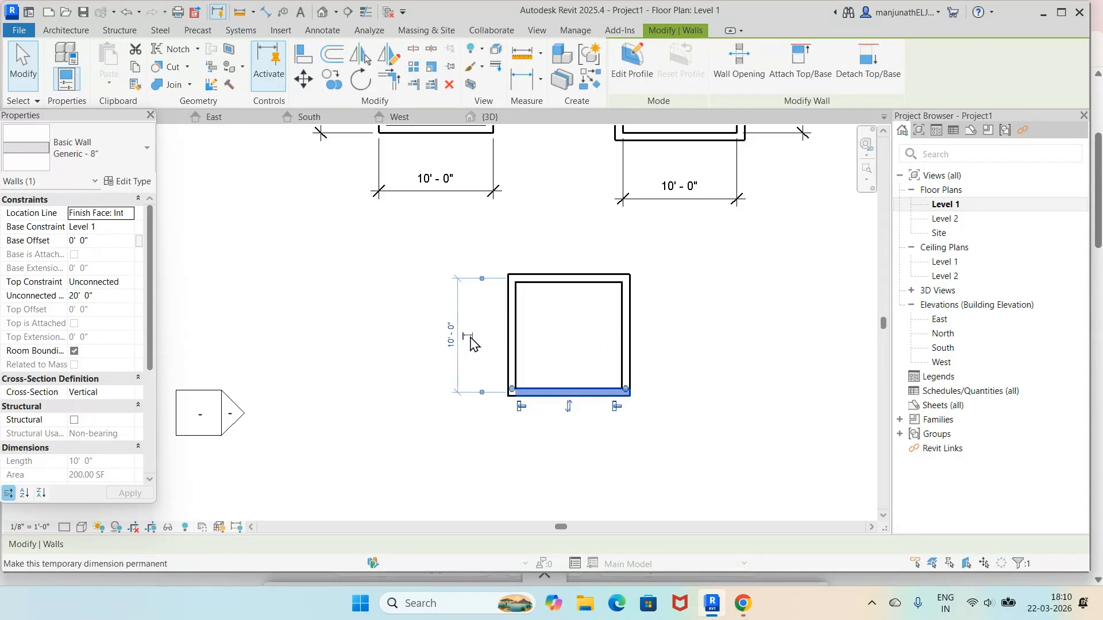
{"action": "left_click", "coordinate": [468, 336]}
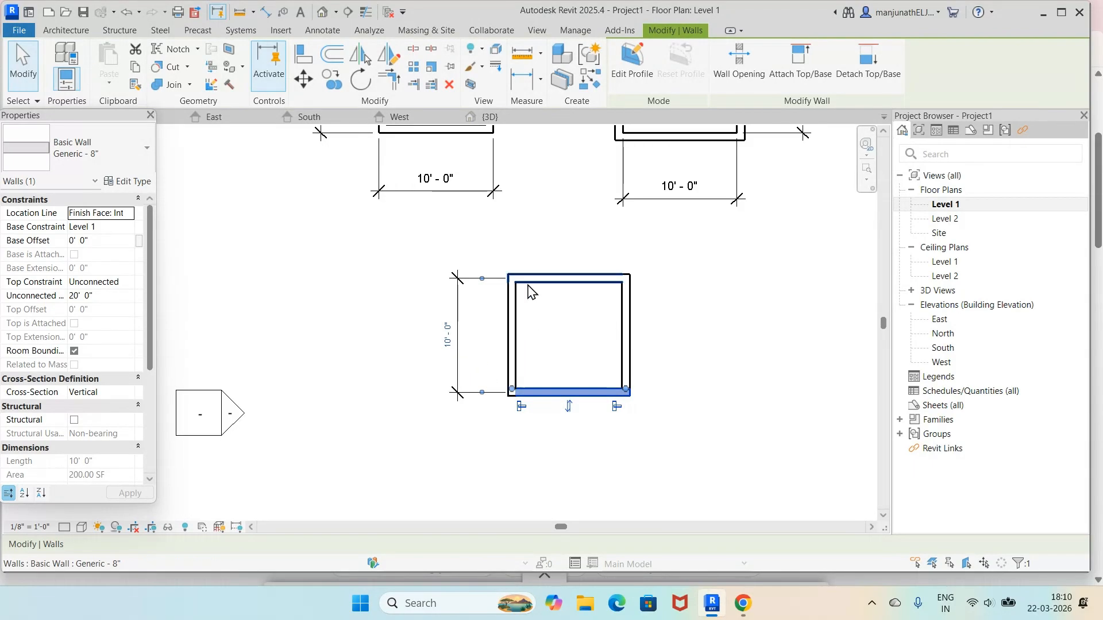
{"action": "left_click", "coordinate": [692, 306]}
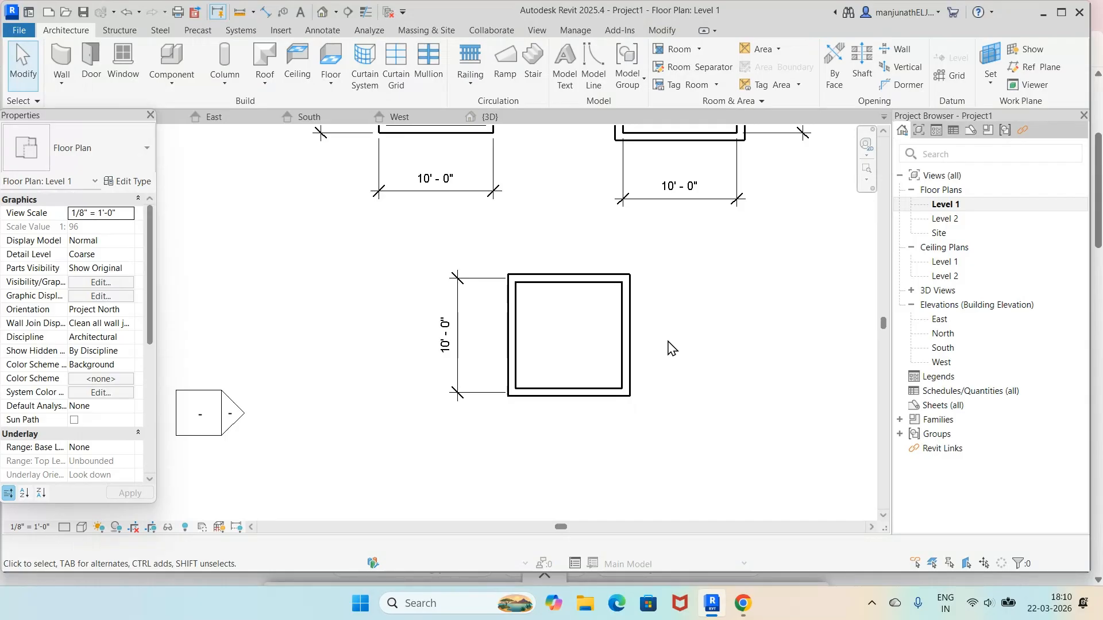
Flip the orientation of the third room's lower wall and flip it back
{"action": "left_click", "coordinate": [547, 402]}
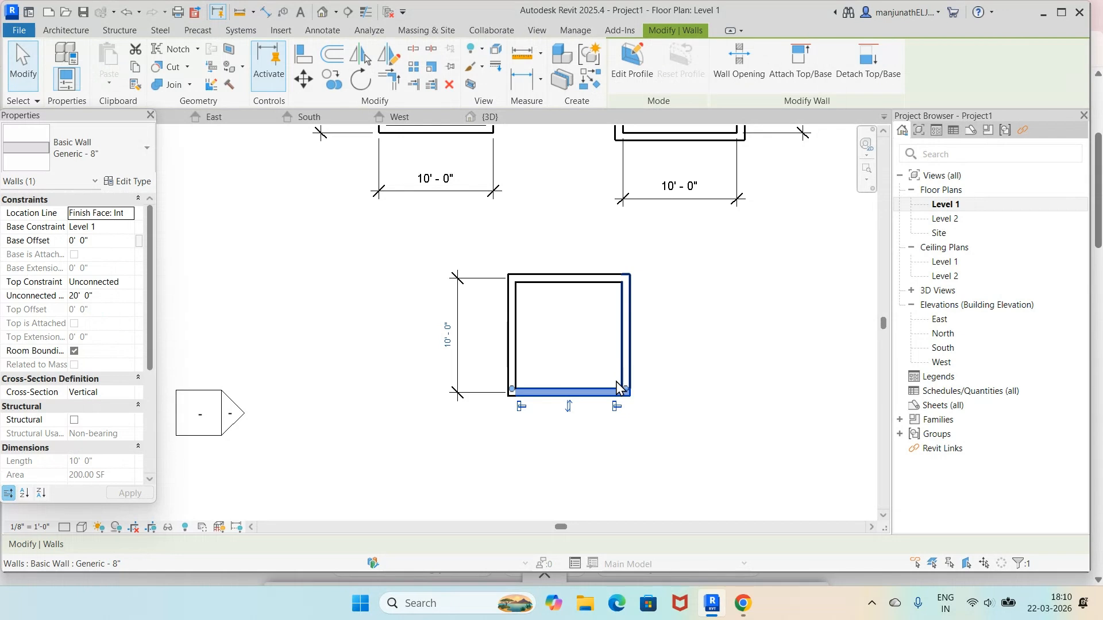
{"action": "left_click", "coordinate": [569, 406]}
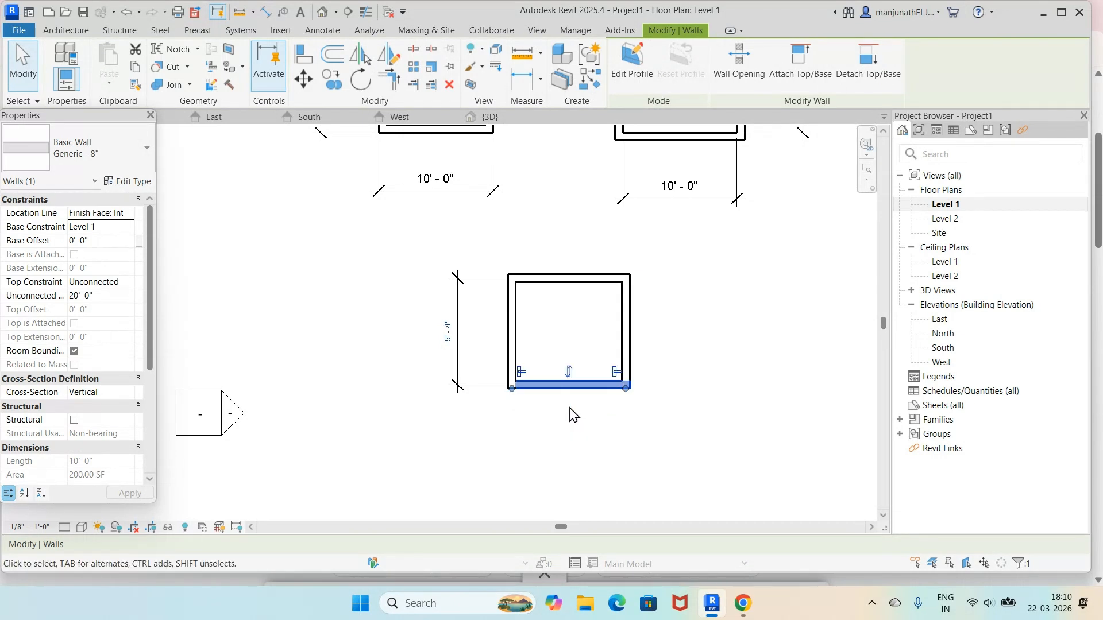
{"action": "left_click", "coordinate": [569, 372]}
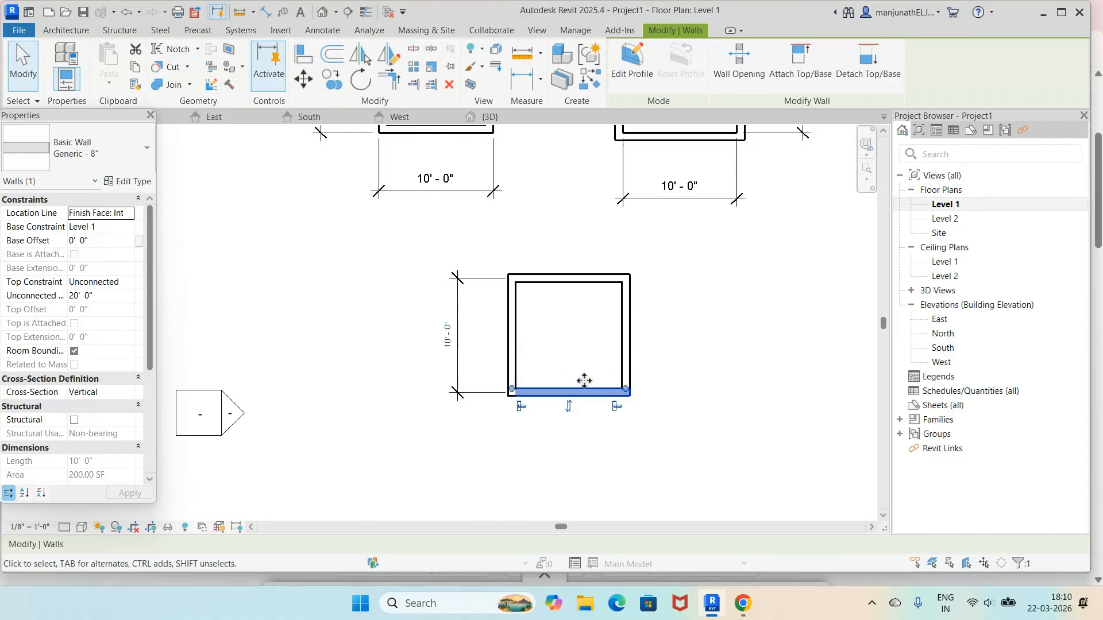
{"action": "left_click", "coordinate": [556, 362]}
Select the third room's left wall to check the temporary width dimension between wall centerlines
{"action": "left_click", "coordinate": [512, 345]}
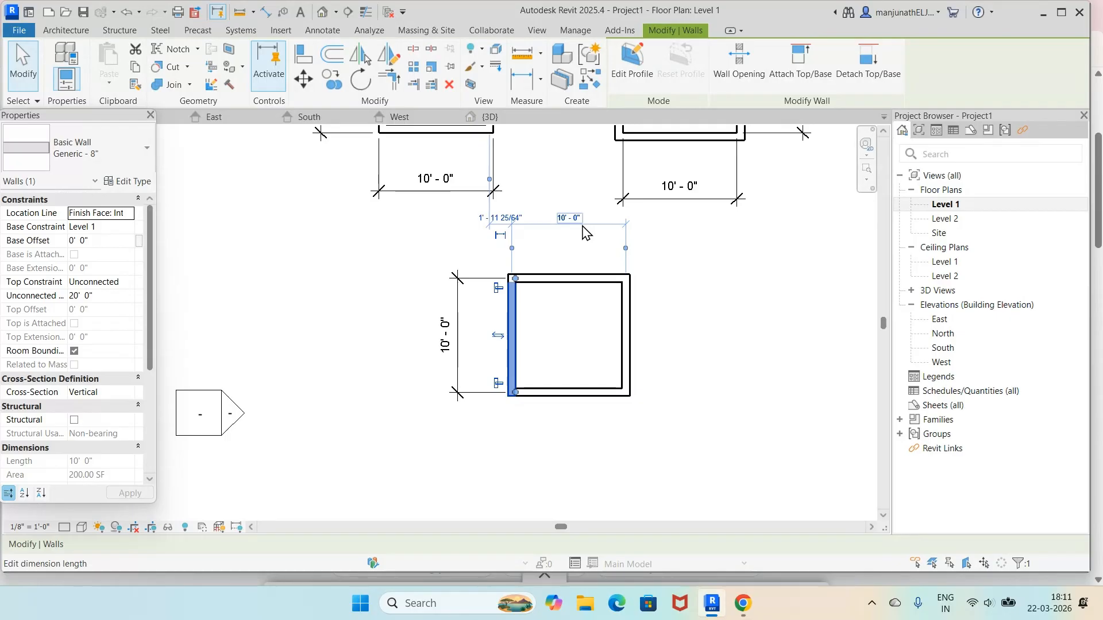
{"action": "left_click", "coordinate": [745, 399]}
{"action": "scroll", "coordinate": [715, 342], "scroll_direction": "down", "scroll_amount": 3}
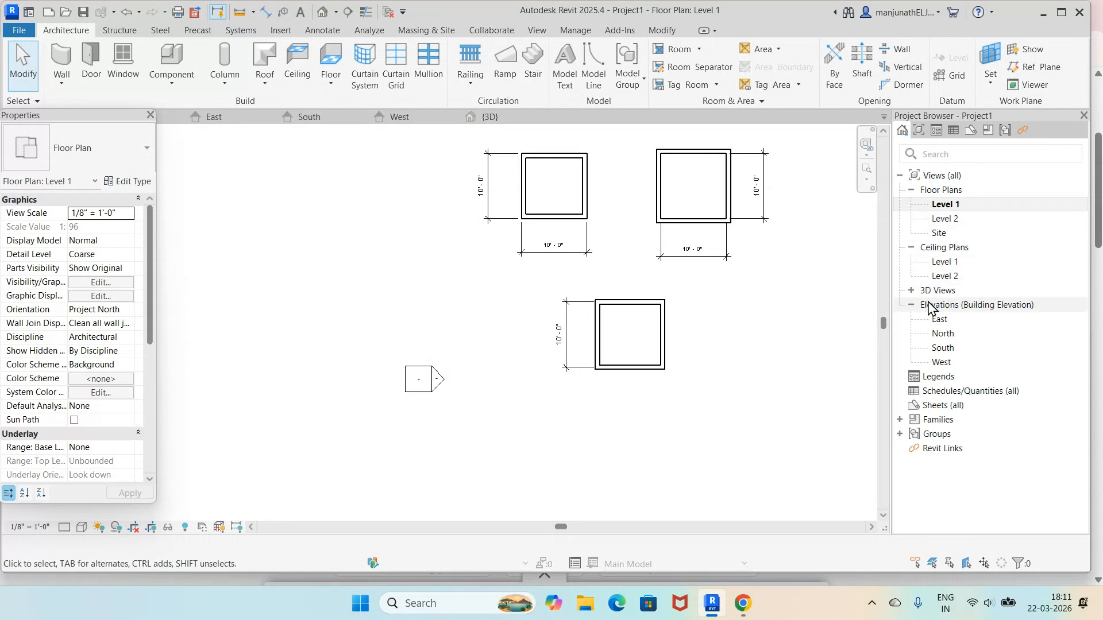
Open the North elevation to compare the wall tops with Level 2, and return to the Level 1 floor plan
{"action": "double_click", "coordinate": [945, 334]}
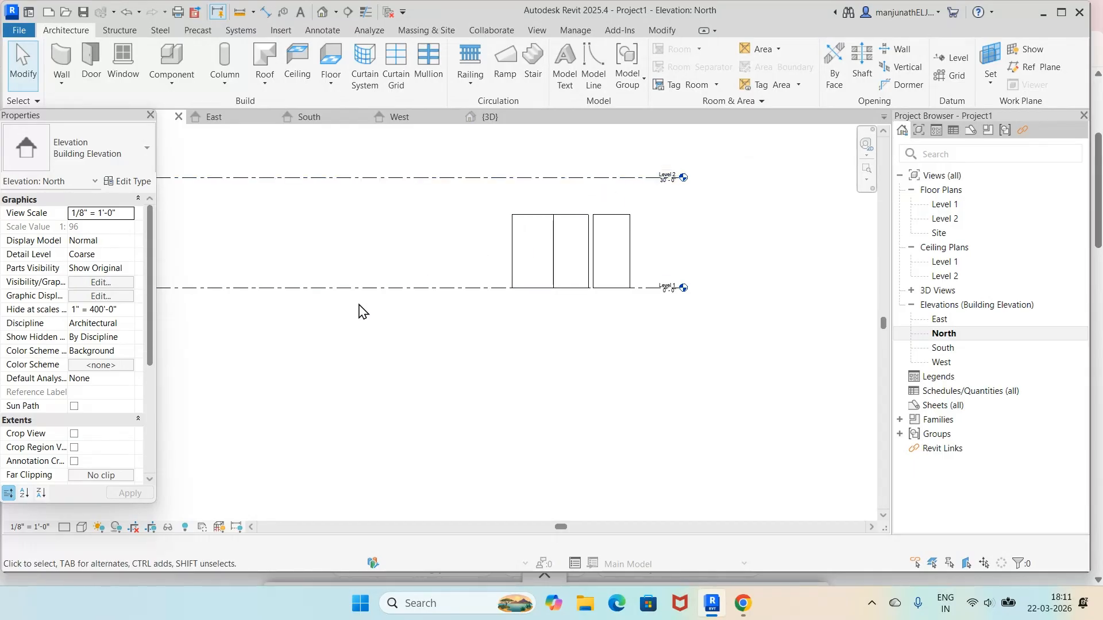
{"action": "left_click_drag", "start_coordinate": [483, 202], "coordinate": [633, 312]}
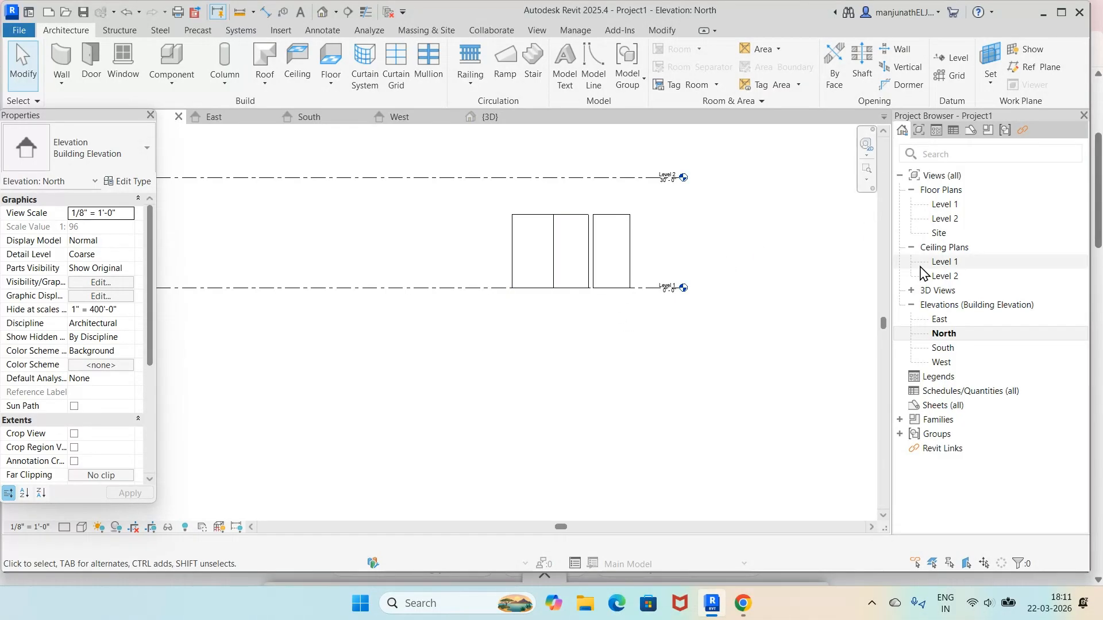
{"action": "double_click", "coordinate": [943, 205]}
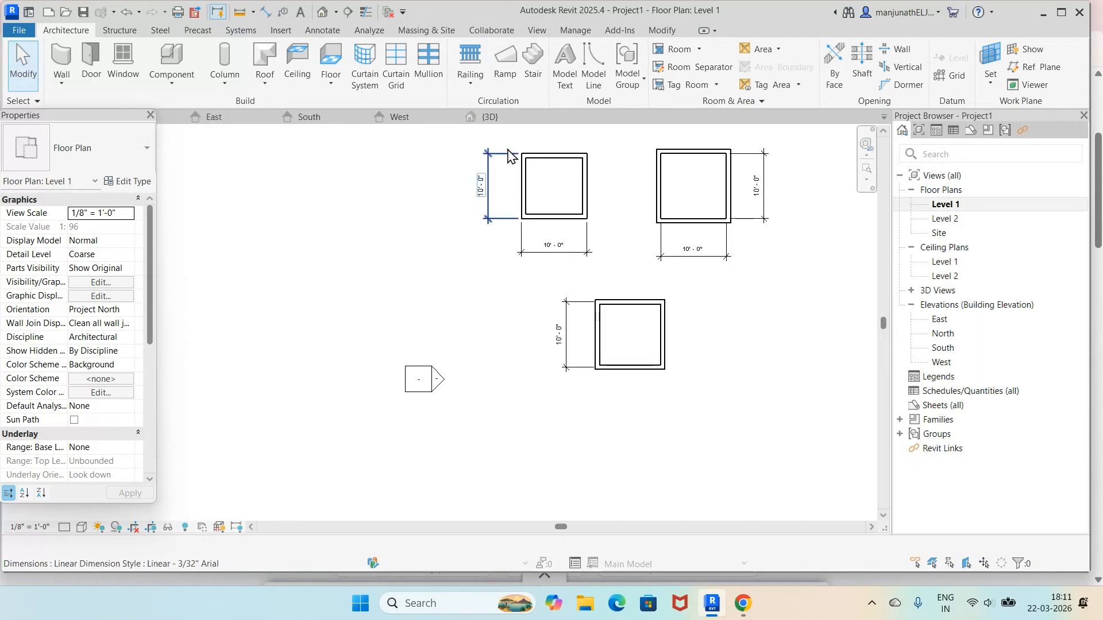
{"action": "left_click_drag", "start_coordinate": [509, 136], "coordinate": [746, 395]}
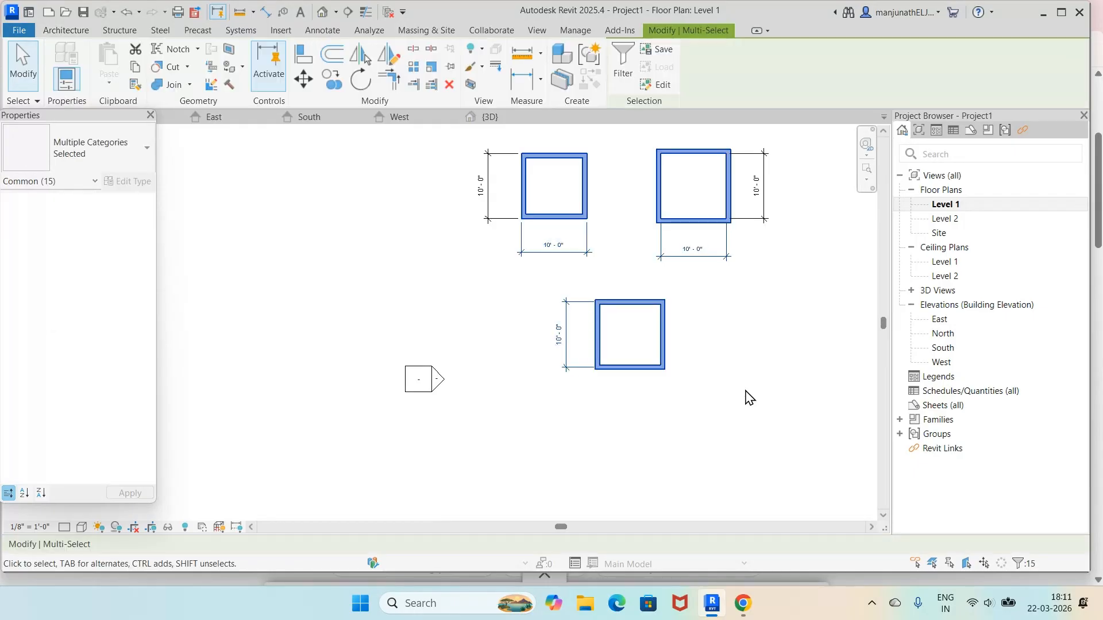
{"action": "left_click", "coordinate": [380, 313]}
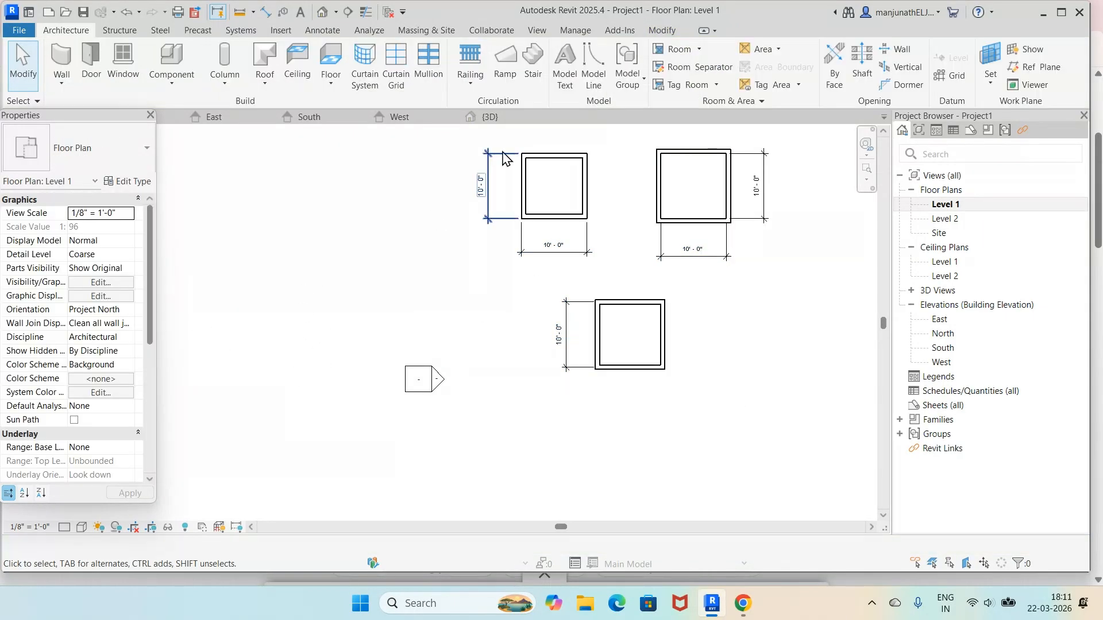
In the 3D view, select the walls of all three rooms and set their top constraint to Up to level: Level 2
{"action": "left_click", "coordinate": [488, 118]}
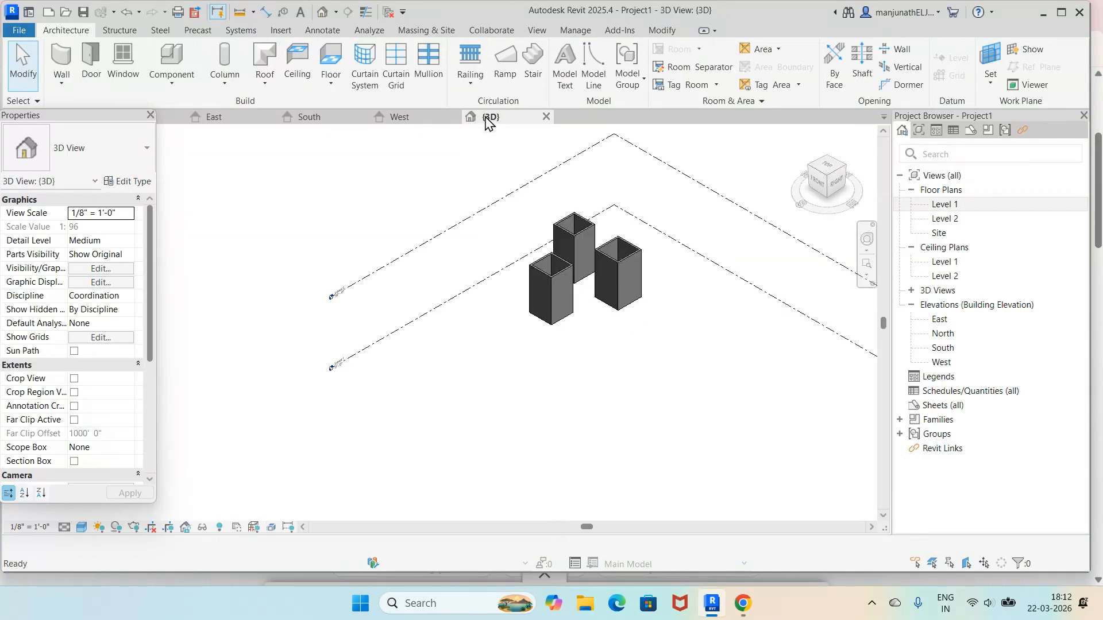
{"action": "scroll", "coordinate": [627, 282], "scroll_direction": "up", "scroll_amount": 2}
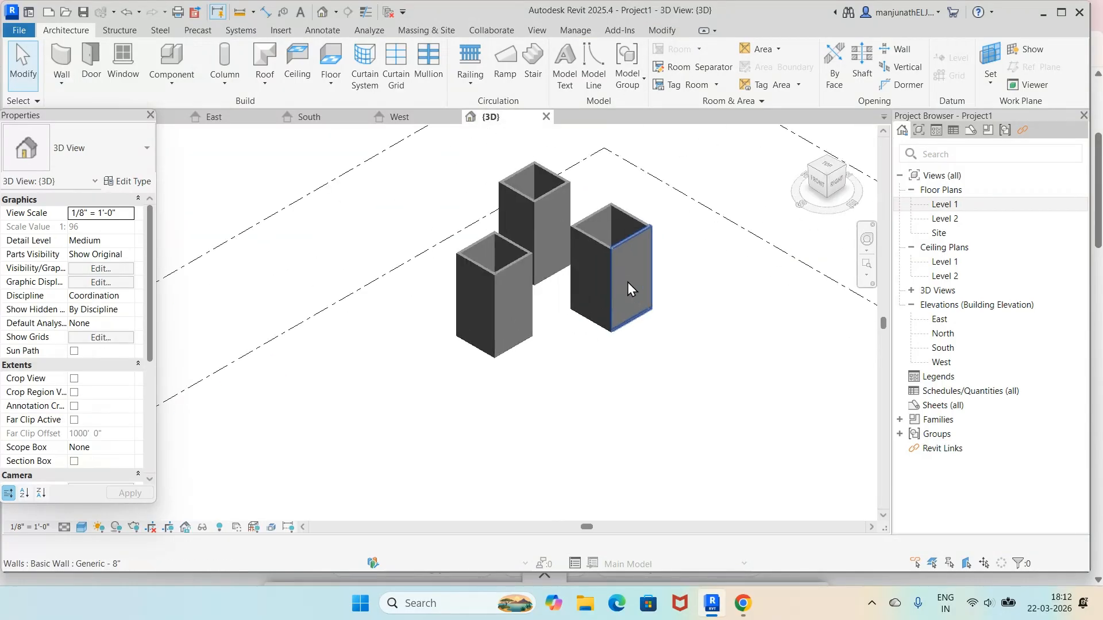
{"action": "scroll", "coordinate": [627, 281], "scroll_direction": "up", "scroll_amount": 2}
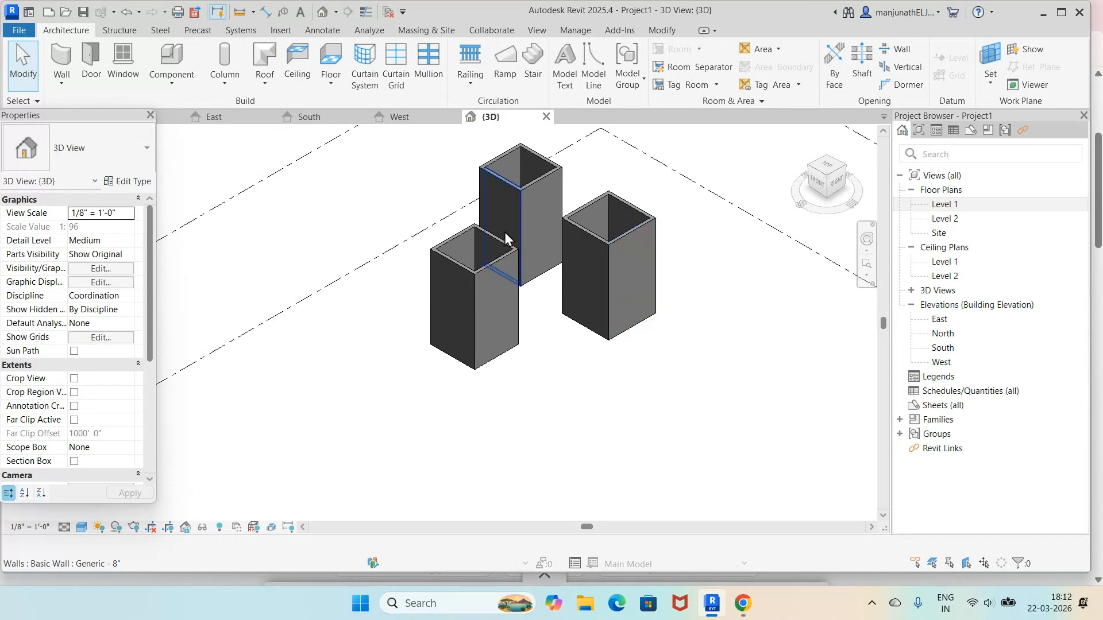
{"action": "left_click_drag", "start_coordinate": [395, 142], "coordinate": [718, 404]}
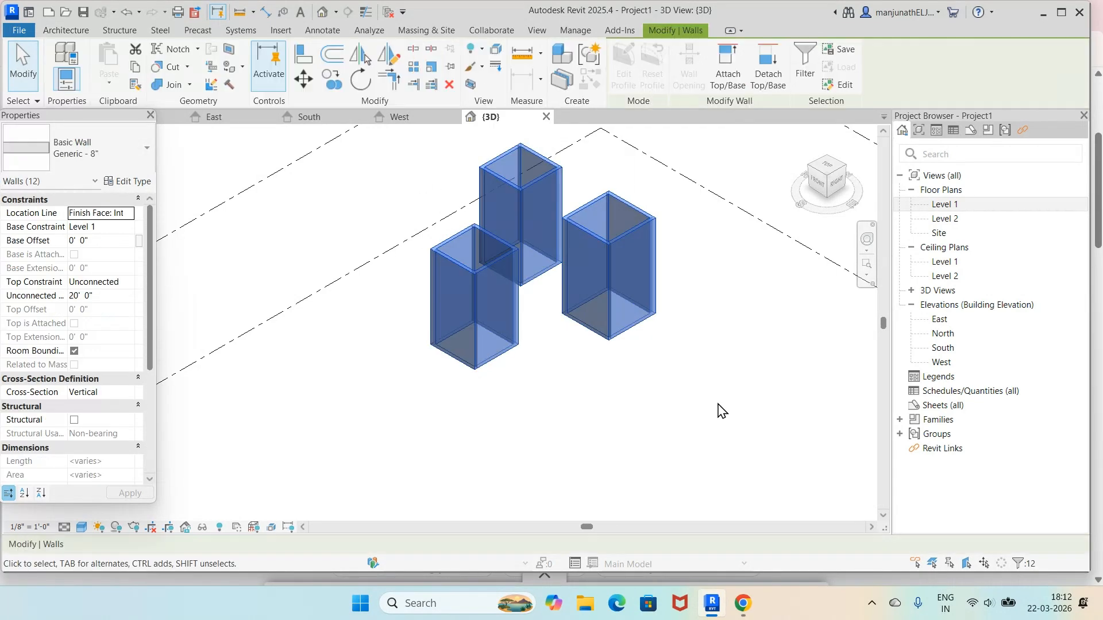
{"action": "left_click", "coordinate": [86, 283]}
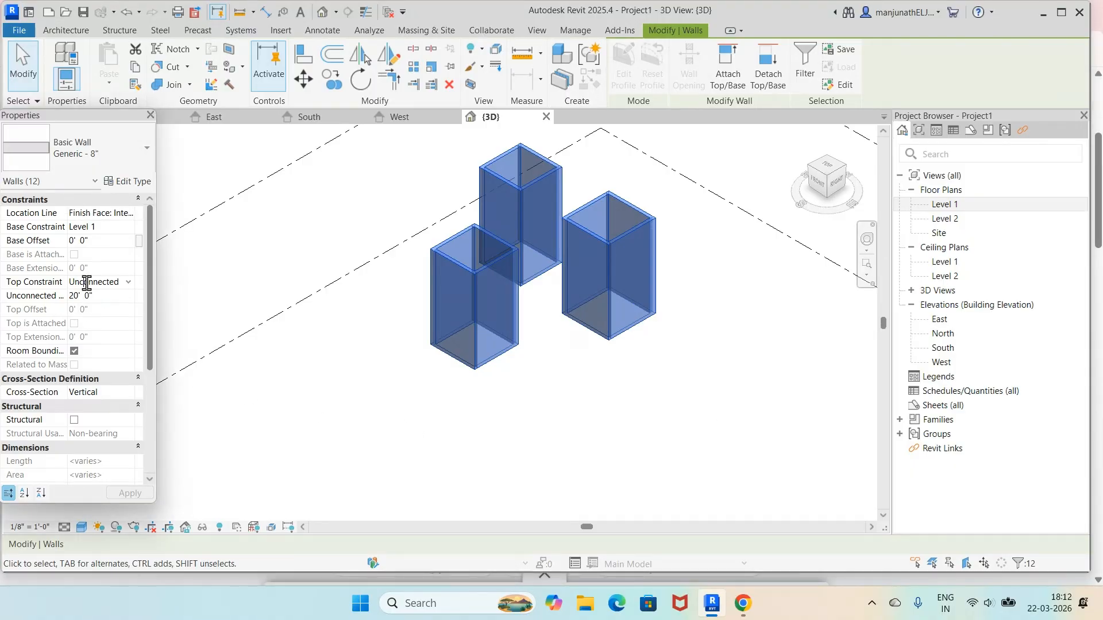
{"action": "left_click", "coordinate": [128, 282]}
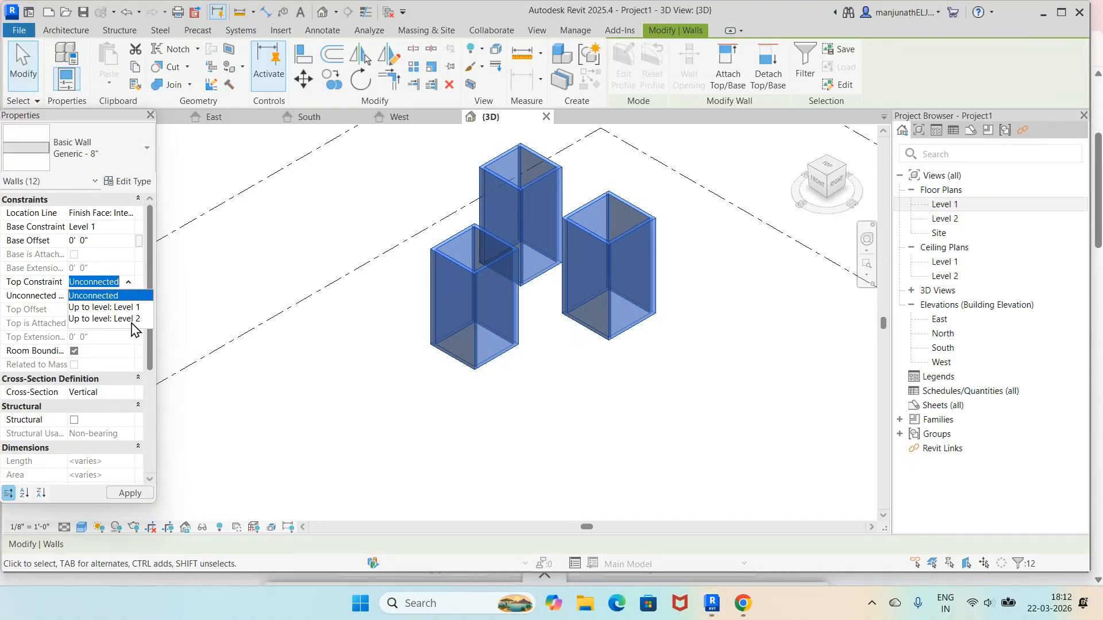
{"action": "left_click", "coordinate": [109, 319]}
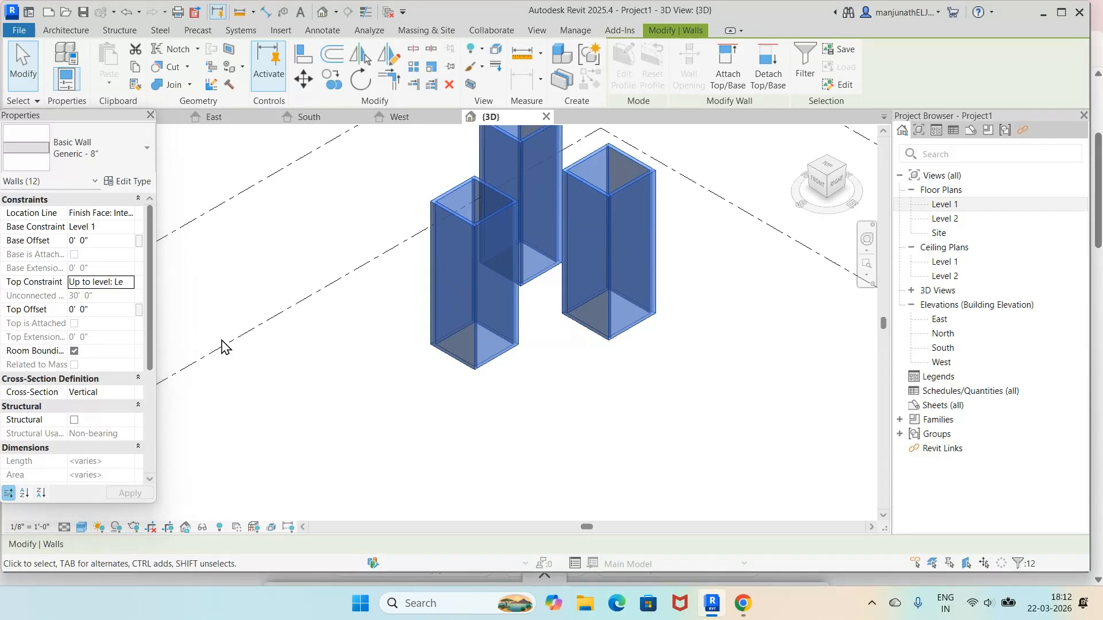
{"action": "left_click", "coordinate": [380, 427]}
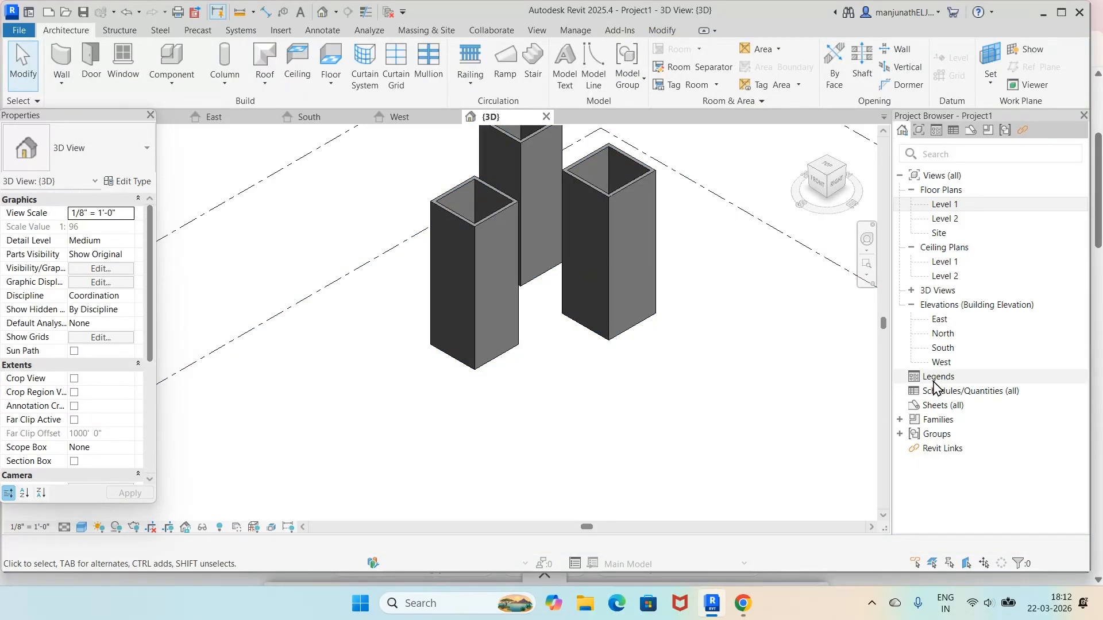
In the North elevation, set the elevation of Level 2 to 10'
{"action": "left_click", "coordinate": [950, 334]}
{"action": "double_click", "coordinate": [950, 335]}
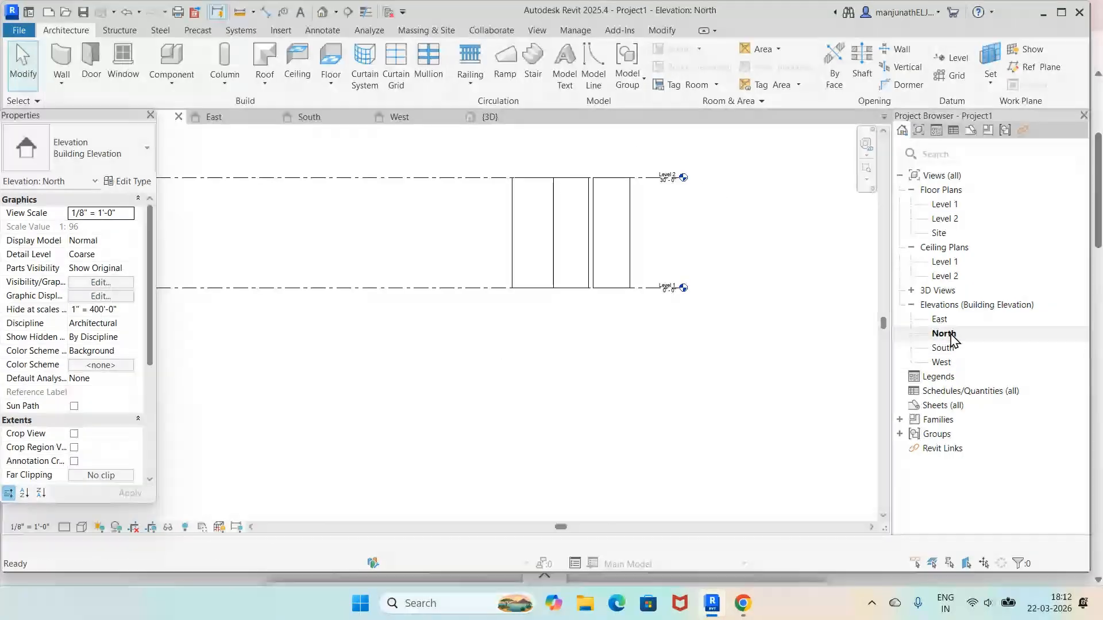
{"action": "scroll", "coordinate": [721, 229], "scroll_direction": "up", "scroll_amount": 2}
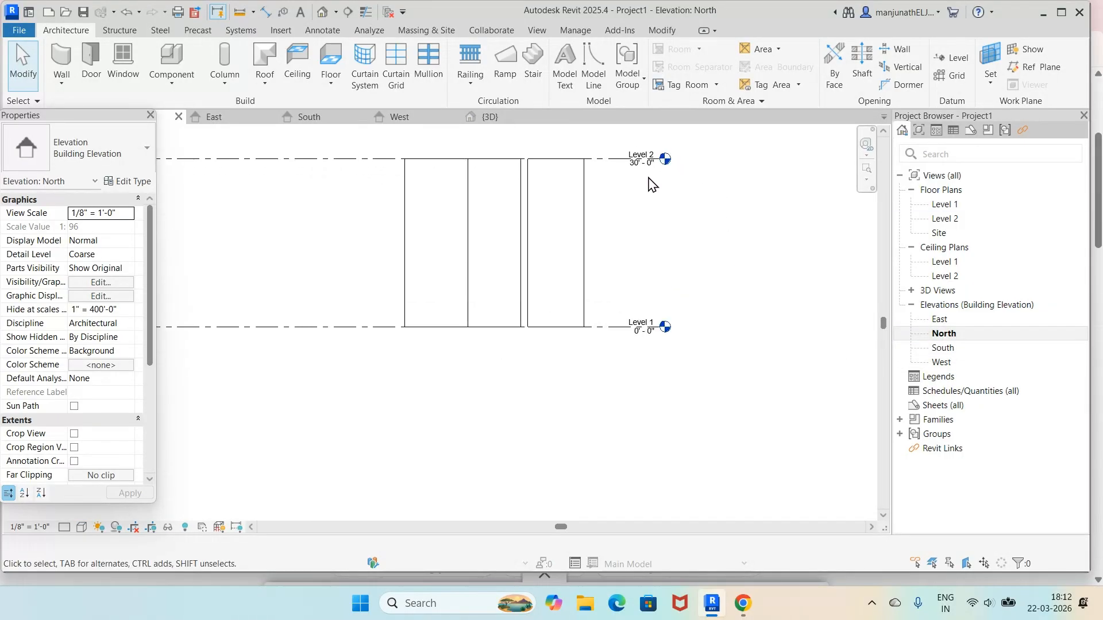
{"action": "left_click", "coordinate": [635, 158]}
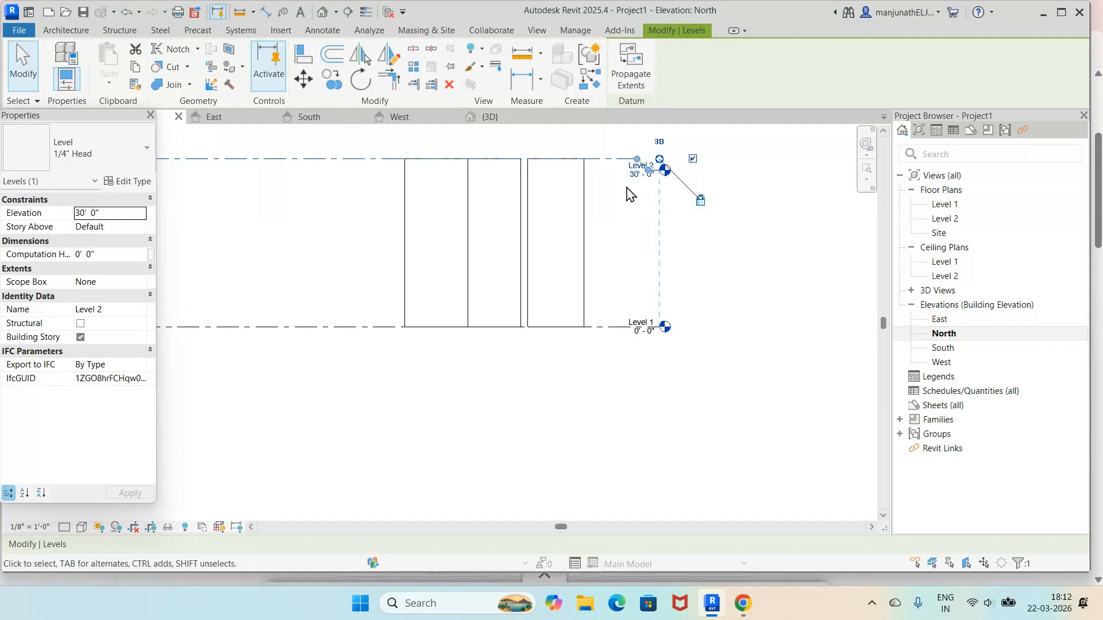
{"action": "left_click", "coordinate": [635, 174]}
{"action": "type", "text": "10"}
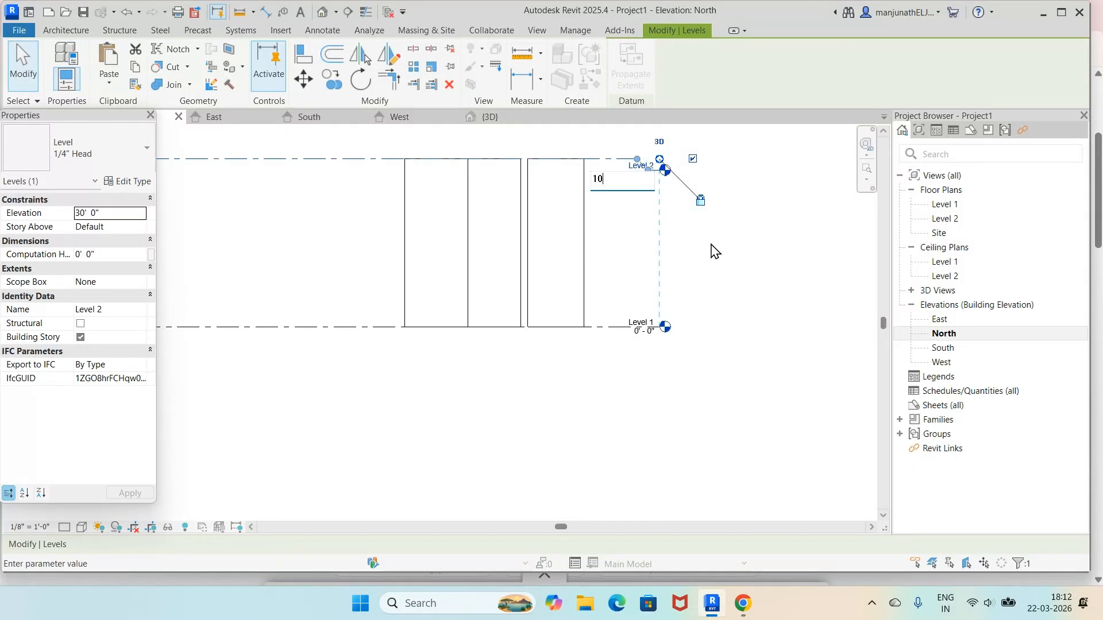
{"action": "key", "text": "Return"}
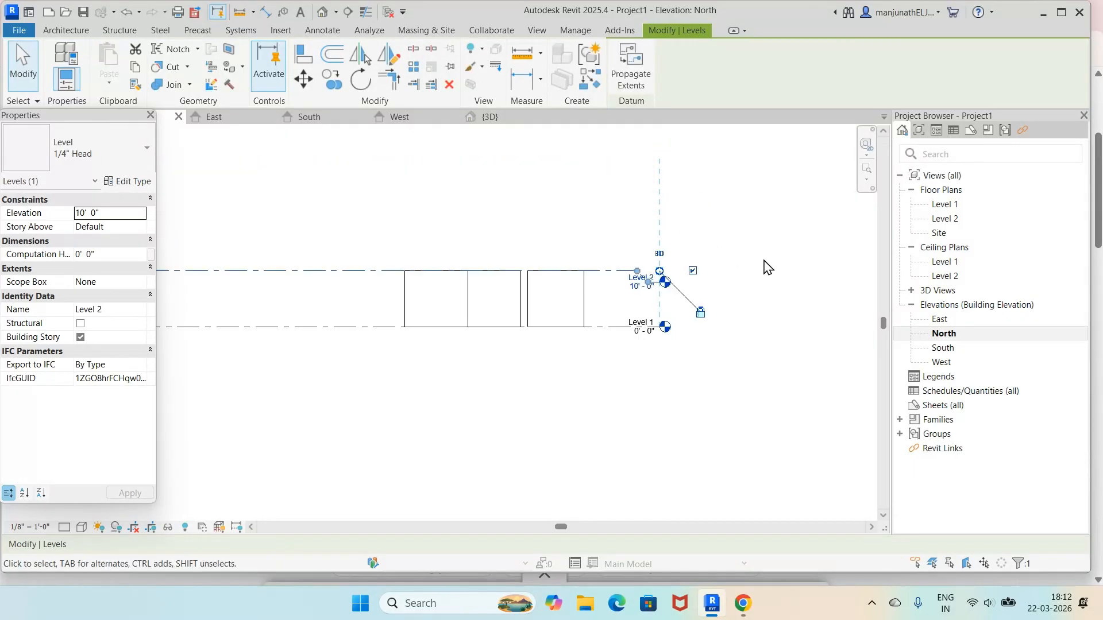
{"action": "left_click", "coordinate": [740, 228]}
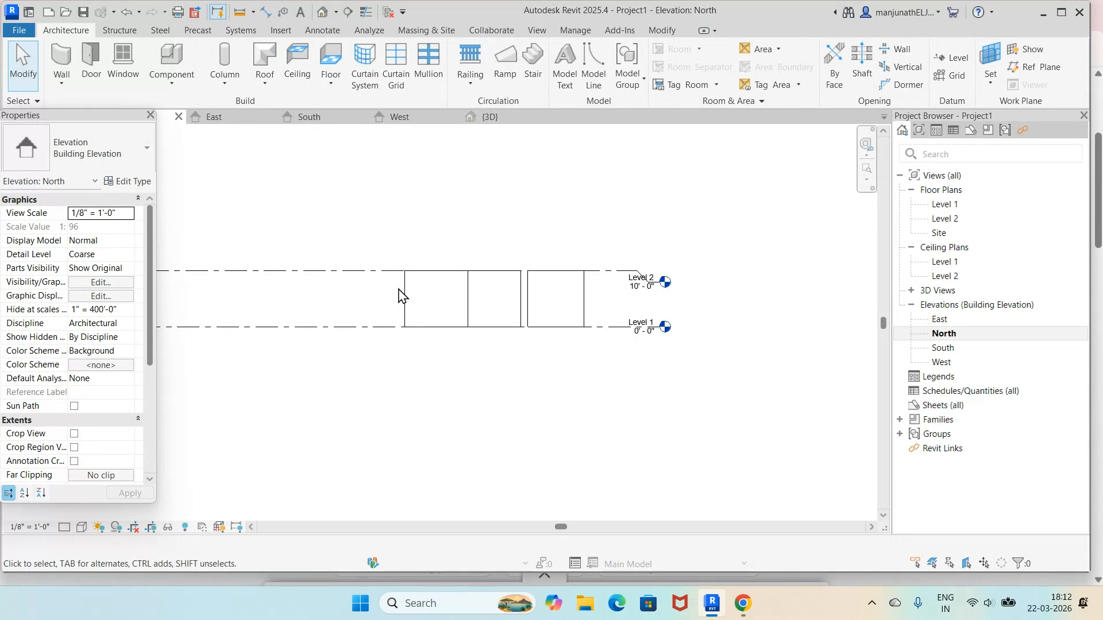
Examine the three rooms' wall heights in the 3D view and return to the Level 1 floor plan
{"action": "left_click", "coordinate": [489, 117]}
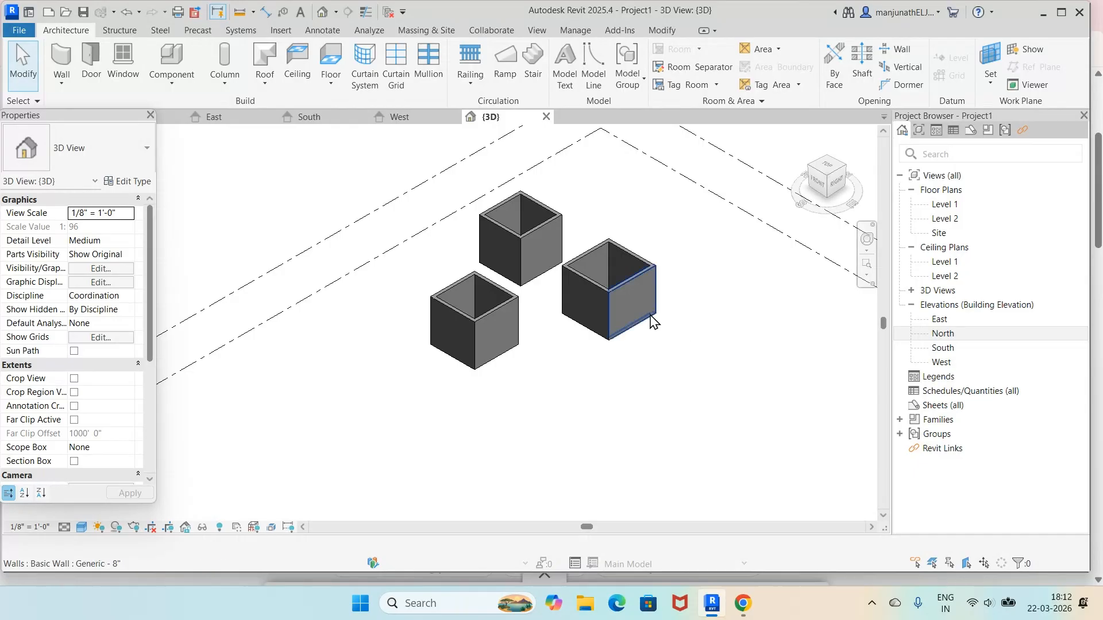
{"action": "double_click", "coordinate": [945, 205]}
{"action": "scroll", "coordinate": [741, 265], "scroll_direction": "up", "scroll_amount": 2}
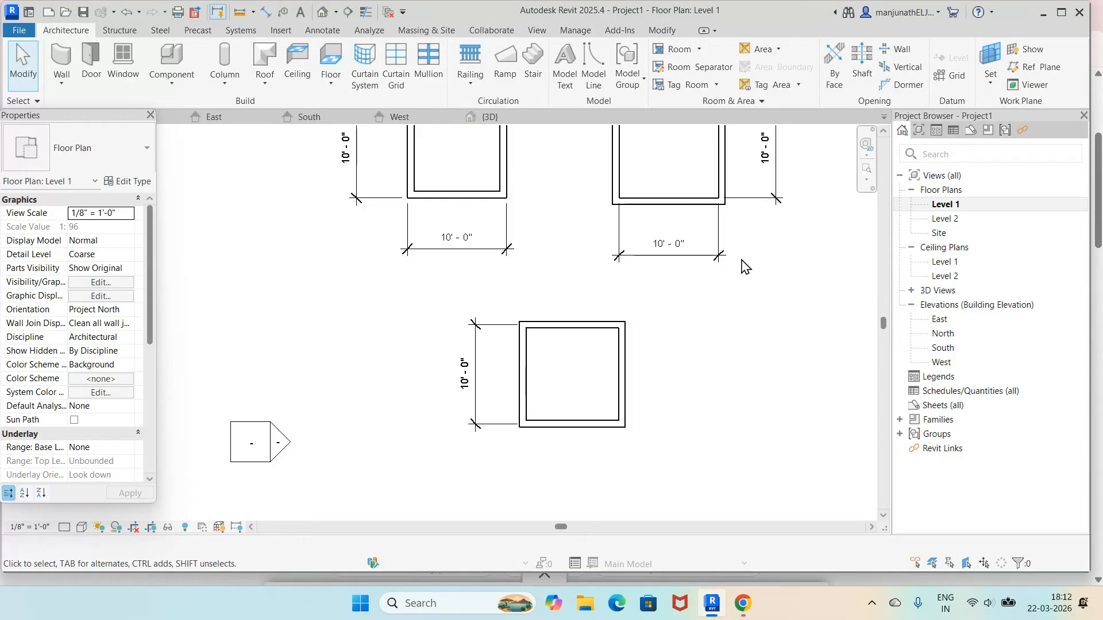
{"action": "scroll", "coordinate": [741, 266], "scroll_direction": "down", "scroll_amount": 5}
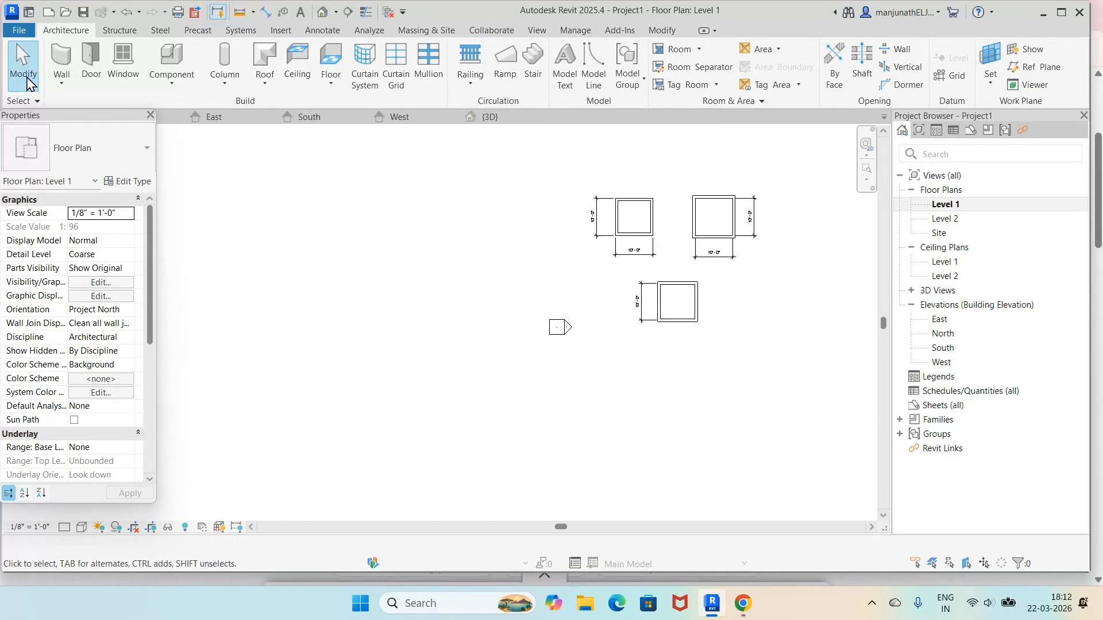
Delete the three square rooms and their dimensions from the Level 1 floor plan
{"action": "left_click_drag", "start_coordinate": [577, 176], "coordinate": [788, 346]}
{"action": "key", "text": "Delete"}
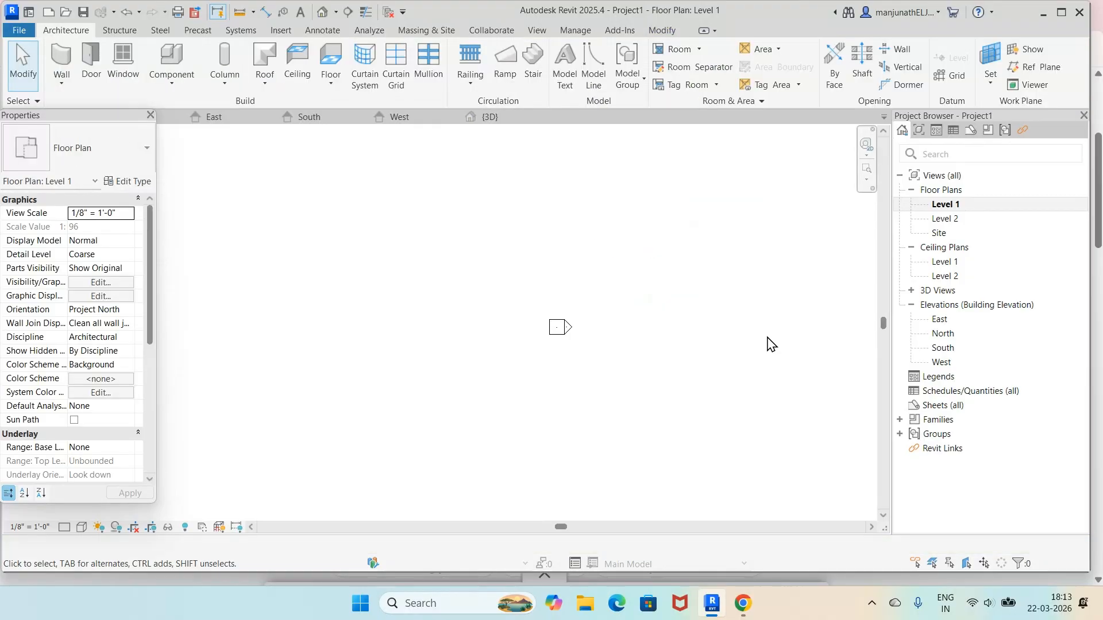
Draw an inscribed six-sided polygon wall of about 12' radius between the elevation markers, with height to Level 2 and location line Finish Face: Exterior
{"action": "left_click", "coordinate": [63, 66]}
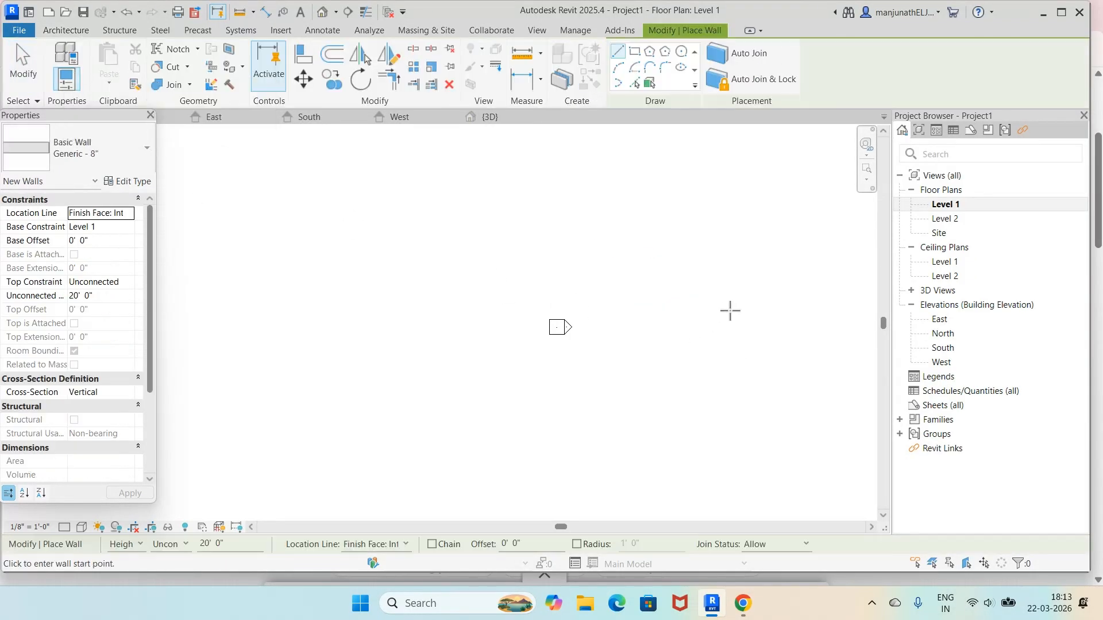
{"action": "left_click", "coordinate": [650, 52]}
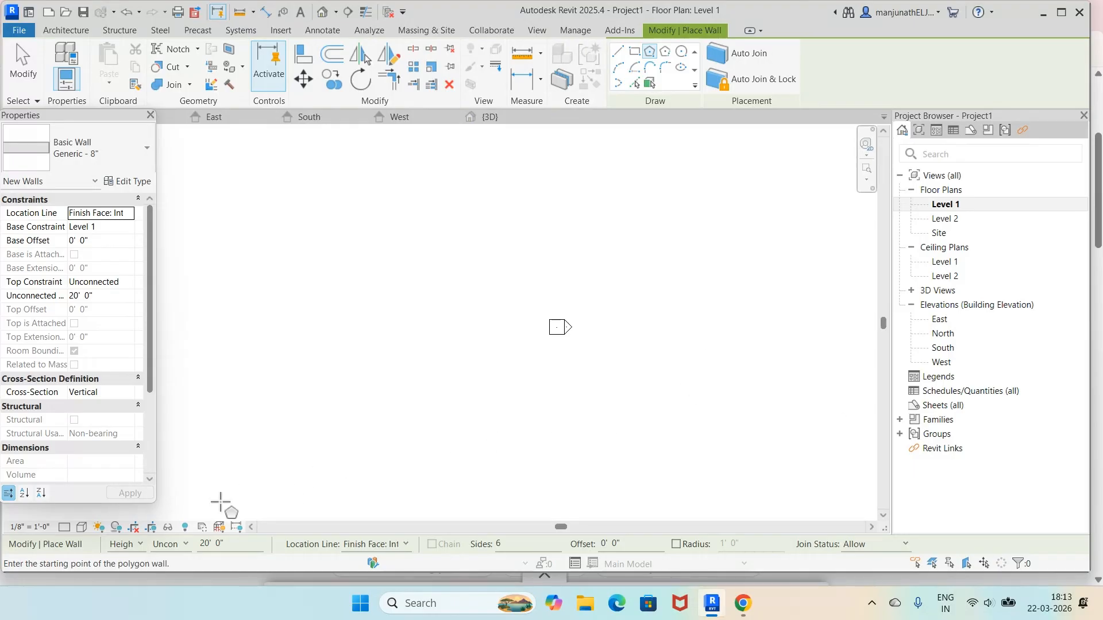
{"action": "left_click", "coordinate": [186, 544]}
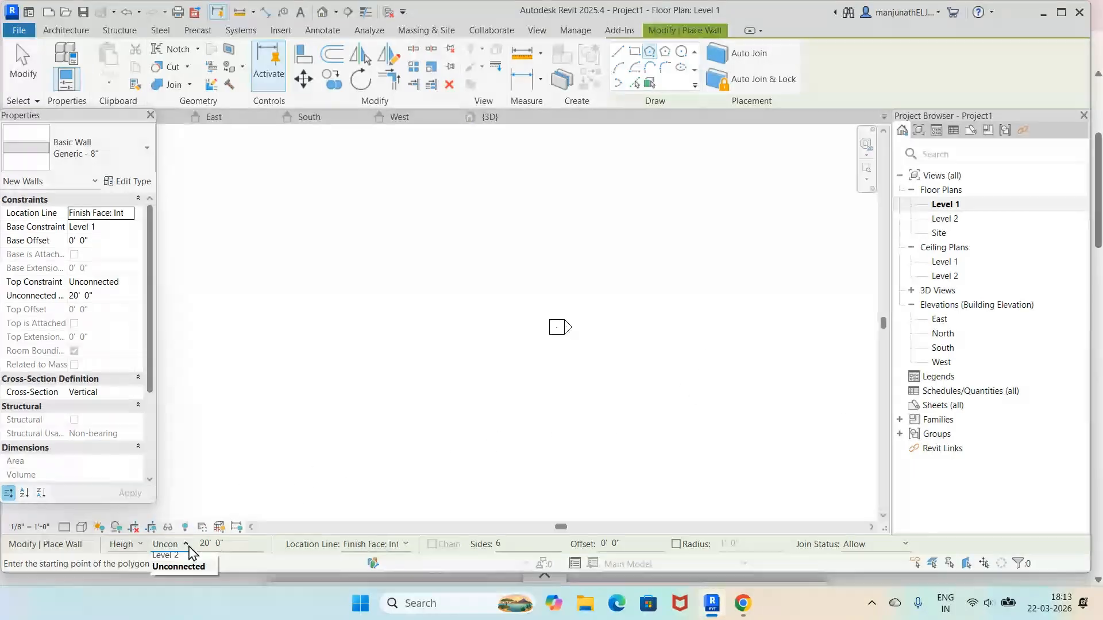
{"action": "left_click", "coordinate": [183, 573]}
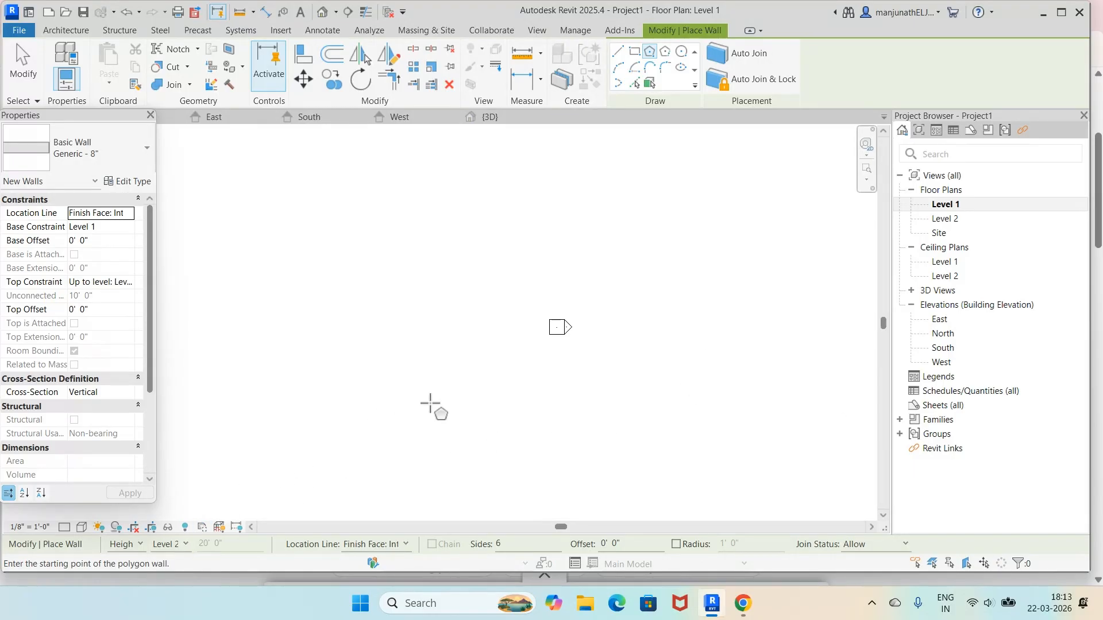
{"action": "left_click", "coordinate": [405, 546]}
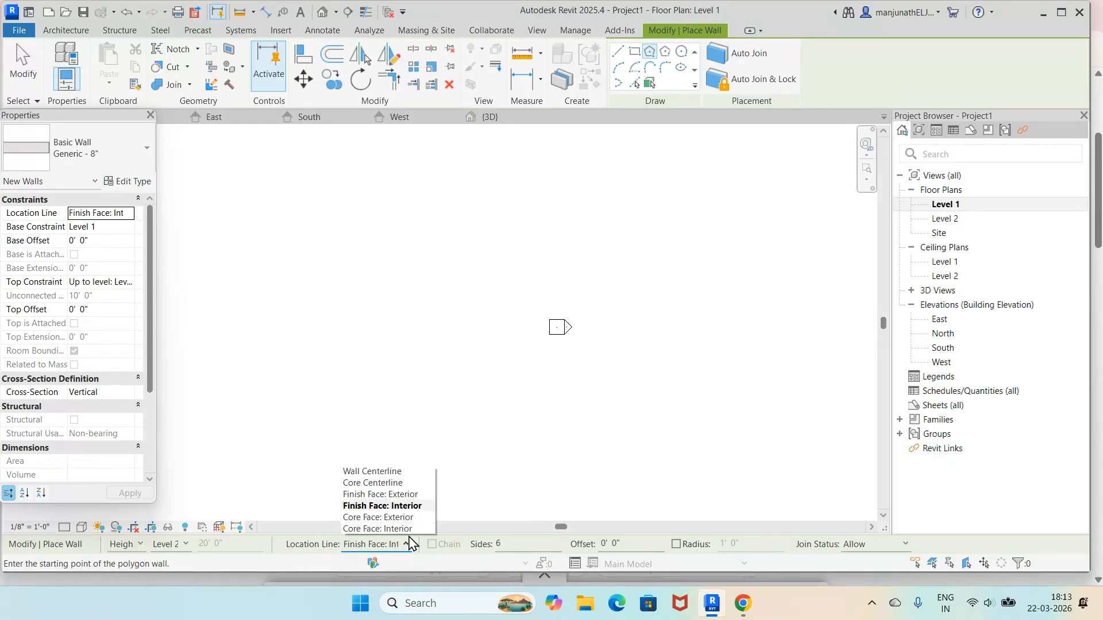
{"action": "left_click", "coordinate": [411, 496]}
{"action": "scroll", "coordinate": [837, 321], "scroll_direction": "up", "scroll_amount": 2}
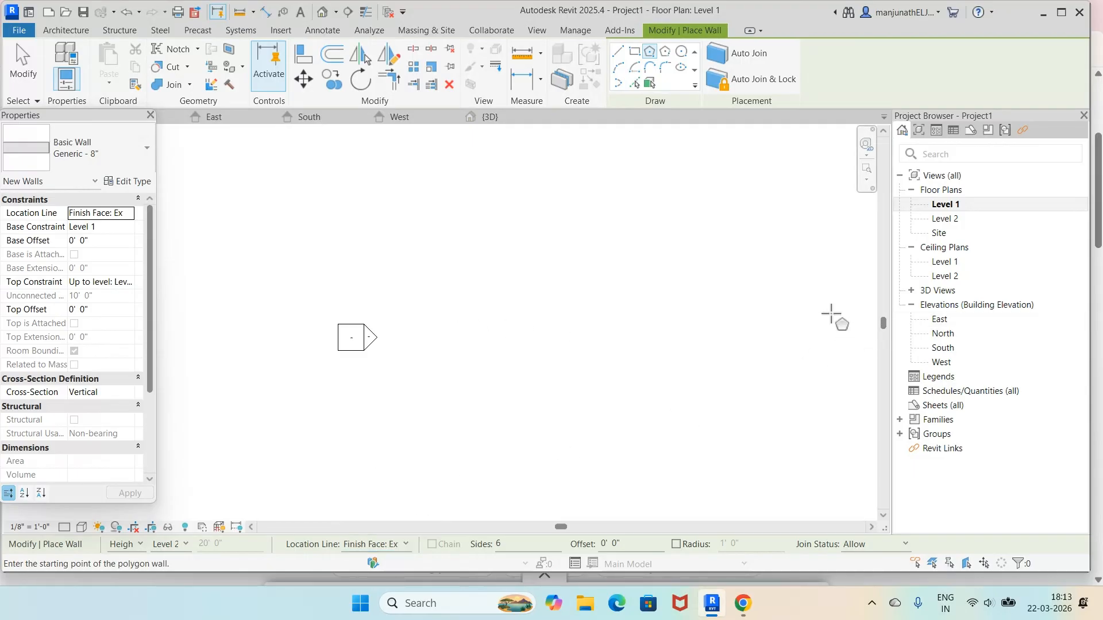
{"action": "scroll", "coordinate": [832, 316], "scroll_direction": "up", "scroll_amount": 4}
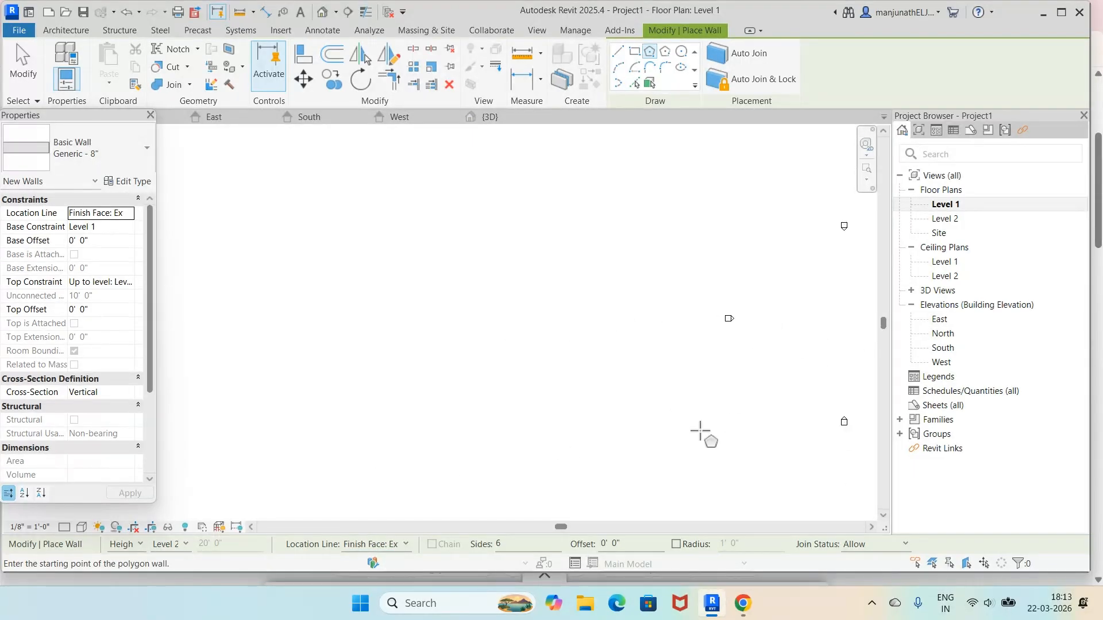
{"action": "right_click", "coordinate": [586, 330]}
{"action": "left_click", "coordinate": [628, 504]}
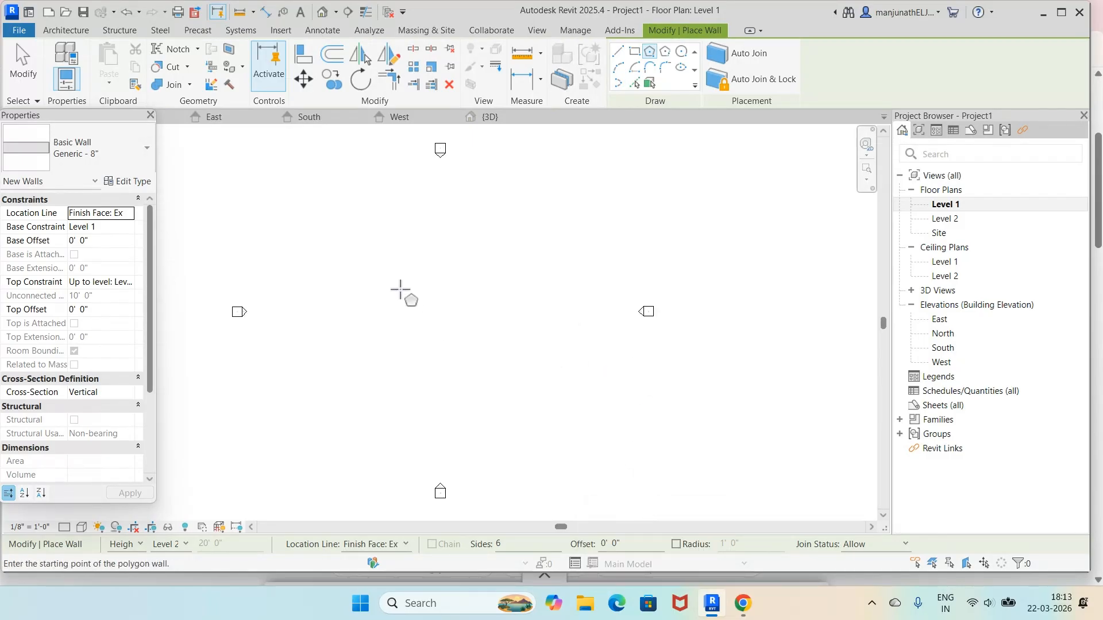
{"action": "left_click", "coordinate": [448, 292]}
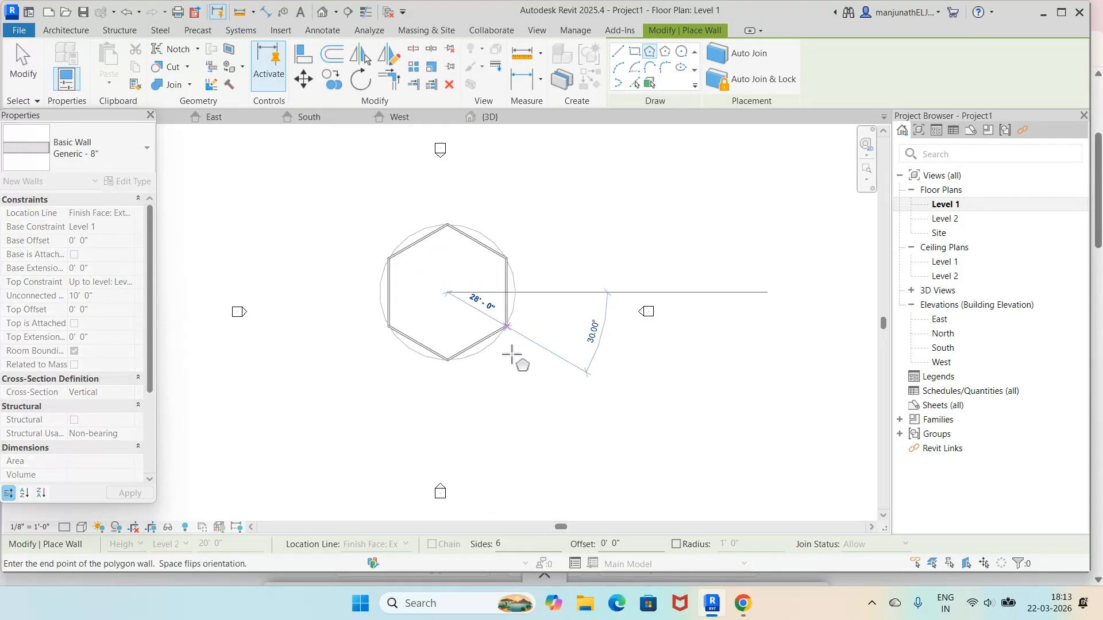
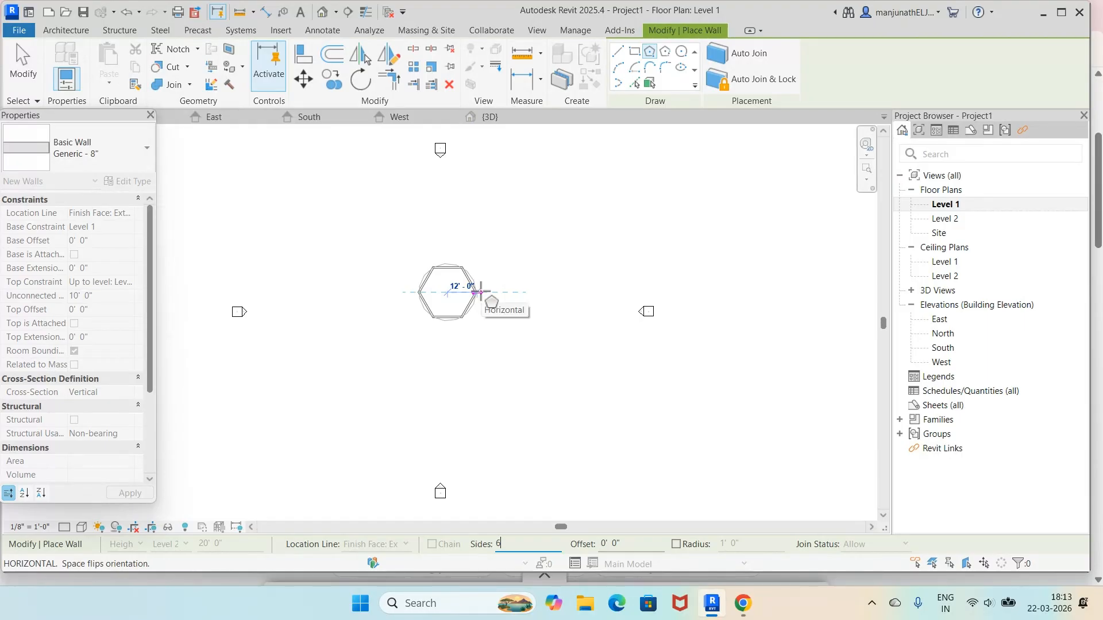
{"action": "left_click", "coordinate": [480, 291]}
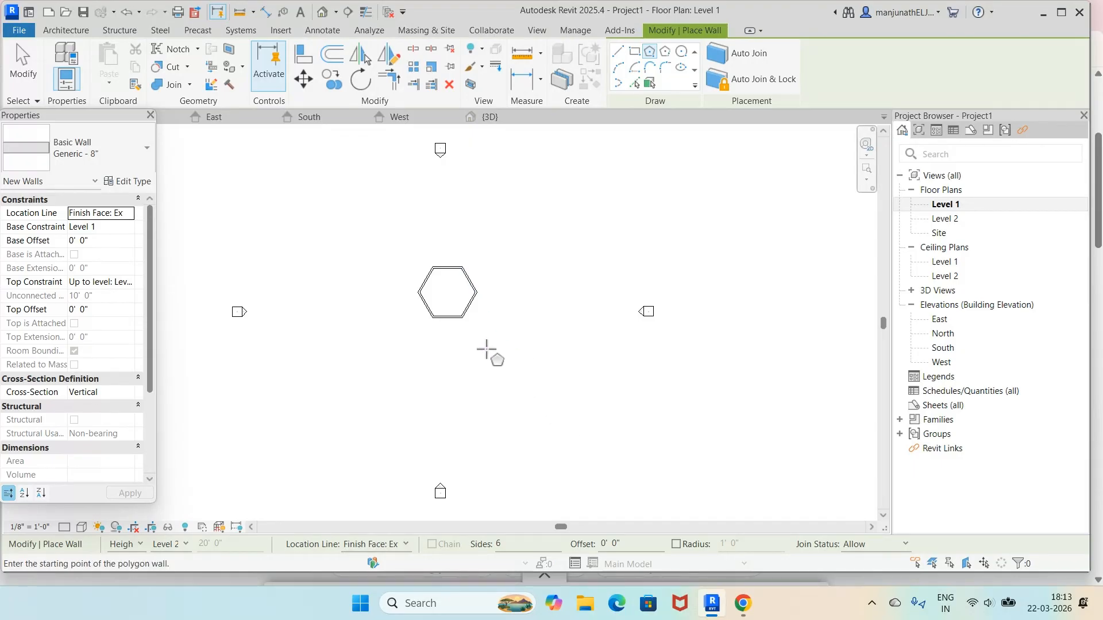
Examine the hexagonal wall in the 3D view and the North elevation, and return to the Level 1 floor plan
{"action": "left_click", "coordinate": [490, 117]}
{"action": "scroll", "coordinate": [767, 466], "scroll_direction": "up", "scroll_amount": 1}
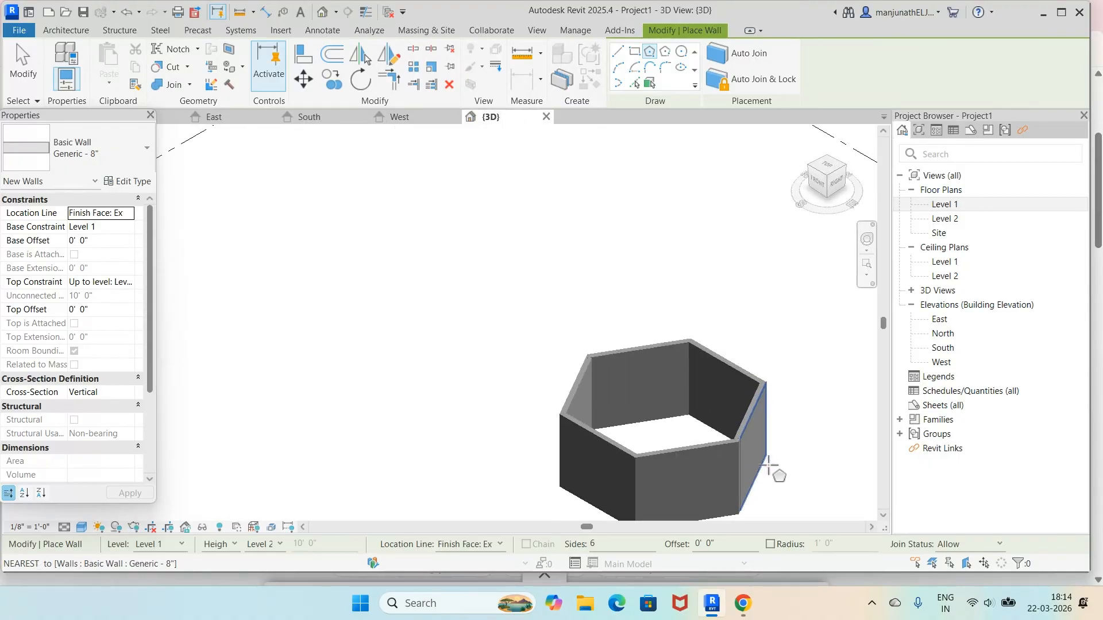
{"action": "scroll", "coordinate": [773, 462], "scroll_direction": "down", "scroll_amount": 4}
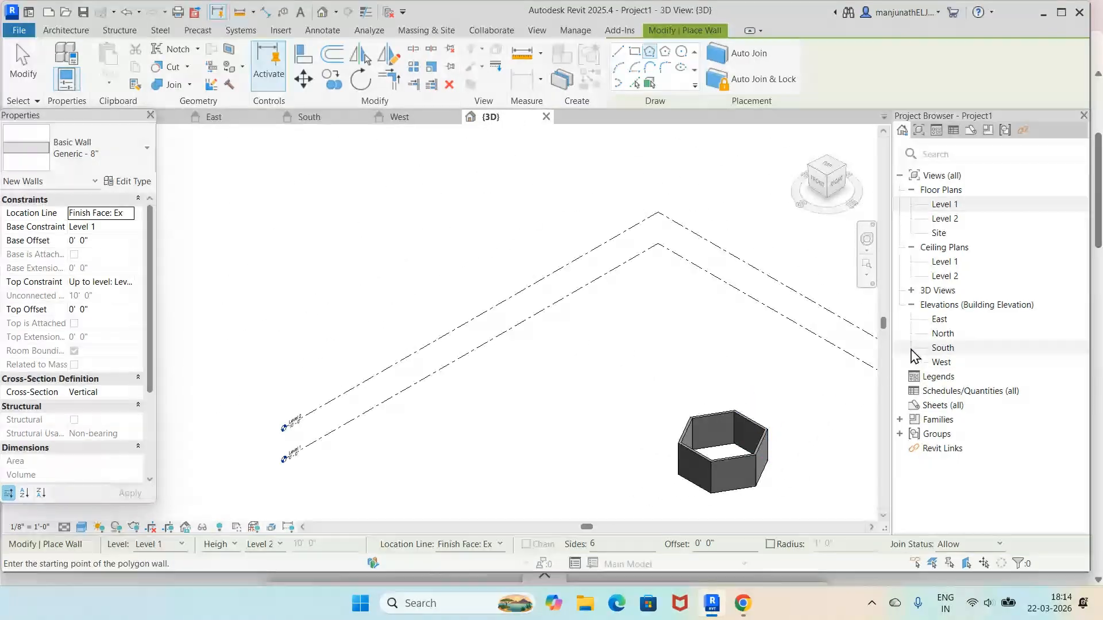
{"action": "double_click", "coordinate": [942, 334]}
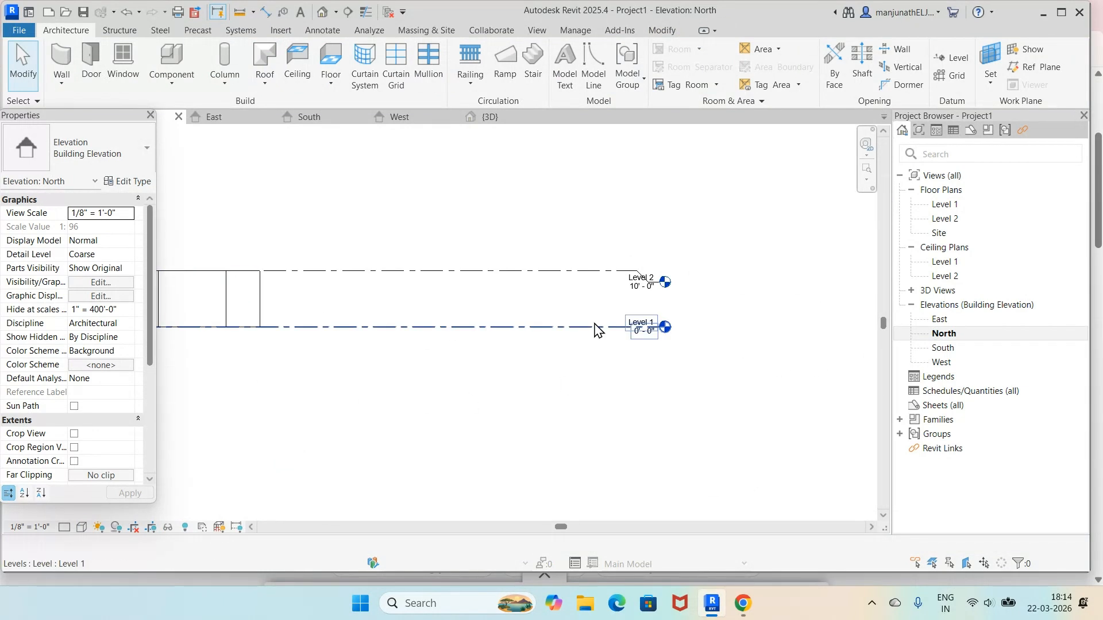
{"action": "left_click", "coordinate": [487, 117]}
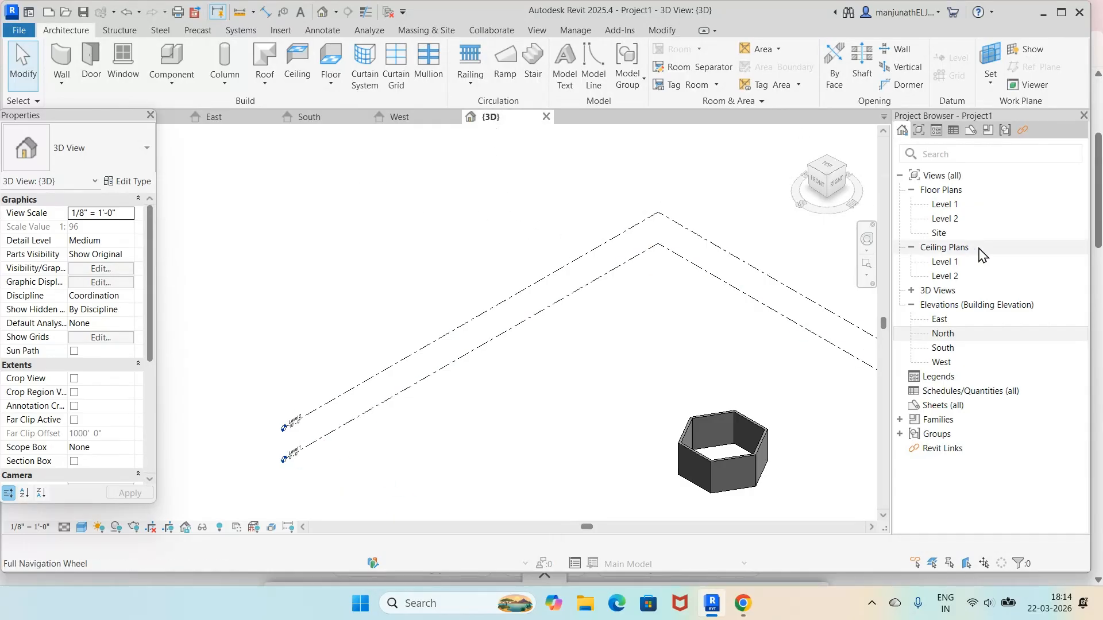
{"action": "double_click", "coordinate": [954, 205]}
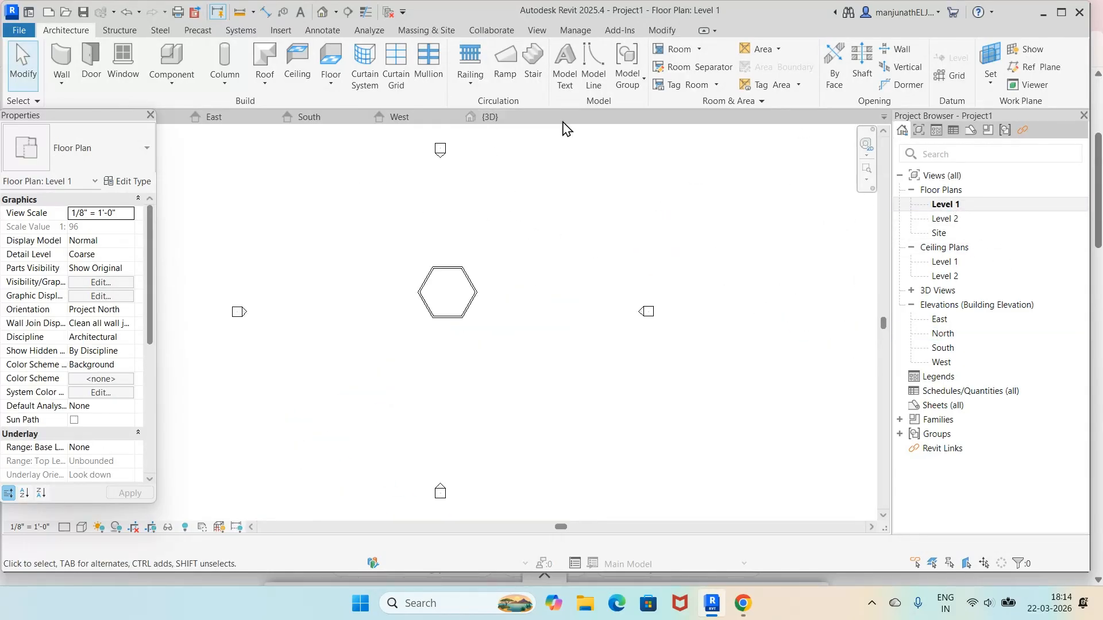
Draw a circumscribed six-sided polygon wall of about 12' radius below the first hexagon, with location line Finish Face: Interior
{"action": "left_click", "coordinate": [60, 55]}
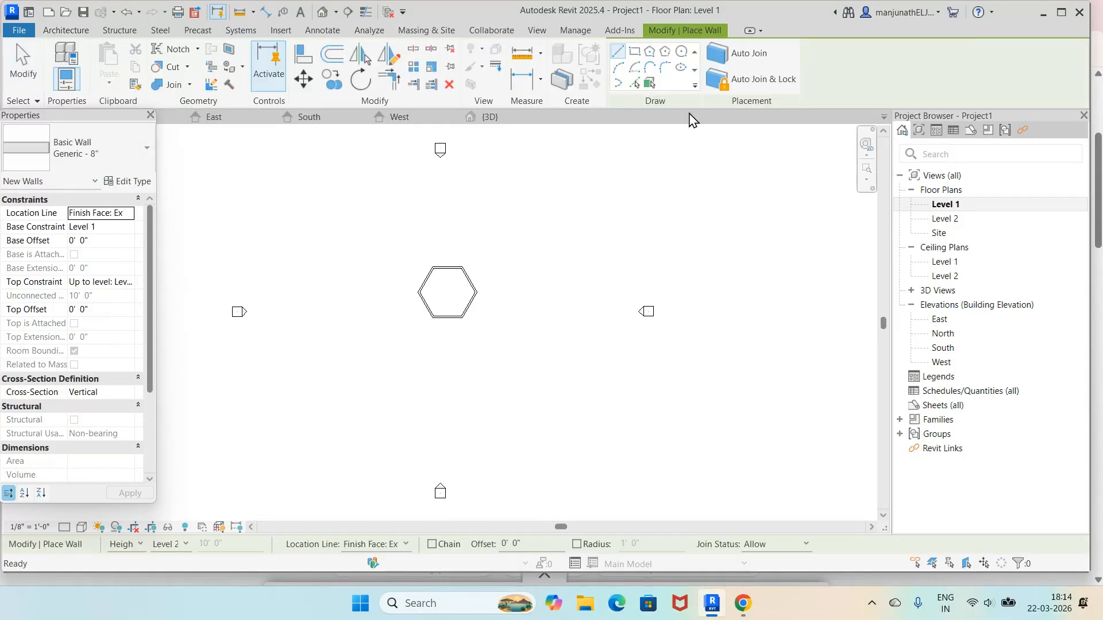
{"action": "left_click", "coordinate": [665, 53]}
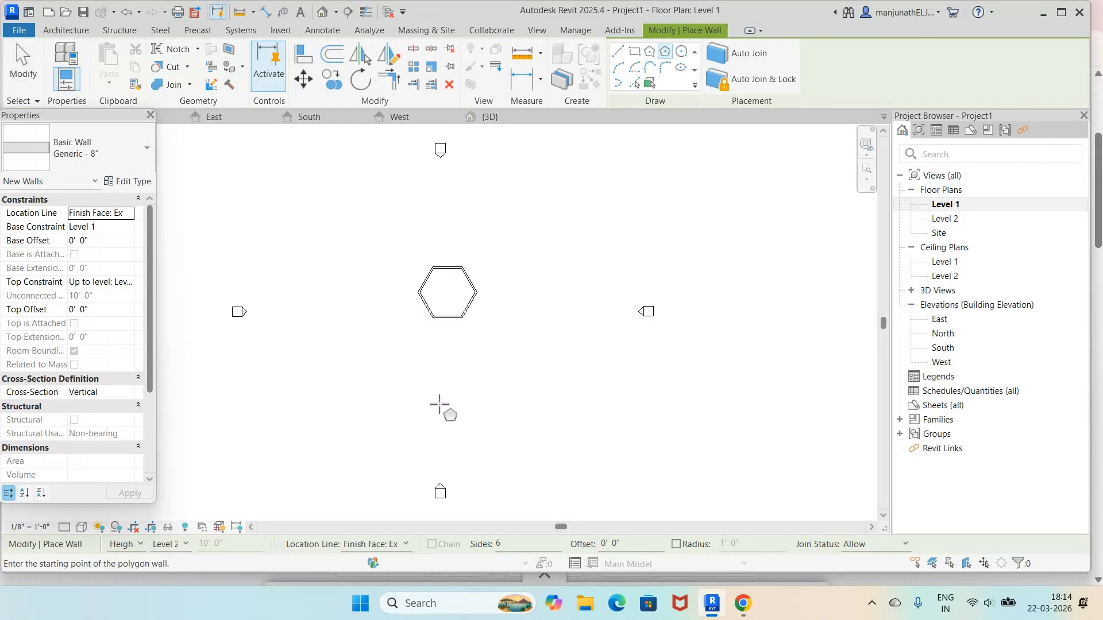
{"action": "left_click", "coordinate": [405, 545]}
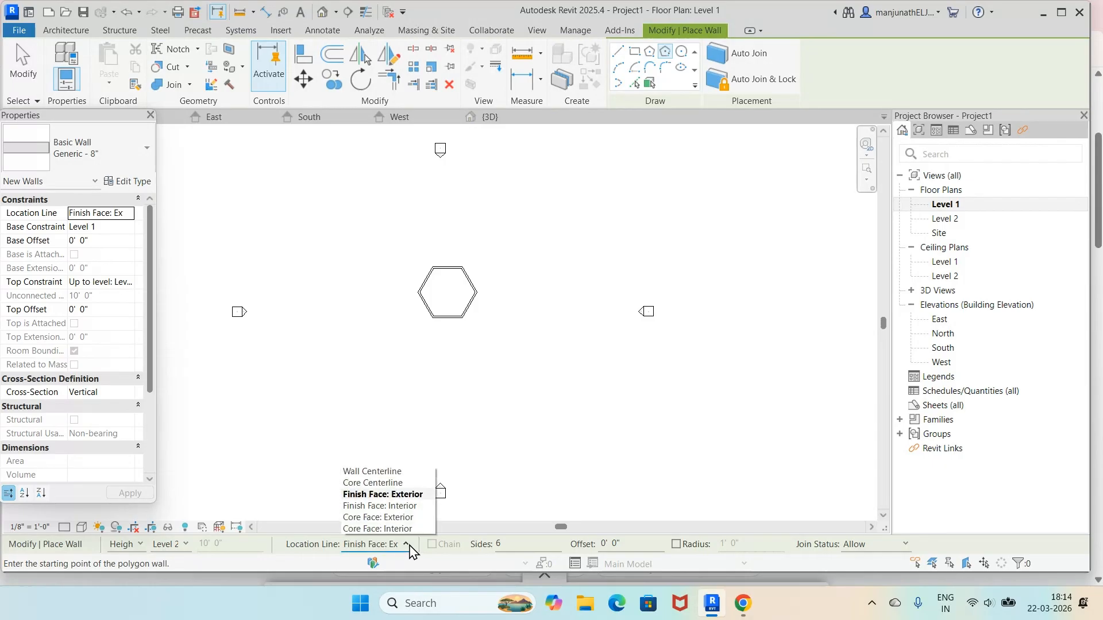
{"action": "left_click", "coordinate": [408, 506]}
{"action": "left_click", "coordinate": [452, 379]}
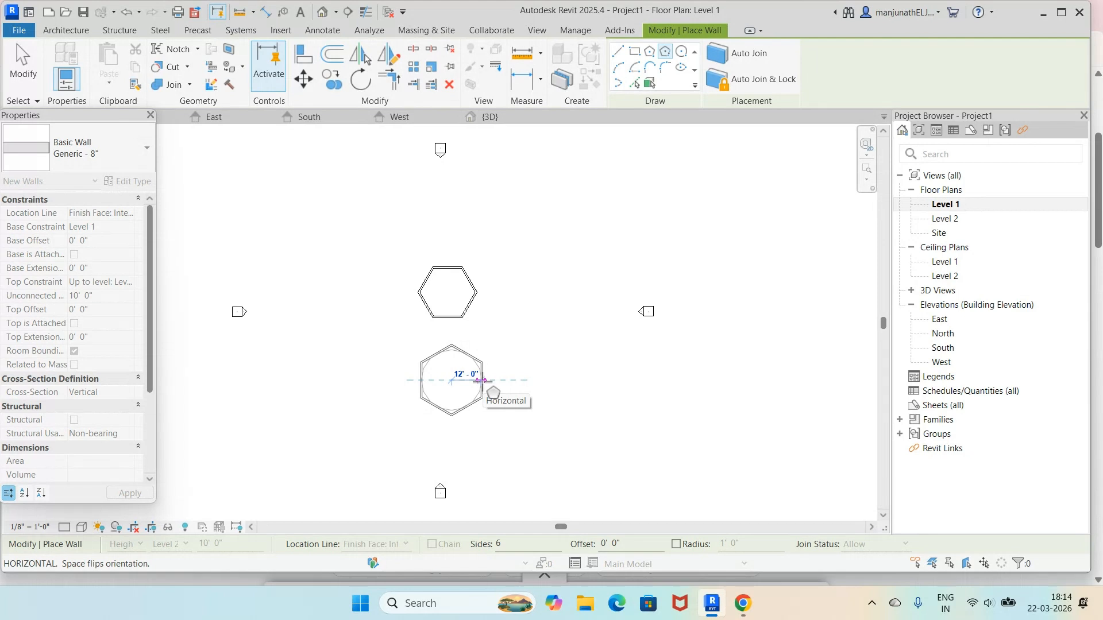
{"action": "left_click", "coordinate": [482, 380]}
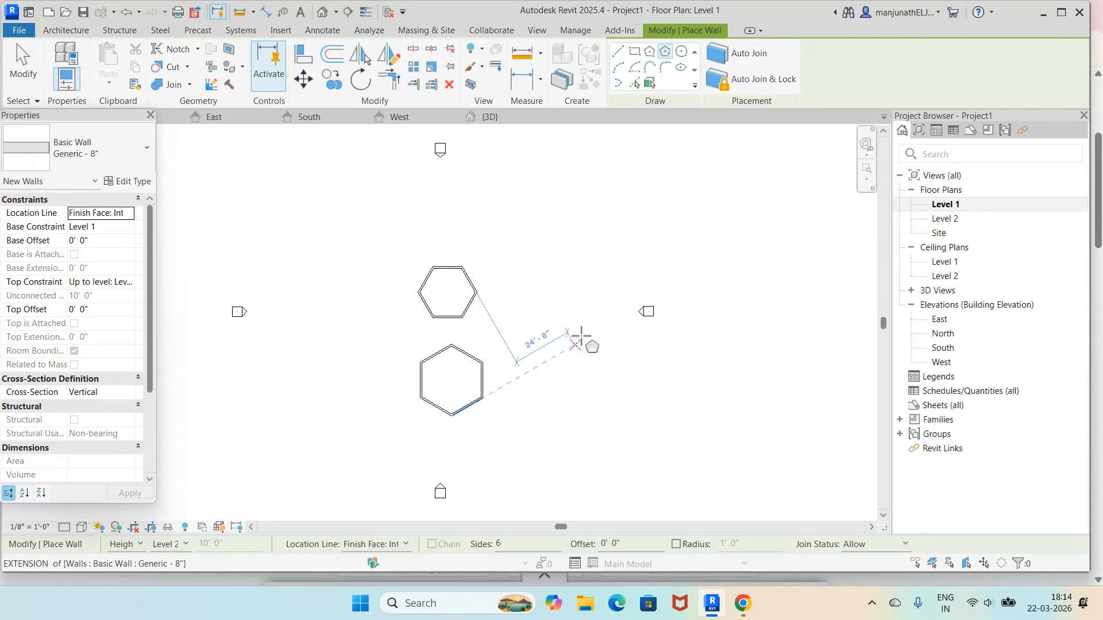
{"action": "key", "text": "Escape"}
{"action": "key", "text": "Escape"}
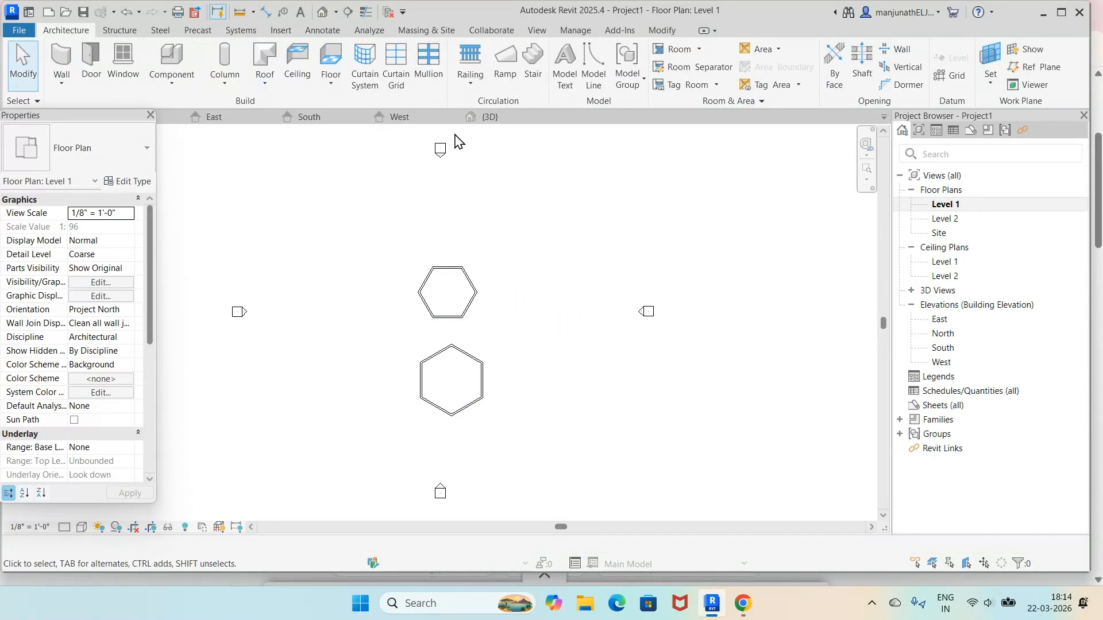
Compare the two hexagonal walls in the 3D view and return to the Level 1 floor plan
{"action": "left_click", "coordinate": [486, 117]}
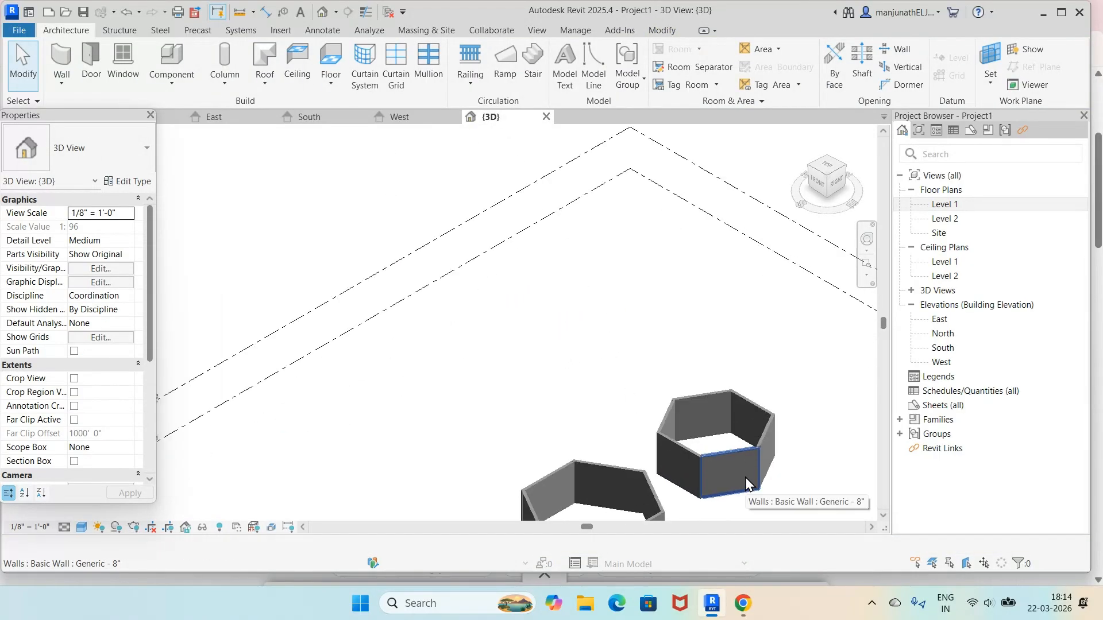
{"action": "scroll", "coordinate": [747, 484], "scroll_direction": "down", "scroll_amount": 5}
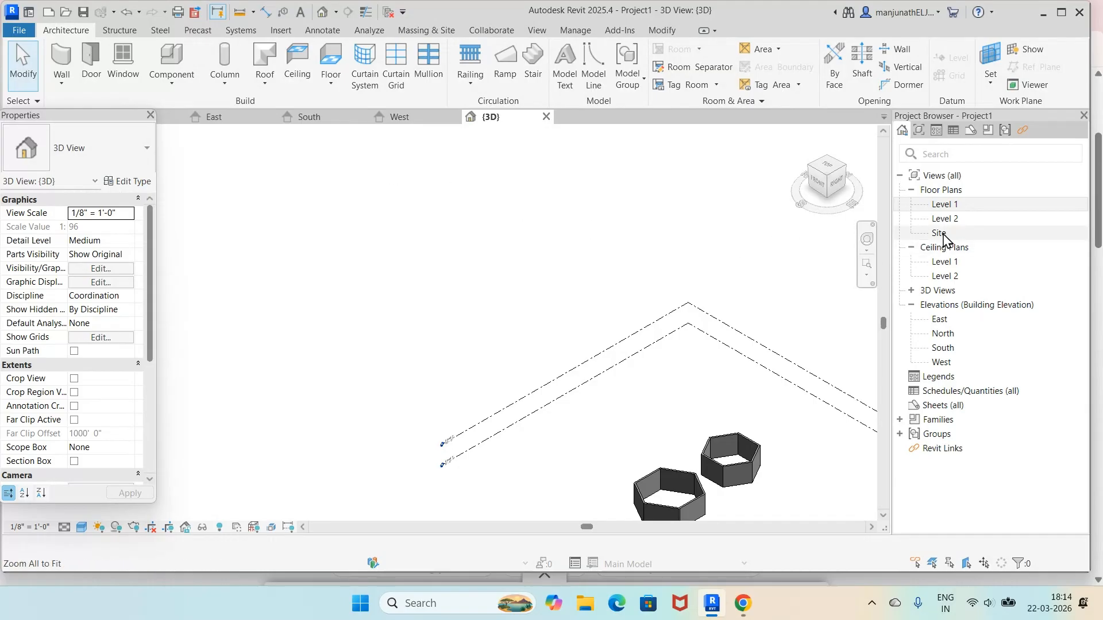
{"action": "double_click", "coordinate": [948, 206]}
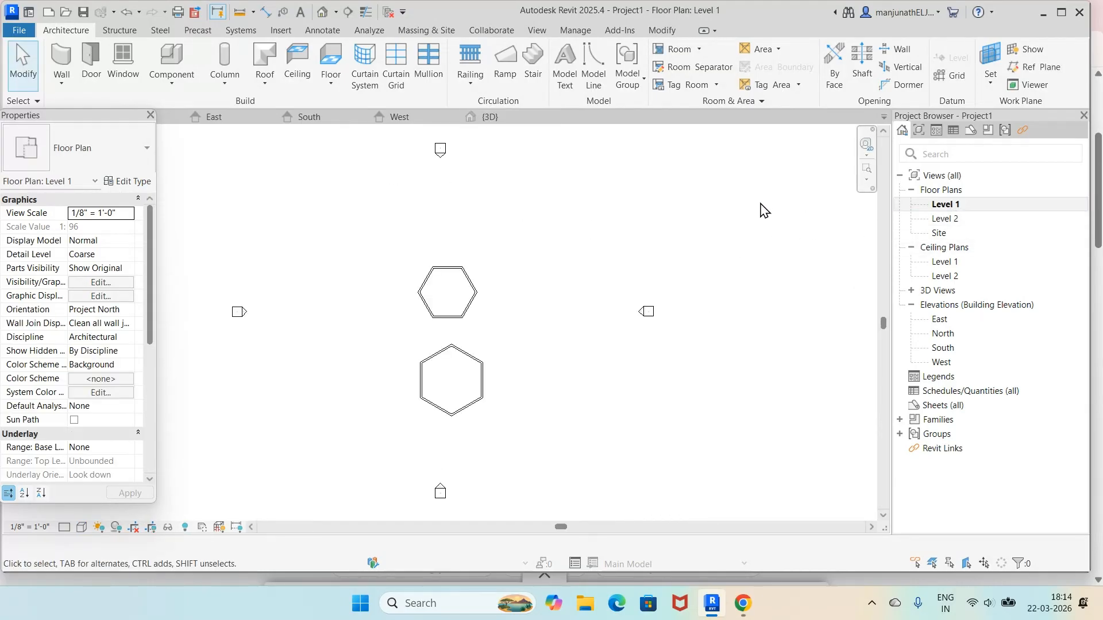
Draw a circular wall of about 6' radius beside the inscribed hexagon, with height to Level 2 and location line Finish Face: Interior
{"action": "left_click", "coordinate": [65, 58]}
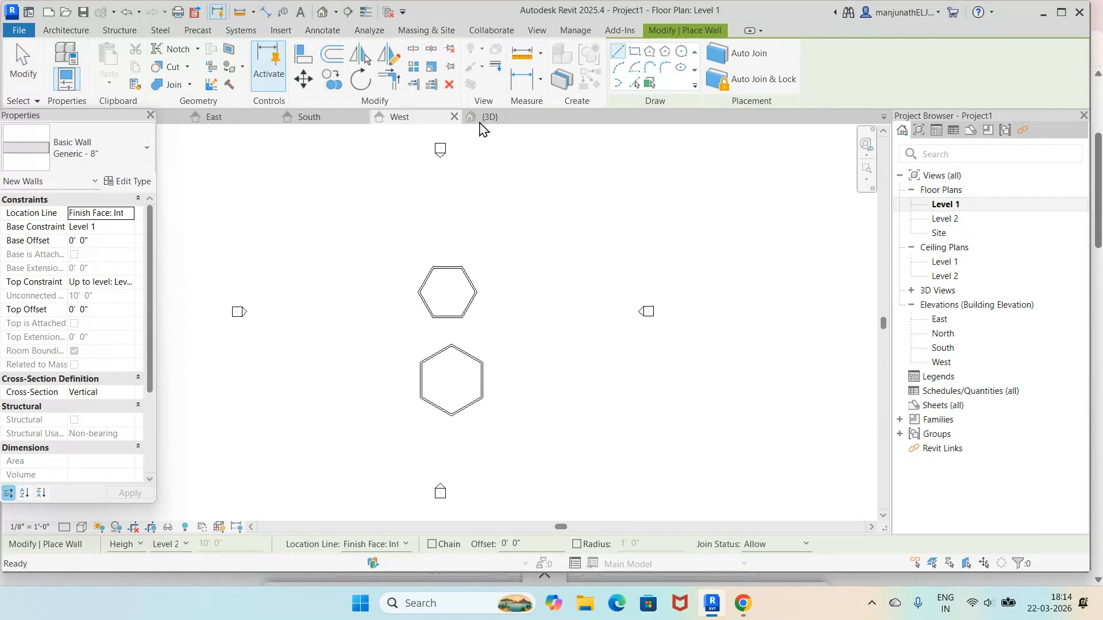
{"action": "left_click", "coordinate": [684, 53]}
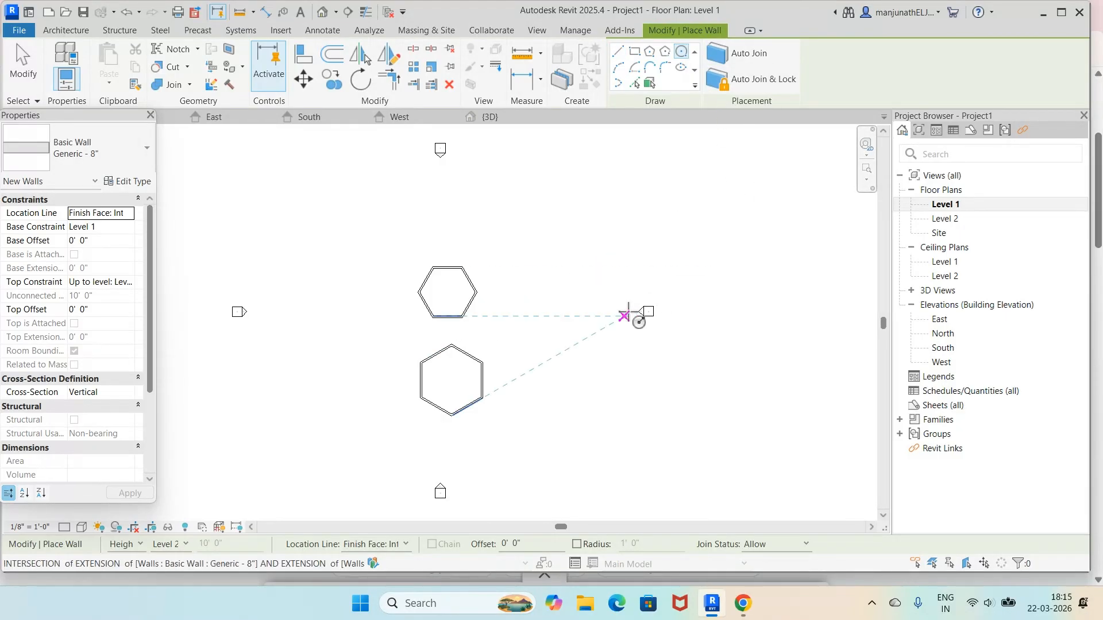
{"action": "left_click", "coordinate": [557, 295]}
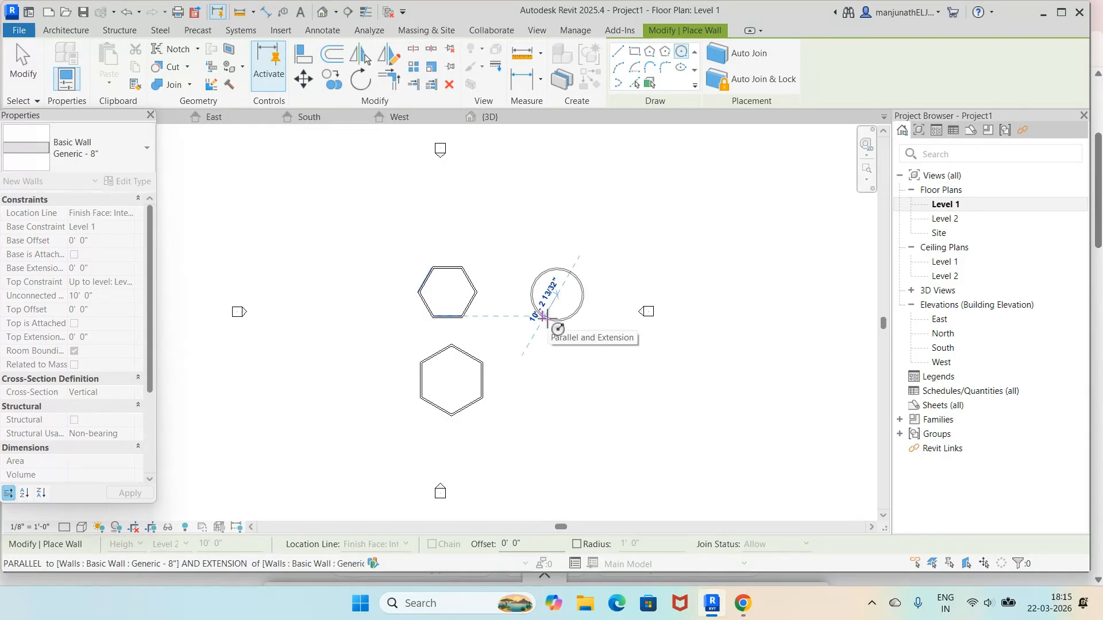
{"action": "left_click", "coordinate": [555, 308]}
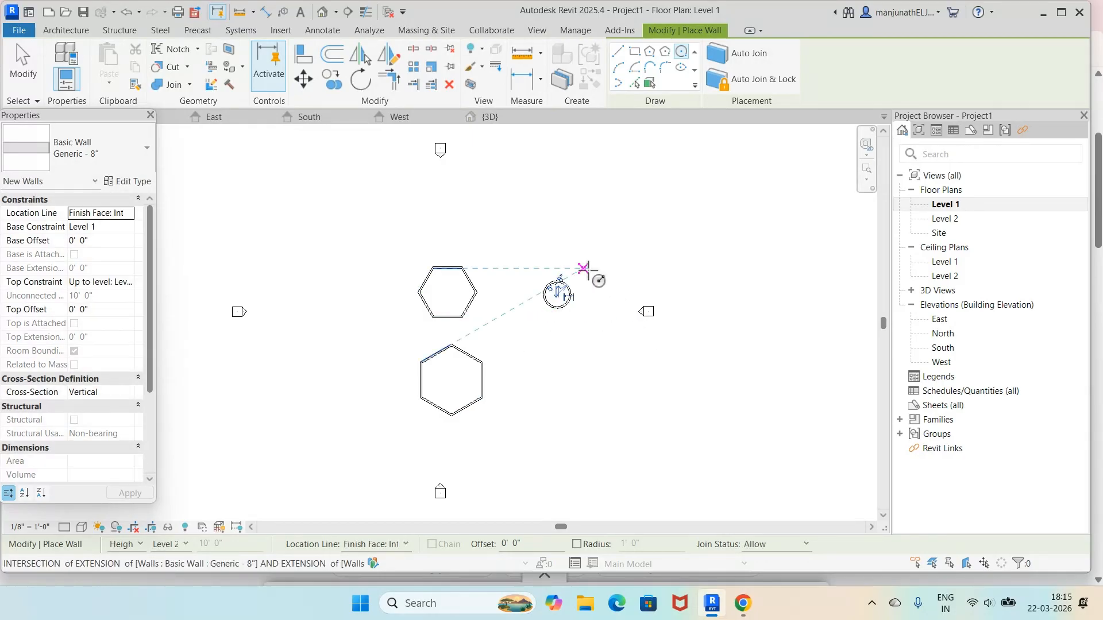
{"action": "scroll", "coordinate": [587, 268], "scroll_direction": "up", "scroll_amount": 5}
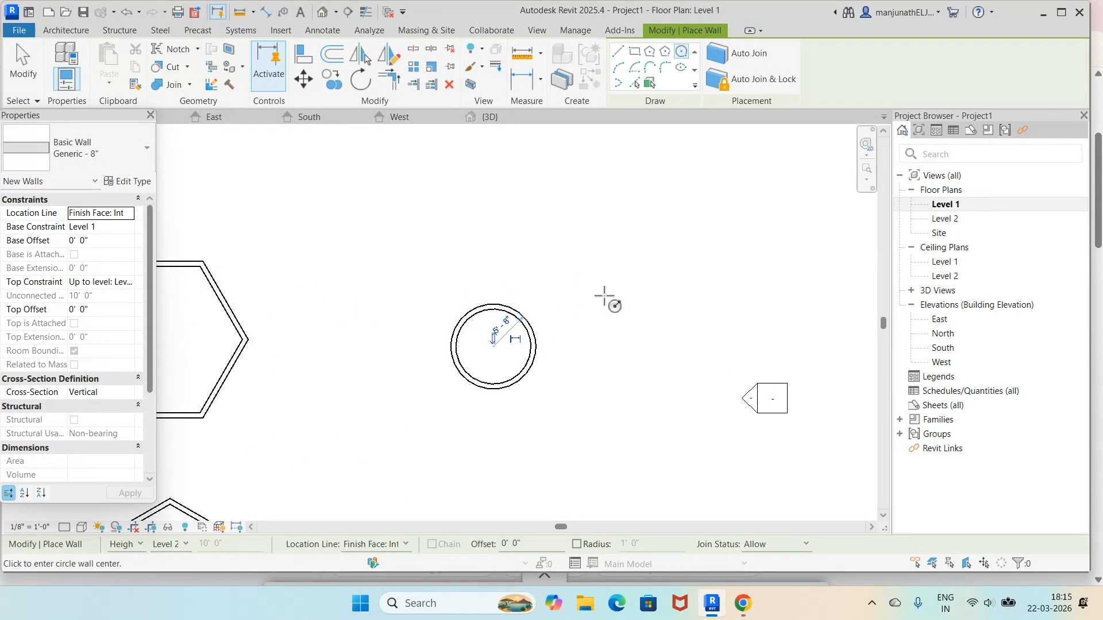
{"action": "scroll", "coordinate": [485, 347], "scroll_direction": "up", "scroll_amount": 1}
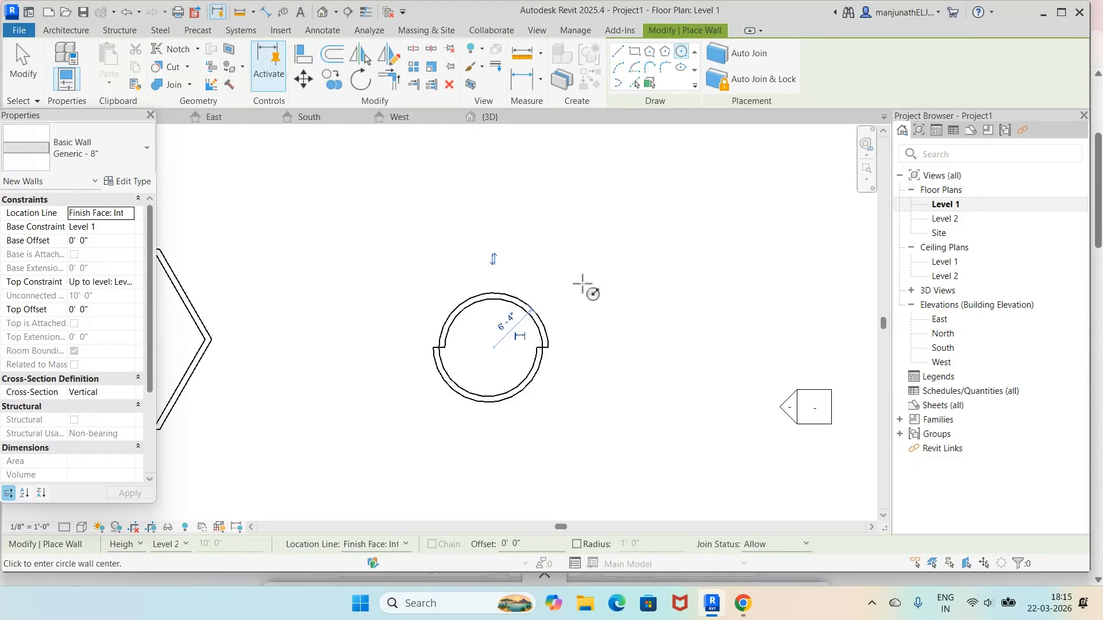
{"action": "scroll", "coordinate": [583, 291], "scroll_direction": "down", "scroll_amount": 1}
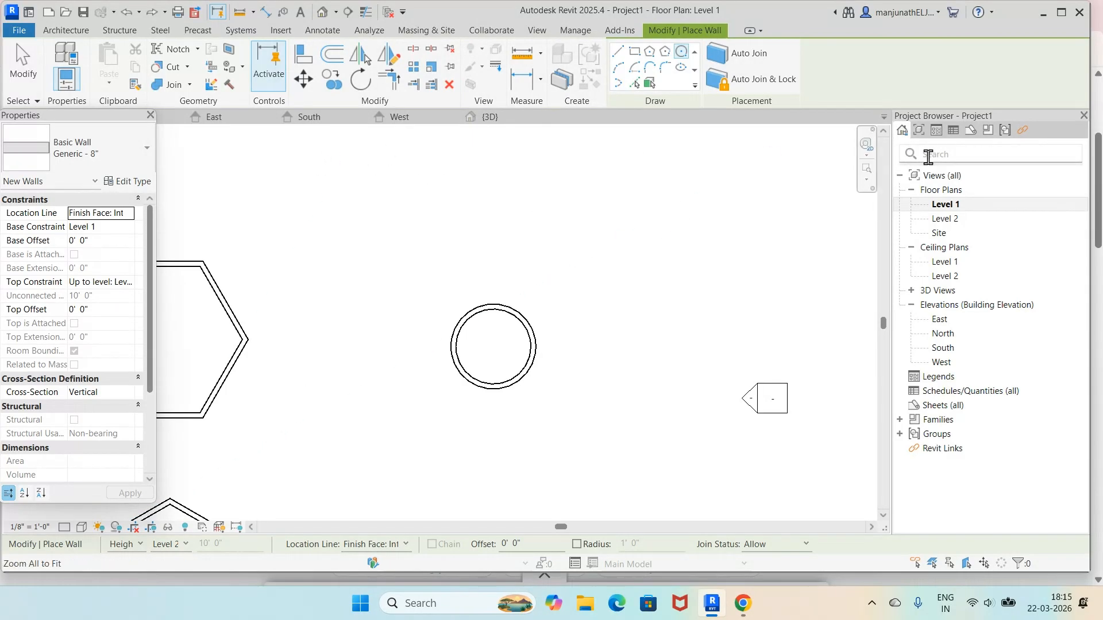
Examine the circular wall alongside the two hexagonal walls in the 3D view
{"action": "left_click", "coordinate": [491, 117]}
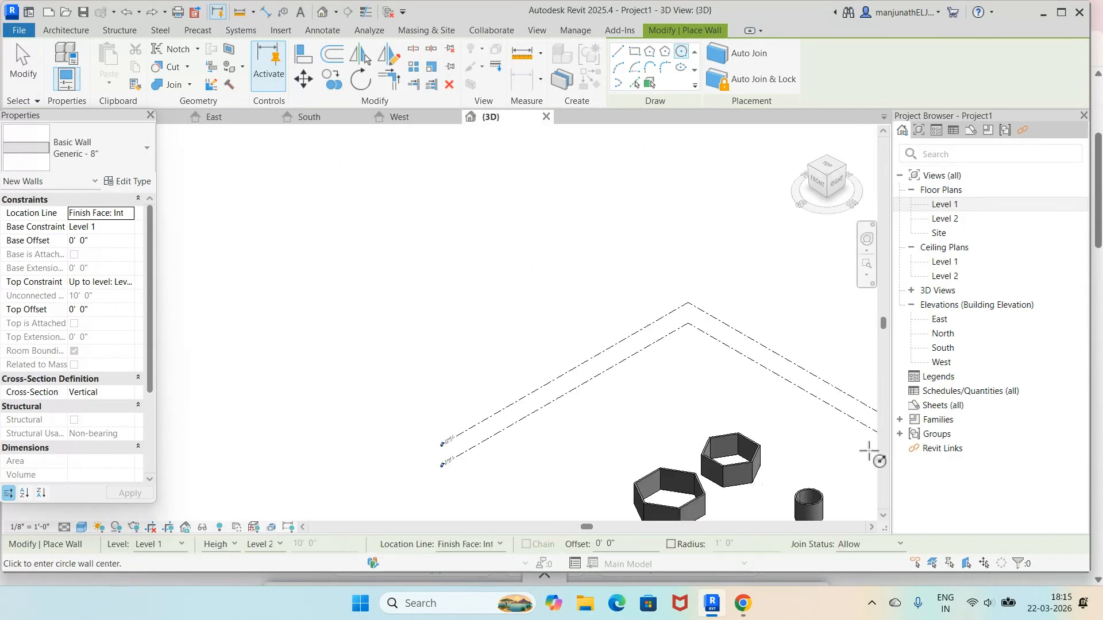
{"action": "scroll", "coordinate": [860, 469], "scroll_direction": "down", "scroll_amount": 5}
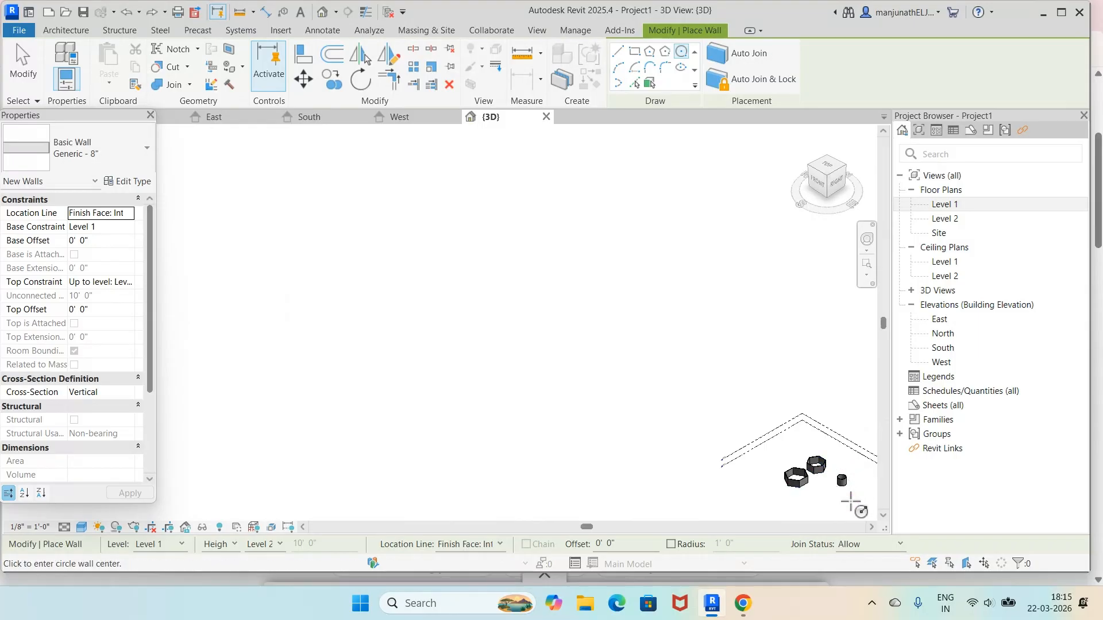
Draw a start-end-radius arc wall of about 6'-9" radius above the circular wall on Level 1, with height to Level 2
{"action": "scroll", "coordinate": [849, 501], "scroll_direction": "up", "scroll_amount": 6}
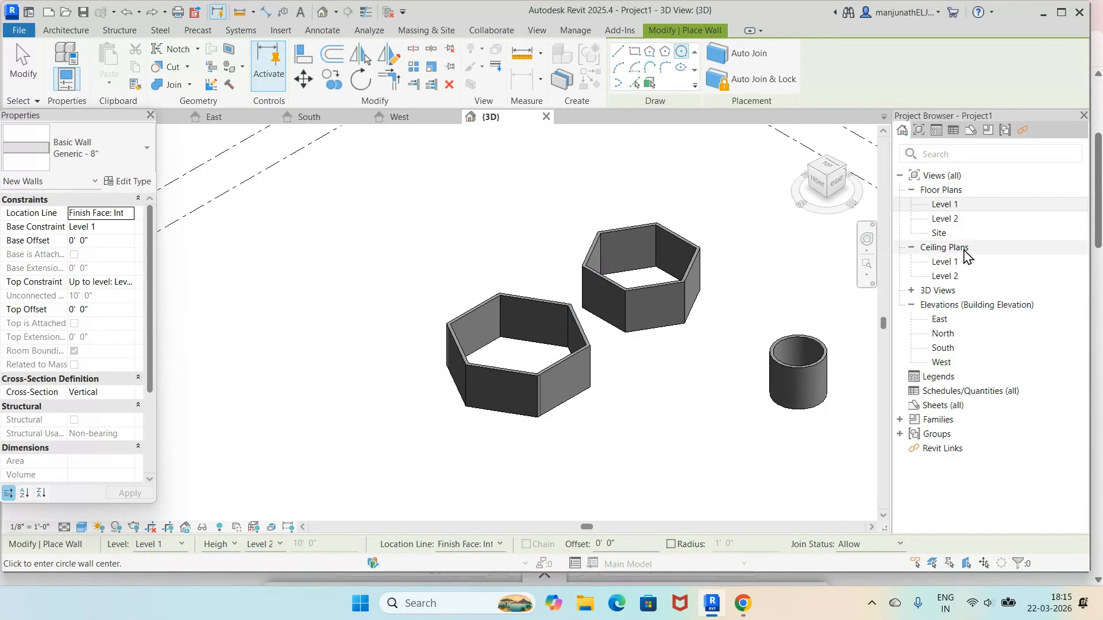
{"action": "double_click", "coordinate": [945, 205]}
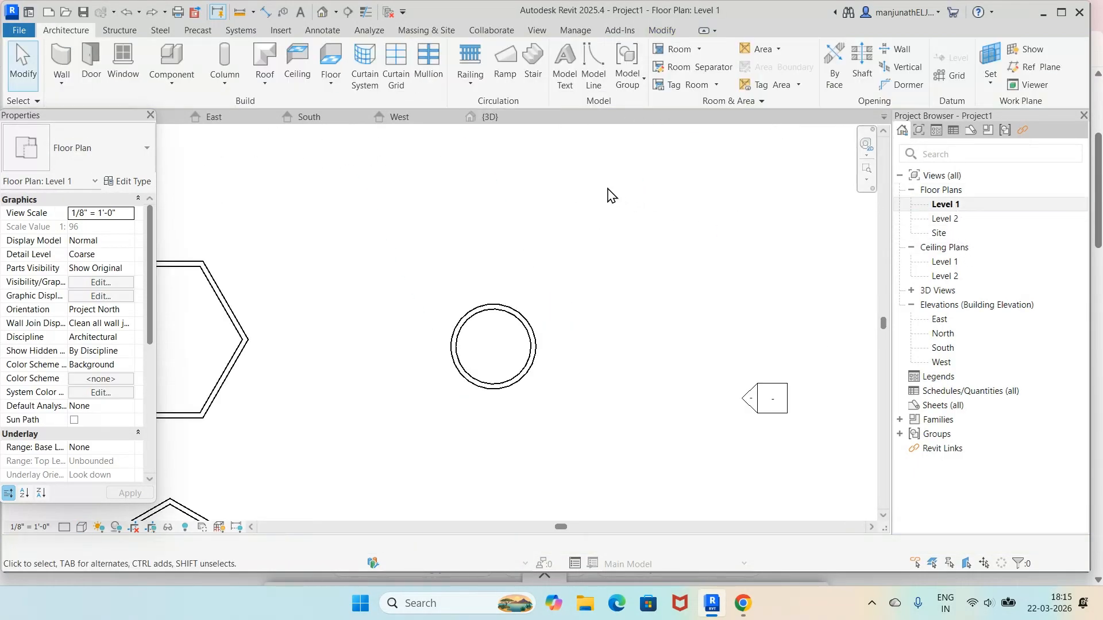
{"action": "left_click", "coordinate": [62, 61]}
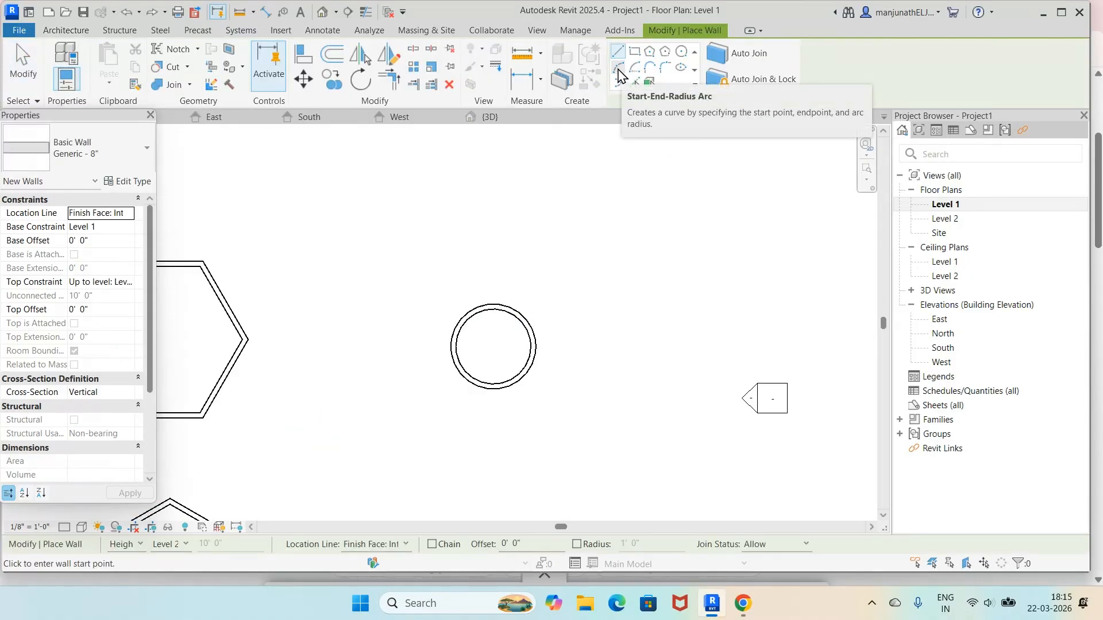
{"action": "left_click", "coordinate": [619, 71]}
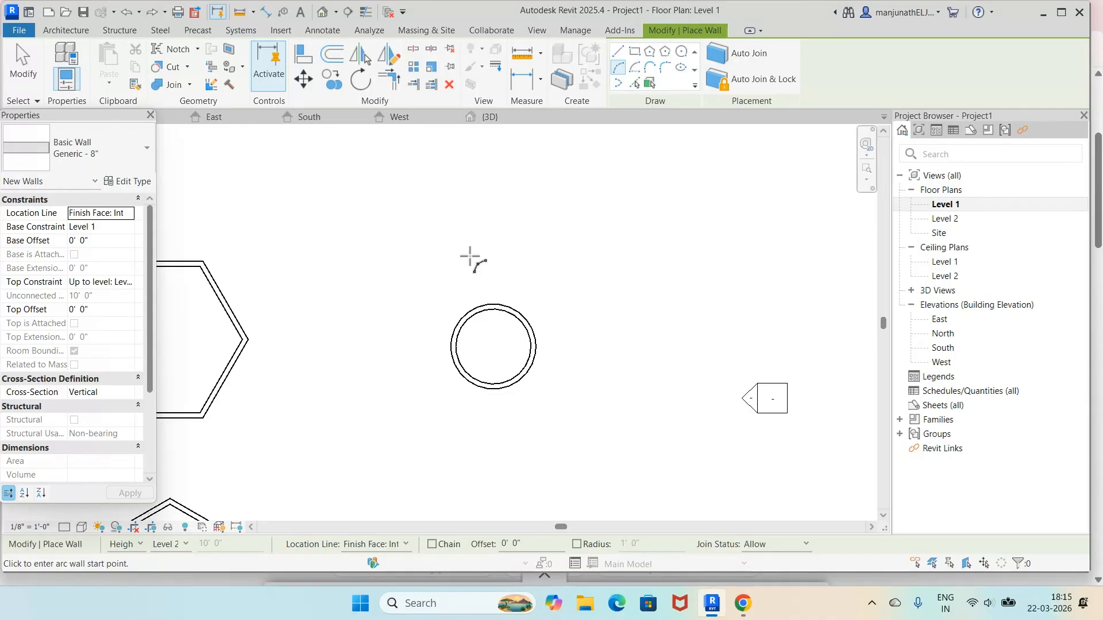
{"action": "left_click", "coordinate": [505, 238]}
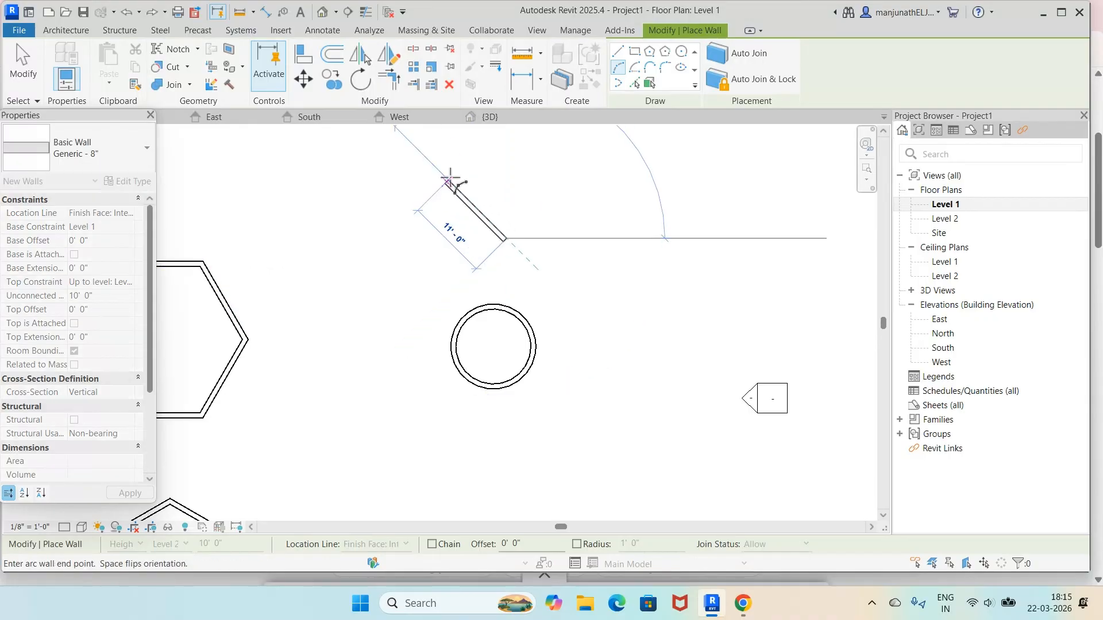
{"action": "left_click", "coordinate": [412, 239]}
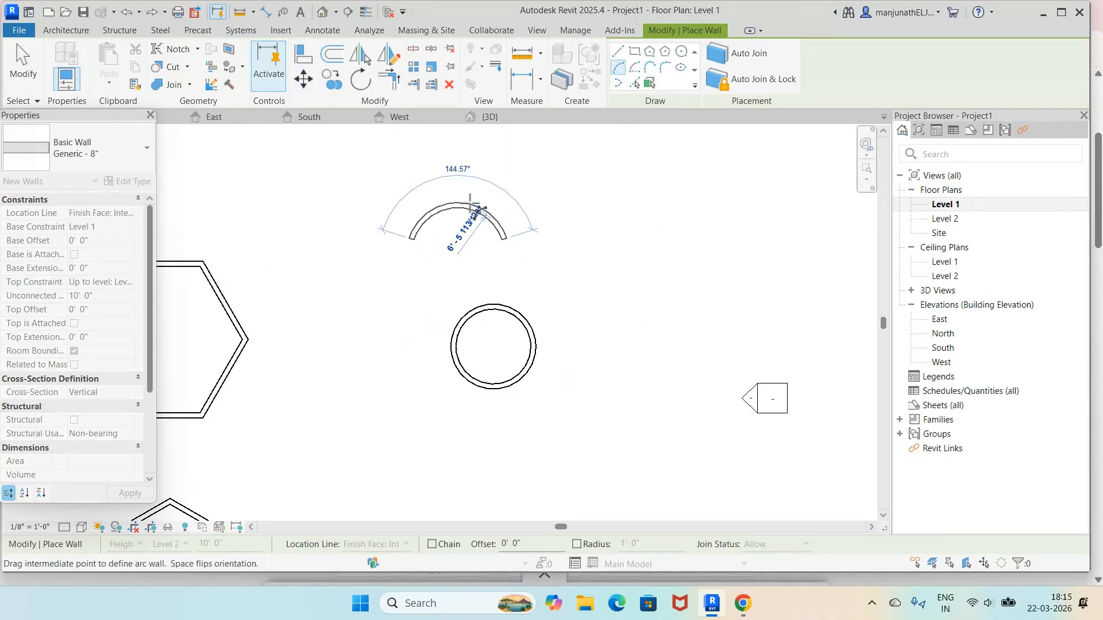
{"action": "left_click", "coordinate": [471, 202]}
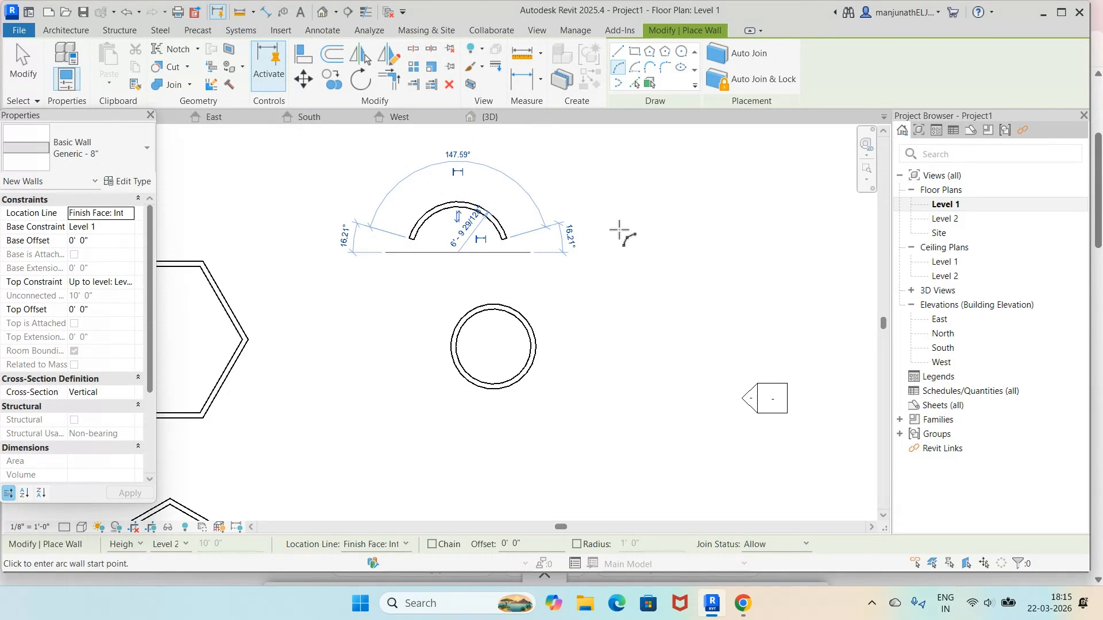
{"action": "key", "text": "Escape"}
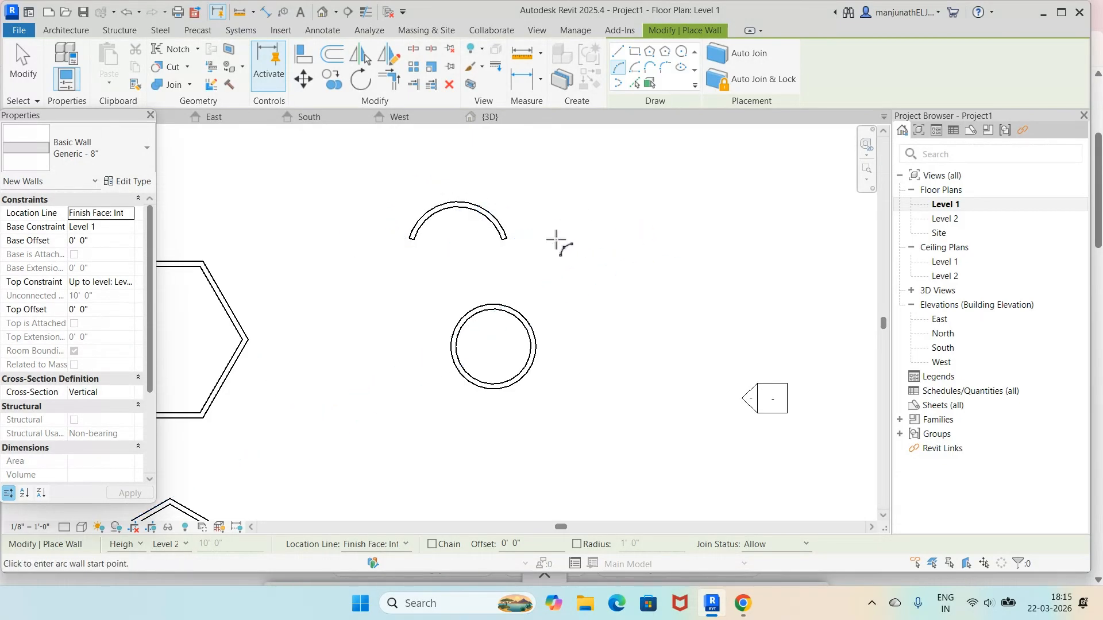
{"action": "left_click", "coordinate": [23, 63]}
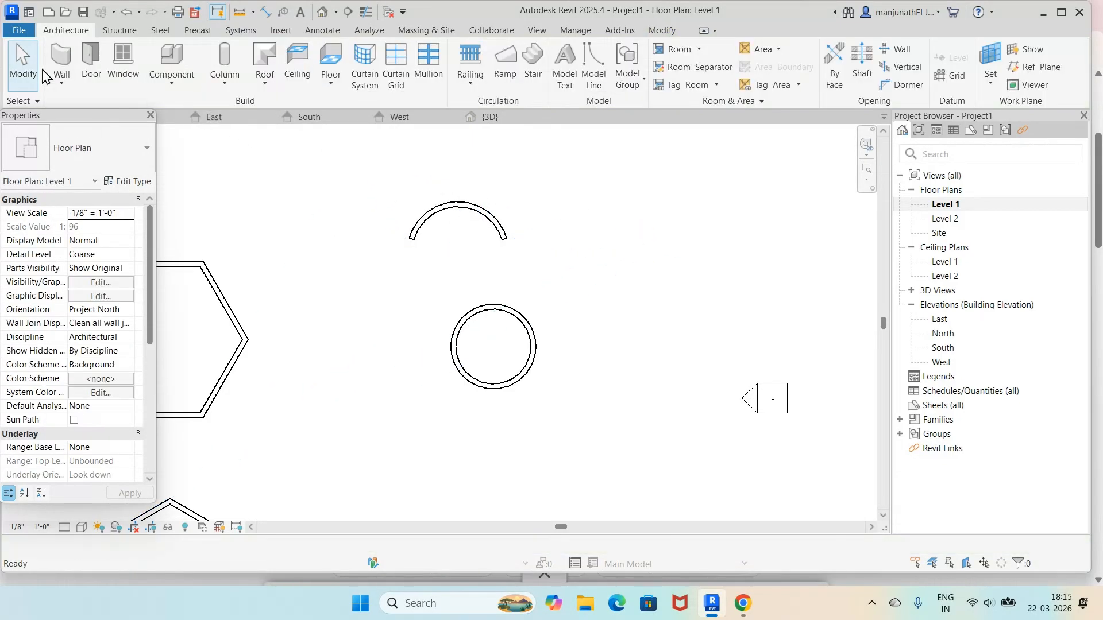
Set the radius of the arc wall above the circular wall to 10'
{"action": "left_click", "coordinate": [440, 206]}
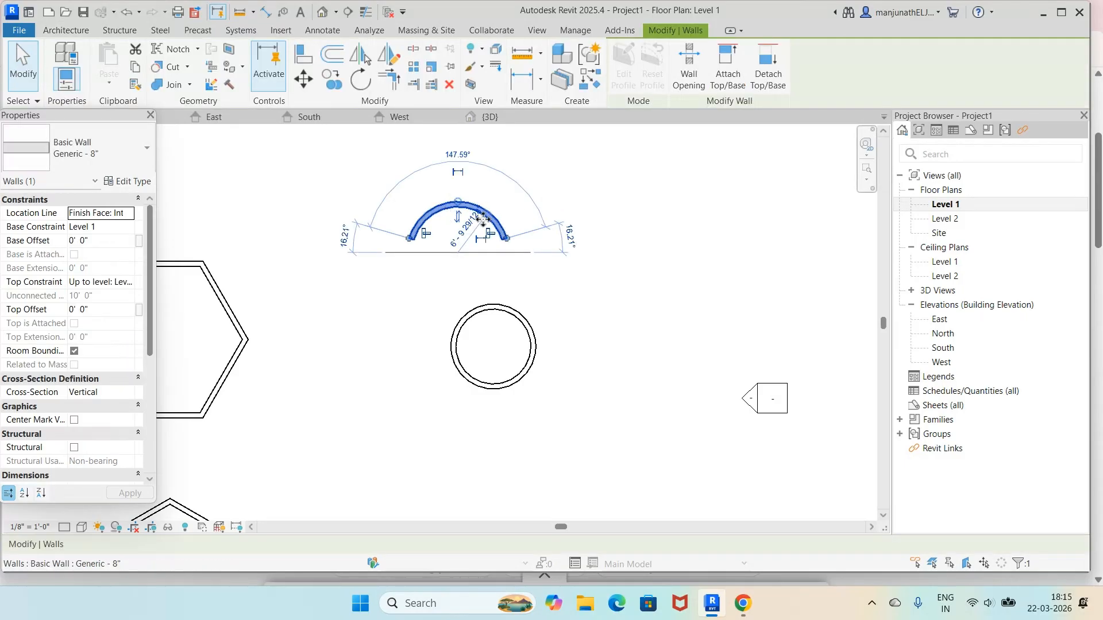
{"action": "left_click", "coordinate": [457, 235]}
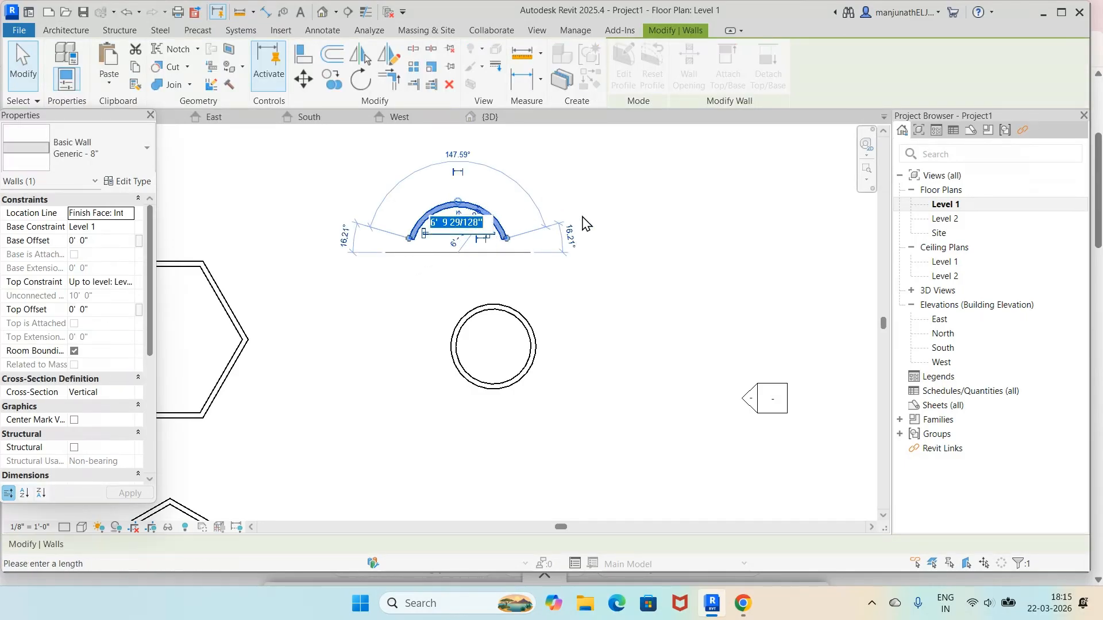
{"action": "type", "text": "10"}
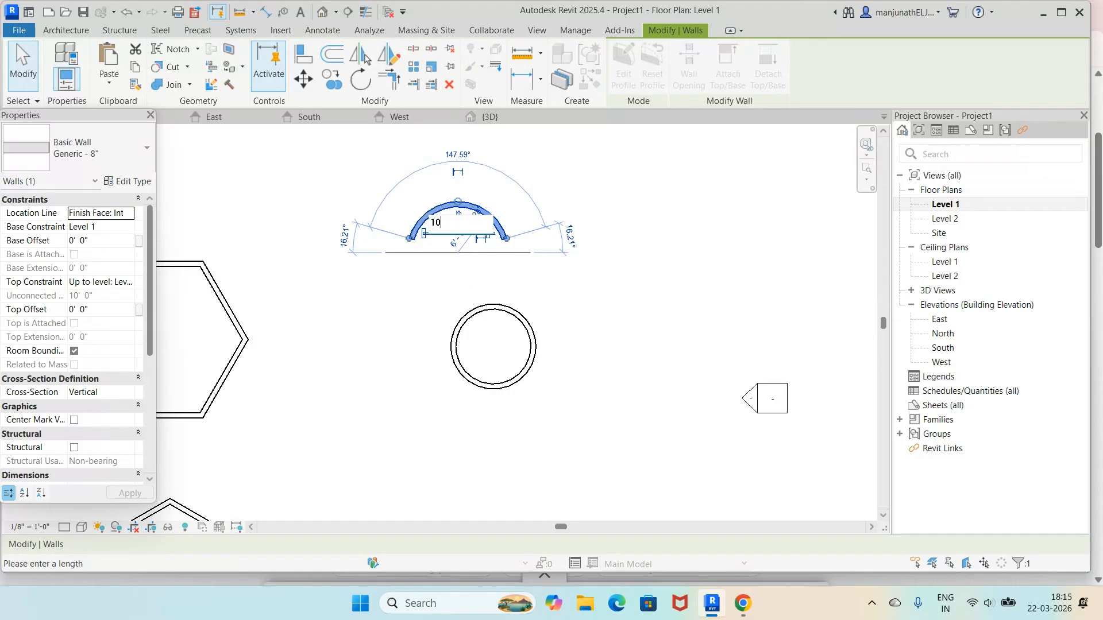
{"action": "key", "text": "Return"}
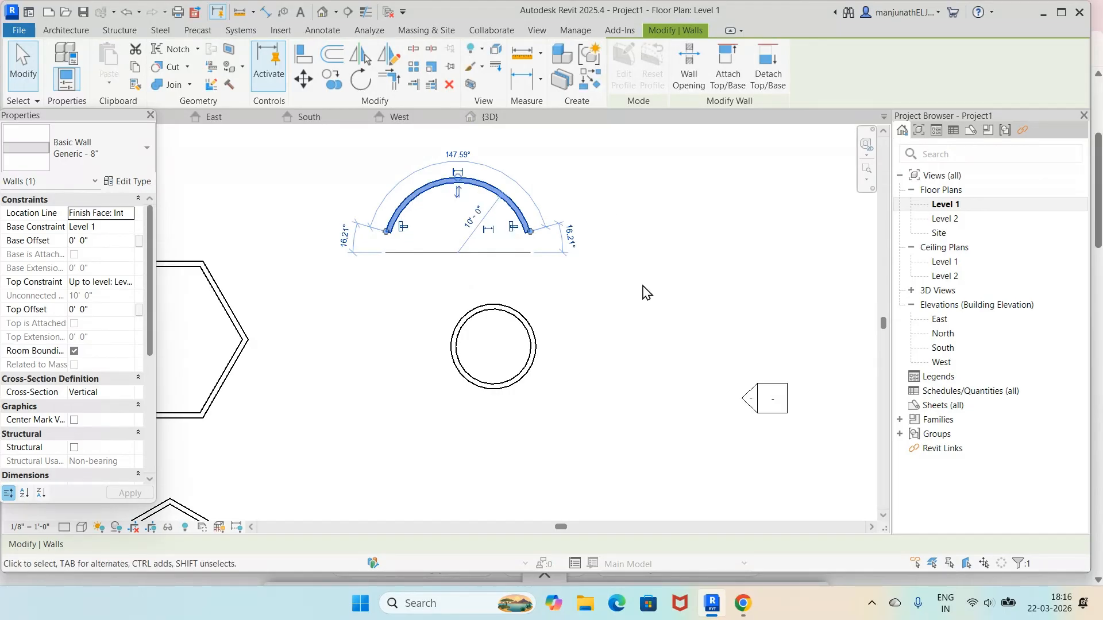
Set the 10' arc wall's right end angle to 20°, followed by its left end angle to 20°
{"action": "left_click", "coordinate": [570, 236]}
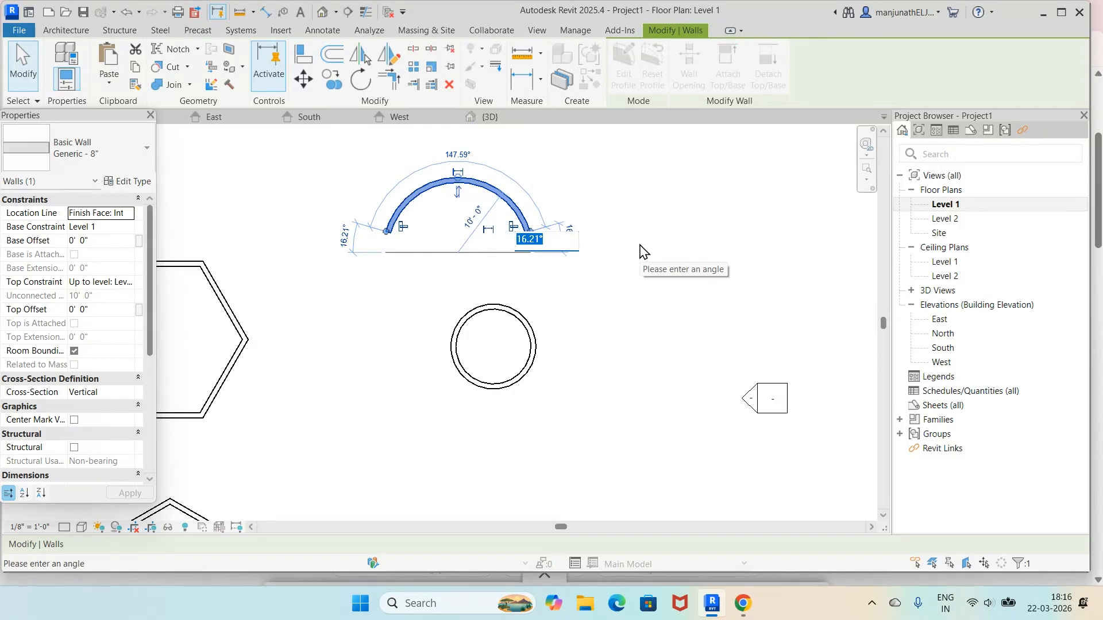
{"action": "type", "text": "20"}
{"action": "key", "text": "Return"}
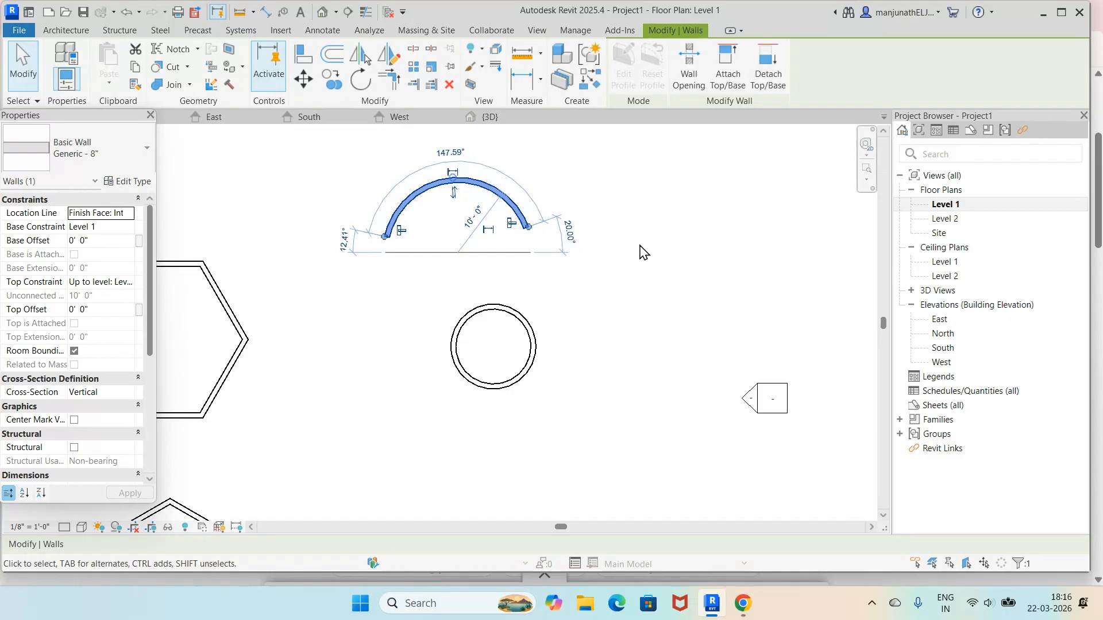
{"action": "left_click", "coordinate": [347, 242]}
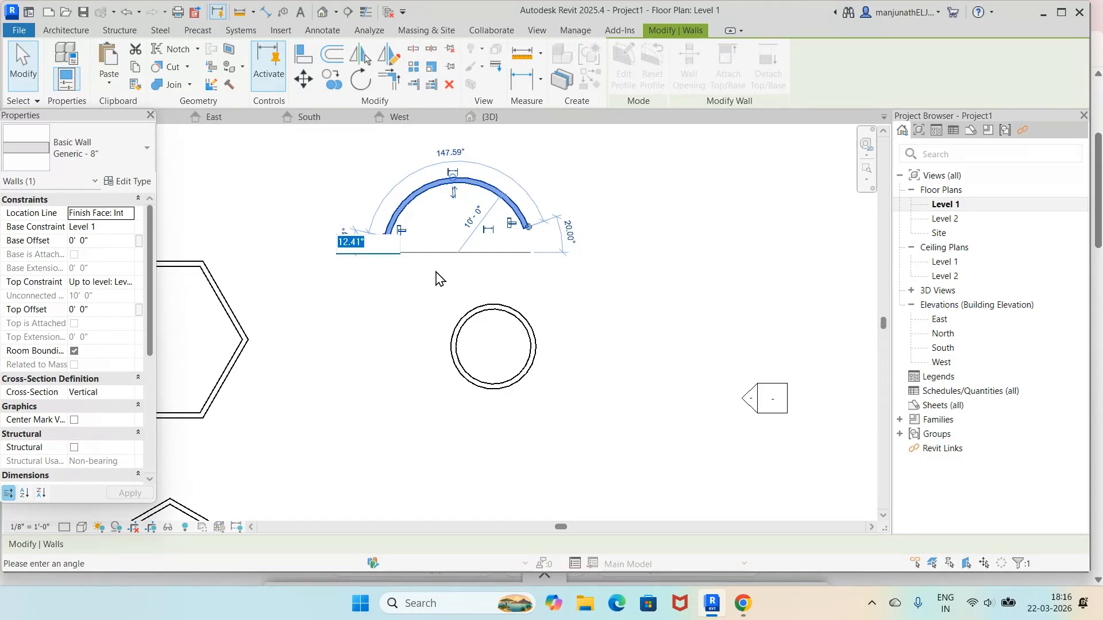
{"action": "key", "text": "Return"}
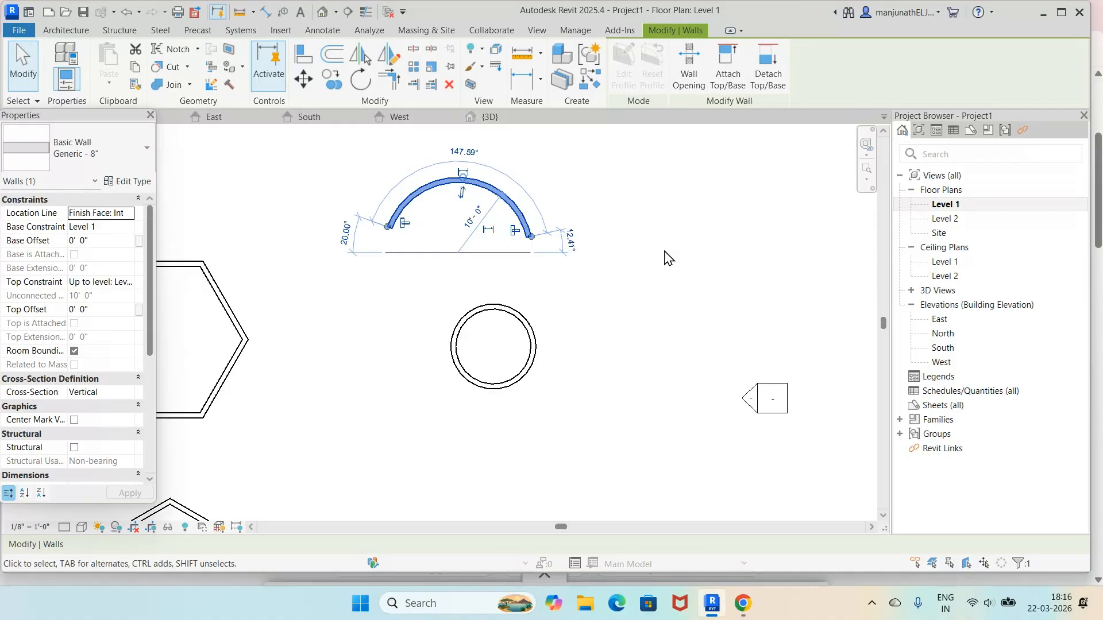
{"action": "key", "text": "Escape"}
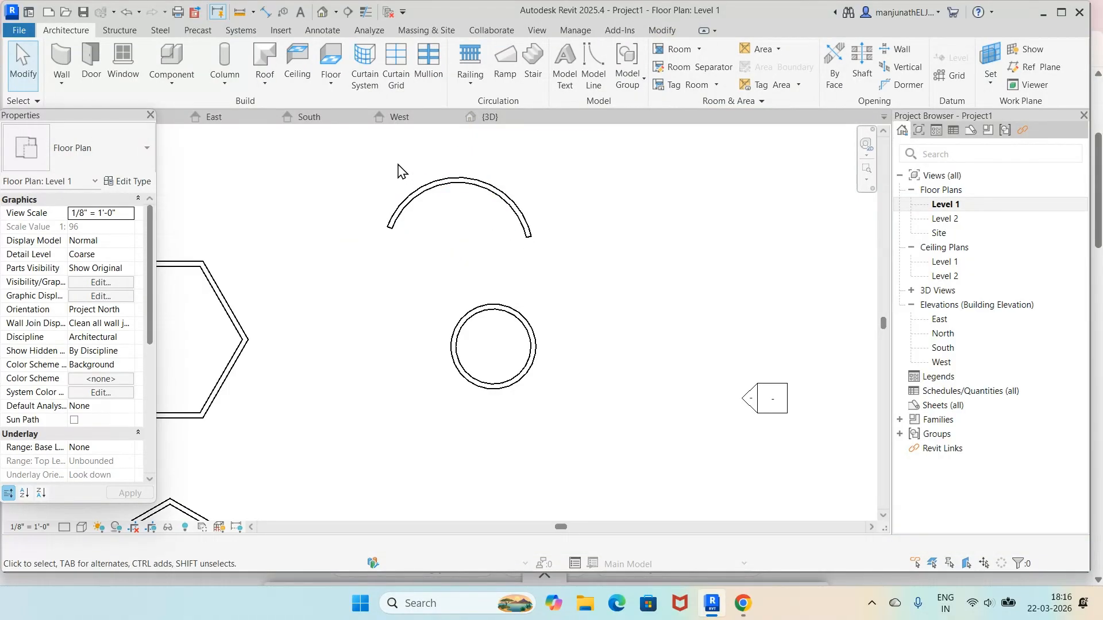
Check the 10' arc wall in the 3D view and return to the Level 1 floor plan
{"action": "left_click", "coordinate": [491, 117]}
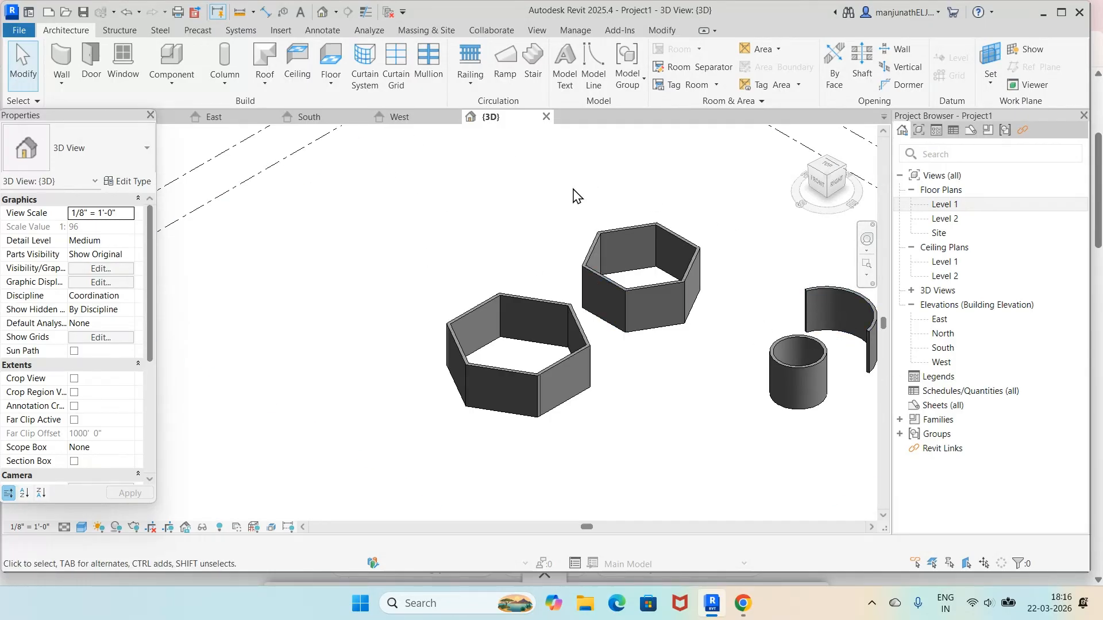
{"action": "double_click", "coordinate": [942, 205]}
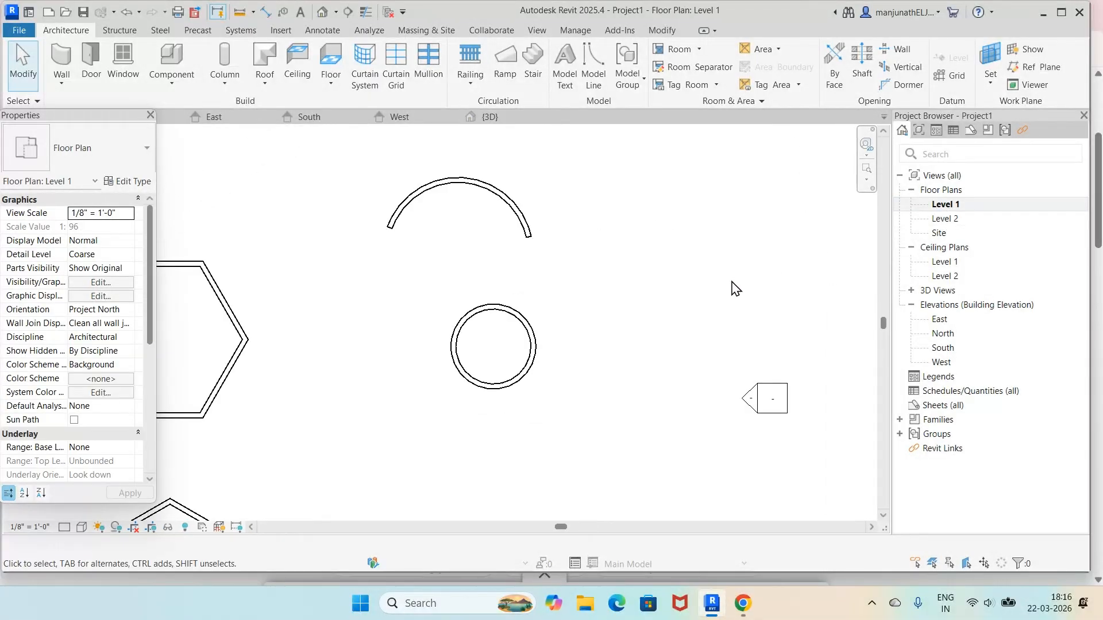
{"action": "scroll", "coordinate": [653, 328], "scroll_direction": "up", "scroll_amount": 3}
{"action": "scroll", "coordinate": [654, 328], "scroll_direction": "down", "scroll_amount": 7}
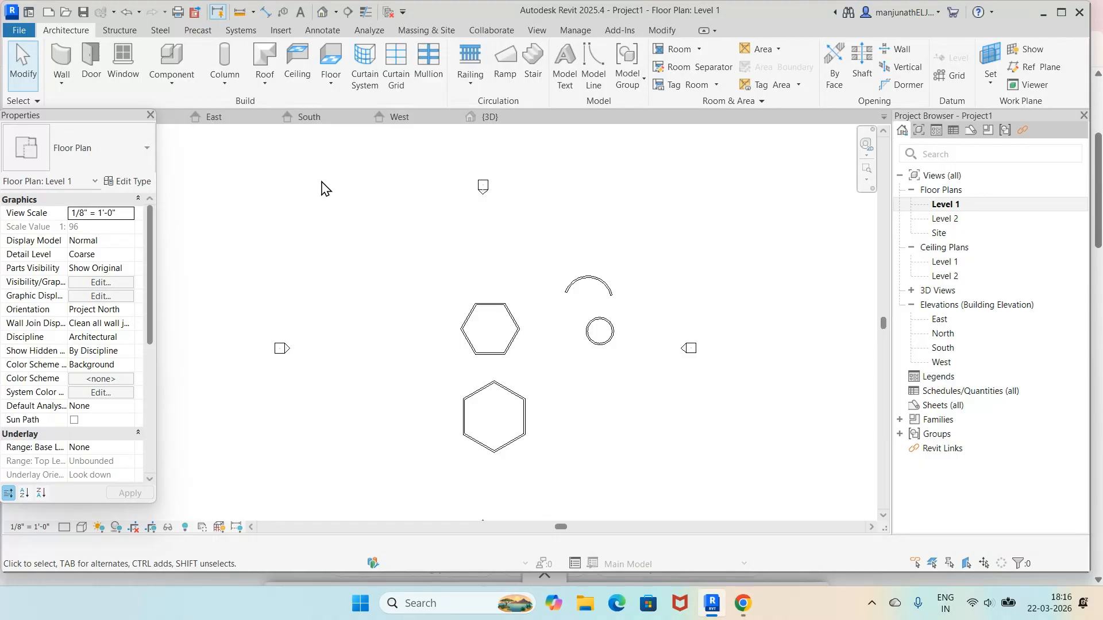
Draw a center-ends arc wall of about 20' radius and 90° sweep to the left of the inscribed hexagon, with height to Level 2
{"action": "left_click", "coordinate": [61, 57]}
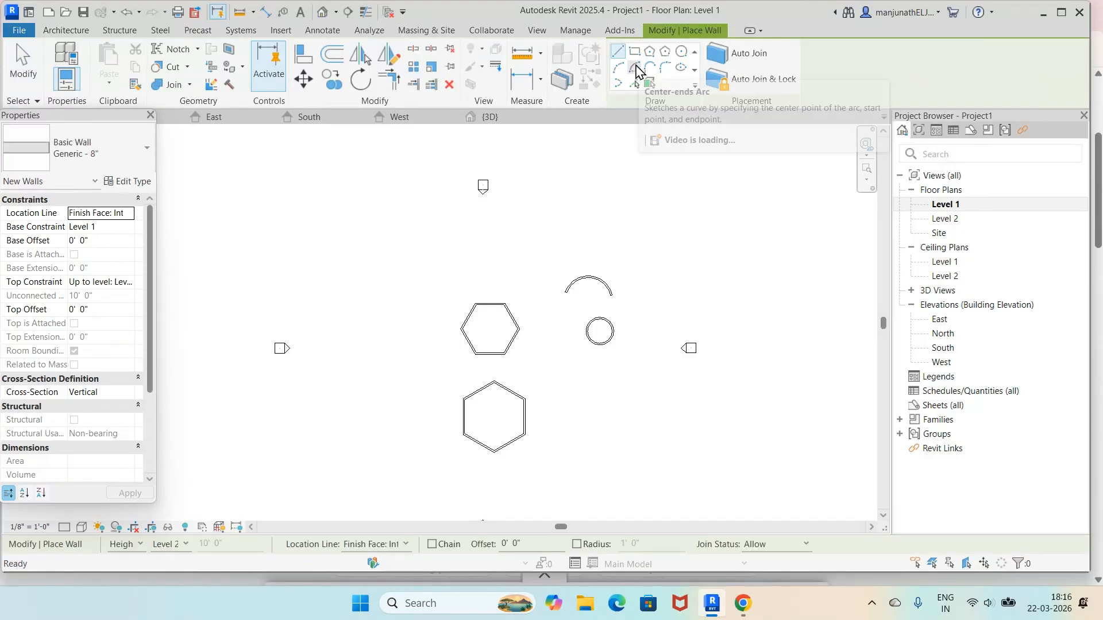
{"action": "left_click", "coordinate": [636, 70]}
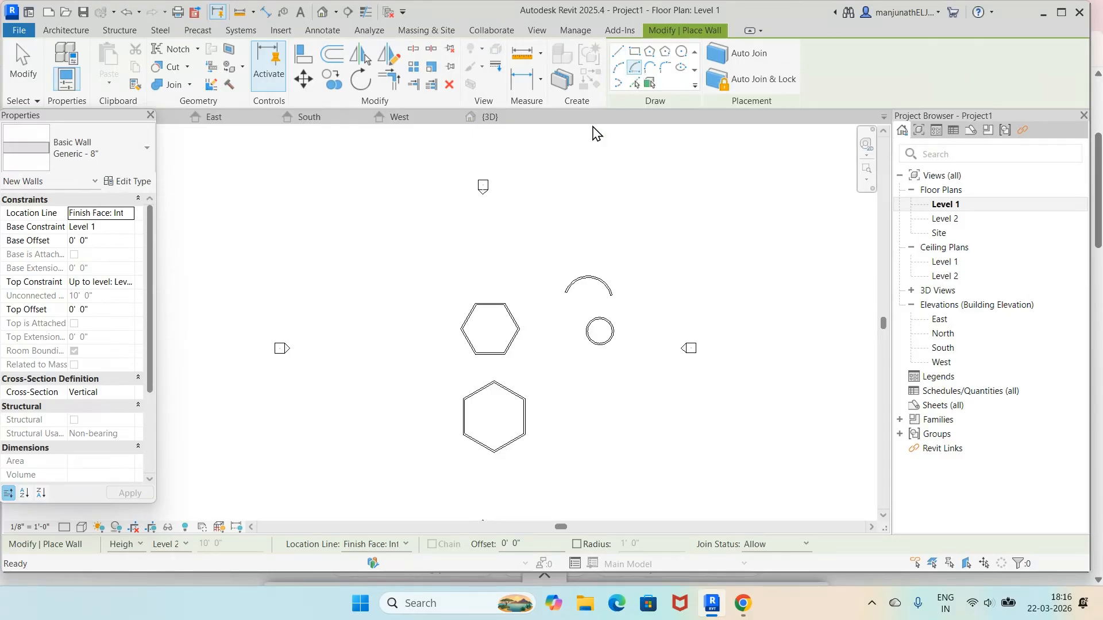
{"action": "left_click", "coordinate": [390, 321]}
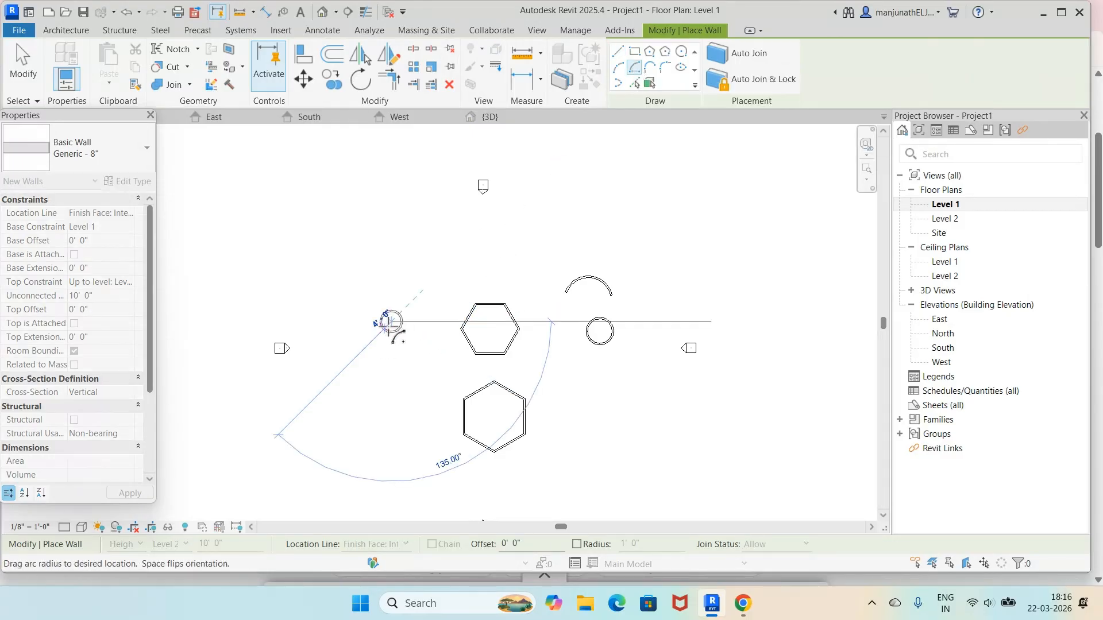
{"action": "left_click", "coordinate": [342, 321]}
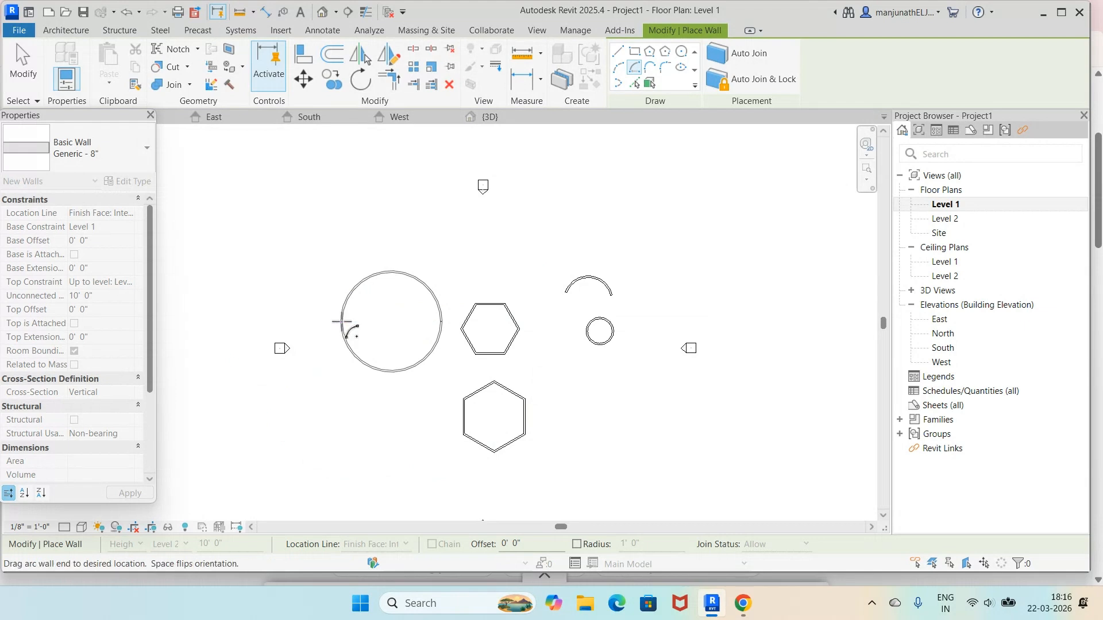
{"action": "left_click", "coordinate": [392, 273]}
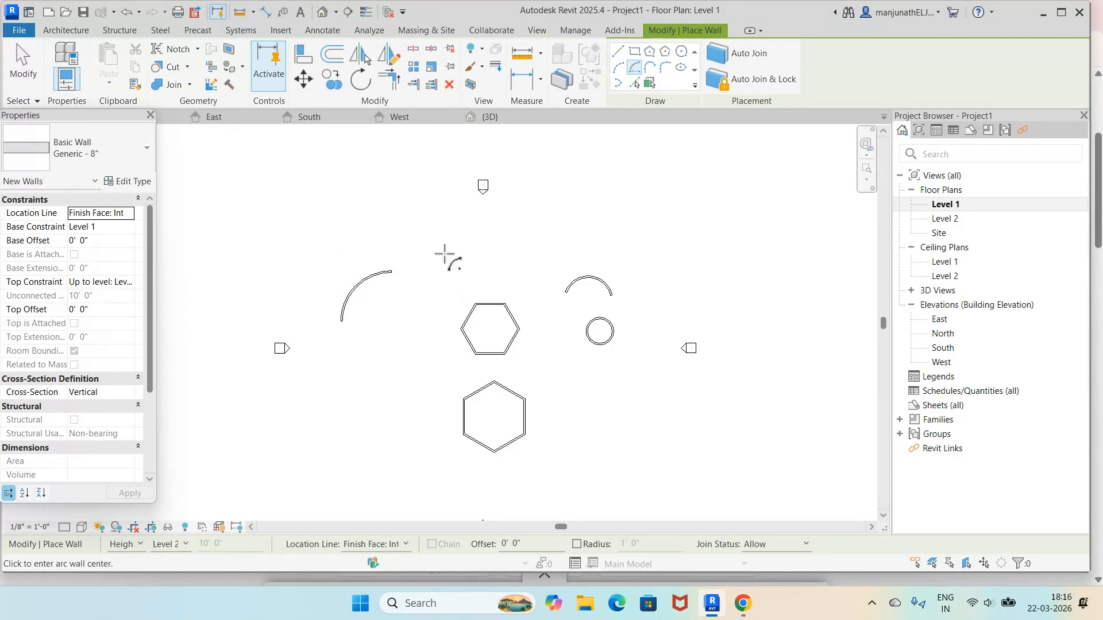
{"action": "left_click", "coordinate": [23, 65]}
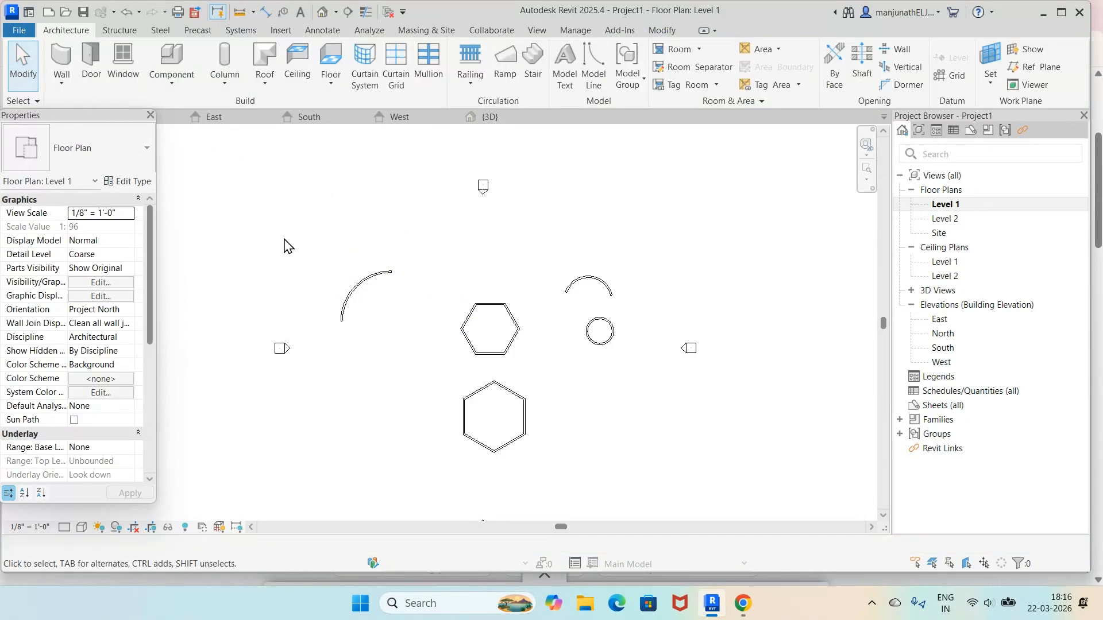
{"action": "left_click", "coordinate": [359, 290]}
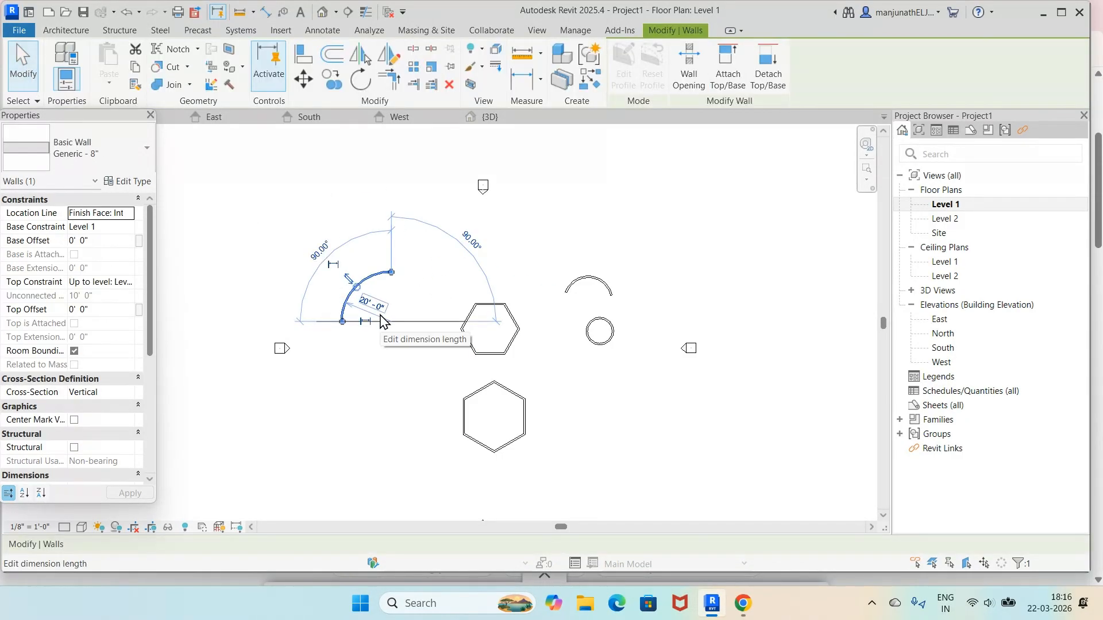
{"action": "left_click", "coordinate": [340, 212]}
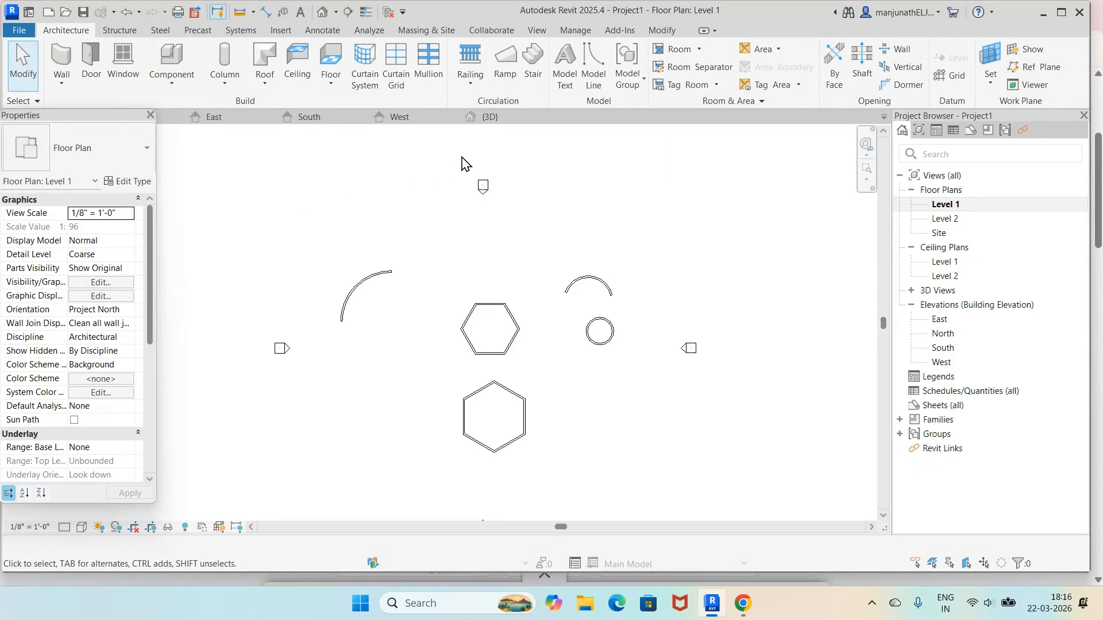
View the quarter-circle arc wall with the other walls in the 3D view and reopen the Level 1 floor plan
{"action": "left_click", "coordinate": [490, 118]}
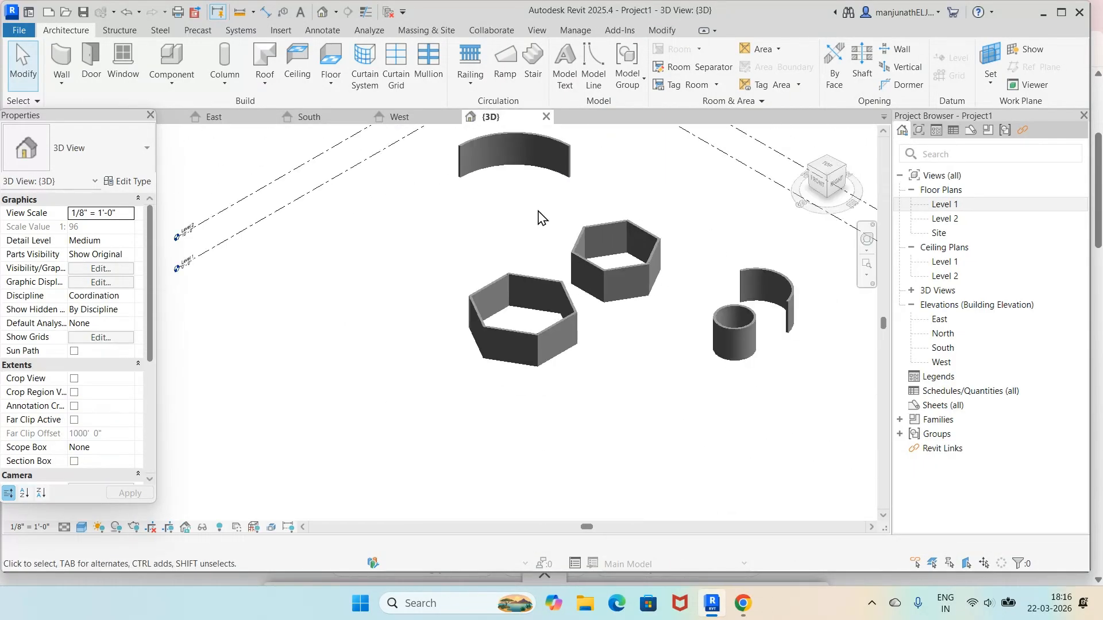
{"action": "scroll", "coordinate": [539, 219], "scroll_direction": "down", "scroll_amount": 2}
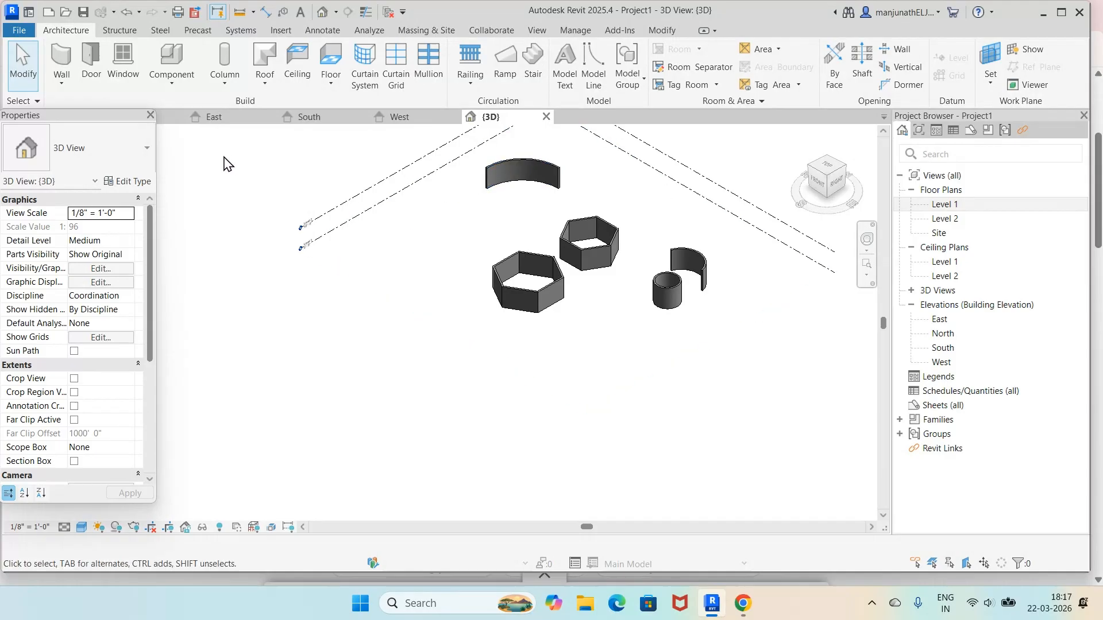
{"action": "left_click", "coordinate": [949, 208]}
{"action": "double_click", "coordinate": [949, 207]}
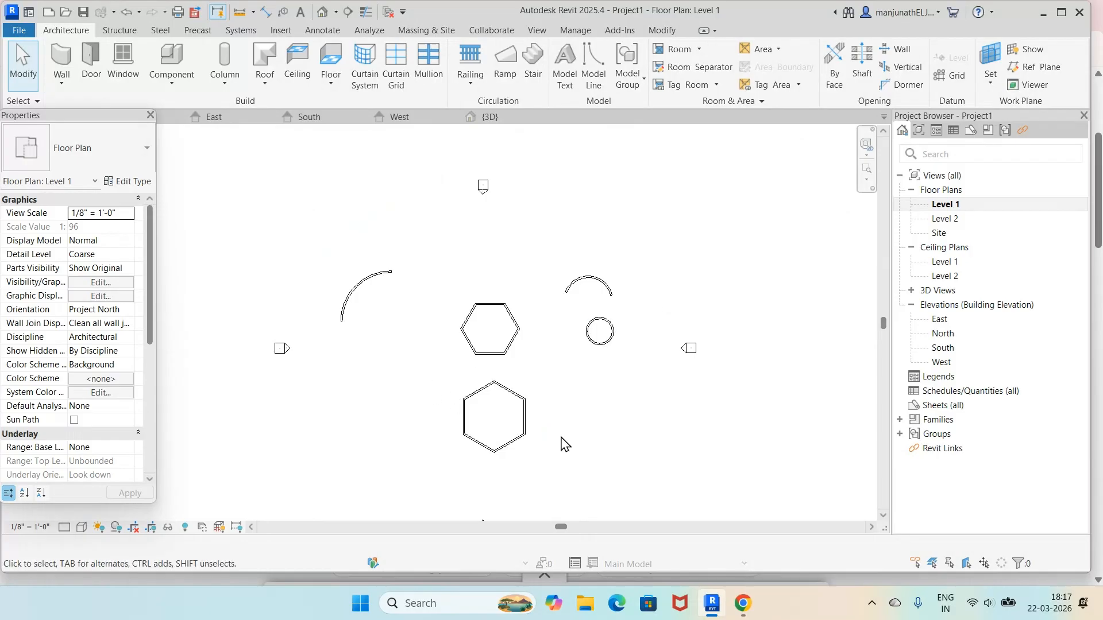
Draw a semicircular center-ends arc wall bulging outward from the right side of the lower hexagon, with height to Level 2
{"action": "scroll", "coordinate": [565, 443], "scroll_direction": "down", "scroll_amount": 2}
{"action": "scroll", "coordinate": [564, 440], "scroll_direction": "up", "scroll_amount": 5}
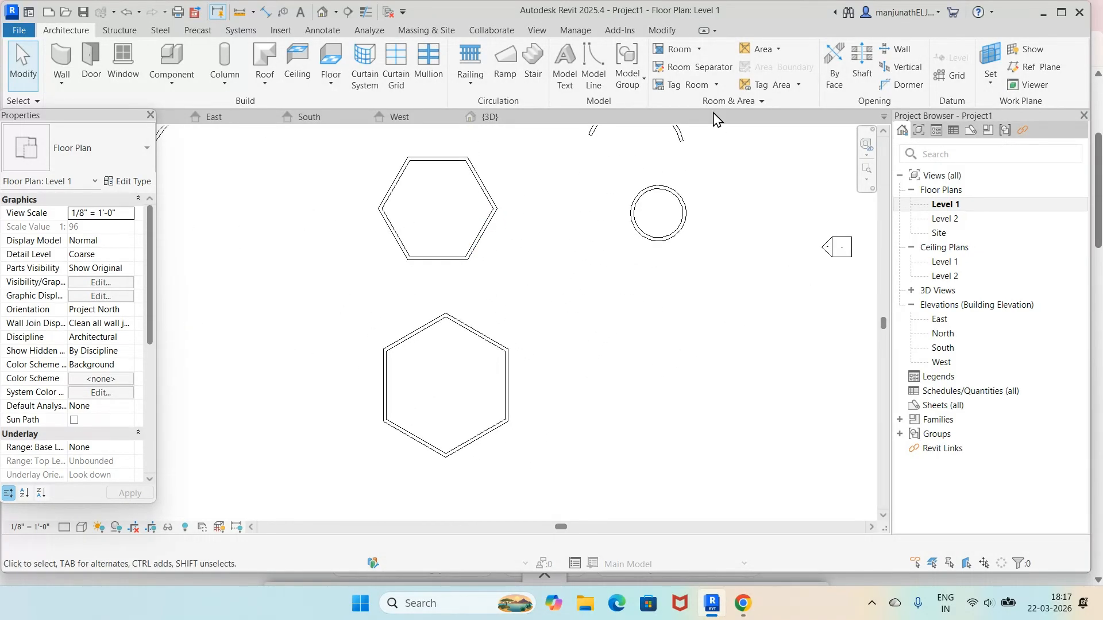
{"action": "left_click", "coordinate": [62, 57]}
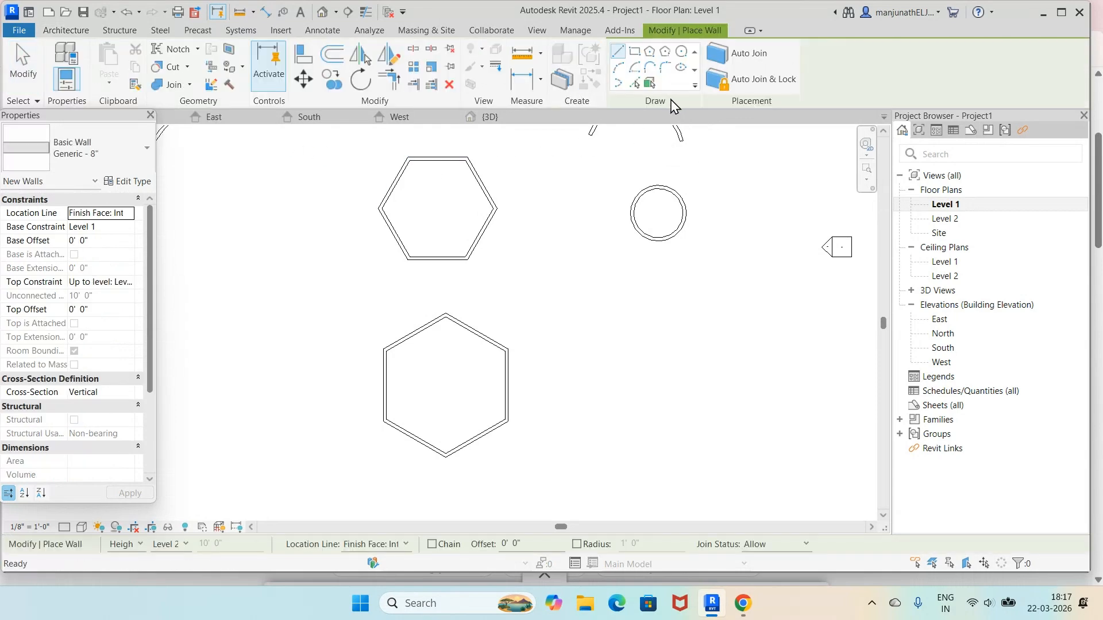
{"action": "left_click", "coordinate": [637, 69]}
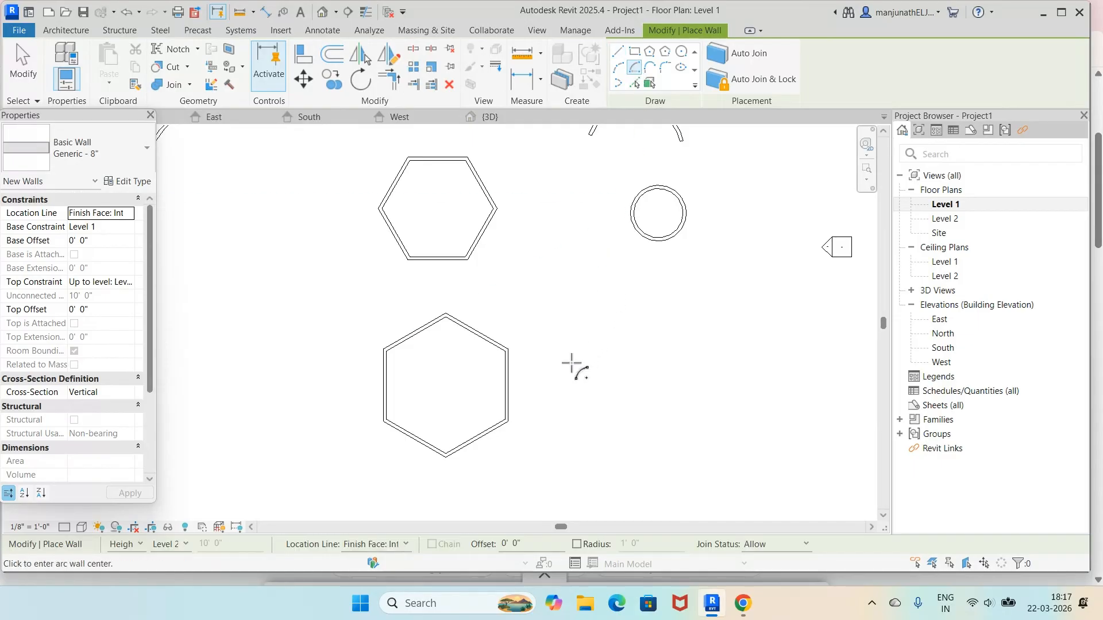
{"action": "left_click", "coordinate": [506, 385]}
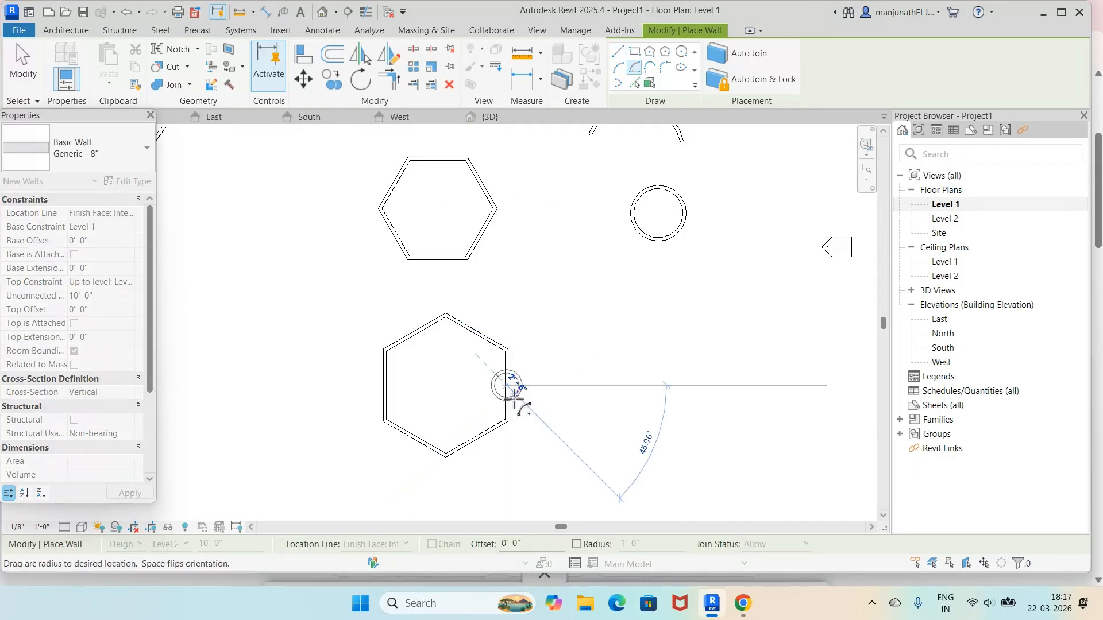
{"action": "left_click", "coordinate": [505, 421]}
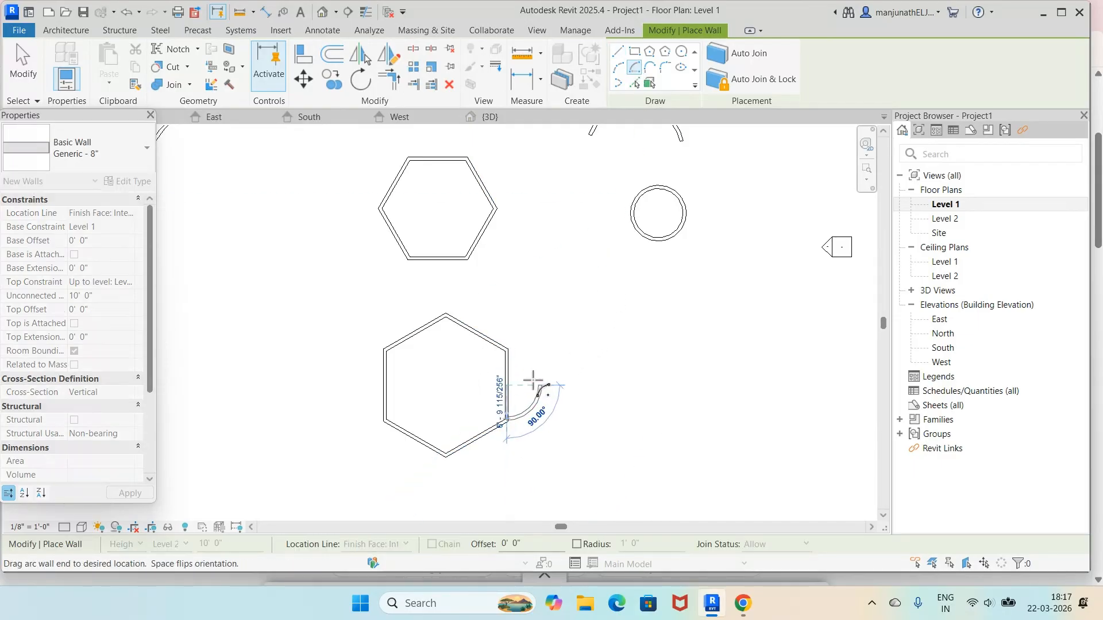
{"action": "left_click", "coordinate": [508, 350]}
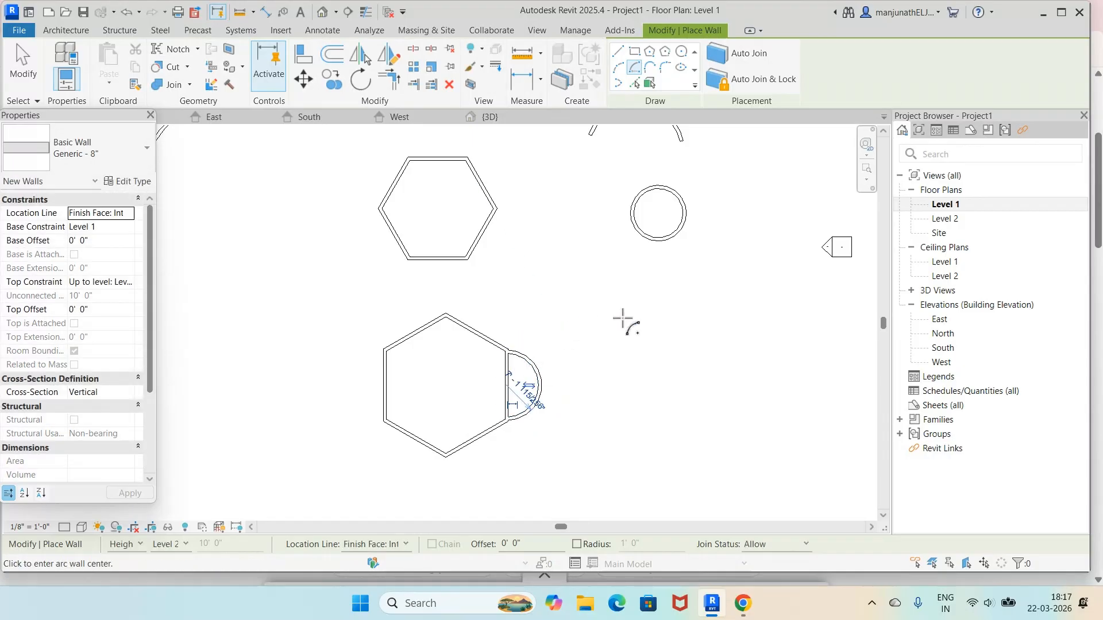
Inspect the semicircular wall attached to the hexagon in the 3D view and reopen the Level 1 floor plan
{"action": "left_click", "coordinate": [490, 118]}
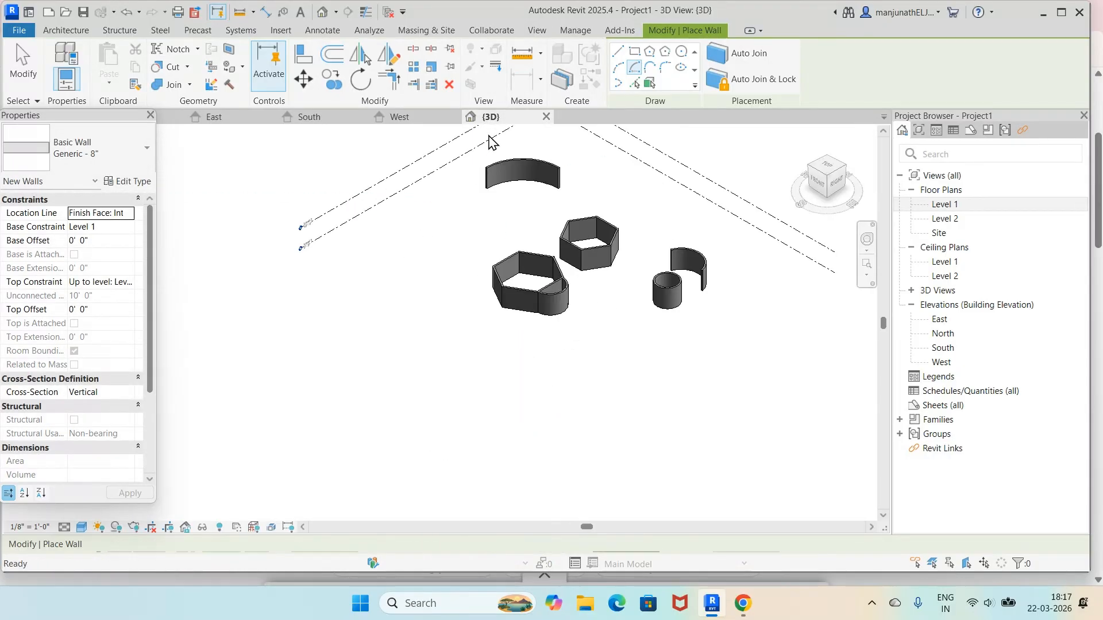
{"action": "scroll", "coordinate": [560, 287], "scroll_direction": "up", "scroll_amount": 6}
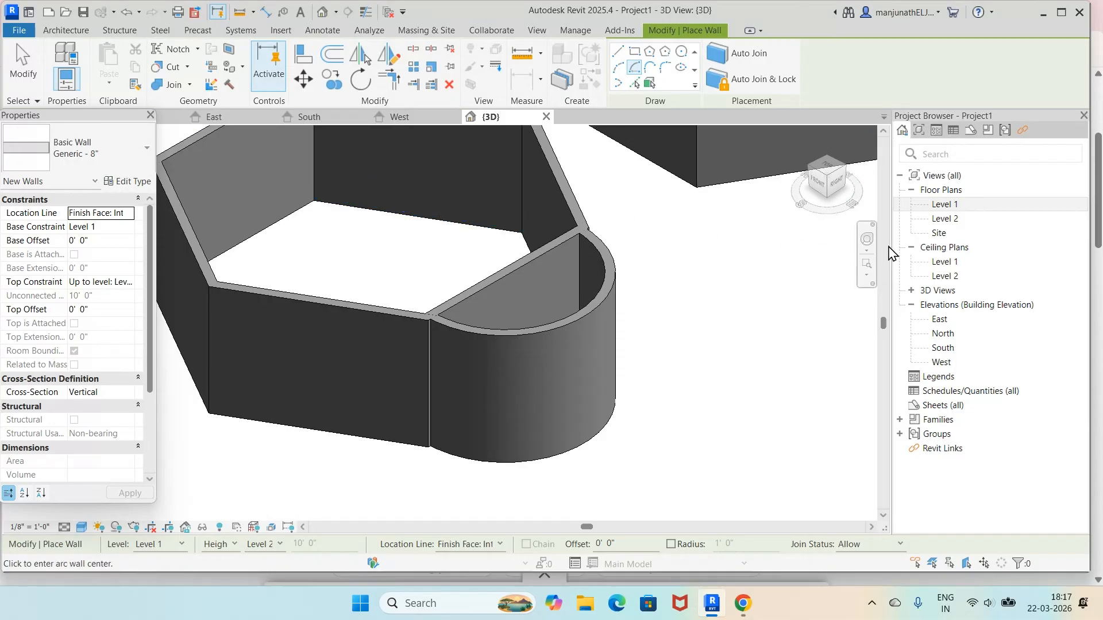
{"action": "double_click", "coordinate": [944, 205]}
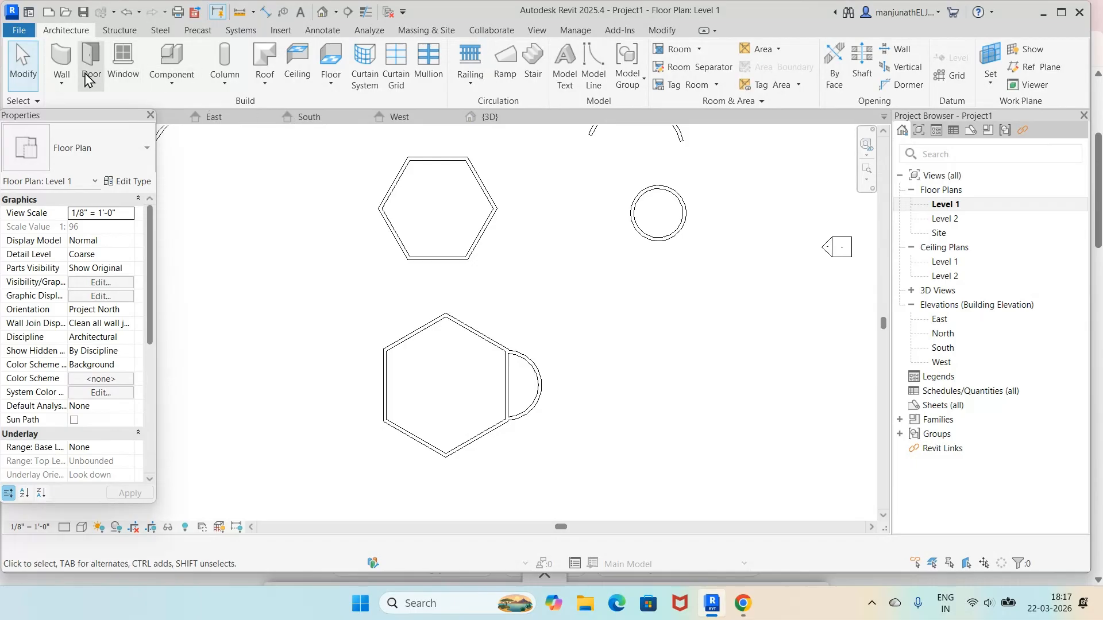
Draw a tangent end arc wall of about 75° from the left end of the 10' arc wall, curving down past the circular wall
{"action": "left_click", "coordinate": [59, 68]}
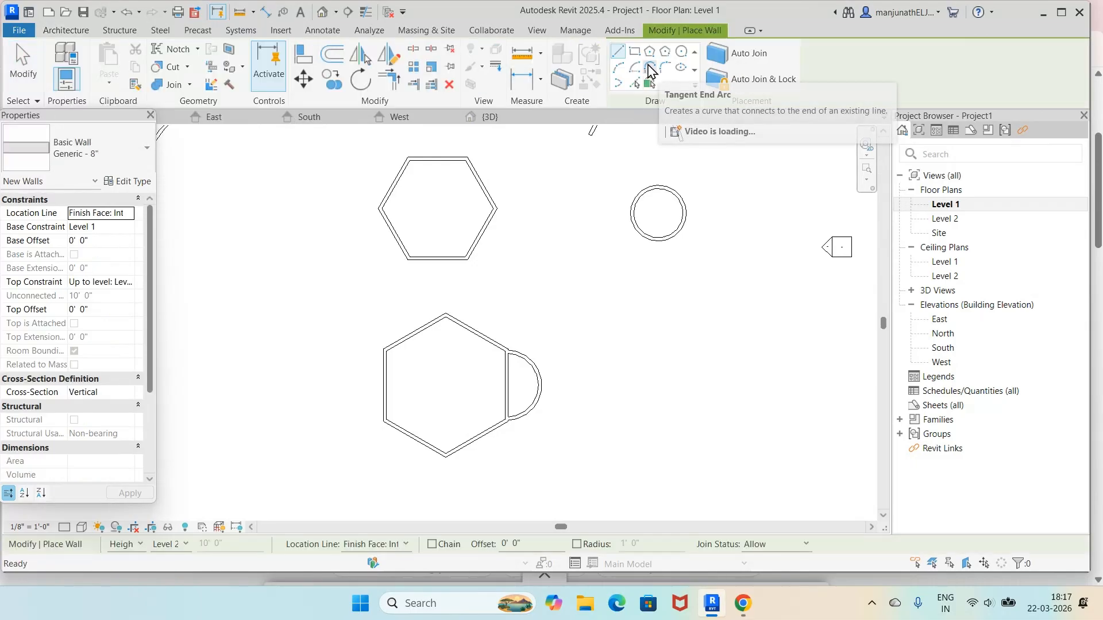
{"action": "left_click", "coordinate": [649, 68]}
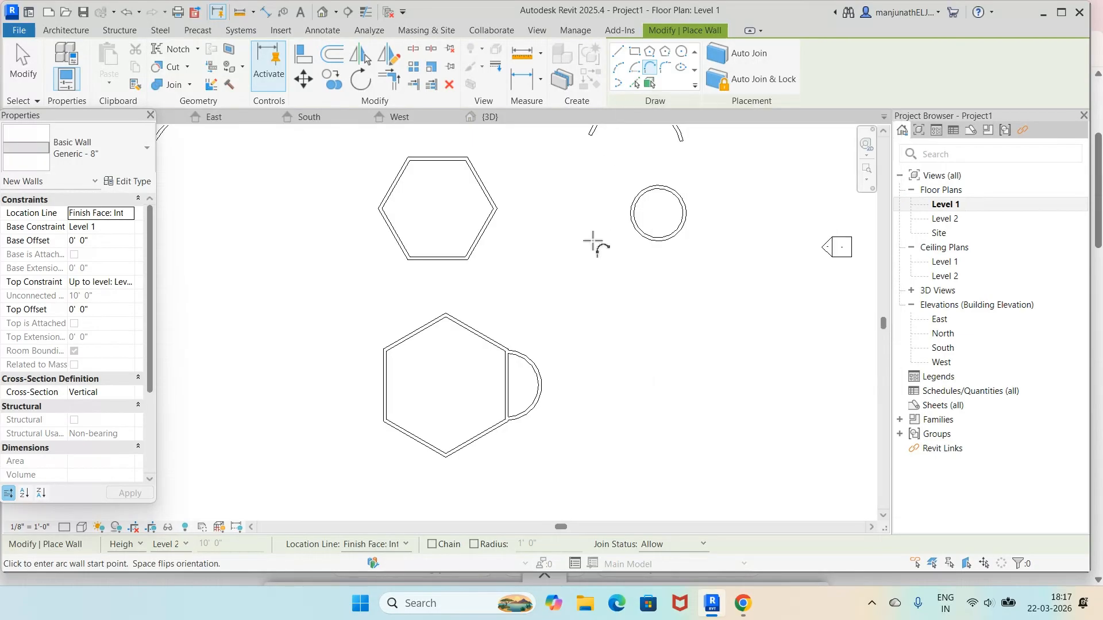
{"action": "left_click", "coordinate": [649, 69]}
{"action": "left_click", "coordinate": [468, 259]}
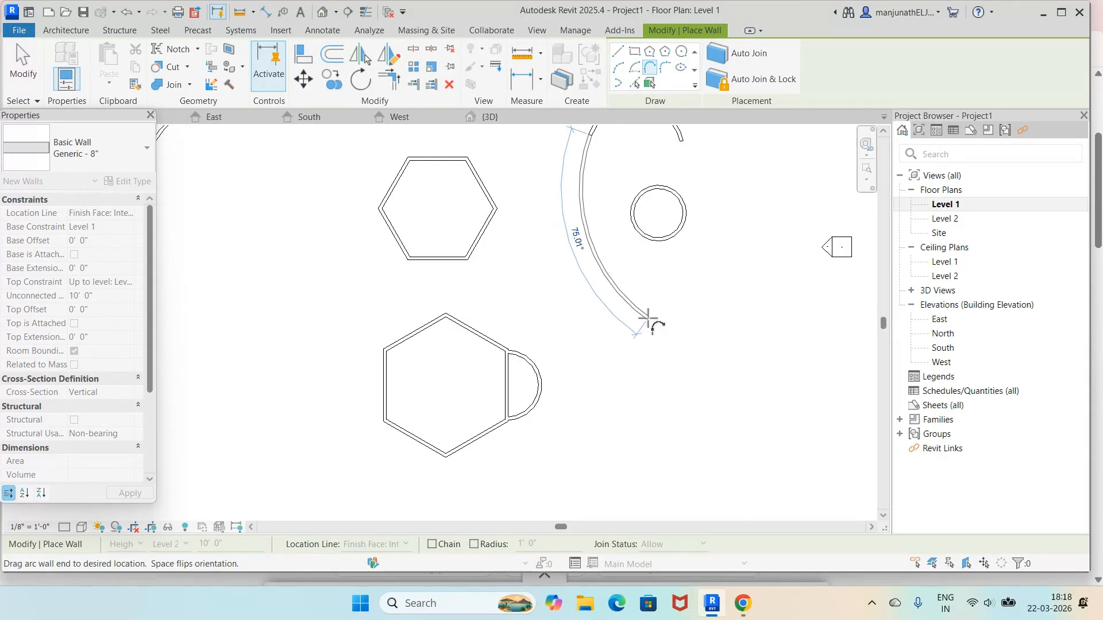
{"action": "left_click", "coordinate": [648, 317]}
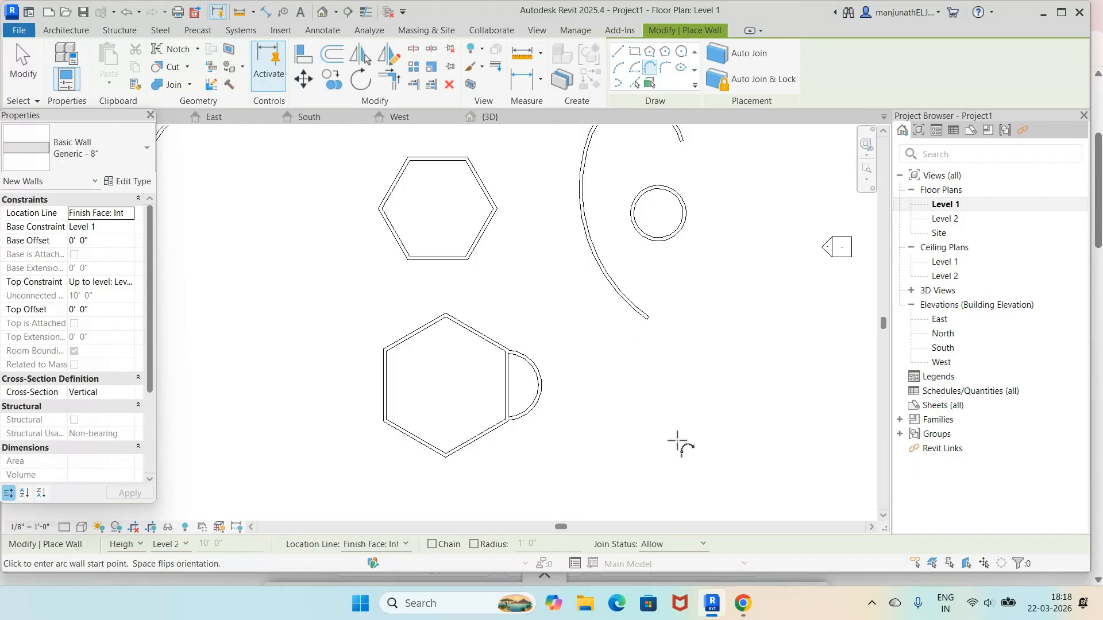
Inspect how the tangent arc wall continues the 10' arc in the 3D view and return to the Level 1 floor plan
{"action": "left_click", "coordinate": [488, 117]}
{"action": "scroll", "coordinate": [613, 253], "scroll_direction": "up", "scroll_amount": 3}
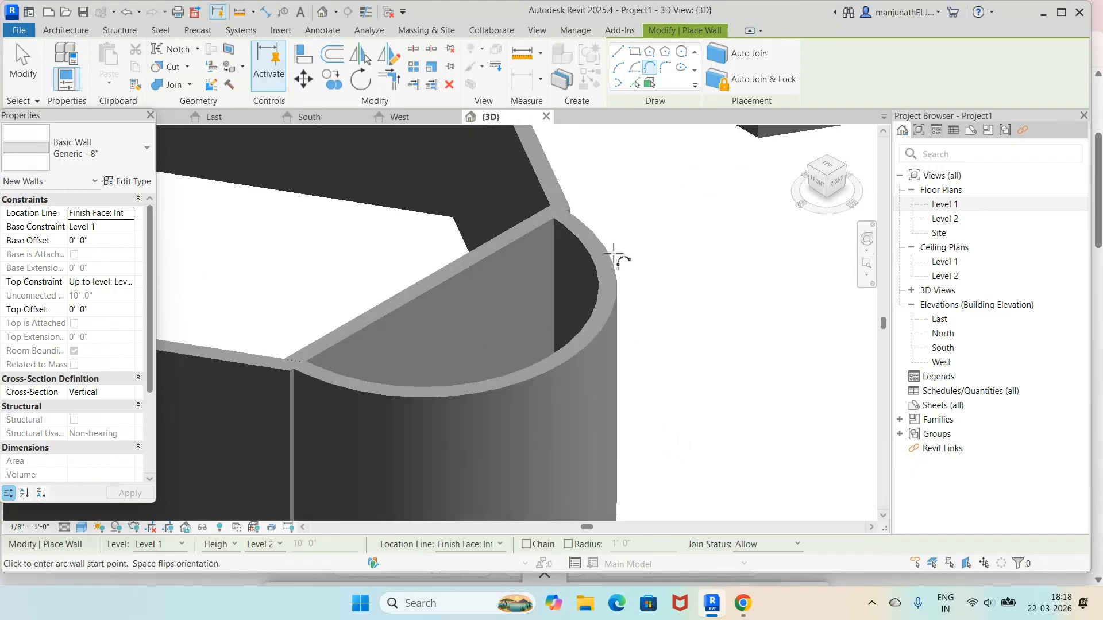
{"action": "scroll", "coordinate": [614, 253], "scroll_direction": "down", "scroll_amount": 6}
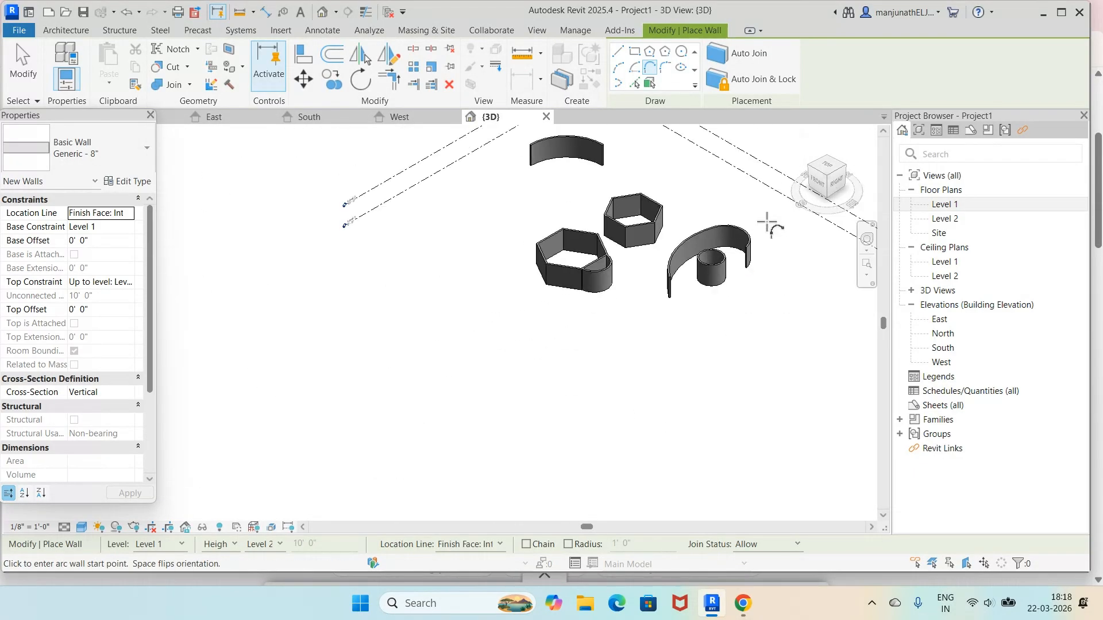
{"action": "scroll", "coordinate": [706, 225], "scroll_direction": "up", "scroll_amount": 5}
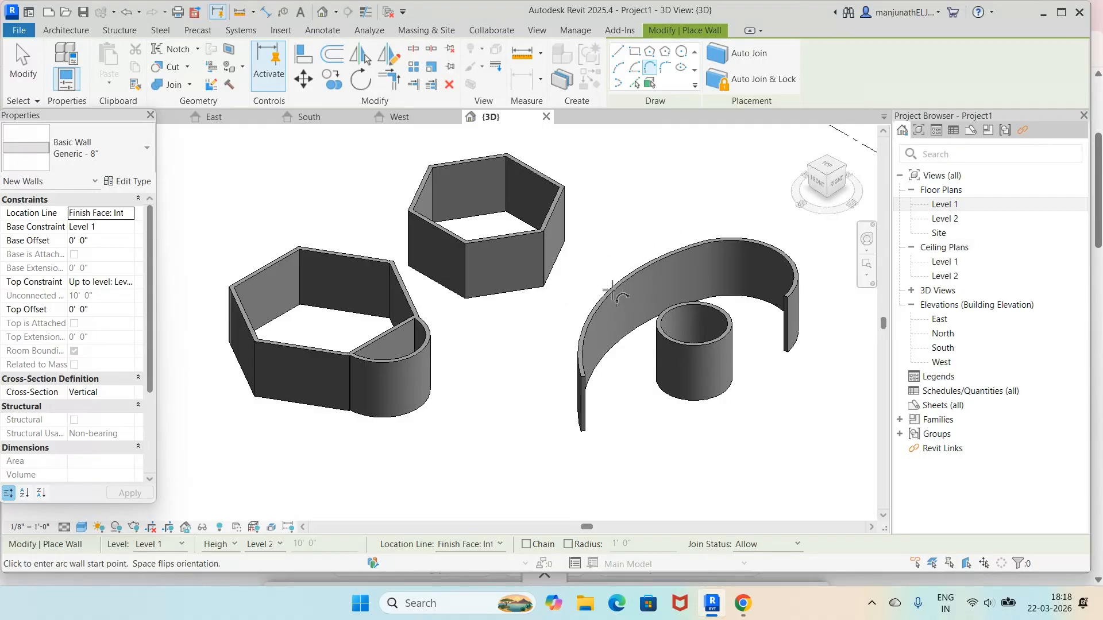
{"action": "double_click", "coordinate": [945, 206]}
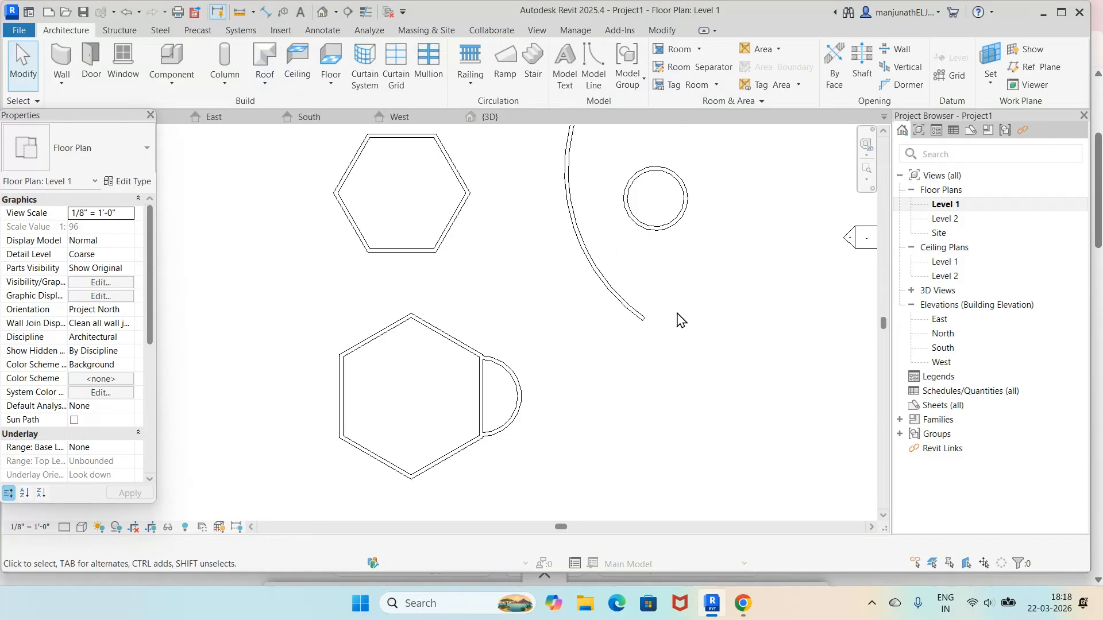
Draw a straight horizontal wall 24' long to the left of the lower hexagon, with the corner radius set to 3'
{"action": "scroll", "coordinate": [680, 319], "scroll_direction": "down", "scroll_amount": 4}
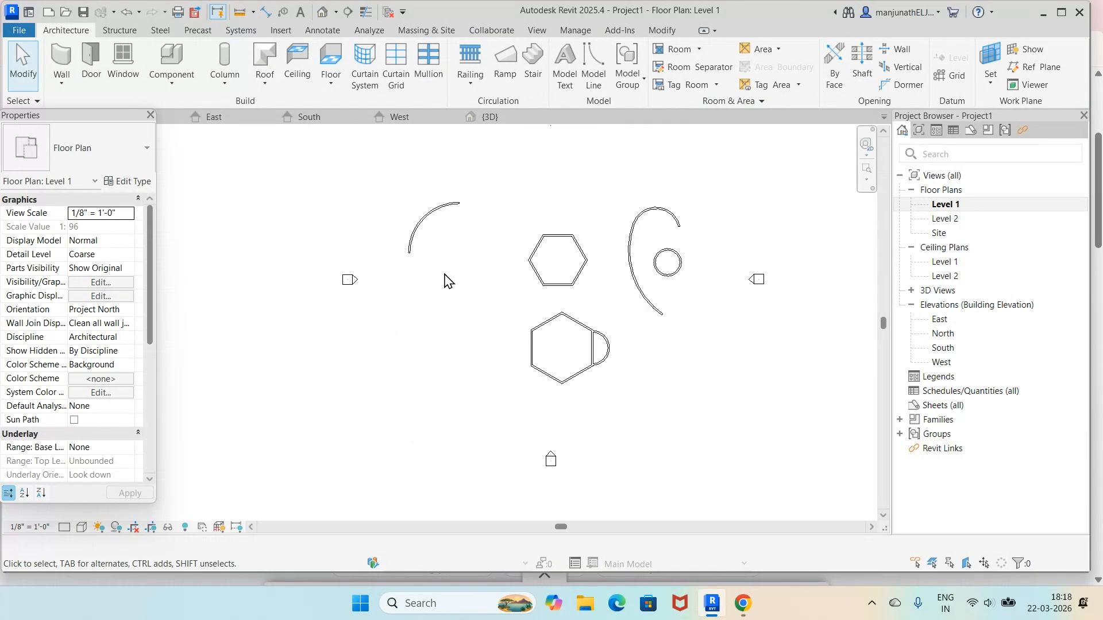
{"action": "left_click", "coordinate": [63, 59]}
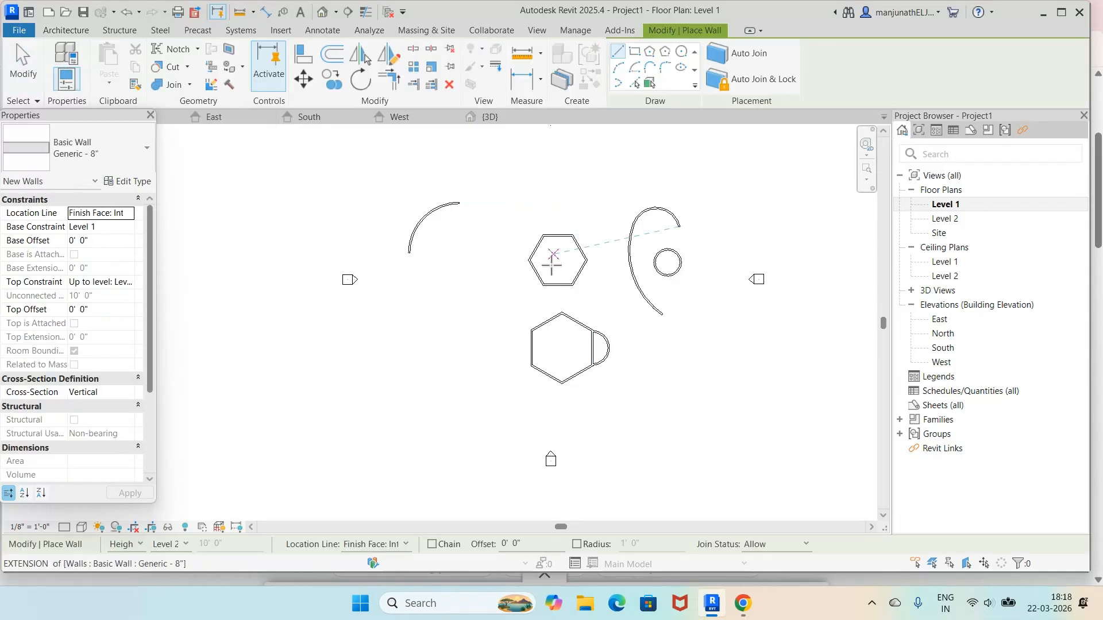
{"action": "left_click", "coordinate": [421, 323]}
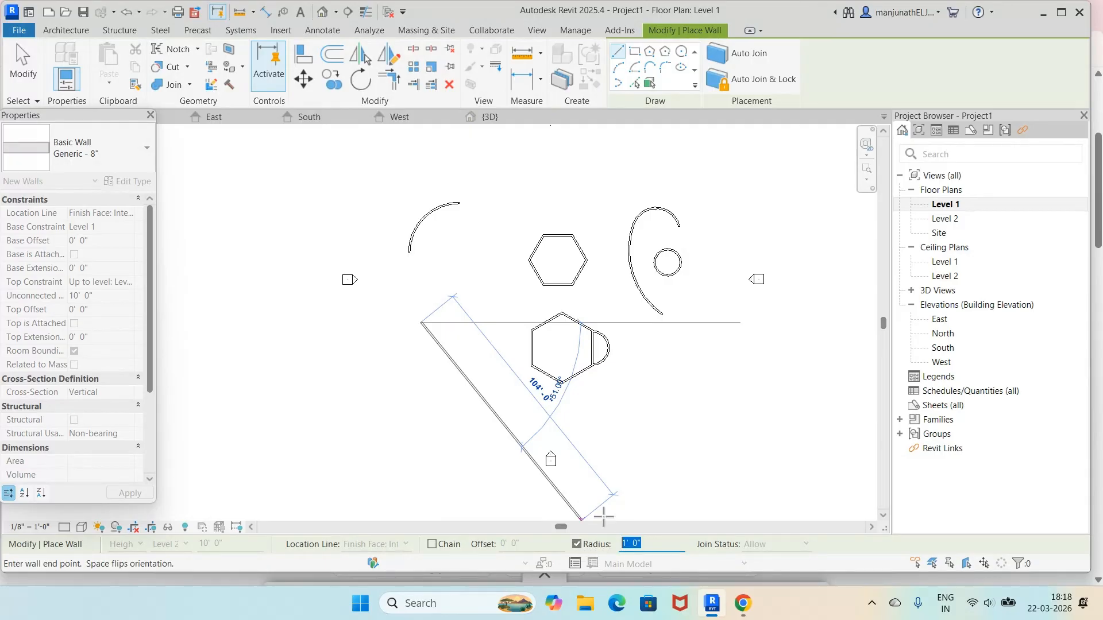
{"action": "type", "text": "3"}
{"action": "key", "text": "Return"}
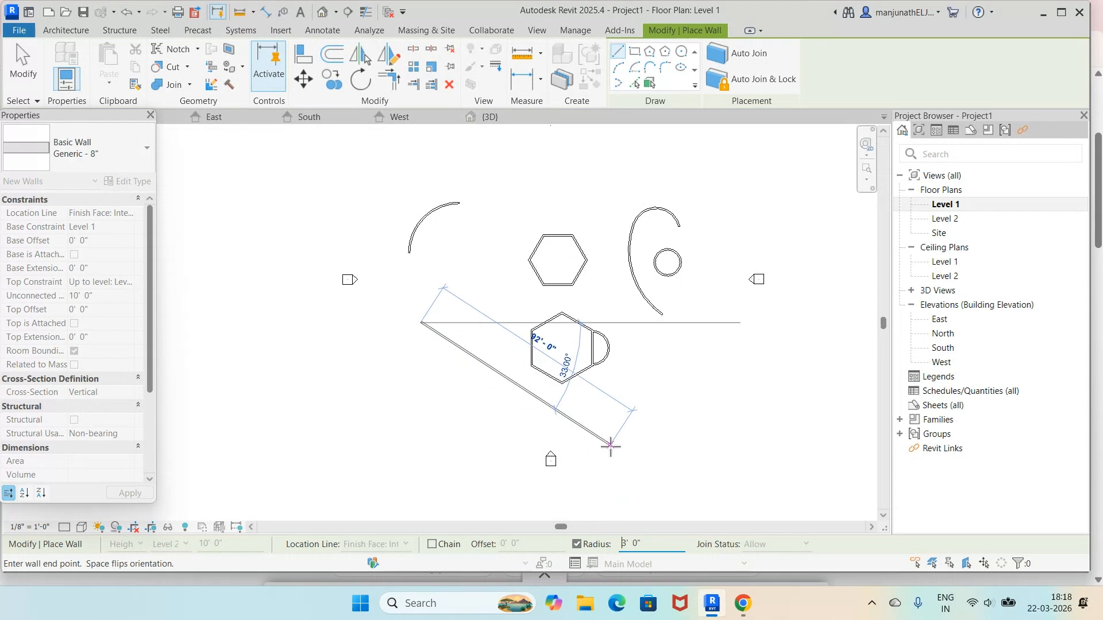
{"action": "left_click", "coordinate": [480, 322]}
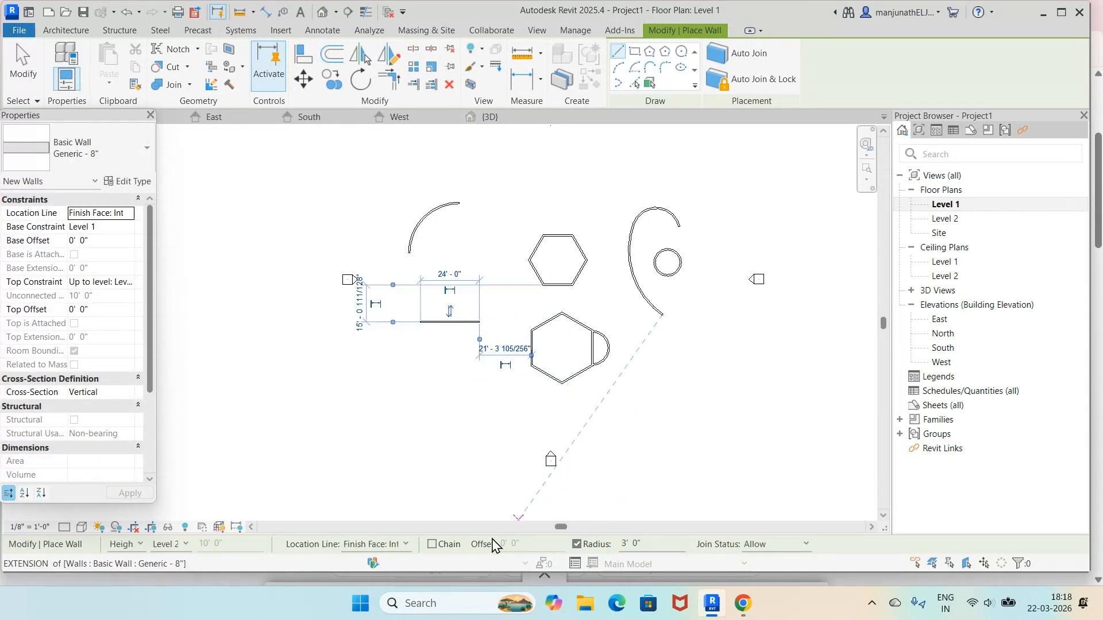
Enable Chain and draw three more walls from the 24' wall's right end to close a rectangle with 3' rounded corners
{"action": "left_click", "coordinate": [432, 544]}
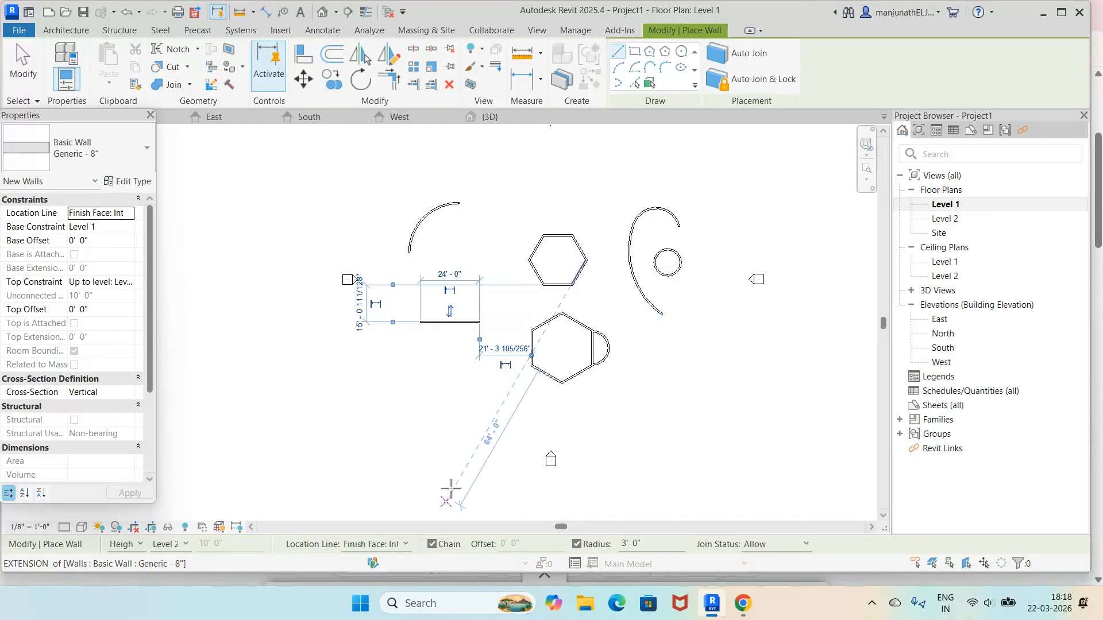
{"action": "left_click", "coordinate": [479, 322]}
{"action": "left_click", "coordinate": [480, 391]}
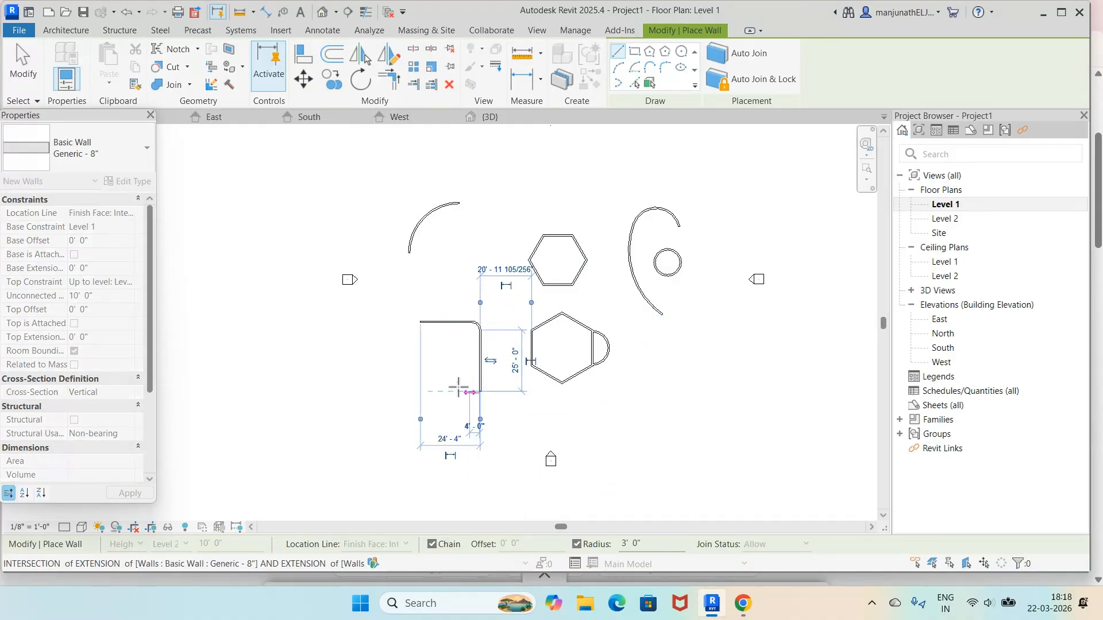
{"action": "left_click", "coordinate": [425, 391]}
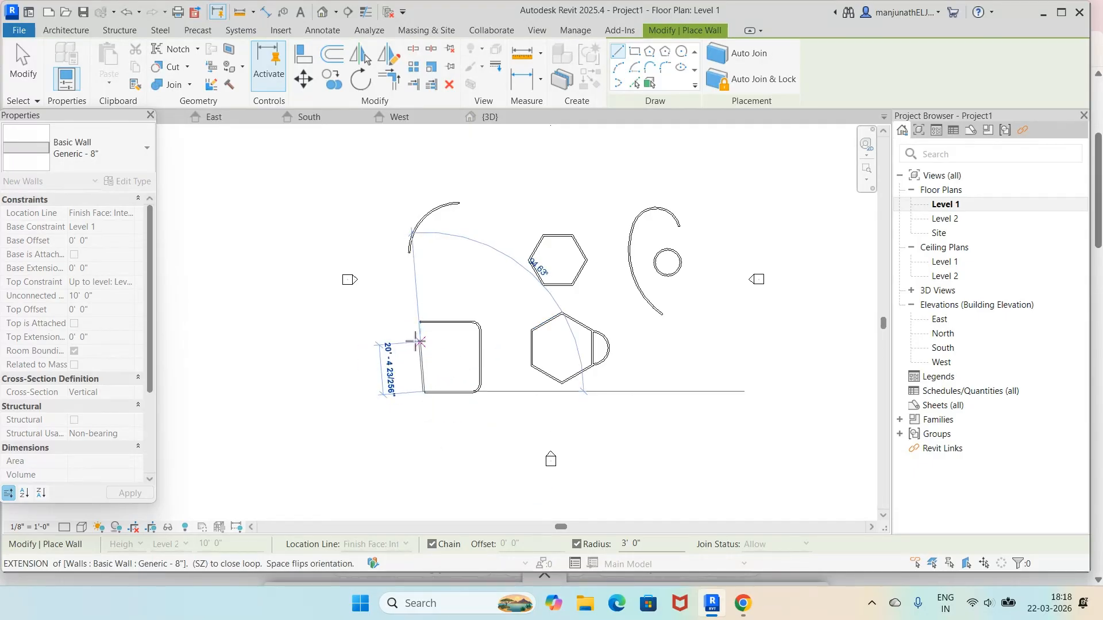
{"action": "left_click", "coordinate": [425, 321]}
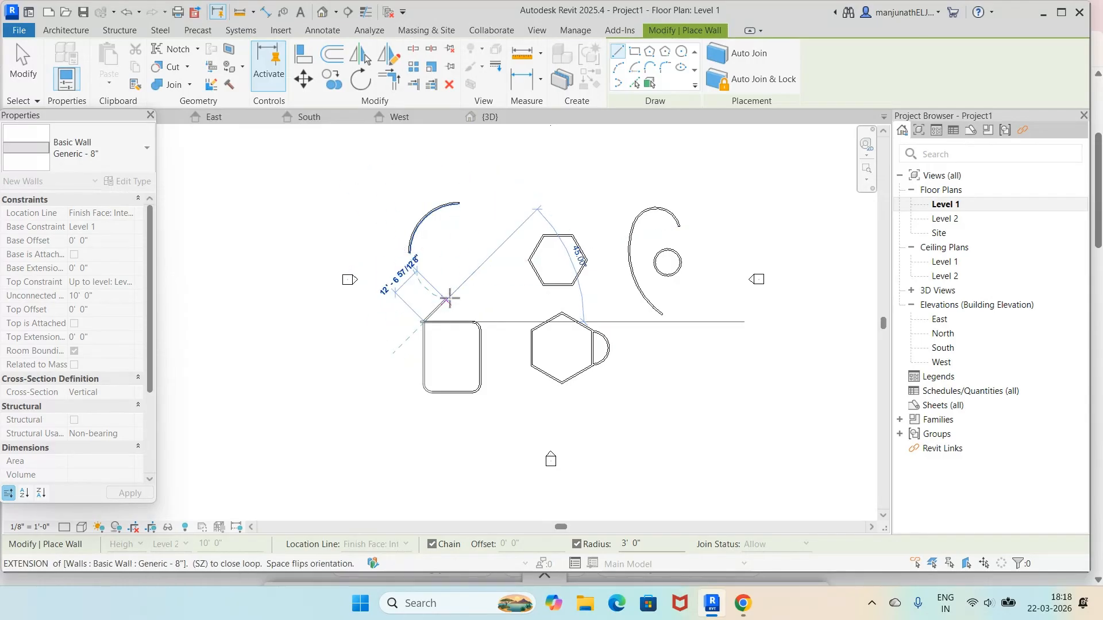
Draw a tangent end arc wall from the rounded rectangle's upper-left corner, arching over the rectangle to its upper right
{"action": "left_click", "coordinate": [641, 357]}
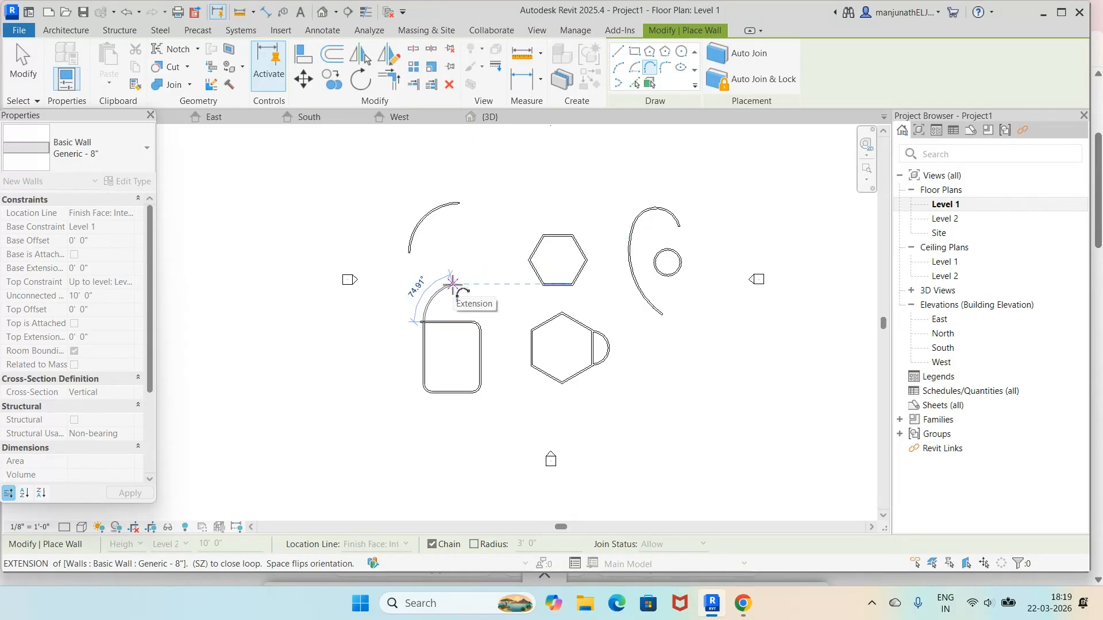
{"action": "left_click", "coordinate": [500, 312]}
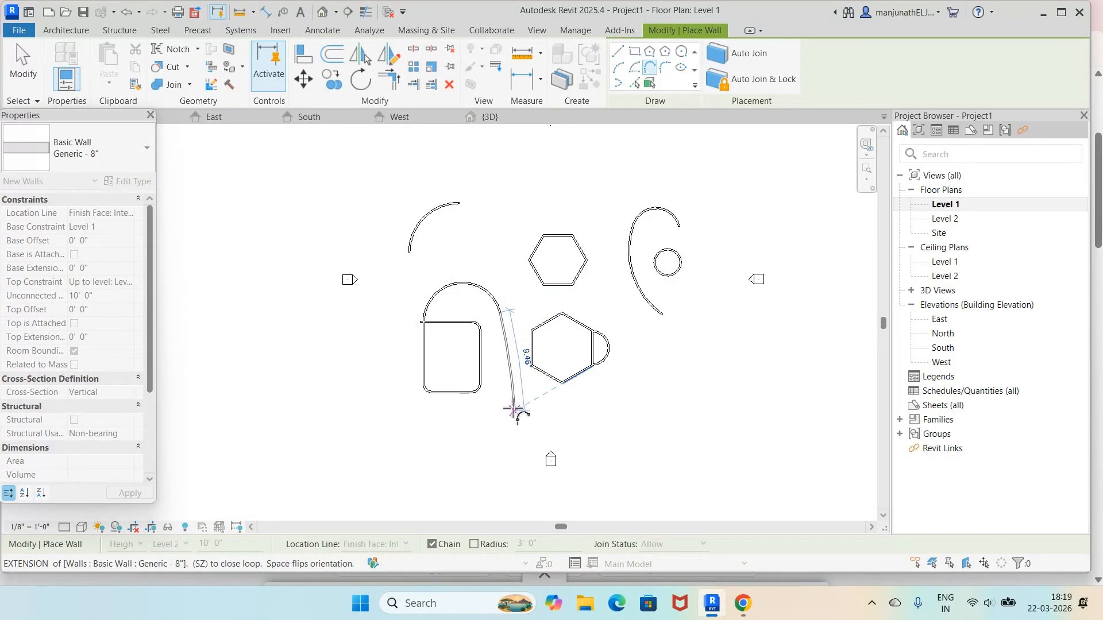
{"action": "key", "text": "Escape"}
{"action": "key", "text": "Escape"}
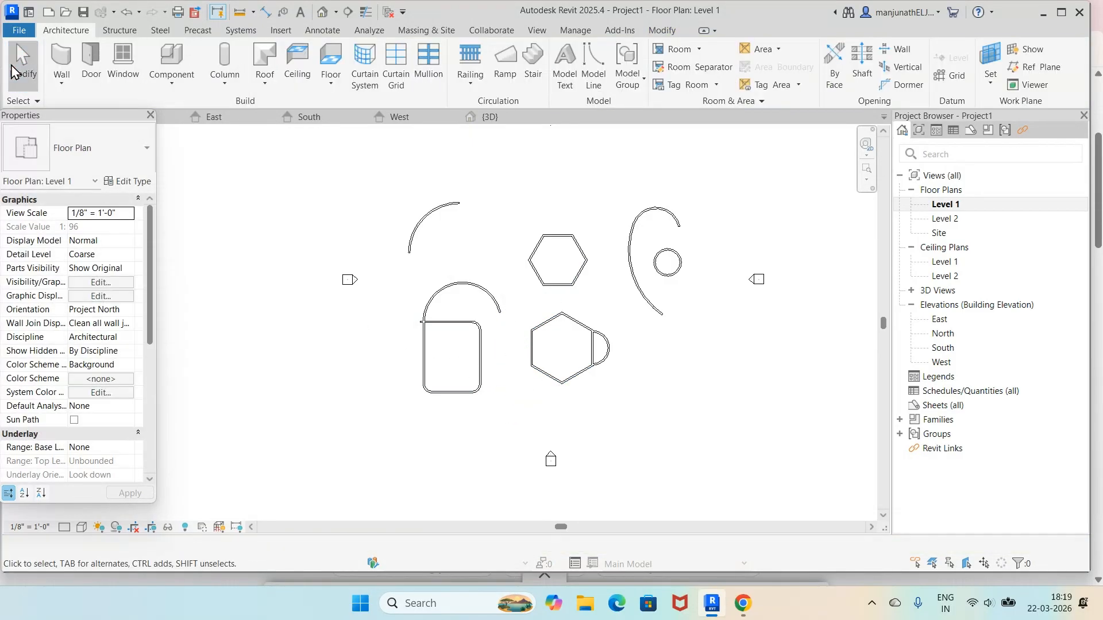
Delete the rounded rectangle walls together with the tangent arc above them
{"action": "left_click_drag", "start_coordinate": [402, 274], "coordinate": [515, 423]}
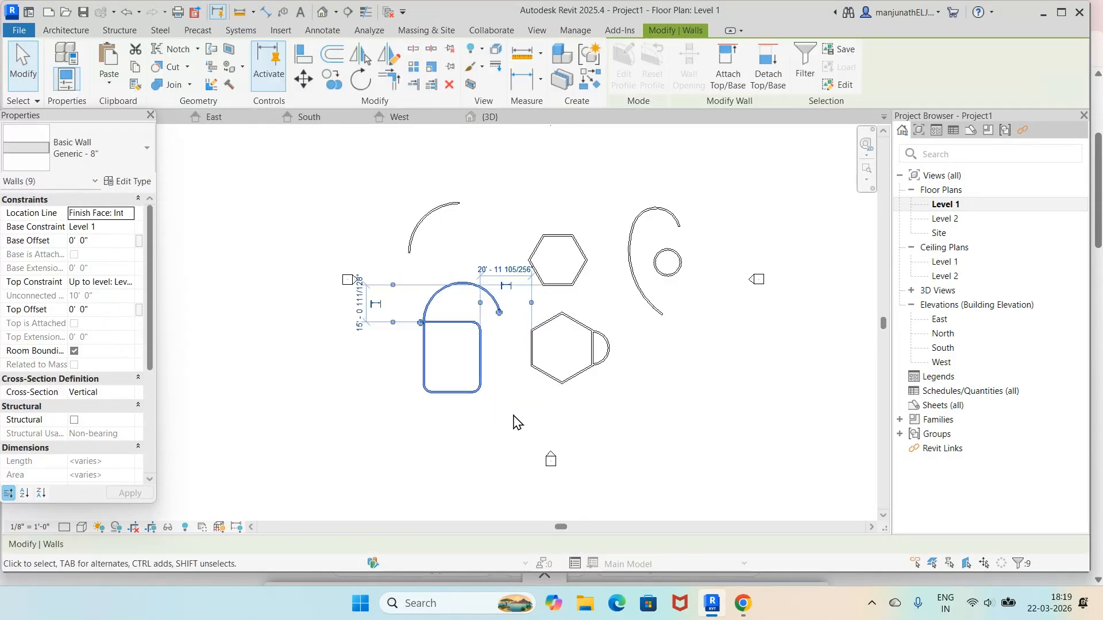
{"action": "key", "text": "Delete"}
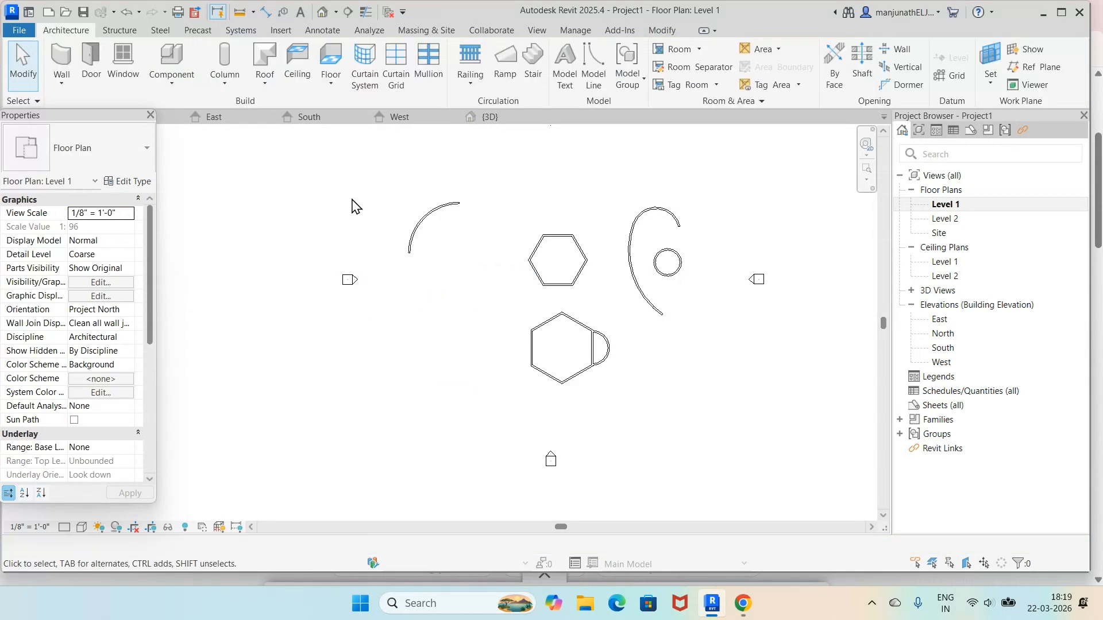
{"action": "left_click", "coordinate": [62, 62]}
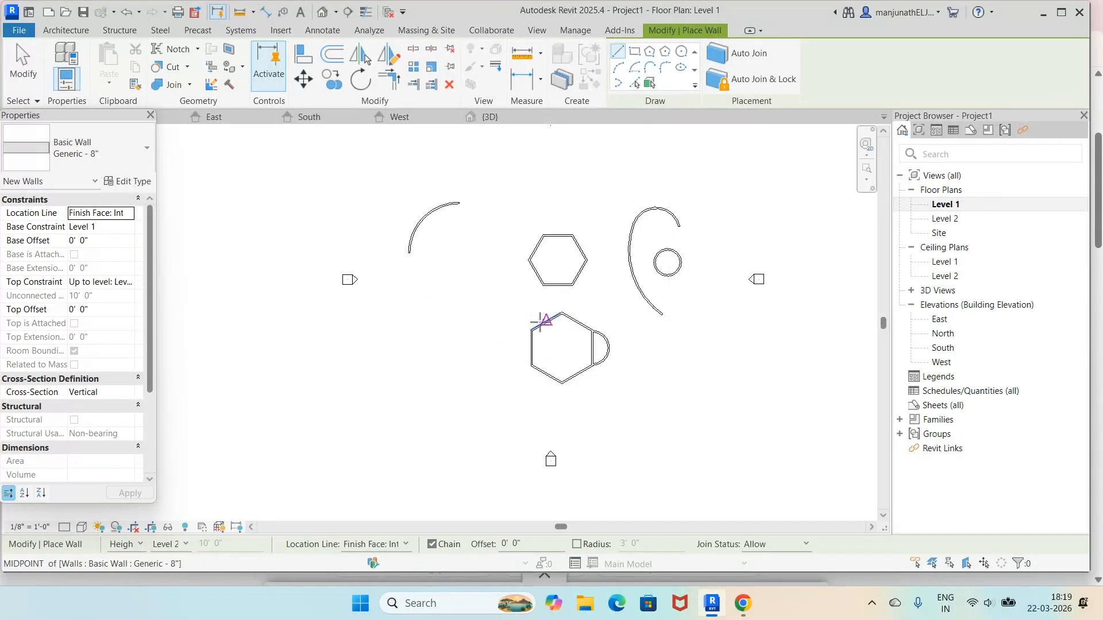
{"action": "scroll", "coordinate": [540, 325], "scroll_direction": "up", "scroll_amount": 2}
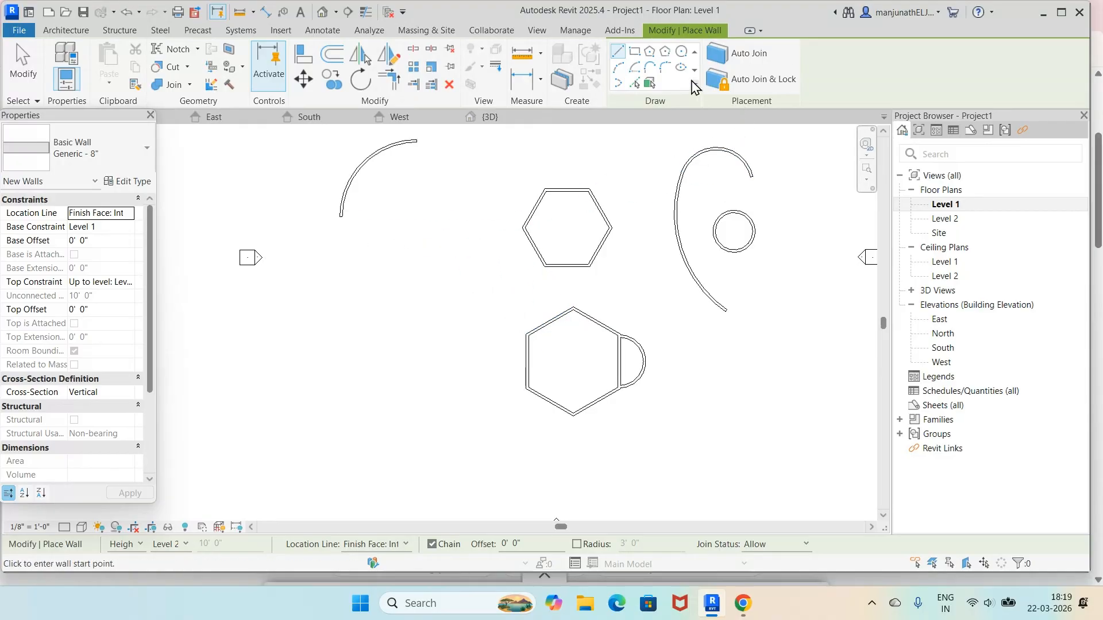
{"action": "left_click", "coordinate": [665, 67]}
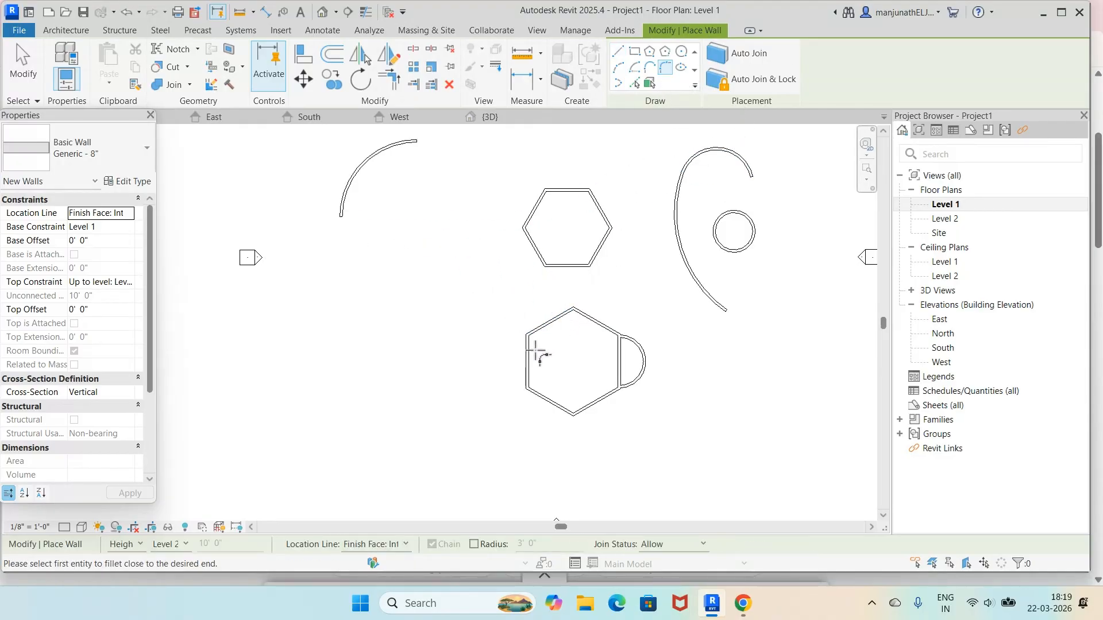
{"action": "left_click", "coordinate": [542, 329]}
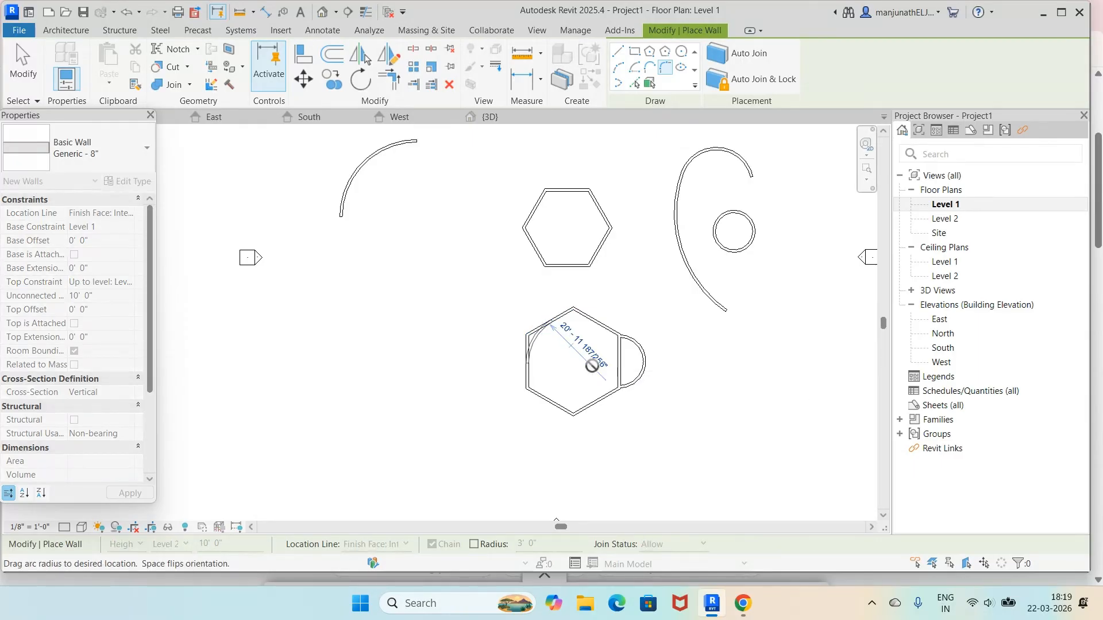
{"action": "key", "text": "Escape"}
{"action": "key", "text": "Escape"}
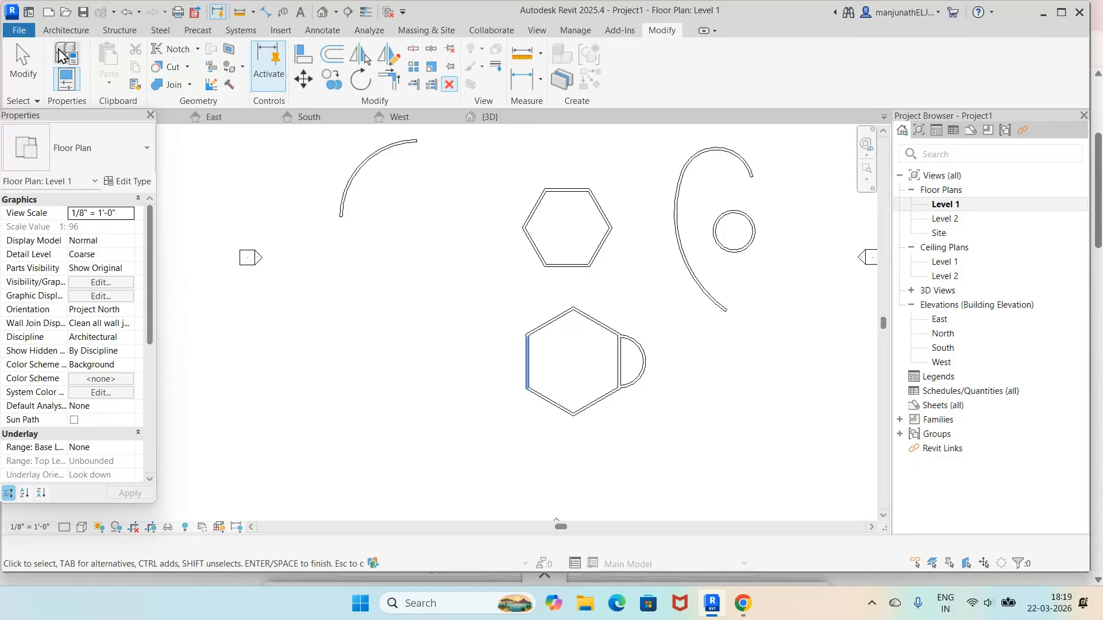
Round the lower hexagon's upper-left corner with a fillet arc wall of about 13' 2" radius
{"action": "left_click", "coordinate": [66, 30]}
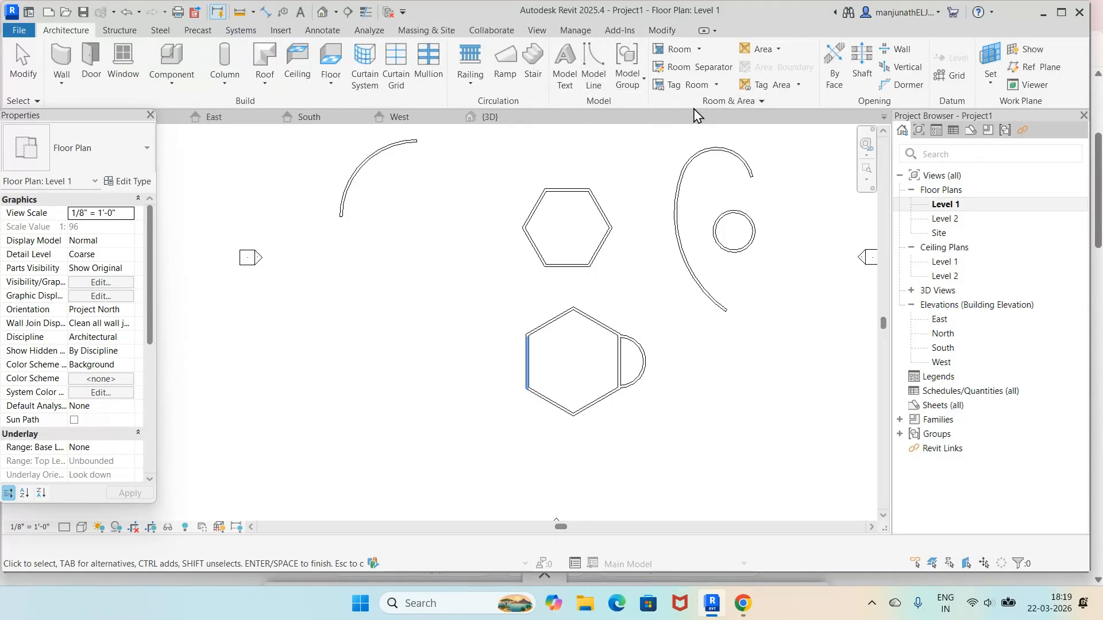
{"action": "left_click", "coordinate": [65, 64]}
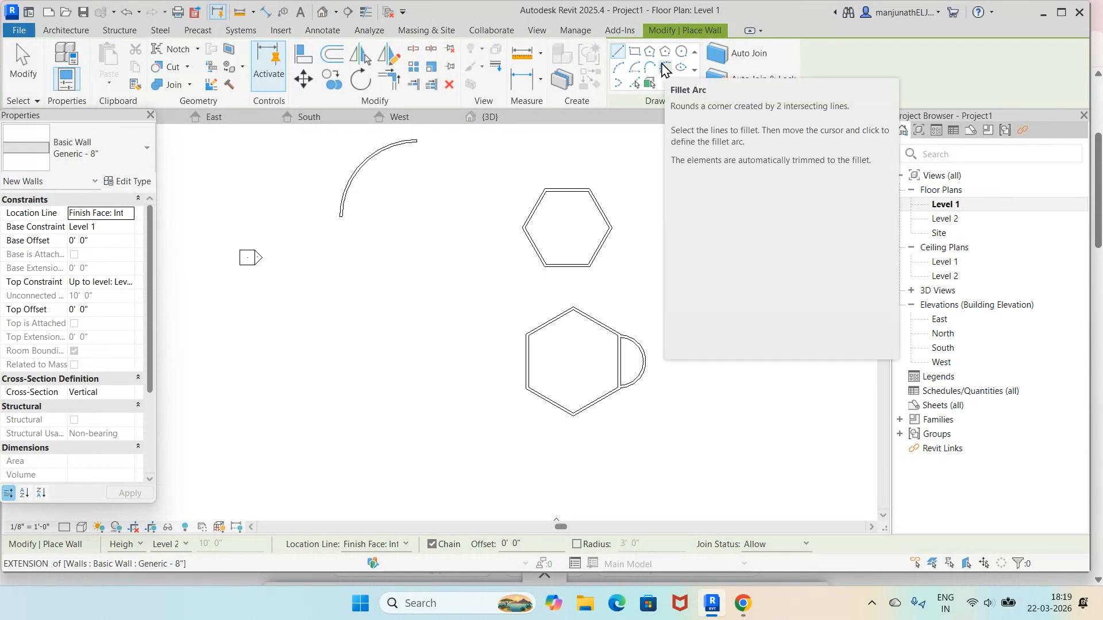
{"action": "left_click", "coordinate": [664, 67]}
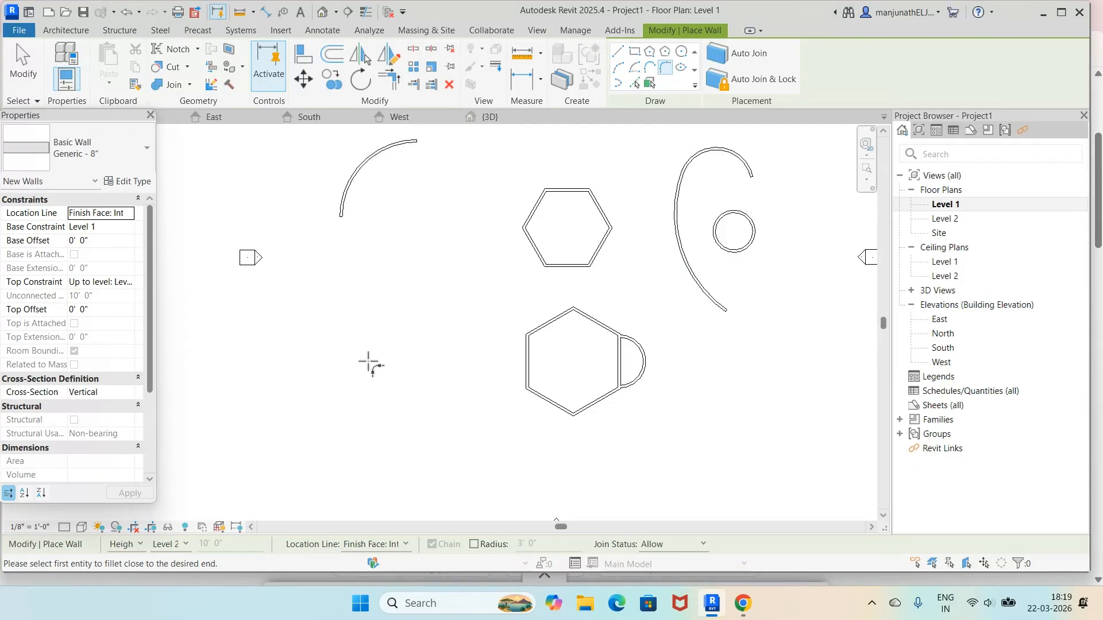
{"action": "left_click", "coordinate": [526, 346]}
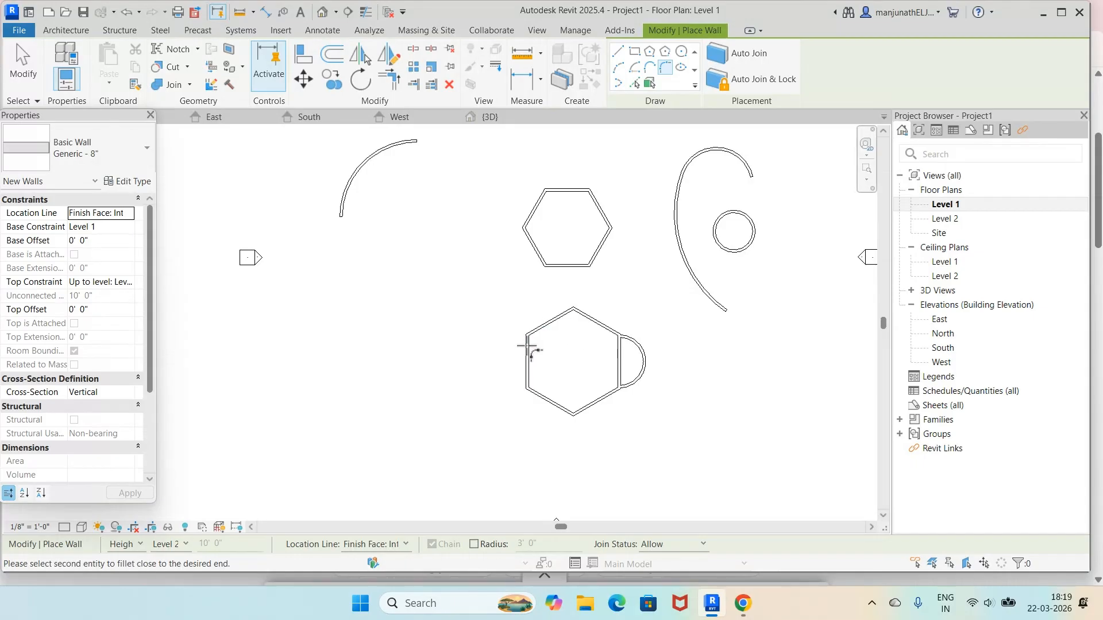
{"action": "left_click", "coordinate": [540, 327]}
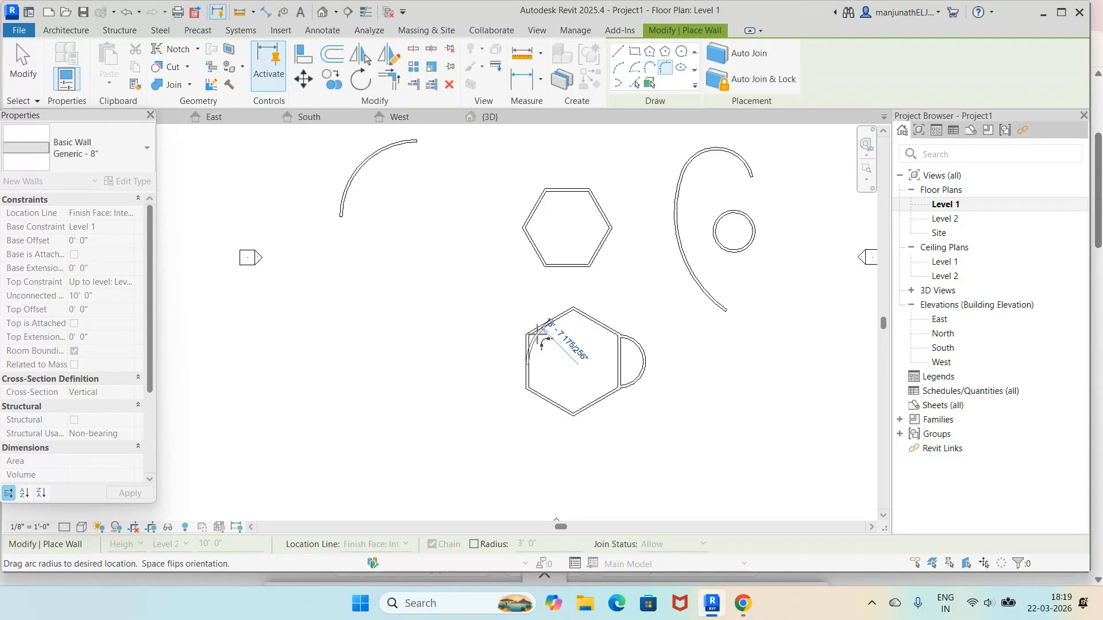
{"action": "left_click", "coordinate": [544, 344]}
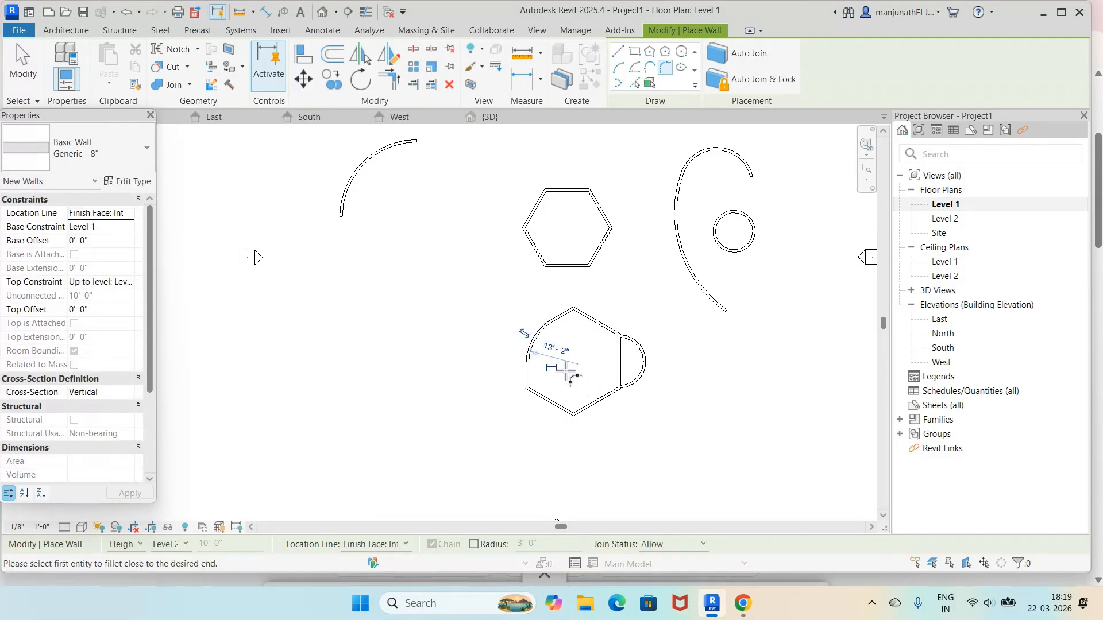
Set the fillet arc wall's radius to 5' and show the model in the 3D view
{"action": "left_click", "coordinate": [558, 349]}
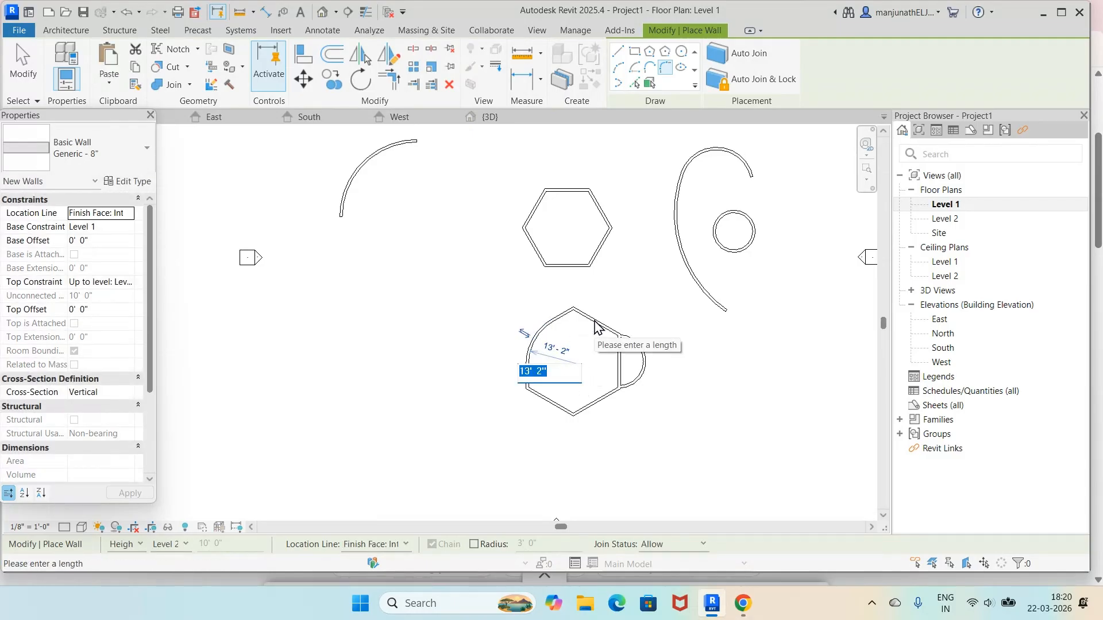
{"action": "type", "text": "5"}
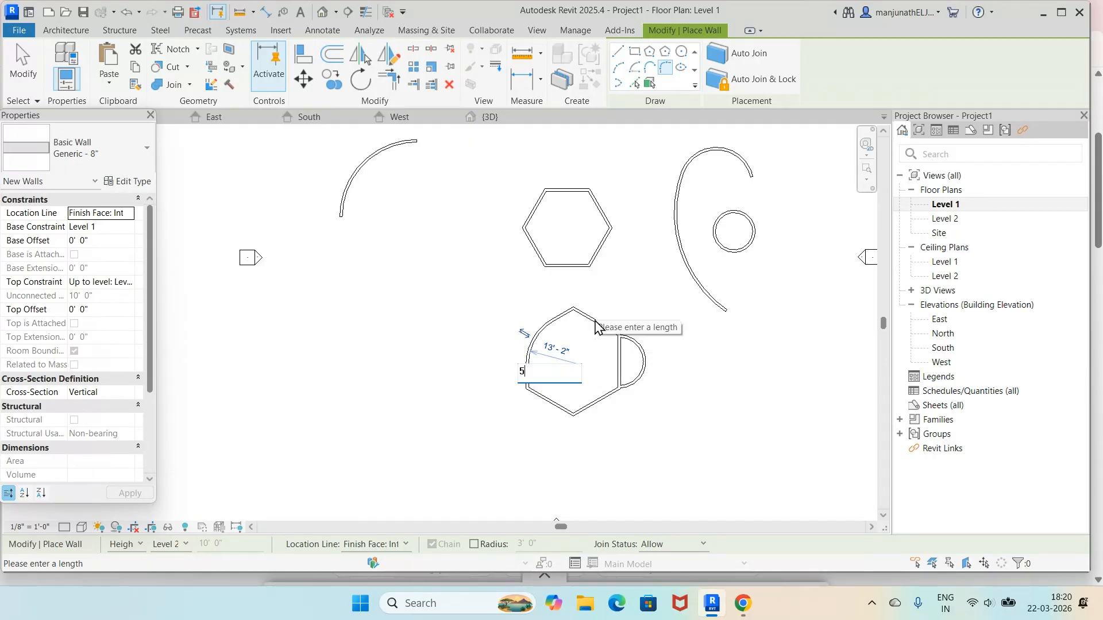
{"action": "key", "text": "Return"}
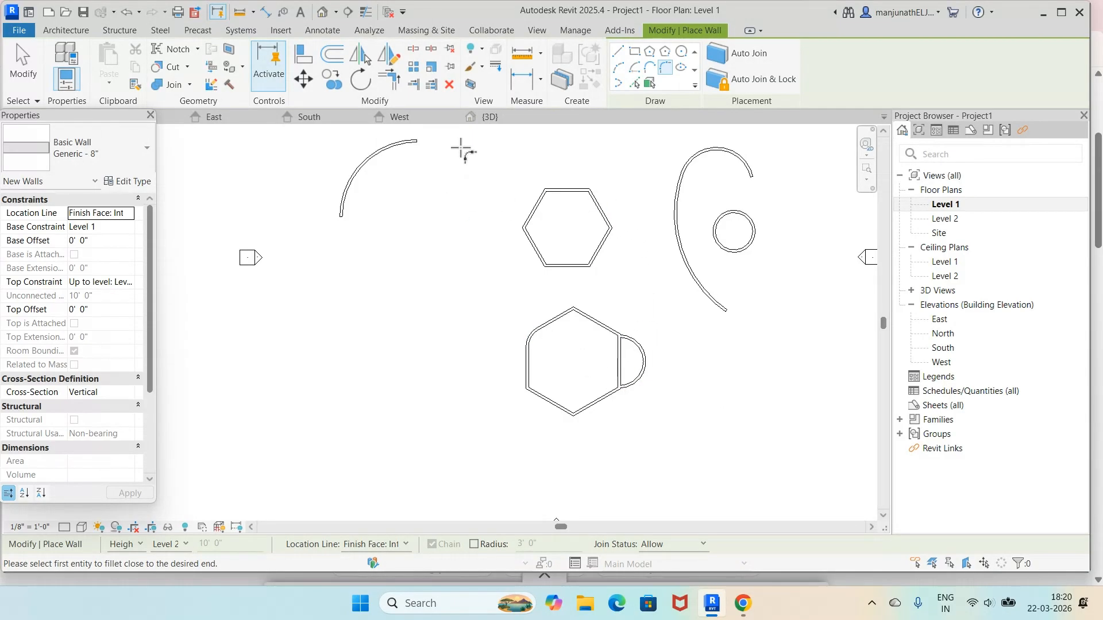
{"action": "left_click", "coordinate": [486, 118]}
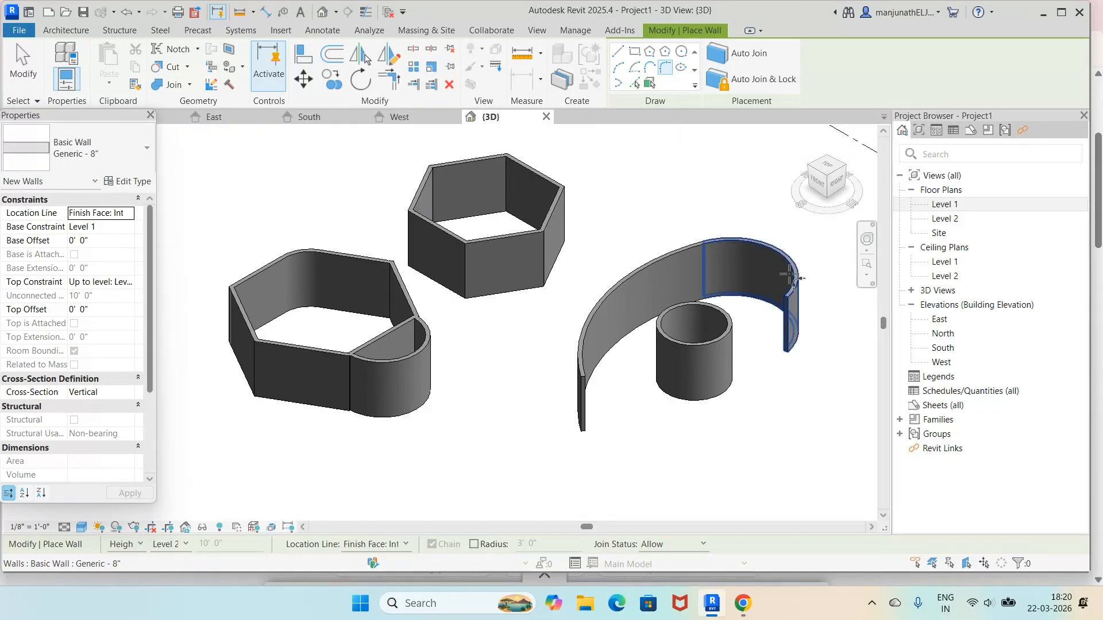
On Level 1, draw an elliptical wall left of the lower hexagon, with half-axes of about 20' 6" horizontally and 13' vertically
{"action": "double_click", "coordinate": [950, 207]}
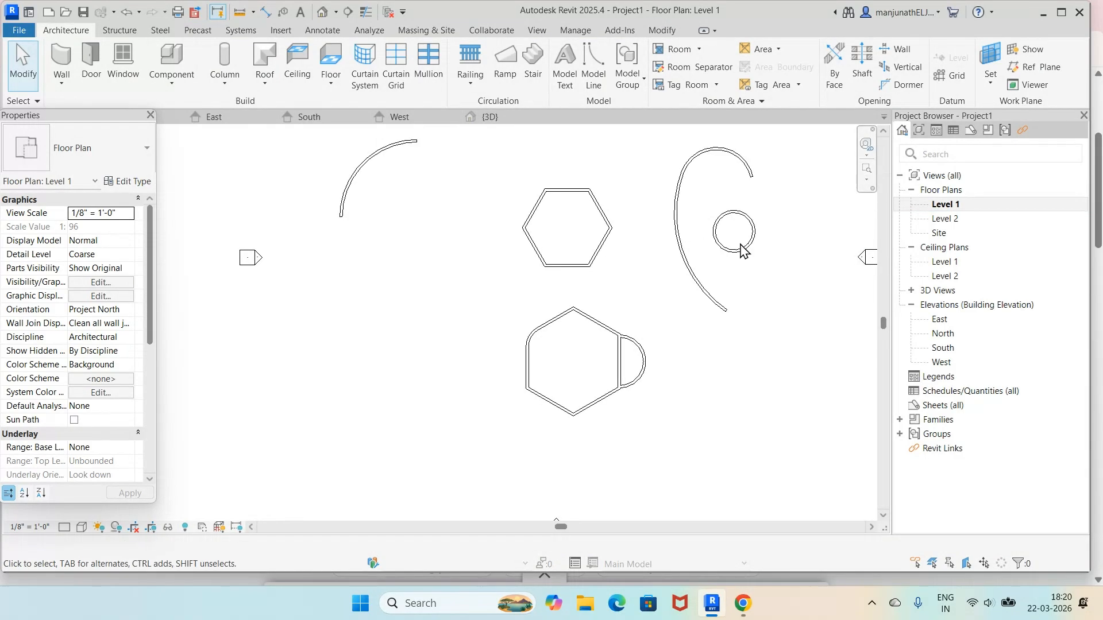
{"action": "left_click", "coordinate": [62, 57]}
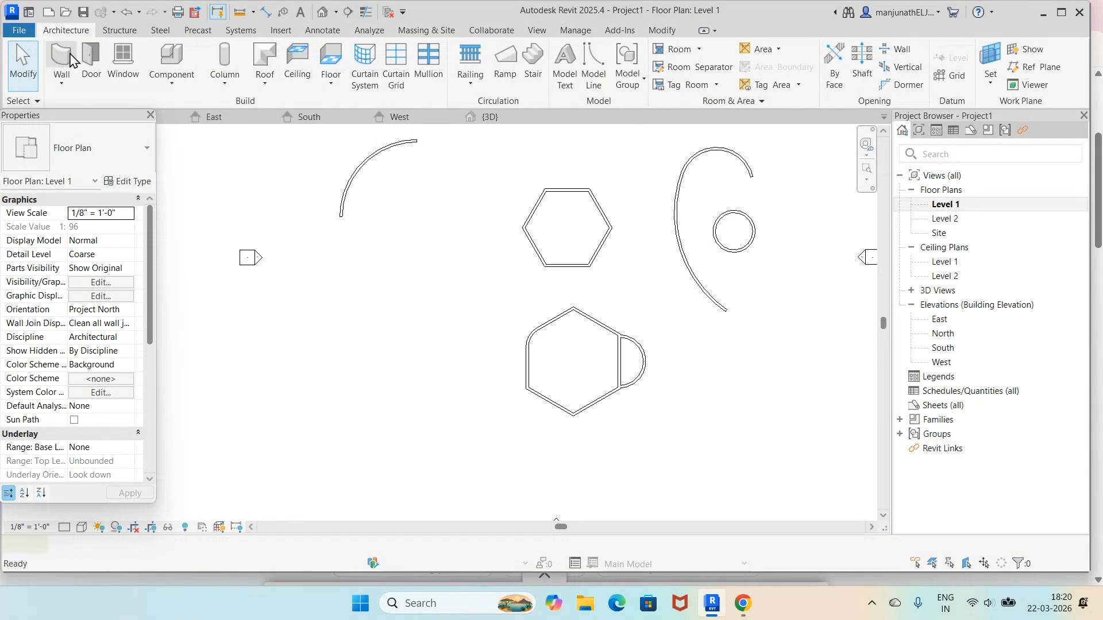
{"action": "left_click", "coordinate": [684, 68]}
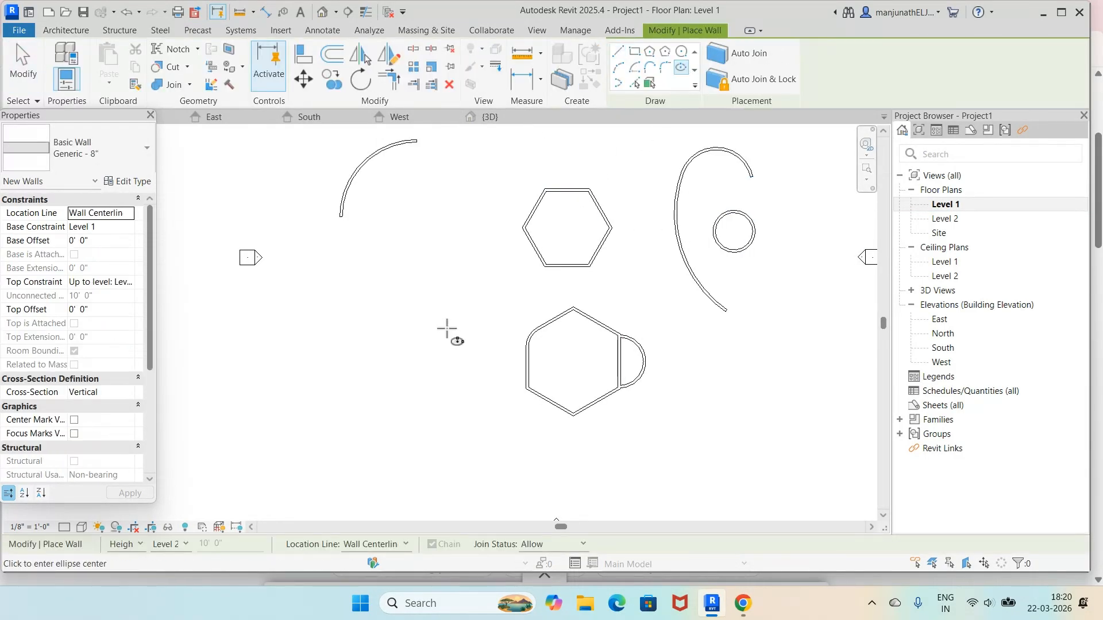
{"action": "left_click", "coordinate": [373, 336]}
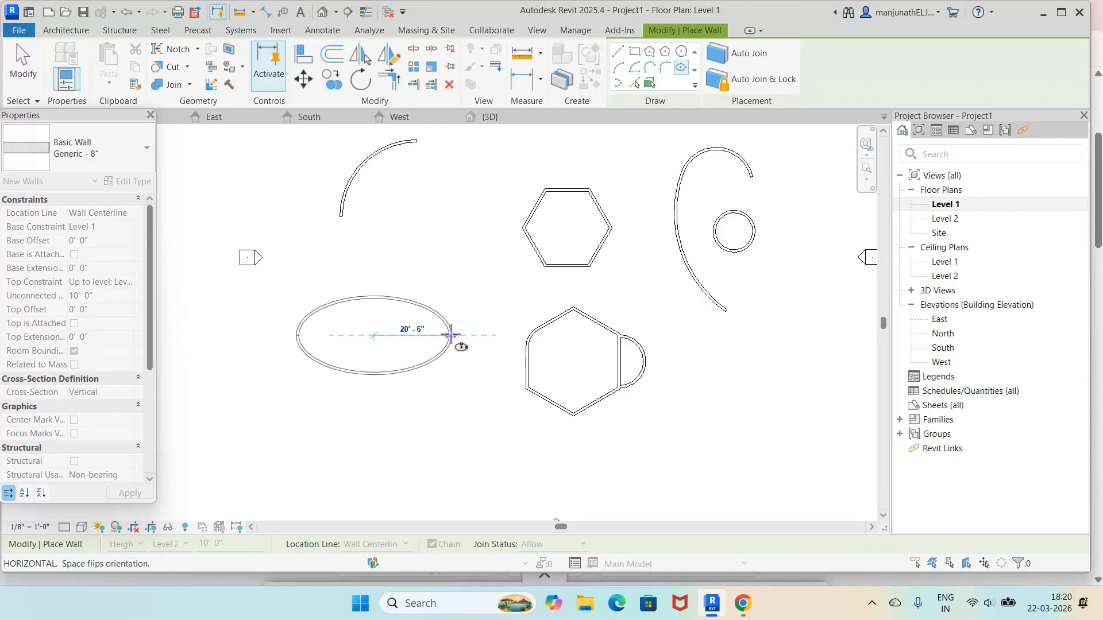
{"action": "left_click", "coordinate": [451, 335]}
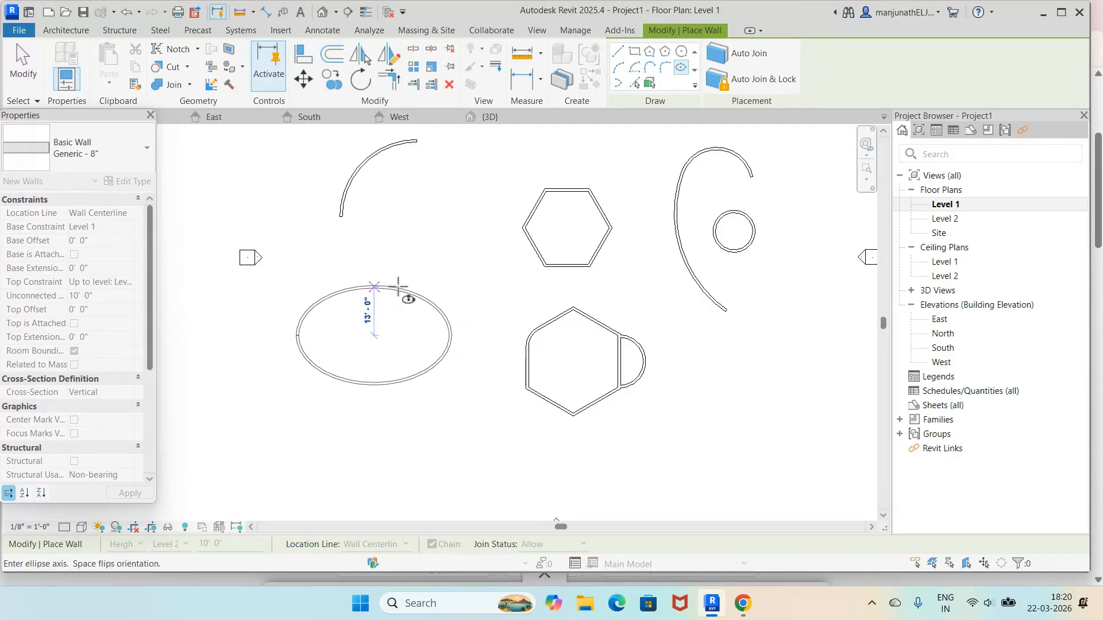
{"action": "left_click", "coordinate": [396, 286]}
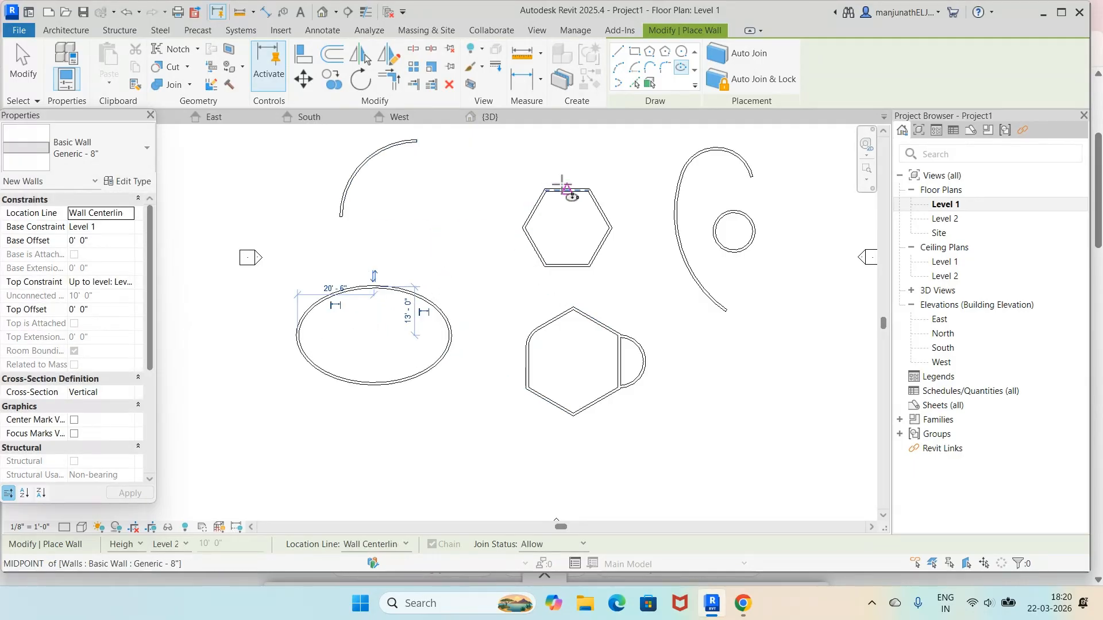
Examine the elliptical wall together with the other walls in the 3D view
{"action": "left_click", "coordinate": [495, 123]}
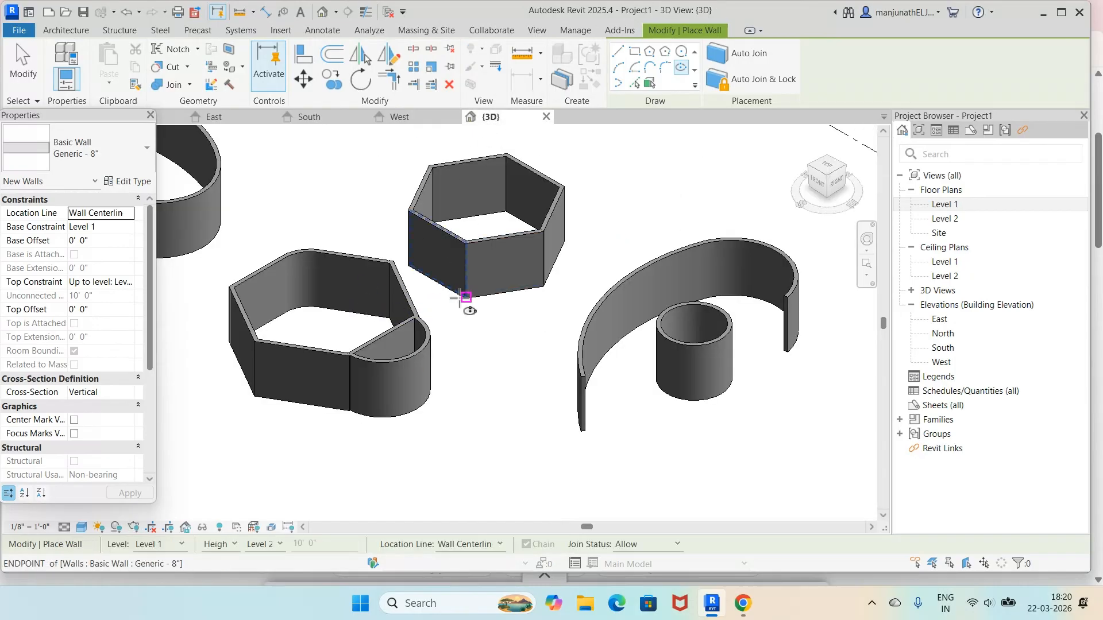
{"action": "scroll", "coordinate": [468, 305], "scroll_direction": "up", "scroll_amount": 2}
{"action": "scroll", "coordinate": [470, 306], "scroll_direction": "down", "scroll_amount": 4}
{"action": "scroll", "coordinate": [461, 298], "scroll_direction": "down", "scroll_amount": 2}
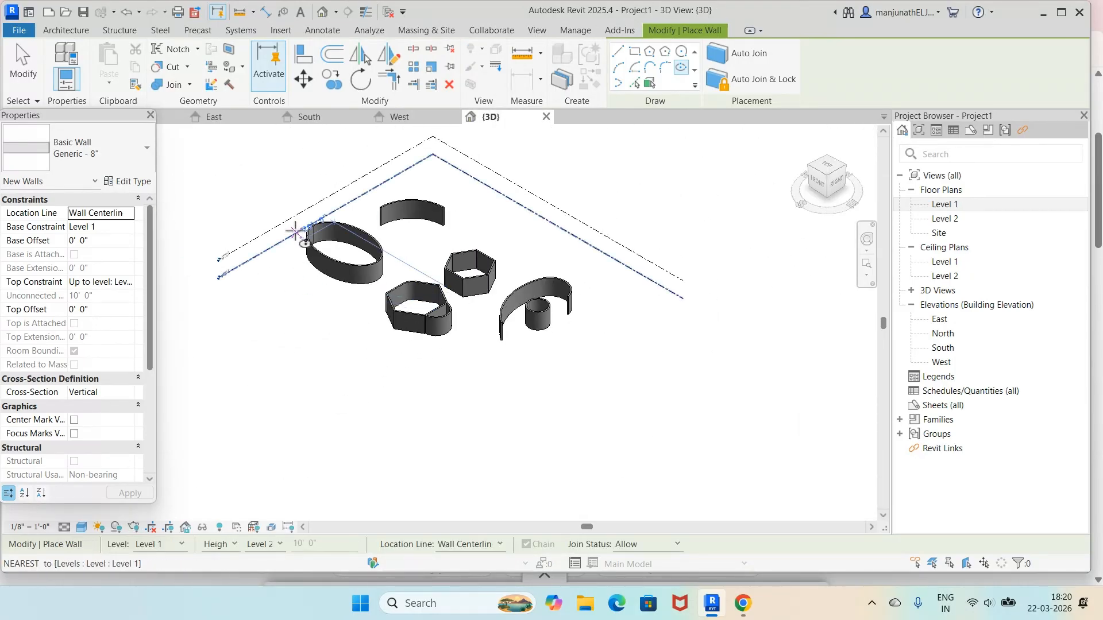
{"action": "scroll", "coordinate": [300, 230], "scroll_direction": "up", "scroll_amount": 3}
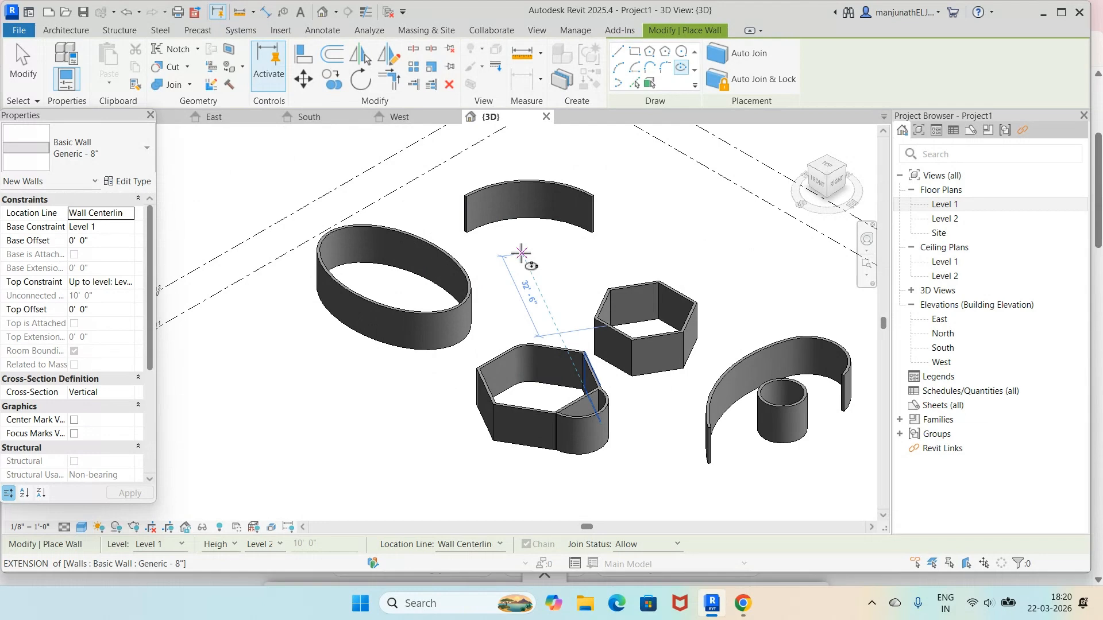